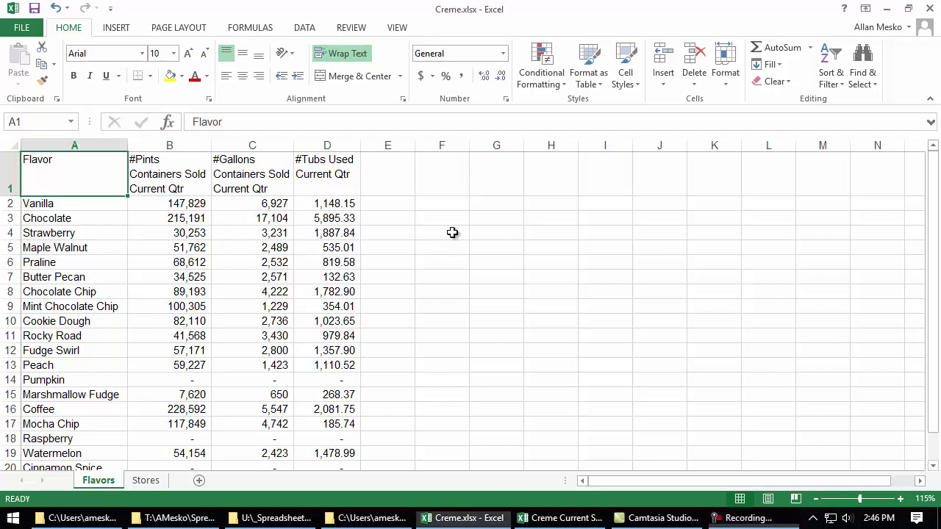
- Save a copy of the workbook to the Desktop, adding the student's surname before "Creme" in the file name
{"action": "key", "text": "alt+f"}
{"action": "key", "text": "a"}
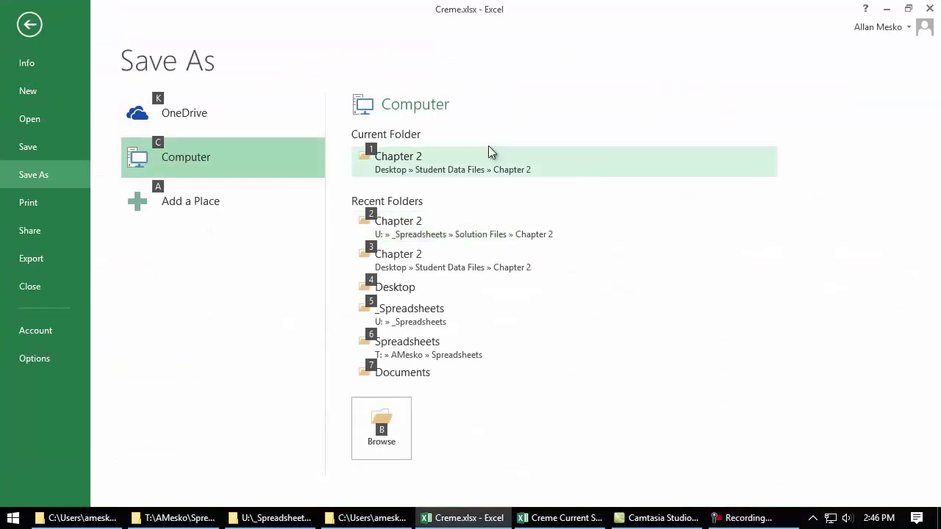
{"action": "left_click", "coordinate": [395, 287]}
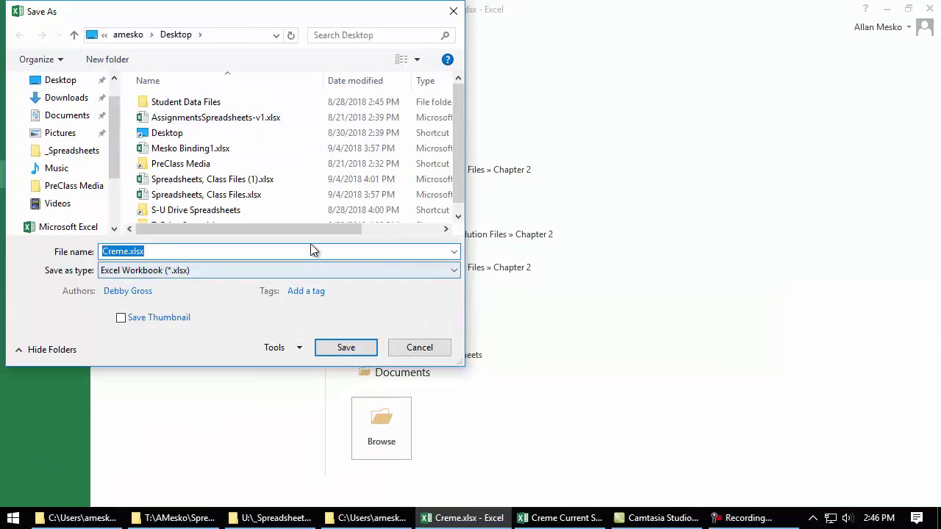
{"action": "key", "text": "Home"}
{"action": "type", "text": "Mesko"}
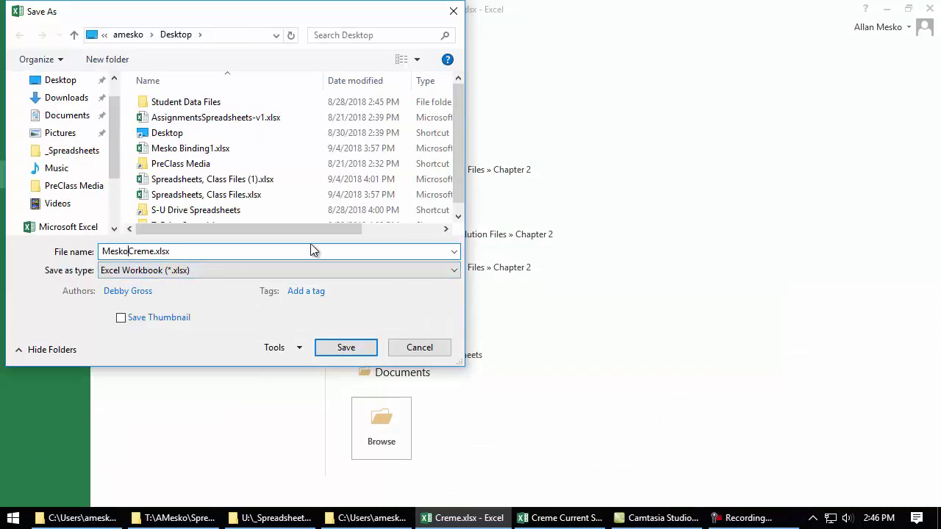
{"action": "key", "text": "Return"}
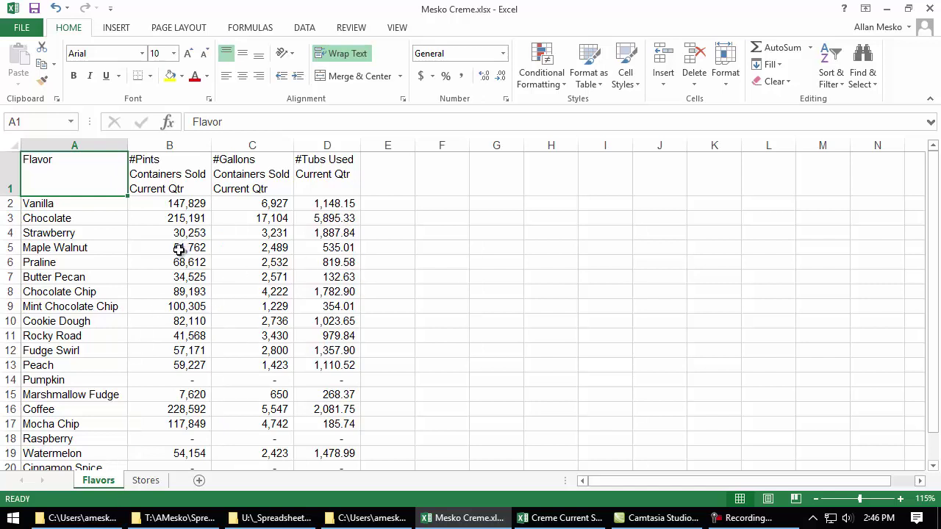
- Examine the Flavors sheet's flavor names and its pints sold, gallons sold and tubs used columns
{"action": "left_click", "coordinate": [327, 150]}
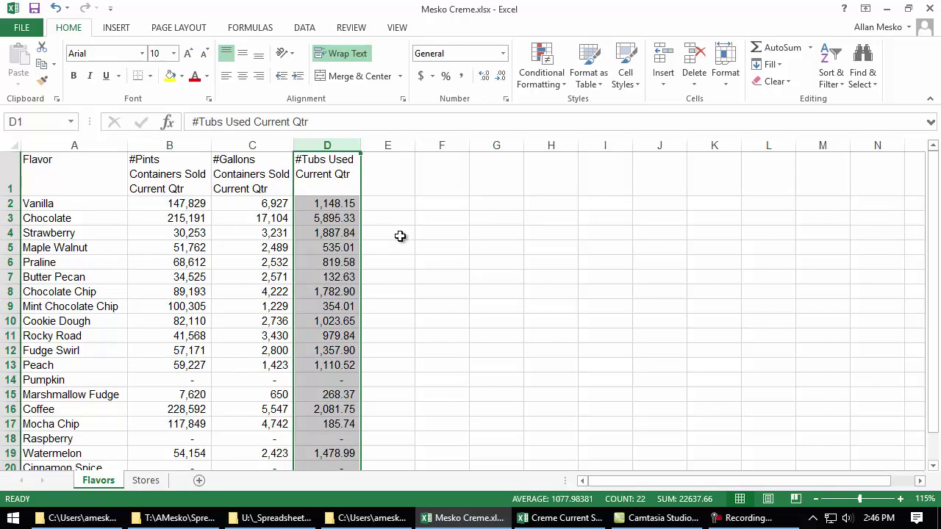
{"action": "left_click", "coordinate": [95, 204]}
{"action": "left_click", "coordinate": [98, 218]}
{"action": "left_click_drag", "start_coordinate": [99, 235], "coordinate": [99, 248]}
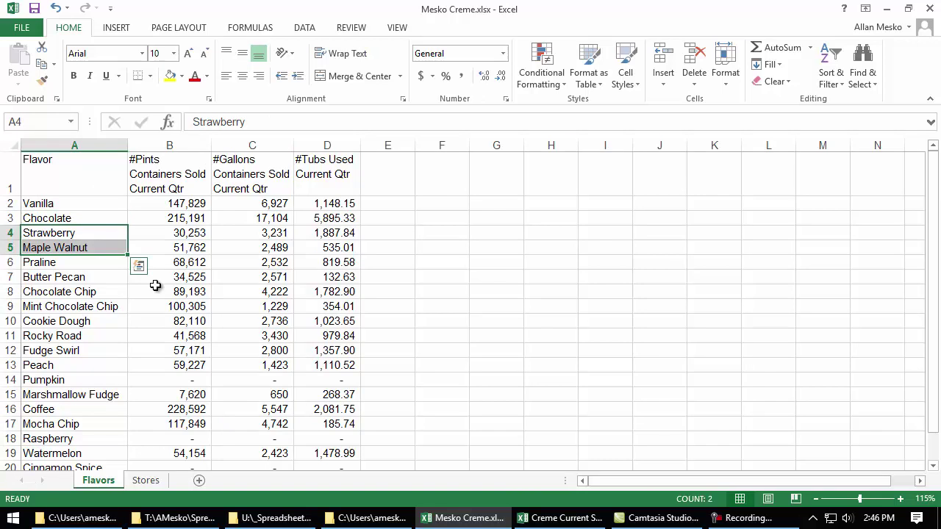
{"action": "left_click", "coordinate": [177, 204]}
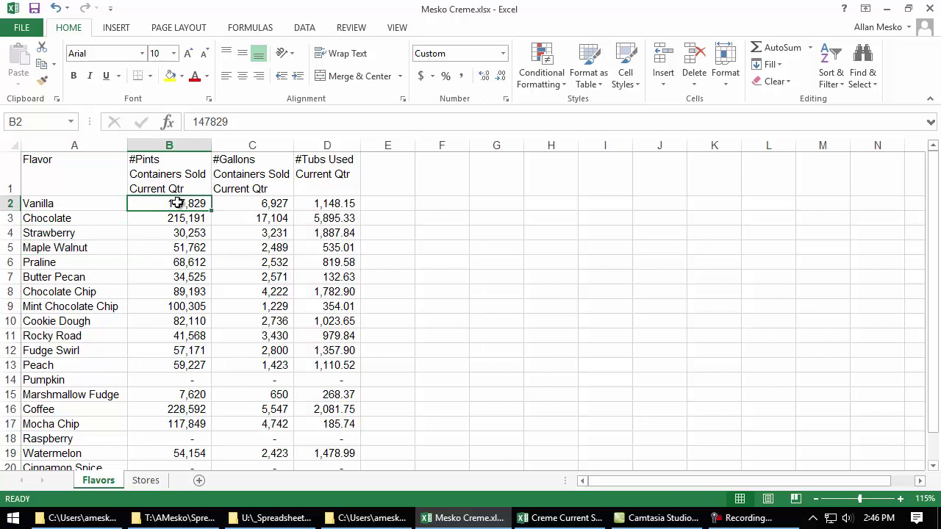
{"action": "left_click", "coordinate": [258, 200]}
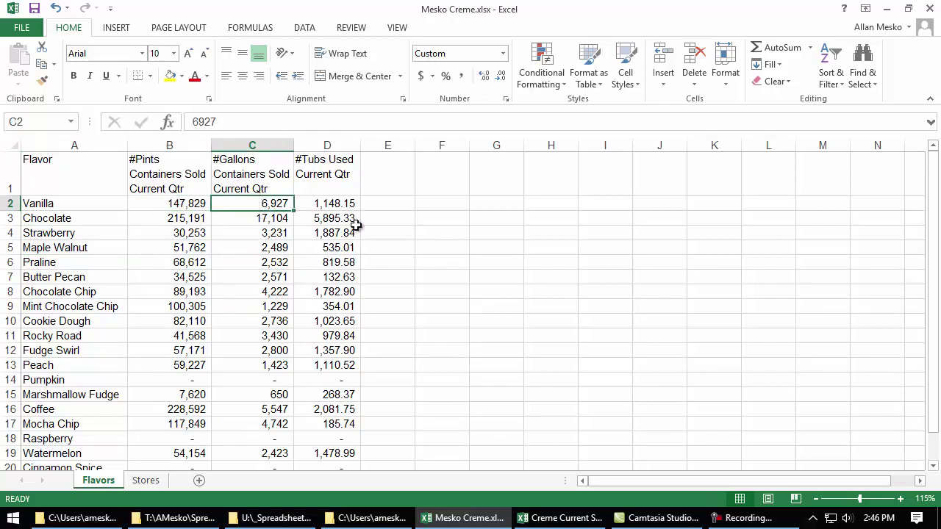
{"action": "left_click", "coordinate": [321, 204]}
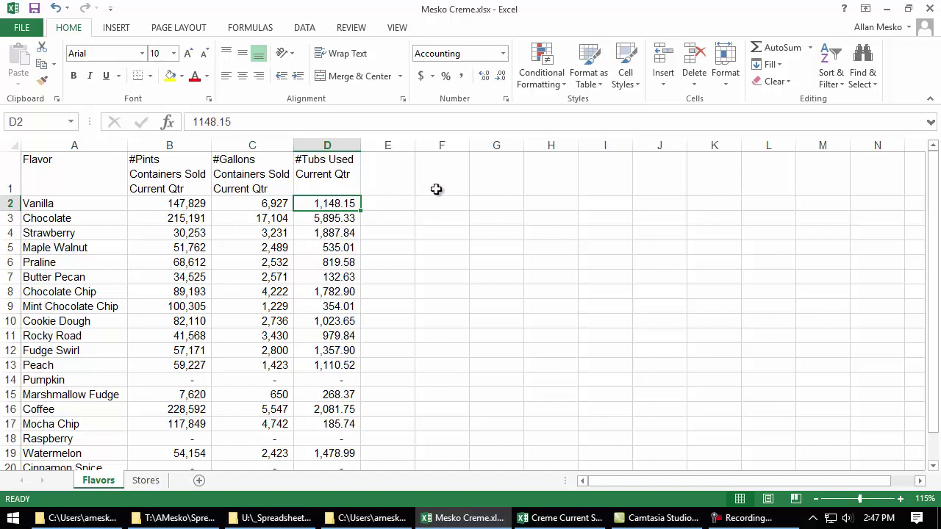
{"action": "left_click", "coordinate": [395, 162]}
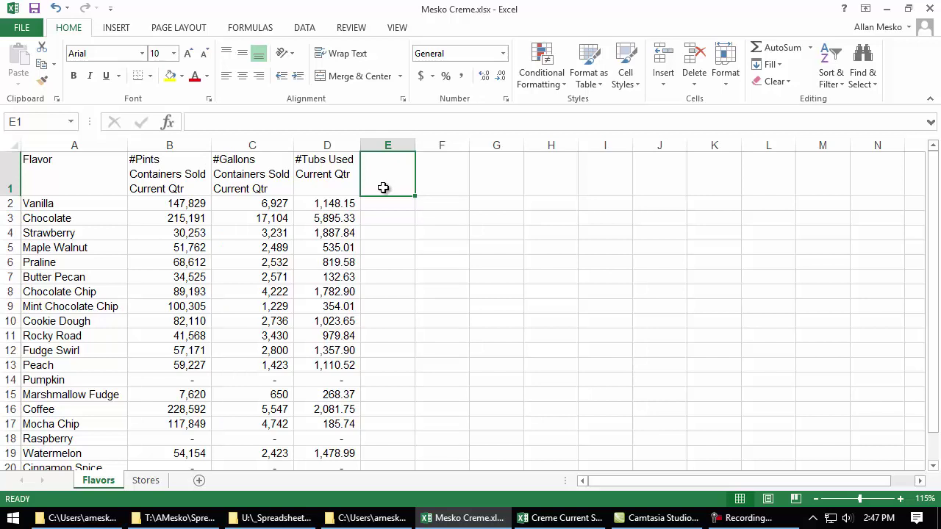
- Insert three blank rows above the header row of the Flavors sheet
{"action": "right_click", "coordinate": [4, 182]}
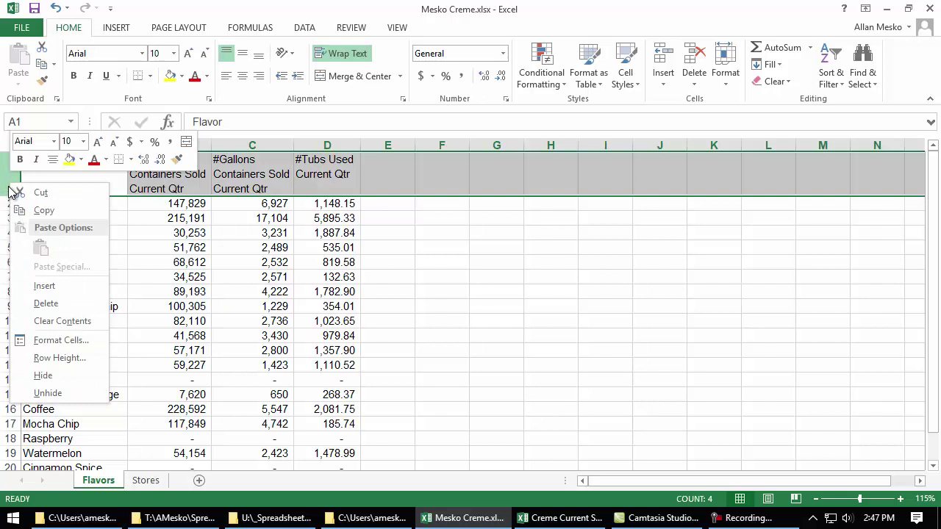
{"action": "key", "text": "Escape"}
{"action": "left_click_drag", "start_coordinate": [5, 181], "coordinate": [8, 218]}
{"action": "right_click", "coordinate": [7, 204]}
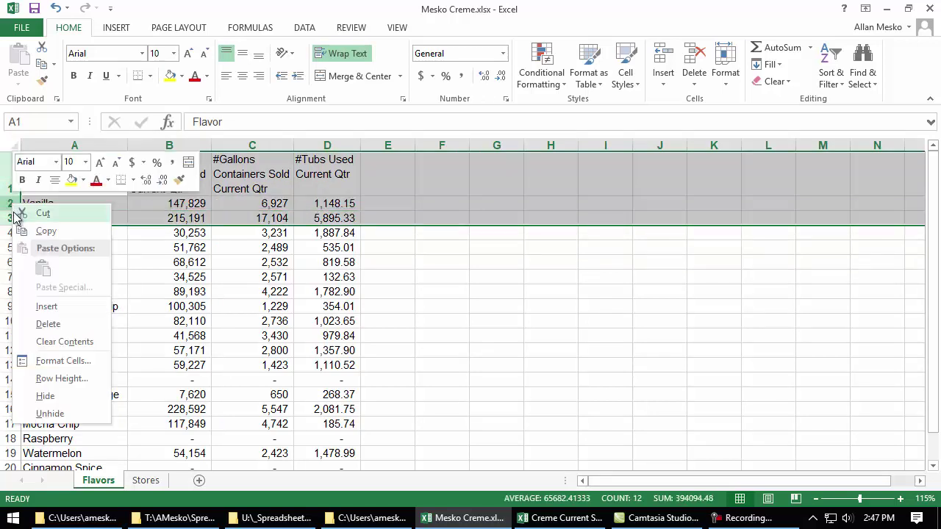
{"action": "left_click", "coordinate": [81, 306]}
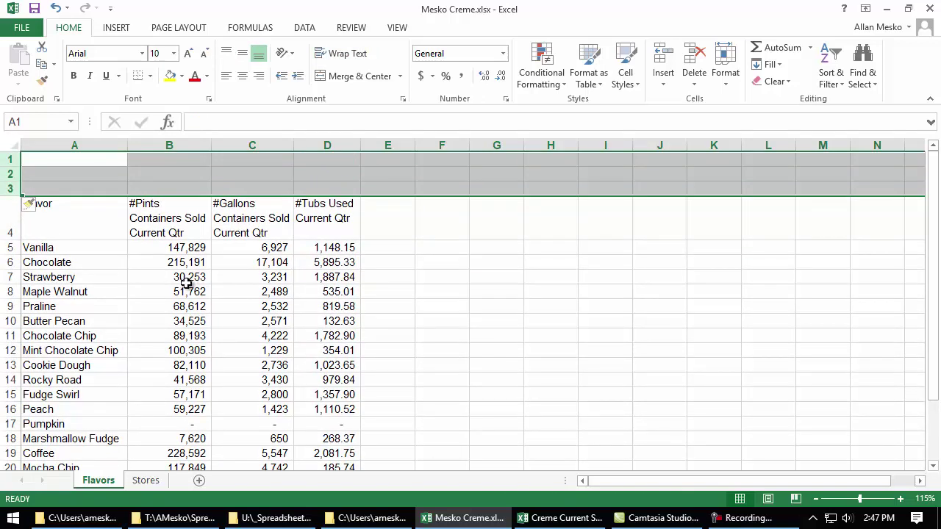
- Enter the label "Pints / Gallon" in cell B1 and its value 8 in B2
{"action": "left_click", "coordinate": [189, 161]}
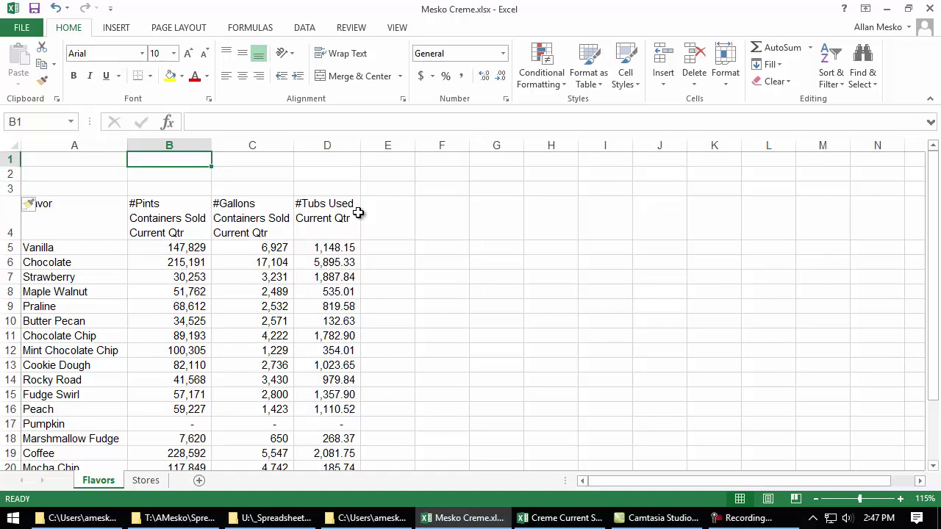
{"action": "type", "text": "Pints"}
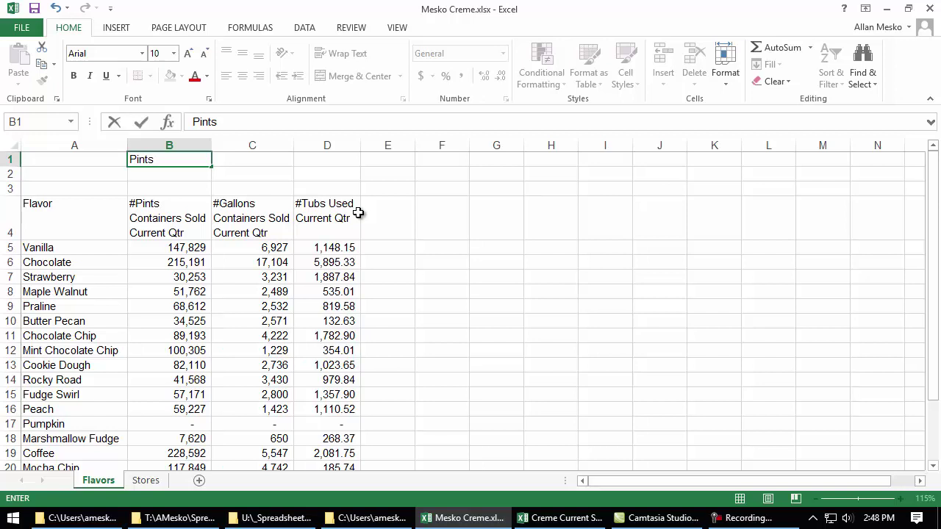
{"action": "key", "text": "End"}
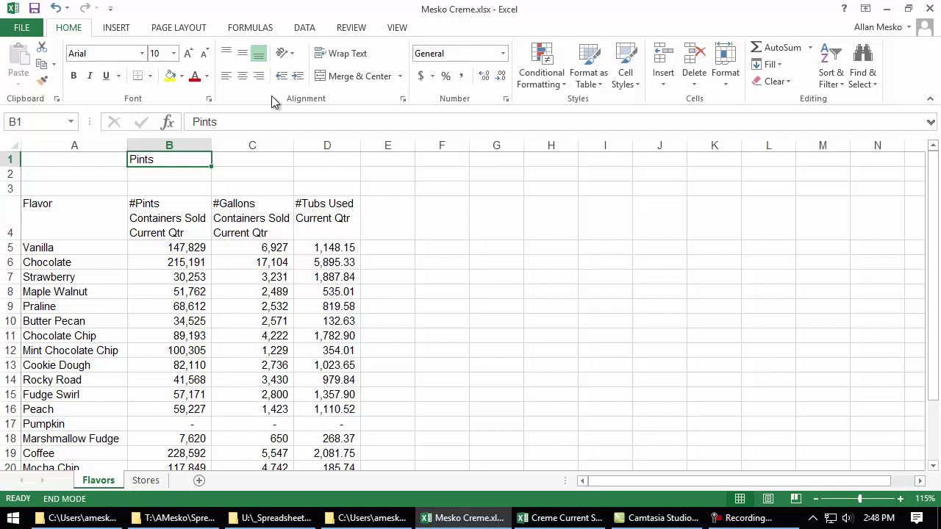
{"action": "left_click", "coordinate": [149, 175]}
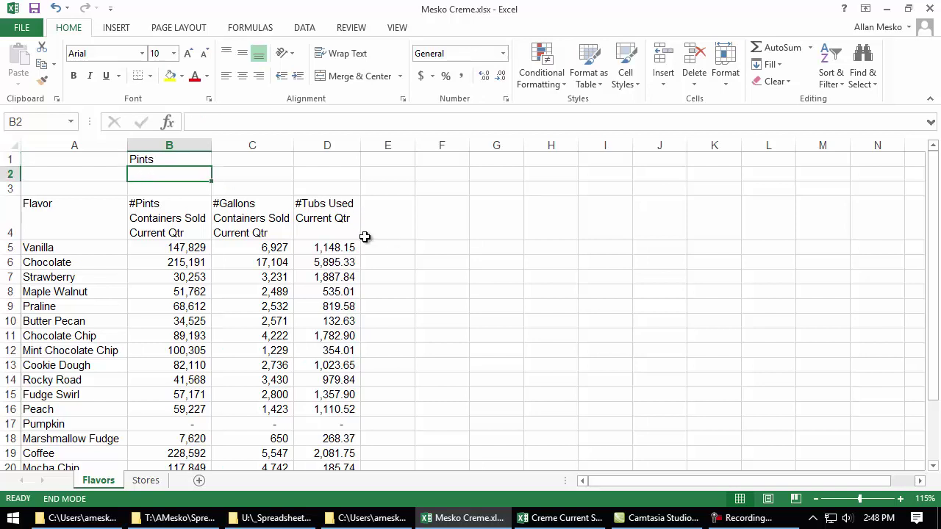
{"action": "type", "text": "8"}
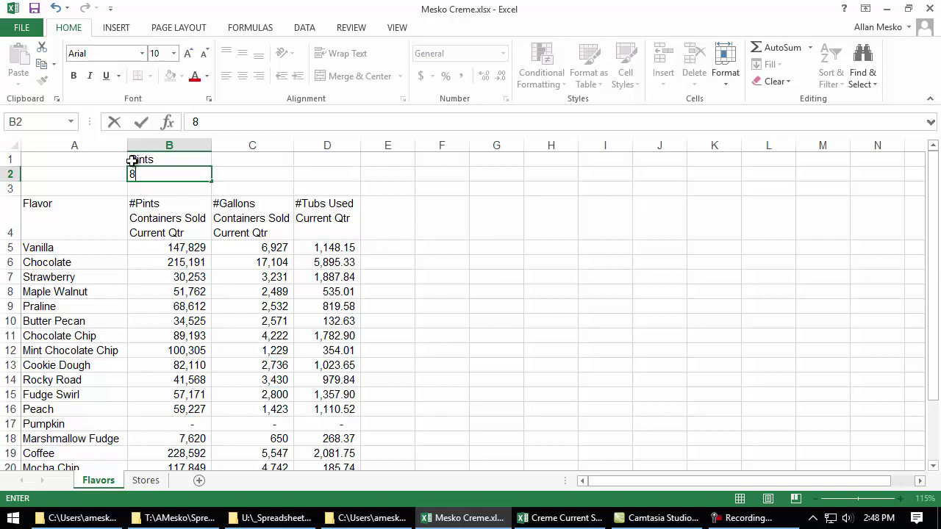
{"action": "double_click", "coordinate": [164, 160]}
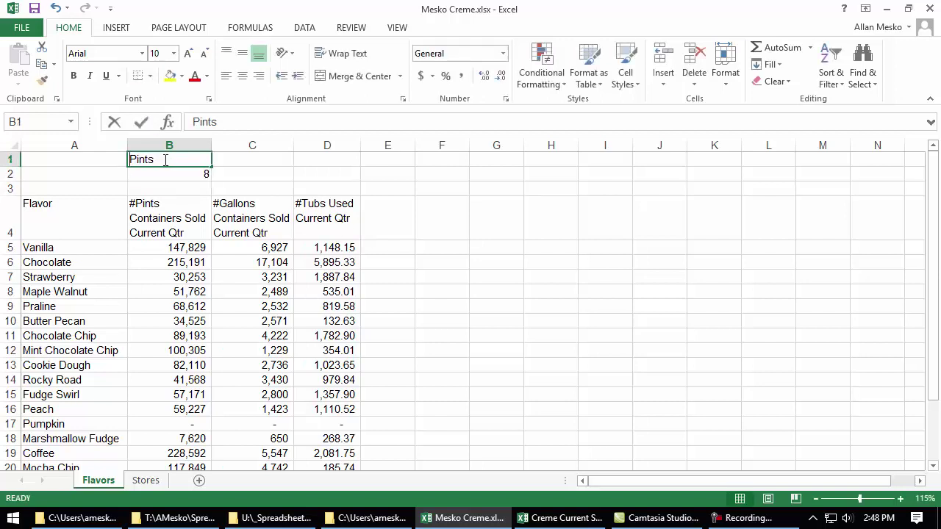
{"action": "type", "text": "/"}
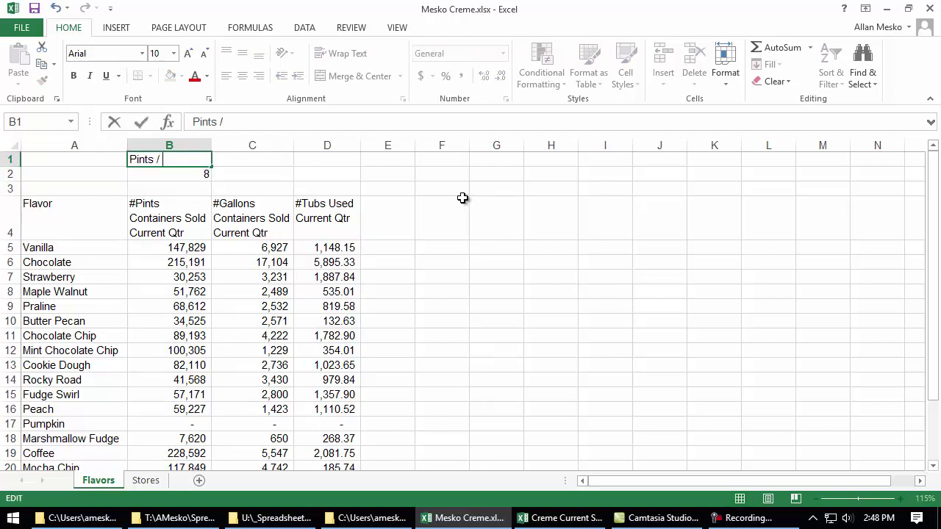
{"action": "type", "text": " Gallon"}
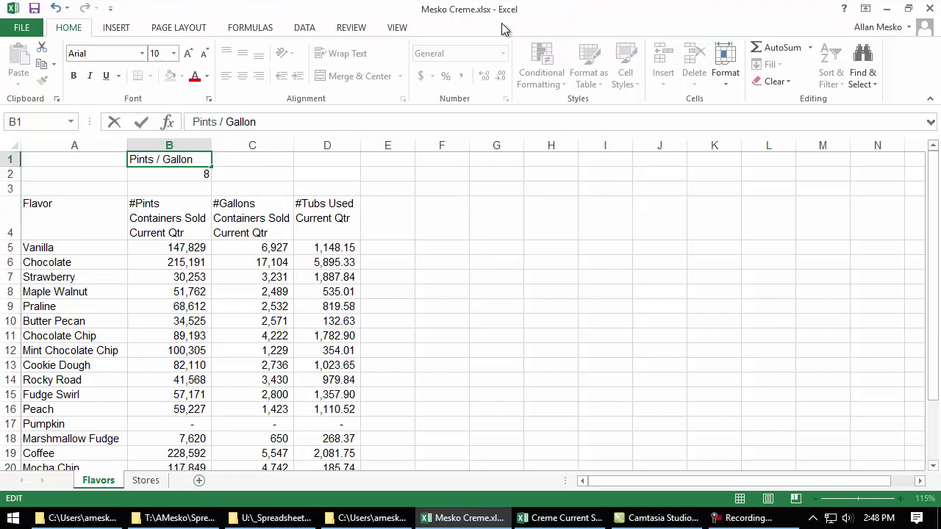
- Enter the label "Gallons / Tub" in cell C1 and its value 10 in C2
{"action": "left_click", "coordinate": [237, 158]}
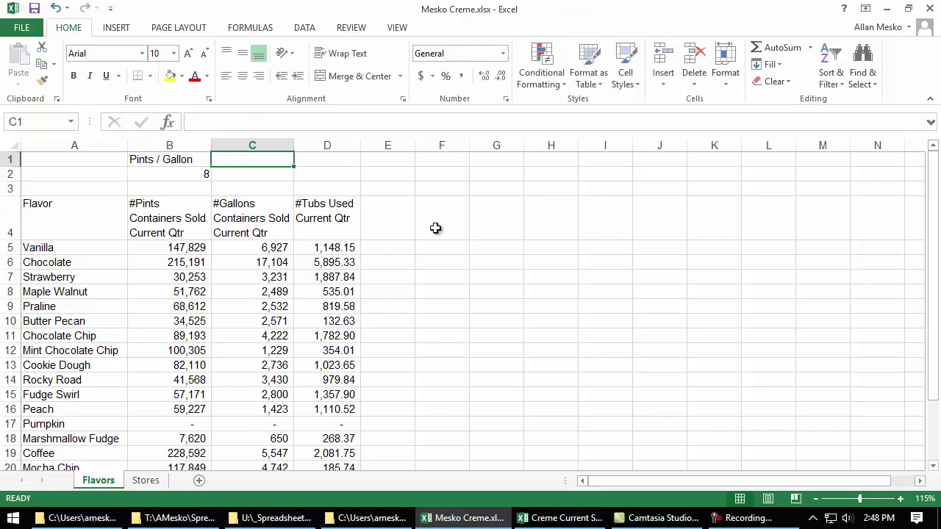
{"action": "type", "text": "Gallons / Tub"}
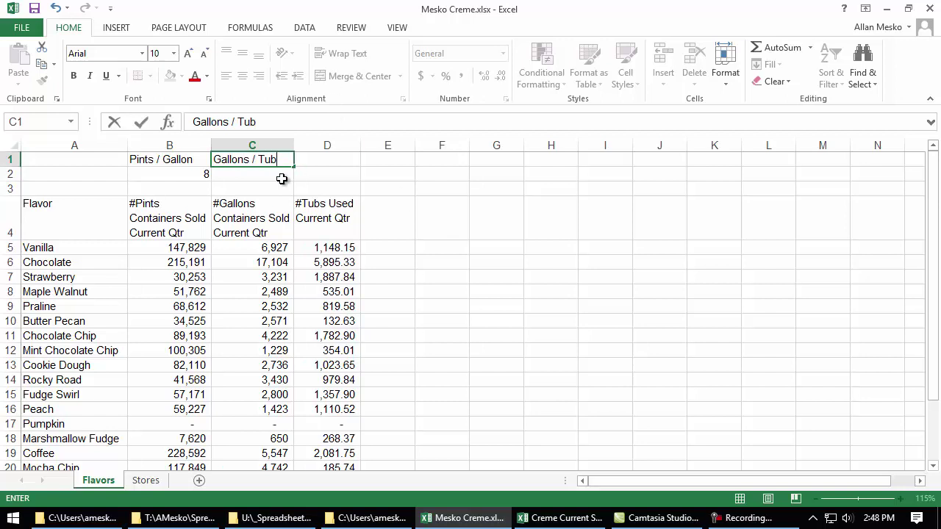
{"action": "left_click", "coordinate": [249, 178]}
{"action": "type", "text": "10"}
{"action": "key", "text": "Return"}
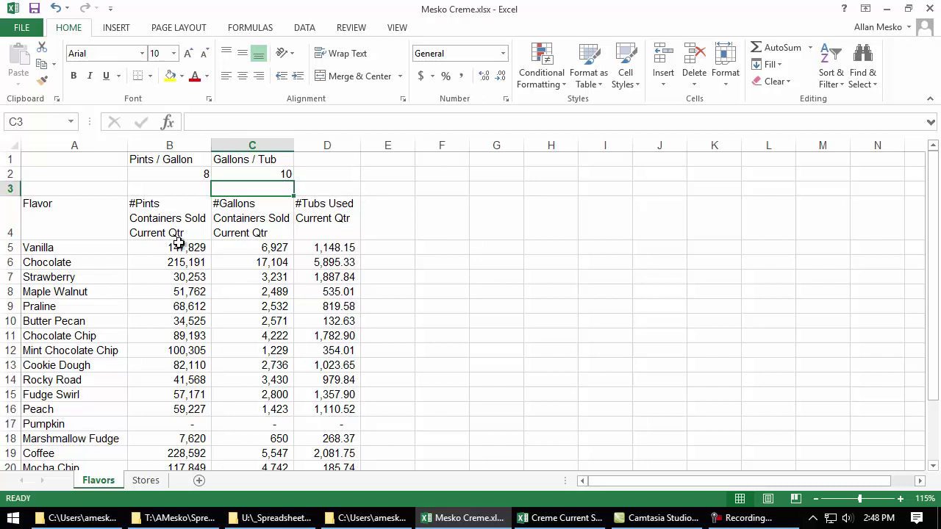
{"action": "left_click_drag", "start_coordinate": [175, 220], "coordinate": [172, 390]}
{"action": "left_click_drag", "start_coordinate": [272, 225], "coordinate": [272, 408]}
{"action": "left_click_drag", "start_coordinate": [335, 220], "coordinate": [335, 395]}
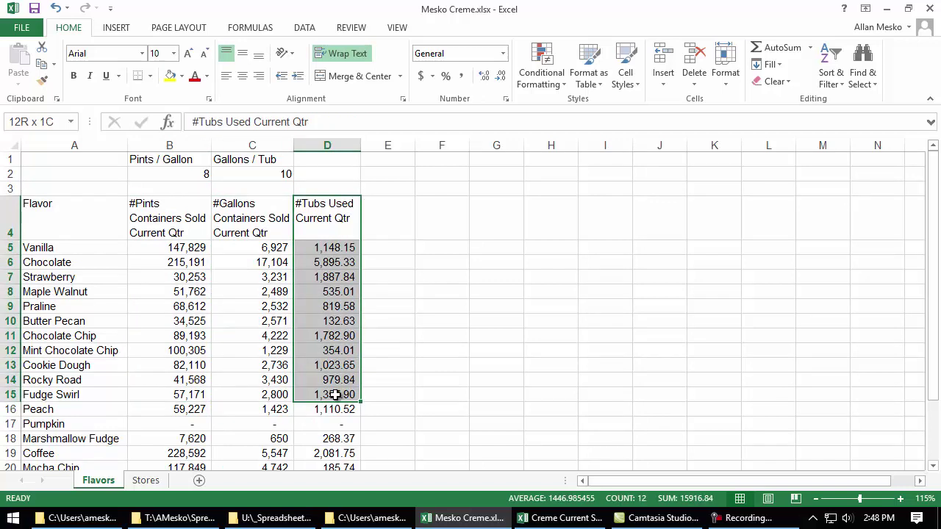
{"action": "left_click_drag", "start_coordinate": [334, 395], "coordinate": [342, 372]}
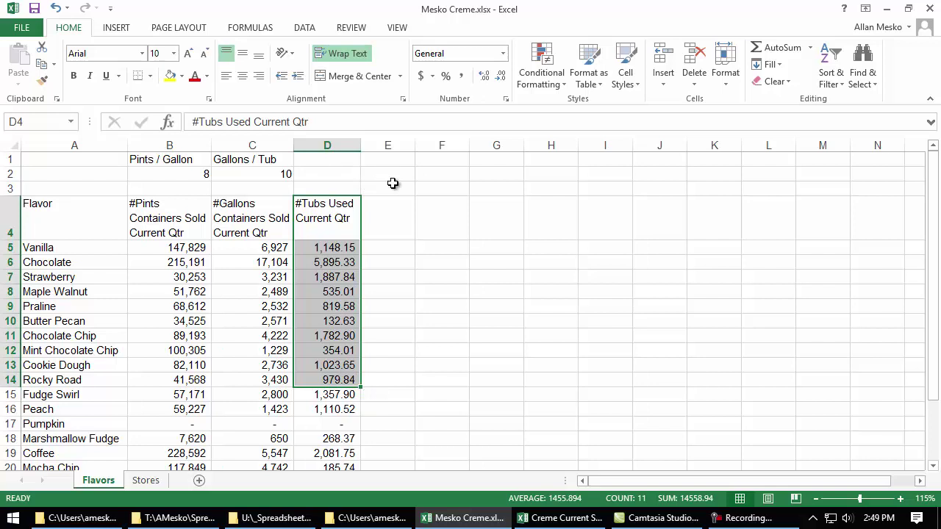
- Add the column header "# Gallons Sold Current Qtr" in cell E4 and center it horizontally
{"action": "left_click", "coordinate": [391, 223]}
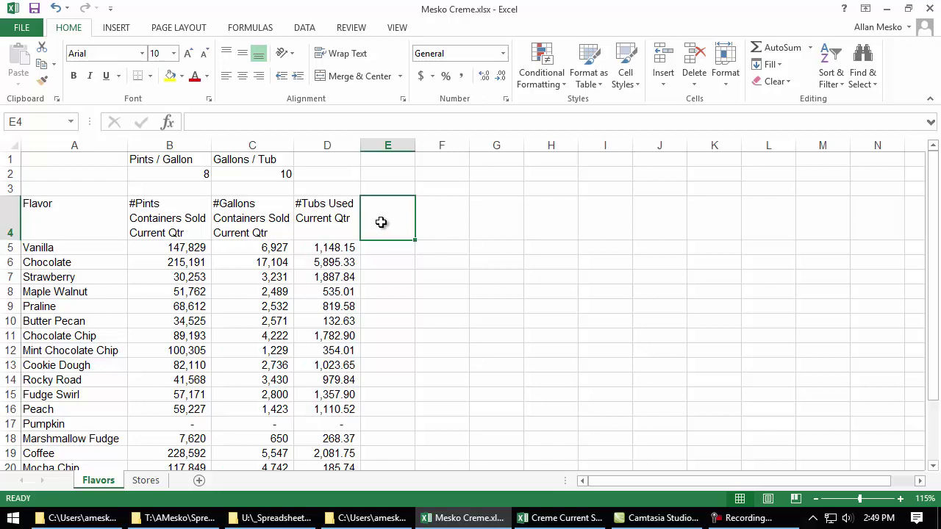
{"action": "type", "text": "# Gallons"}
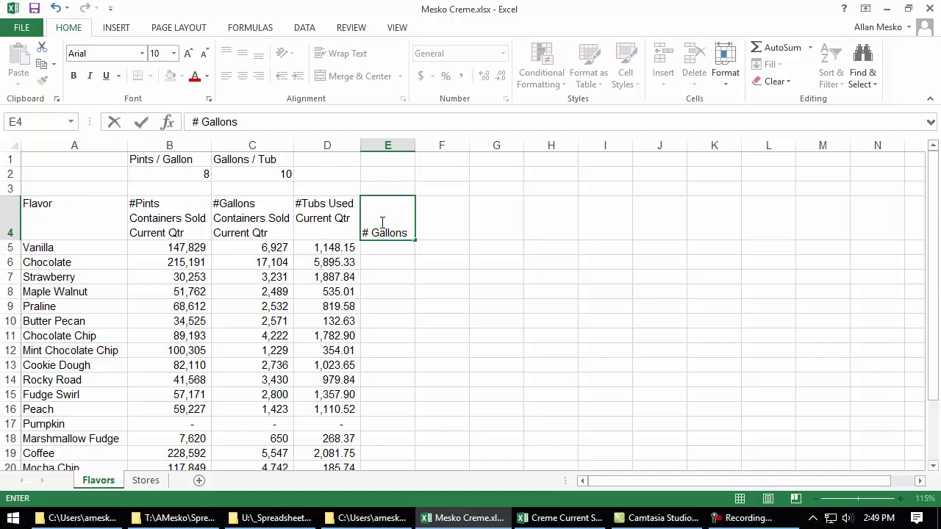
{"action": "type", "text": " Sold Curren"}
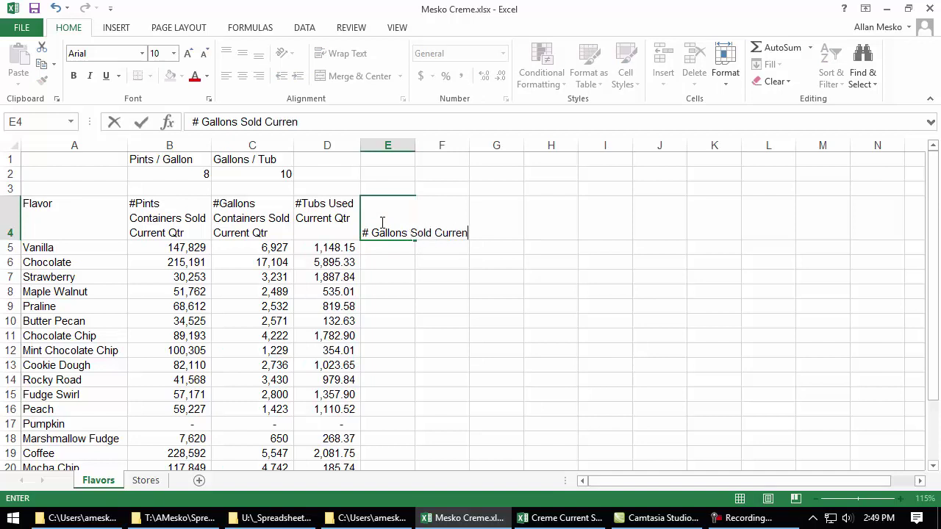
{"action": "type", "text": "t Qtr"}
{"action": "key", "text": "Return"}
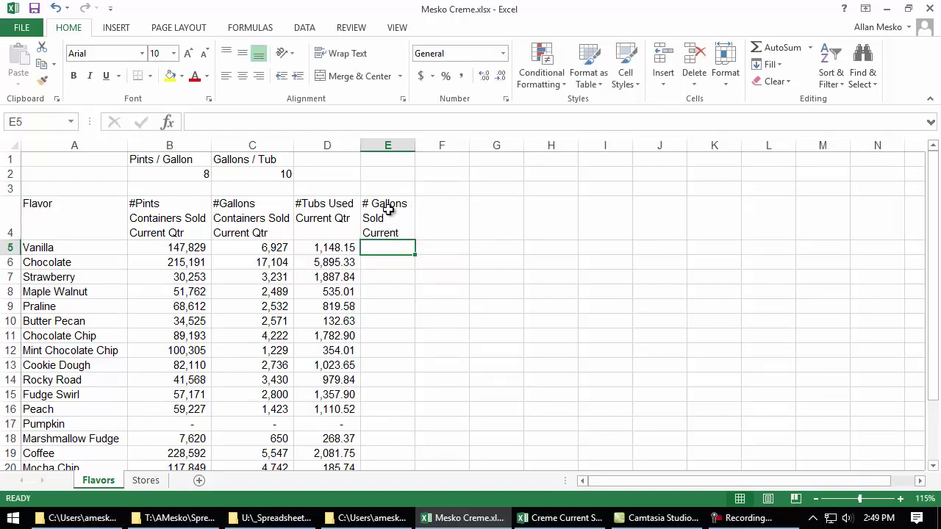
{"action": "left_click", "coordinate": [387, 208]}
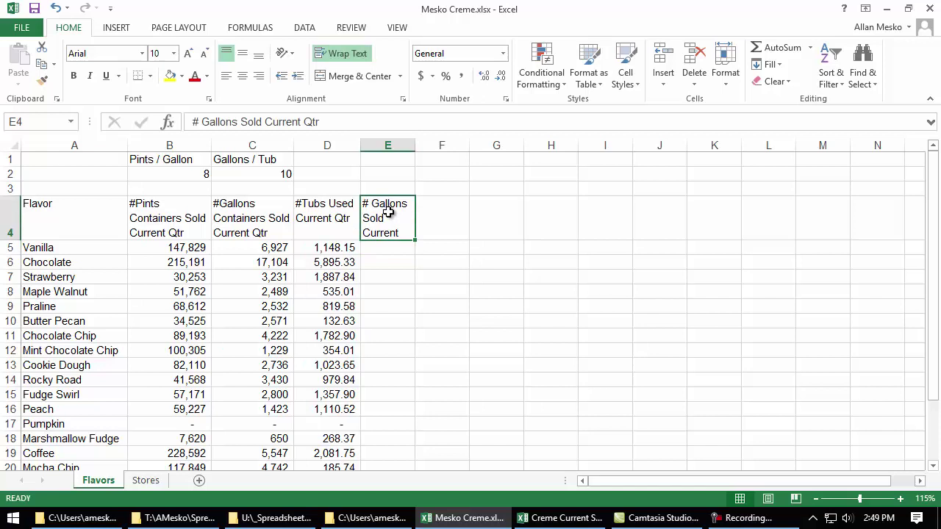
{"action": "left_click", "coordinate": [242, 76]}
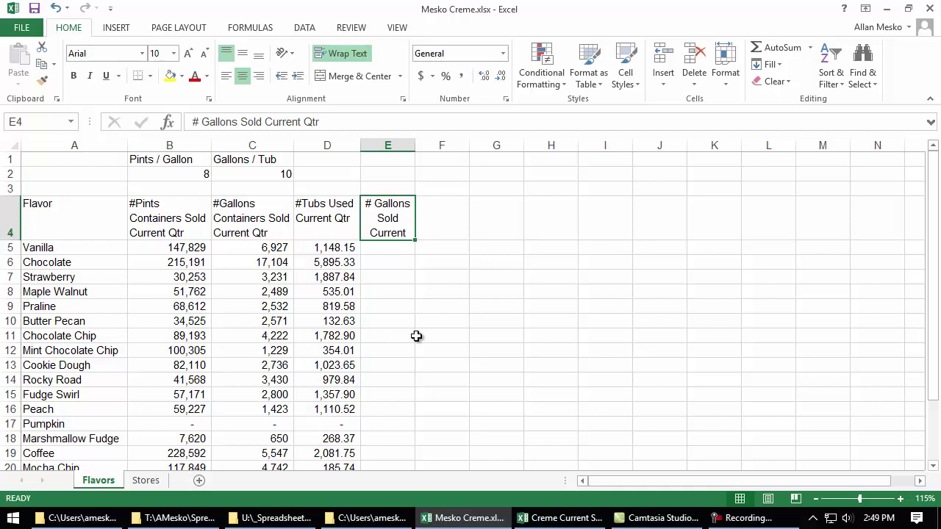
- Start a formula in E5 for the Vanilla gallons as =B5/8+C5+D5
{"action": "left_click", "coordinate": [388, 249]}
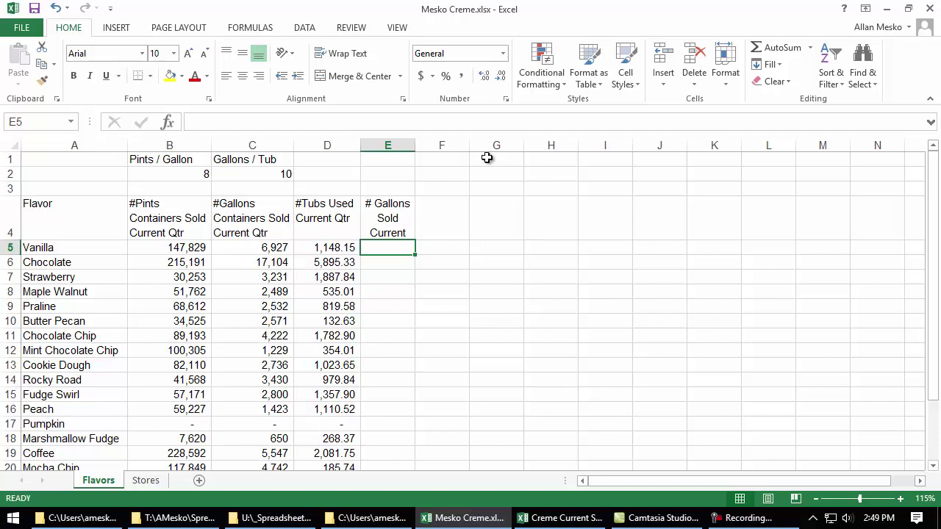
{"action": "left_click", "coordinate": [171, 250]}
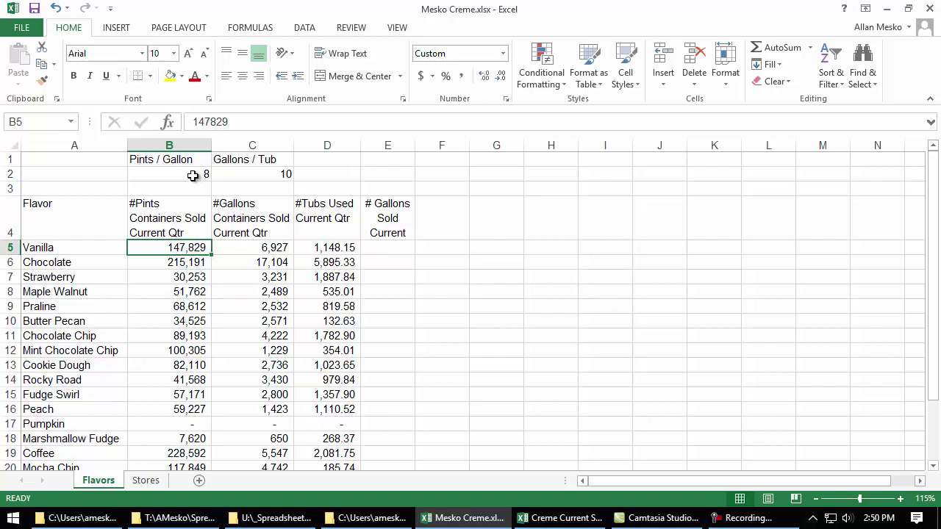
{"action": "left_click", "coordinate": [400, 249]}
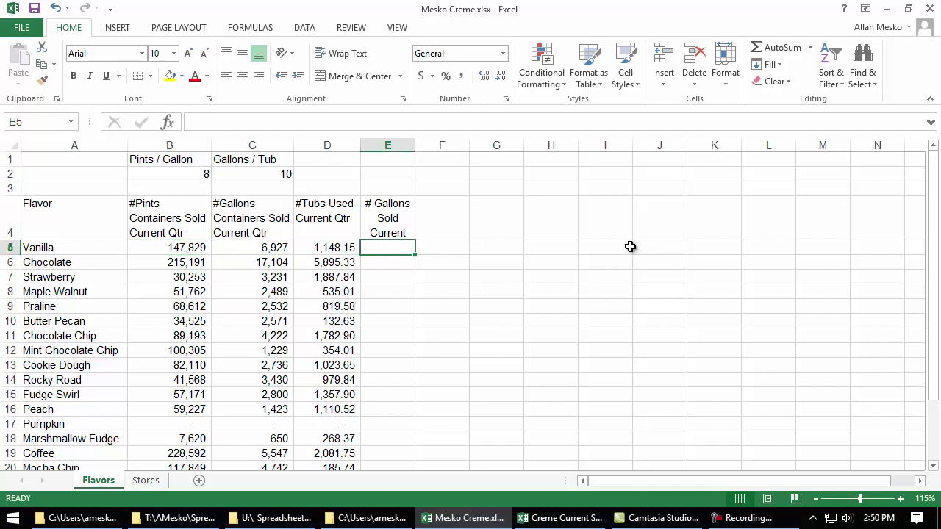
{"action": "type", "text": "="}
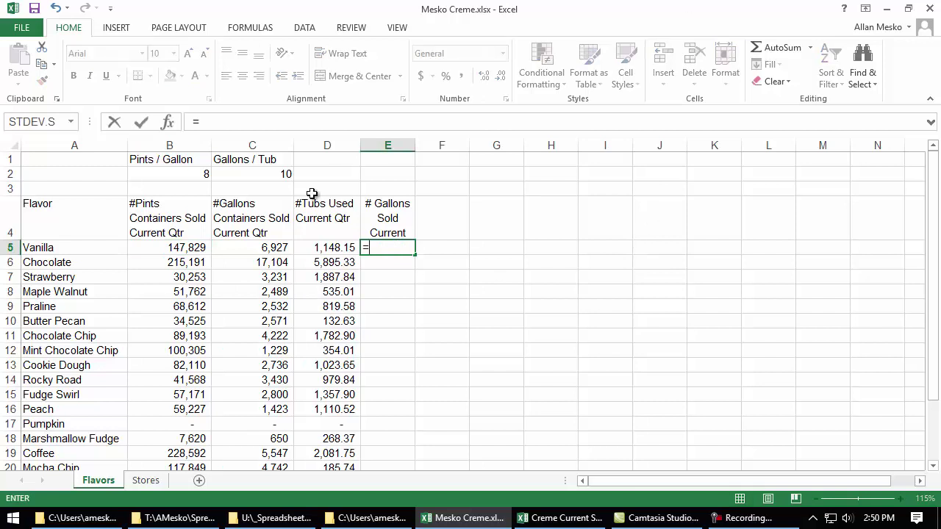
{"action": "left_click", "coordinate": [197, 248]}
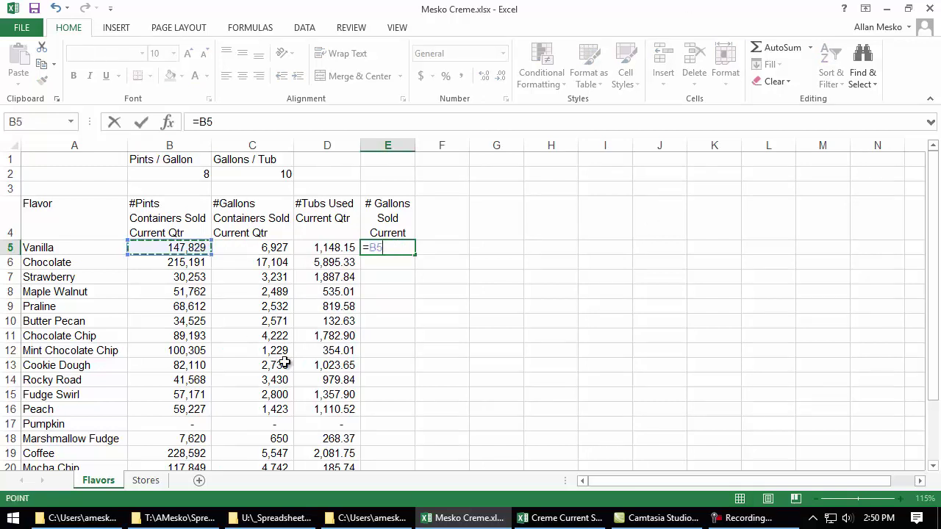
{"action": "type", "text": "/8"}
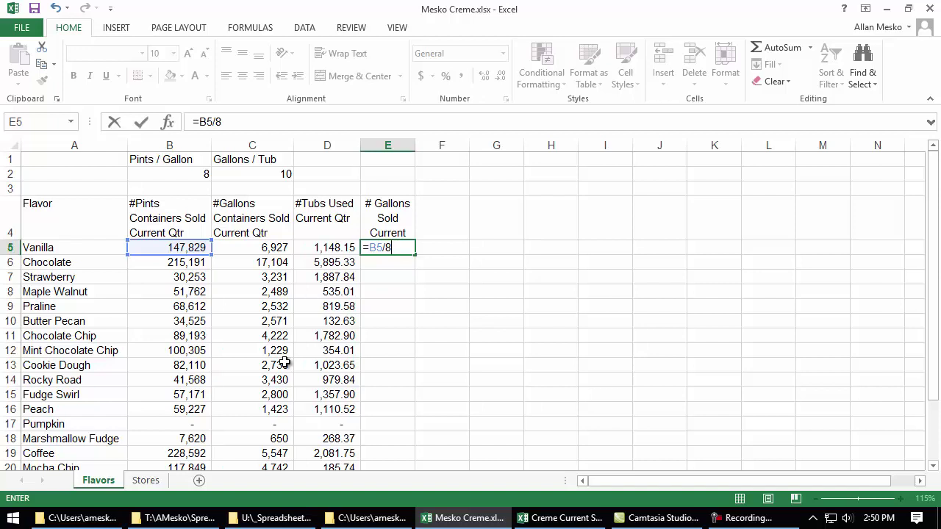
{"action": "type", "text": "+"}
{"action": "left_click", "coordinate": [254, 247]}
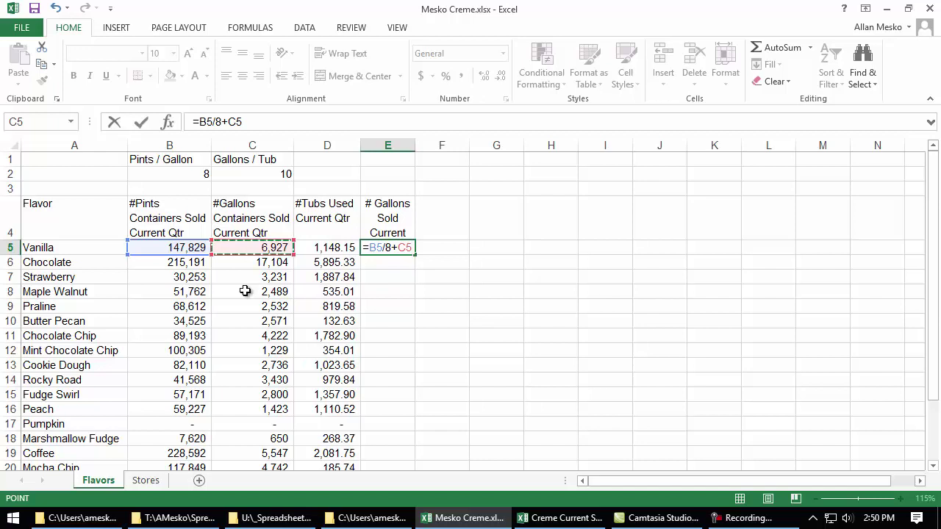
{"action": "type", "text": "+"}
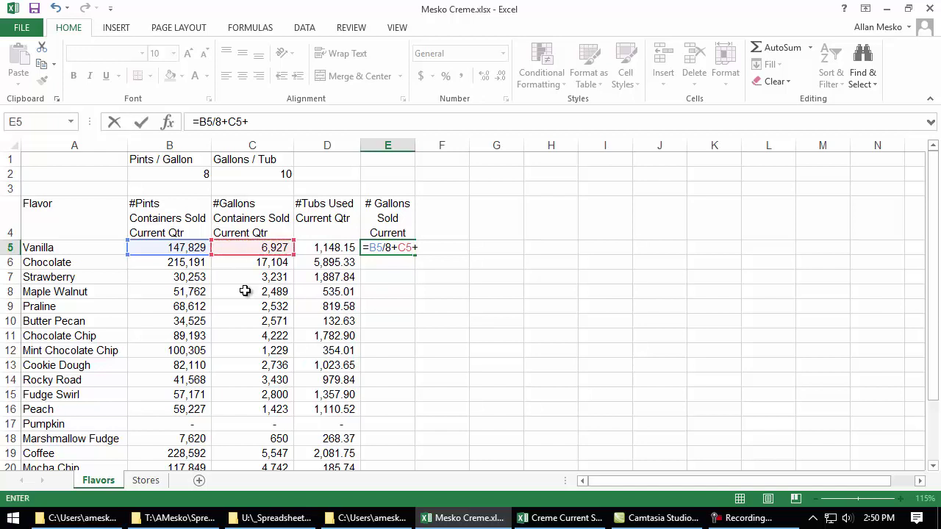
{"action": "left_click", "coordinate": [318, 248]}
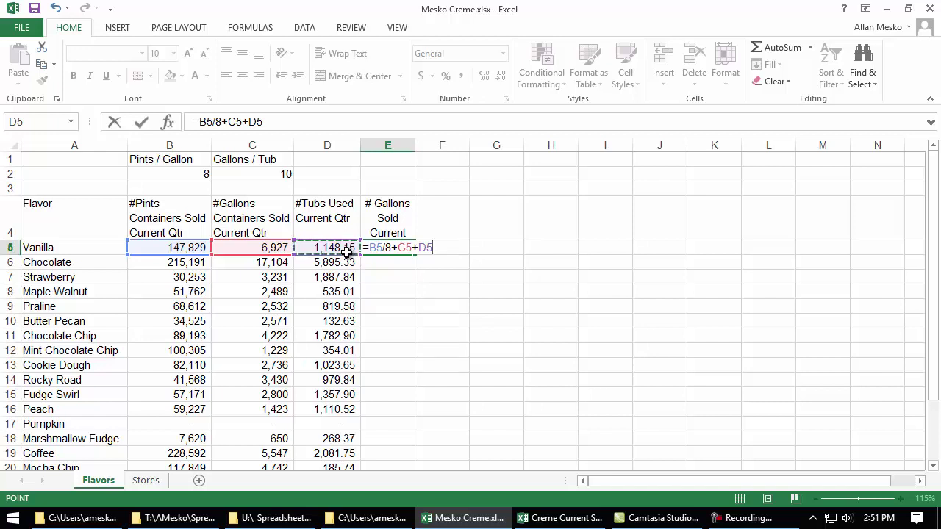
- Replace the constant 8 in the E5 formula with an absolute reference to the pints-per-gallon cell, $B$2
{"action": "left_click", "coordinate": [418, 250]}
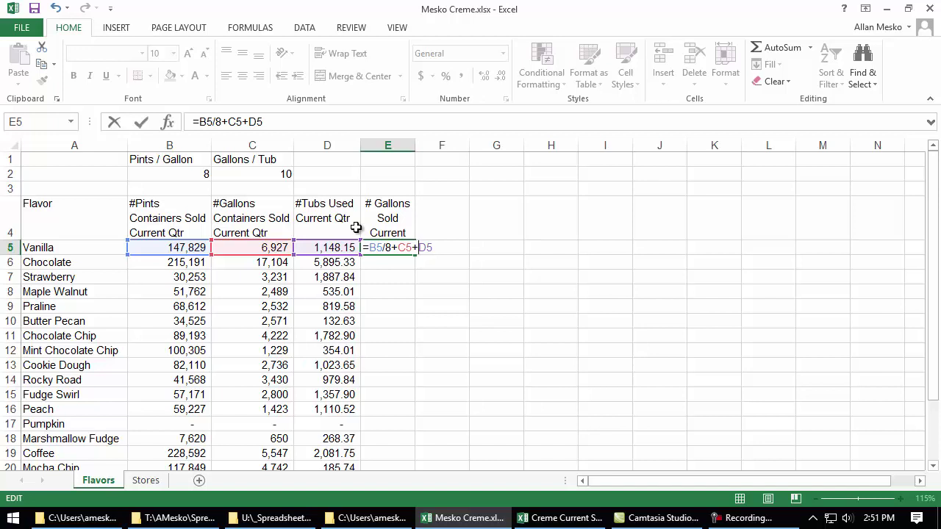
{"action": "key", "text": "Right"}
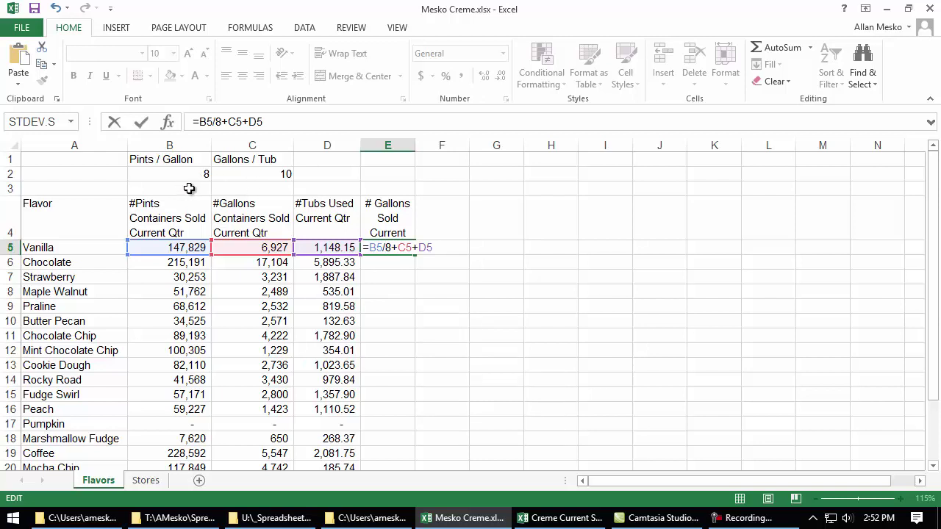
{"action": "key", "text": "Delete"}
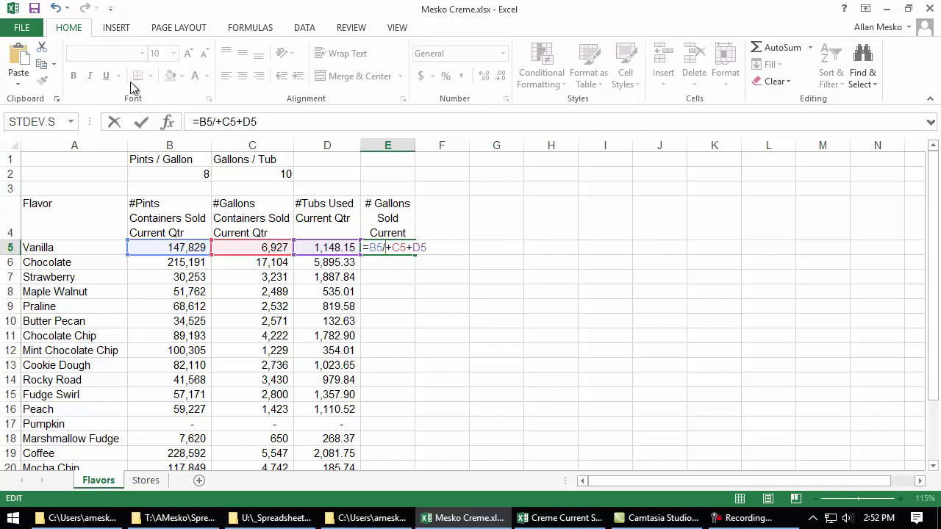
{"action": "left_click", "coordinate": [182, 174]}
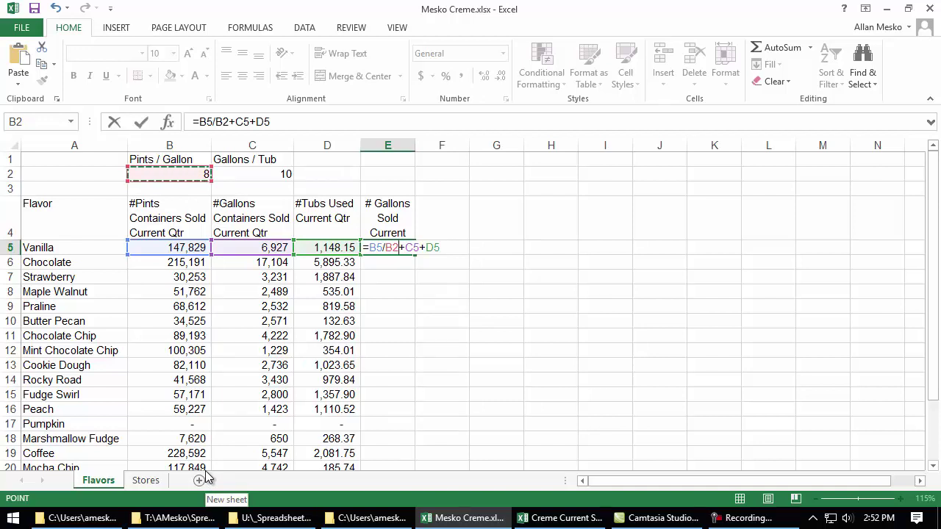
{"action": "key", "text": "F4"}
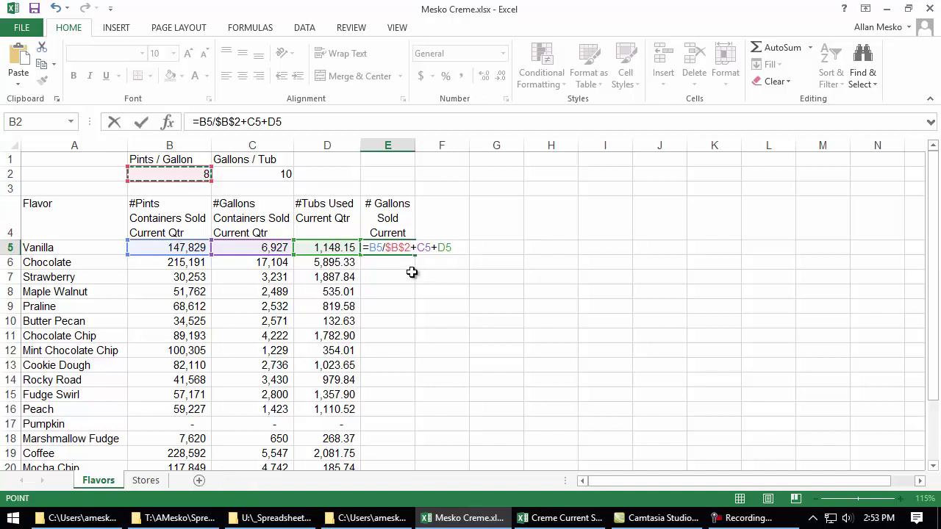
- Wrap the D5 term of the E5 formula in the ROUNDDOWN function with 0 digits
{"action": "left_click", "coordinate": [425, 248]}
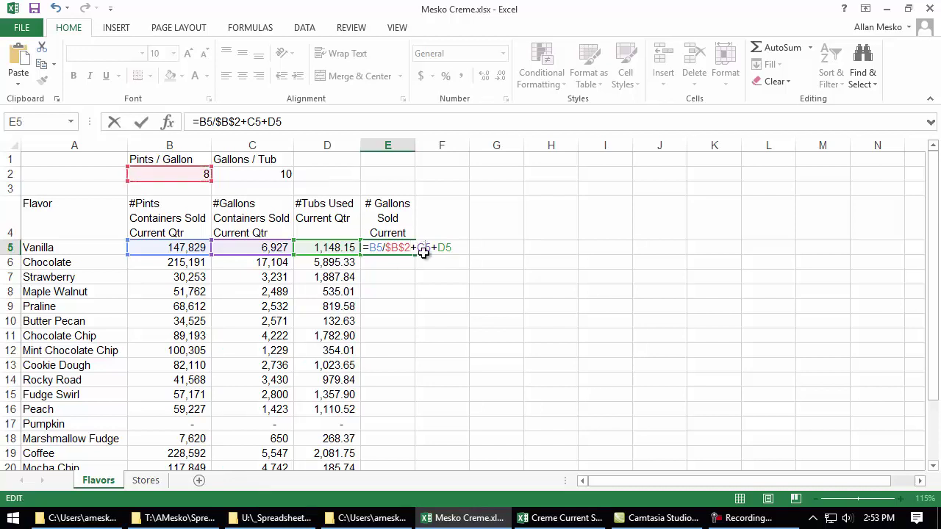
{"action": "left_click", "coordinate": [437, 248]}
{"action": "type", "text": "rounddown"}
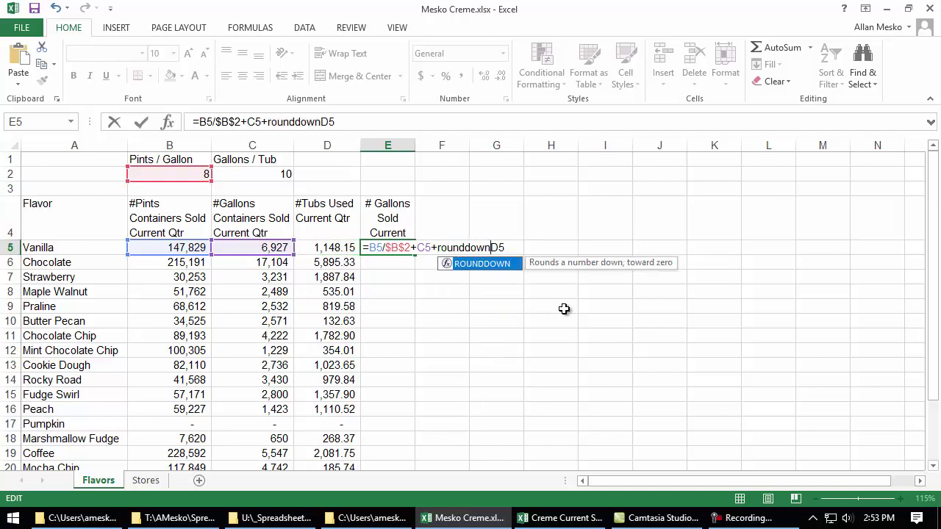
{"action": "type", "text": "("}
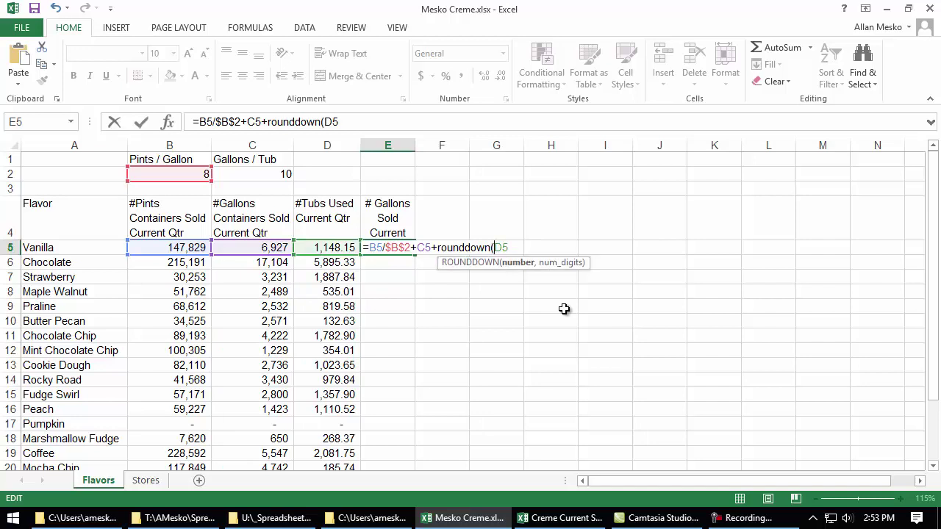
{"action": "left_click", "coordinate": [508, 247]}
{"action": "type", "text": ",0"}
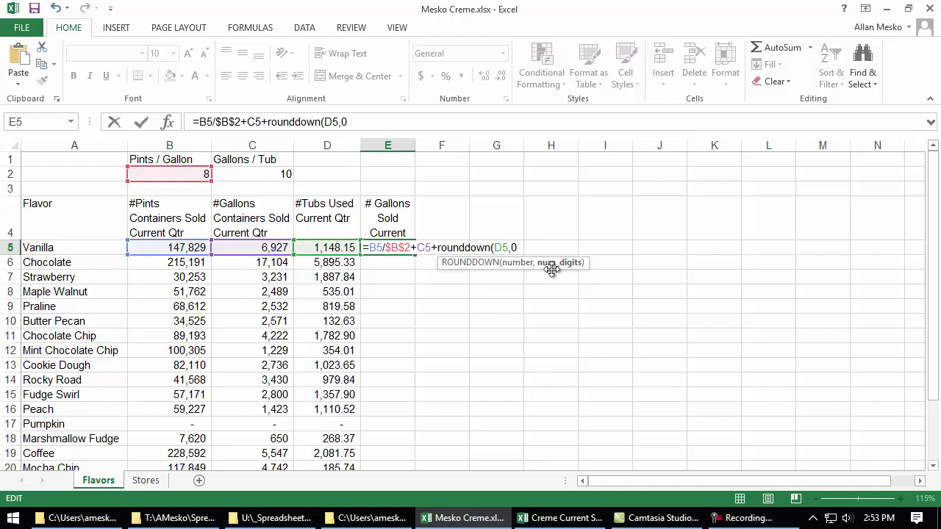
- Complete the E5 formula by multiplying the rounded-down tubs by the absolute reference $C$2, and widen column E slightly
{"action": "type", "text": ")*"}
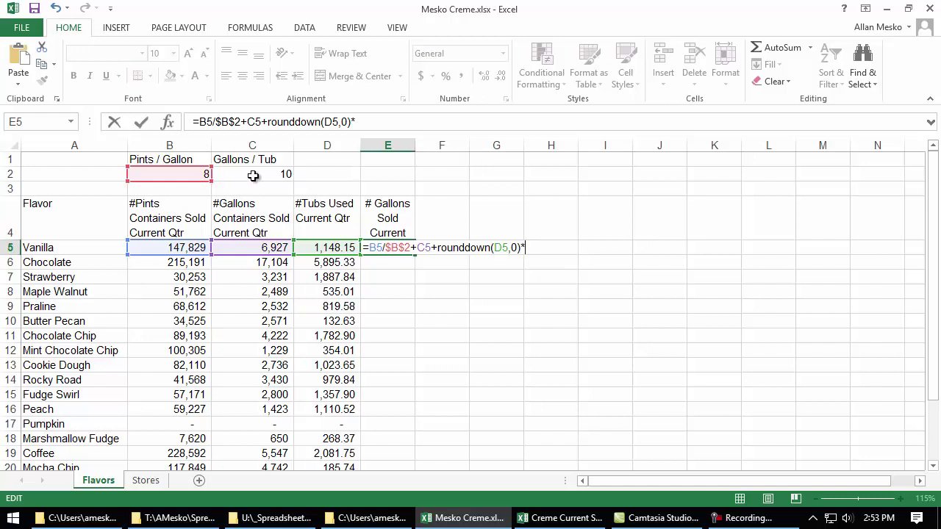
{"action": "left_click", "coordinate": [283, 173]}
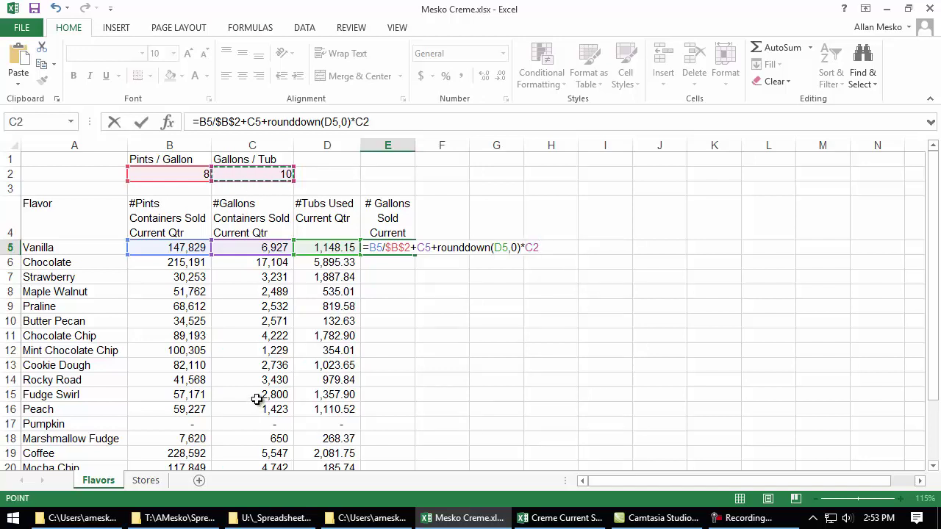
{"action": "key", "text": "F4"}
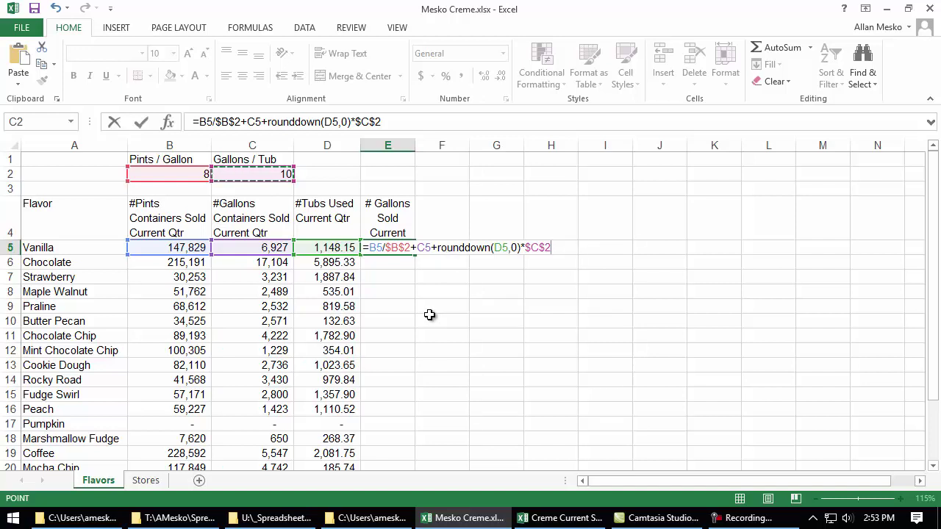
{"action": "key", "text": "Return"}
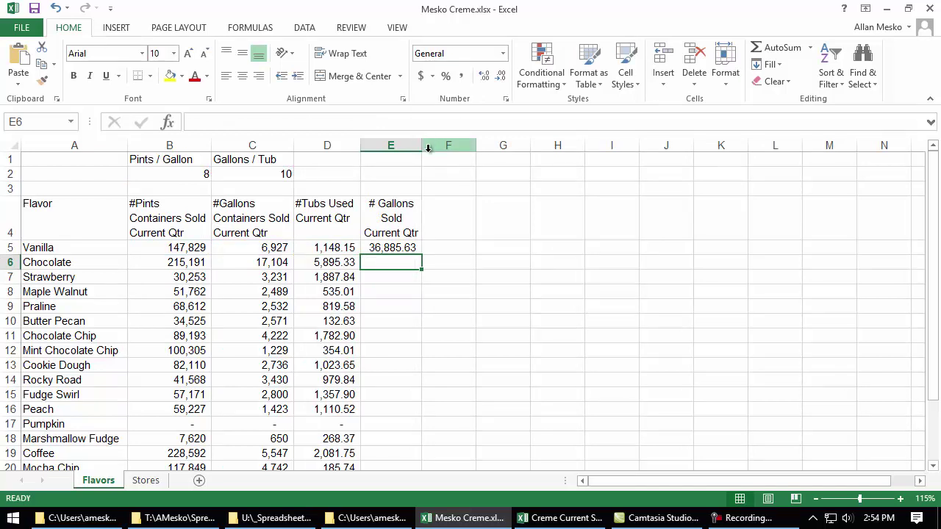
{"action": "left_click_drag", "start_coordinate": [422, 147], "coordinate": [432, 147]}
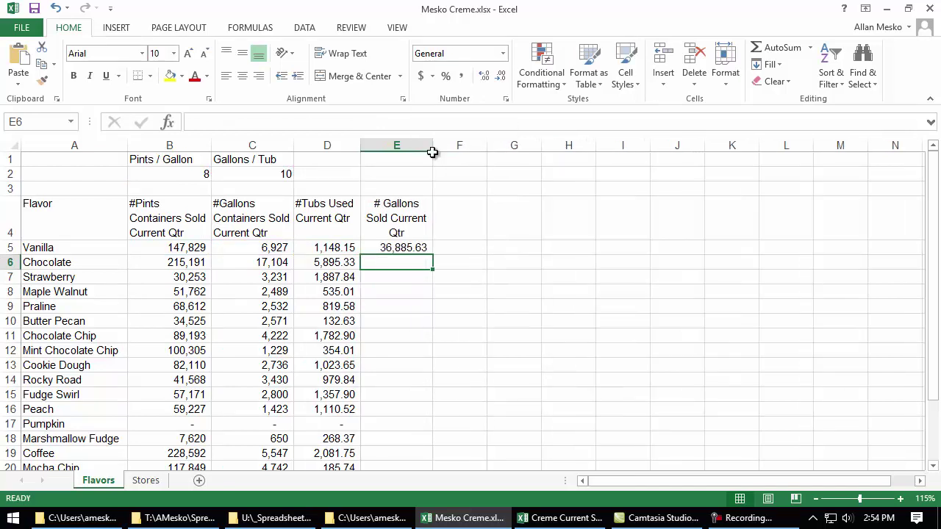
- Start an alternative SUM formula in G5 with B5/$B$2 and C5 as its first two arguments
{"action": "left_click", "coordinate": [499, 250]}
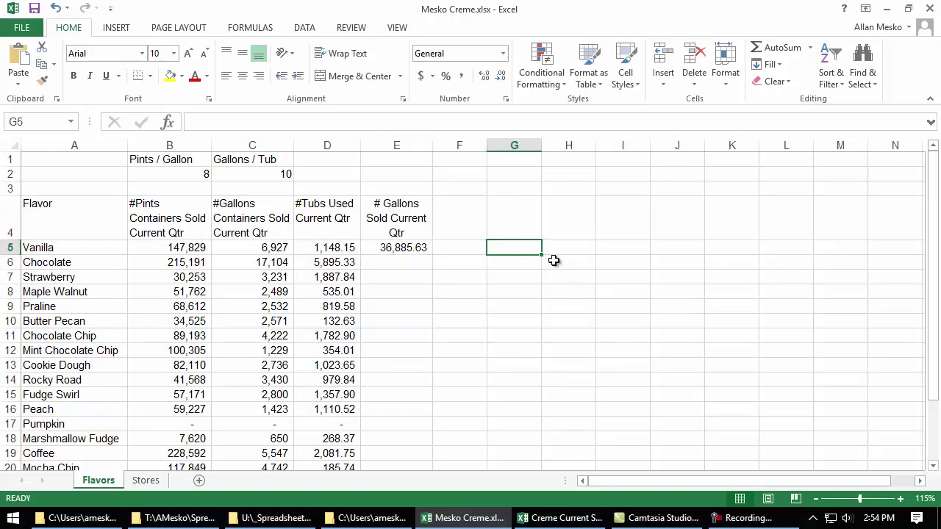
{"action": "type", "text": "=sum("}
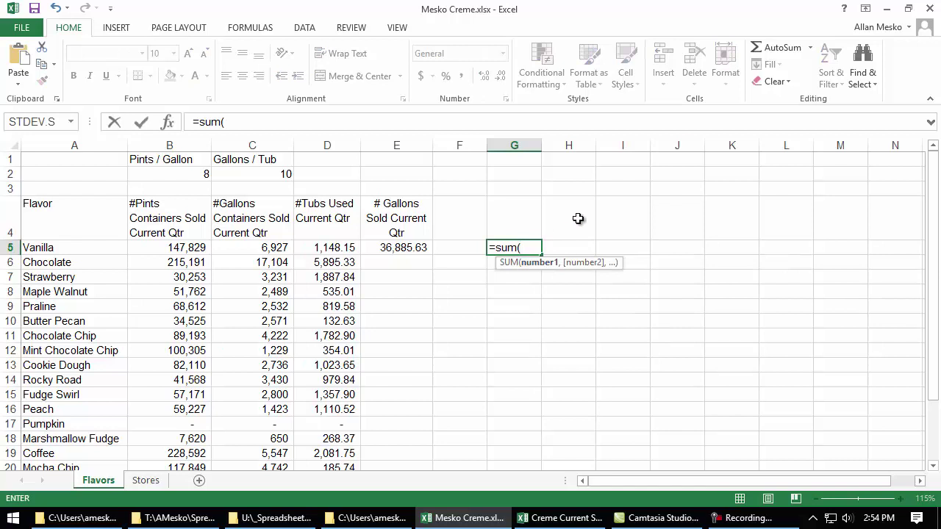
{"action": "left_click", "coordinate": [182, 248]}
{"action": "type", "text": "/"}
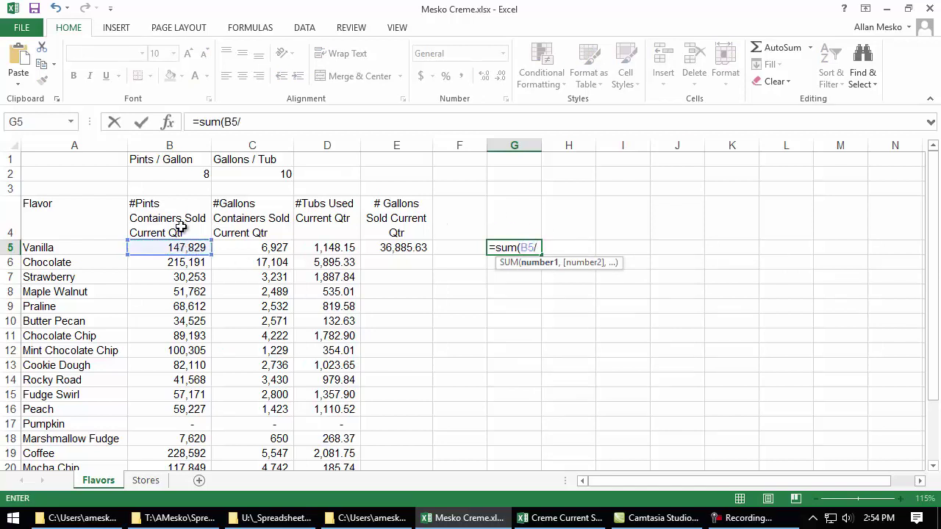
{"action": "left_click", "coordinate": [164, 175]}
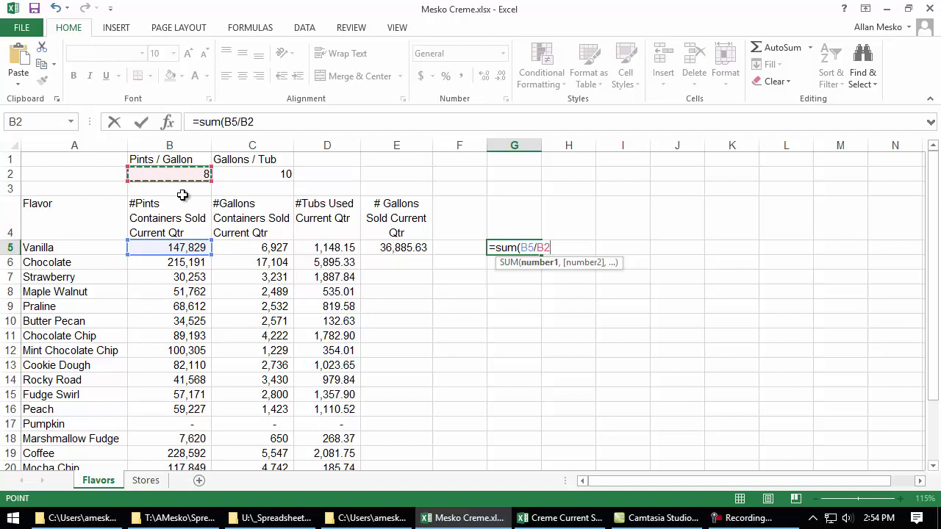
{"action": "key", "text": "F4"}
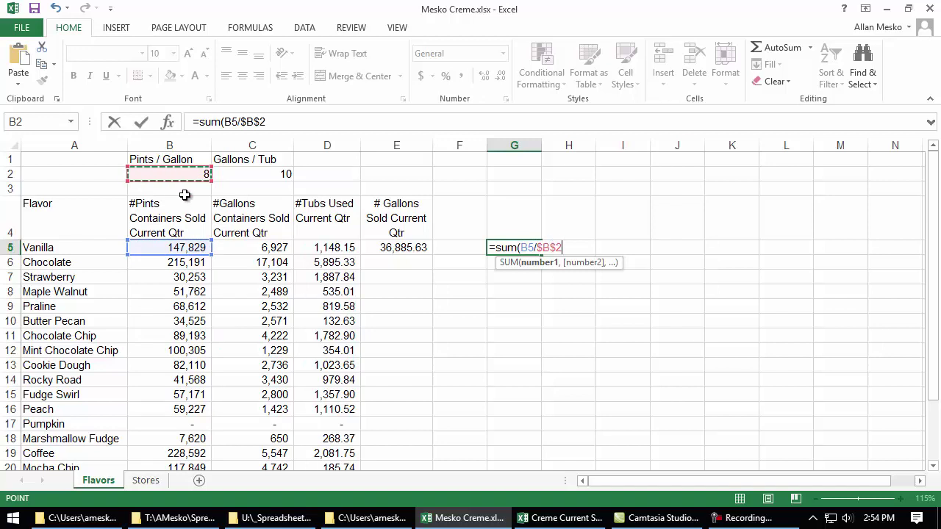
{"action": "type", "text": ","}
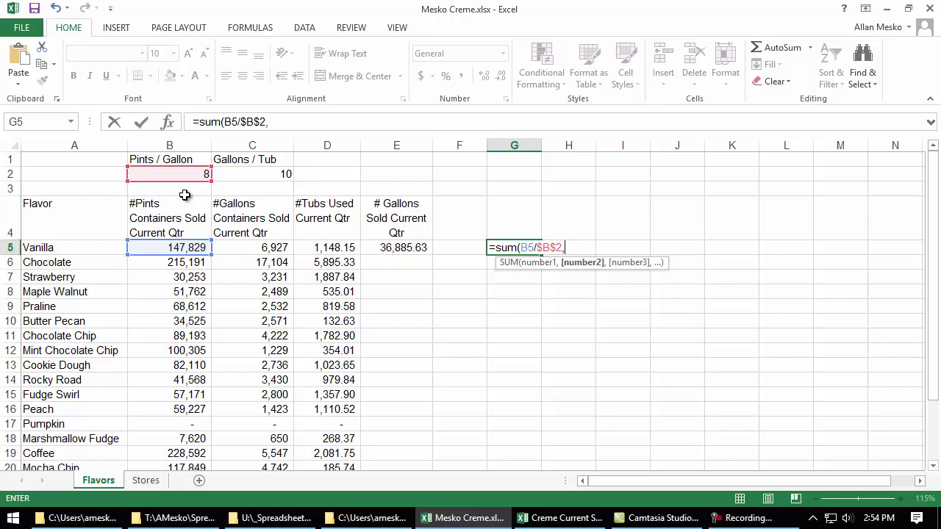
{"action": "left_click", "coordinate": [239, 248]}
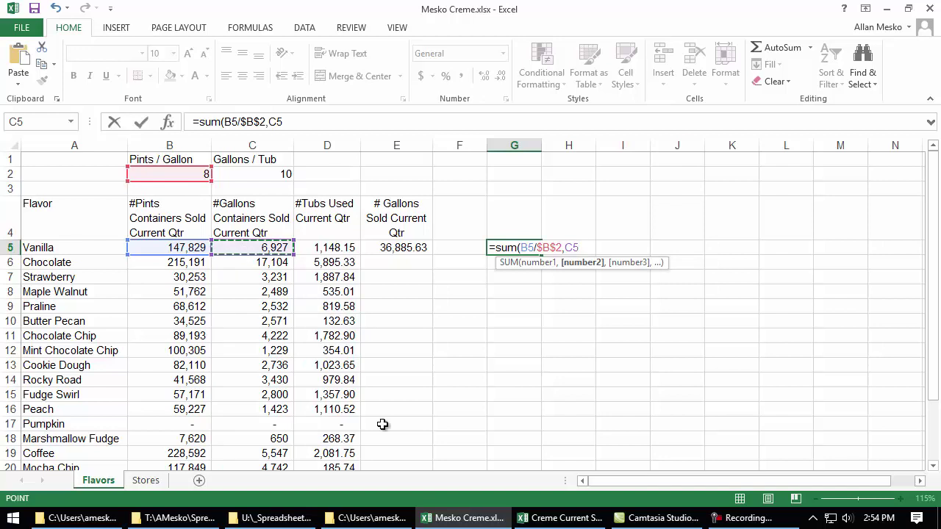
{"action": "type", "text": ","}
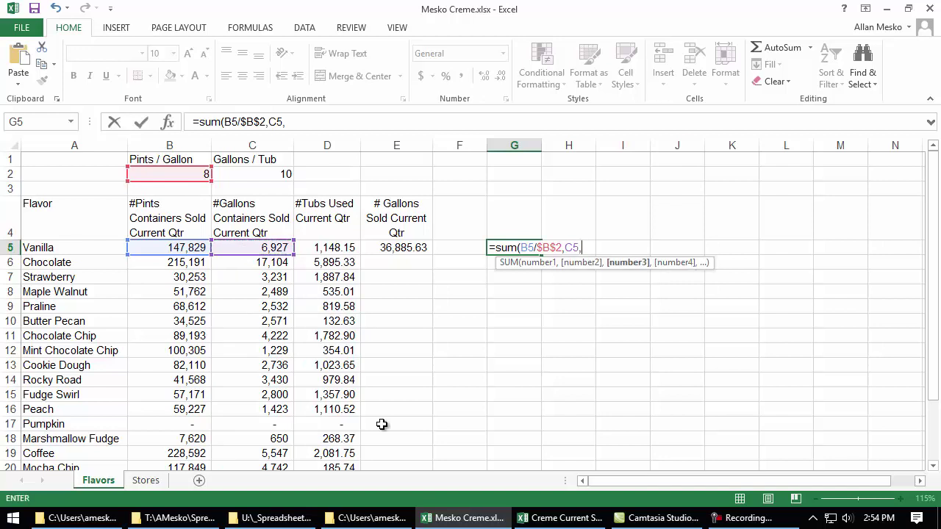
- Enter ROUNDDOWN(D5) multiplied by the absolute reference $C$2 as the third argument of the G5 SUM formula
{"action": "type", "text": "rounddown"}
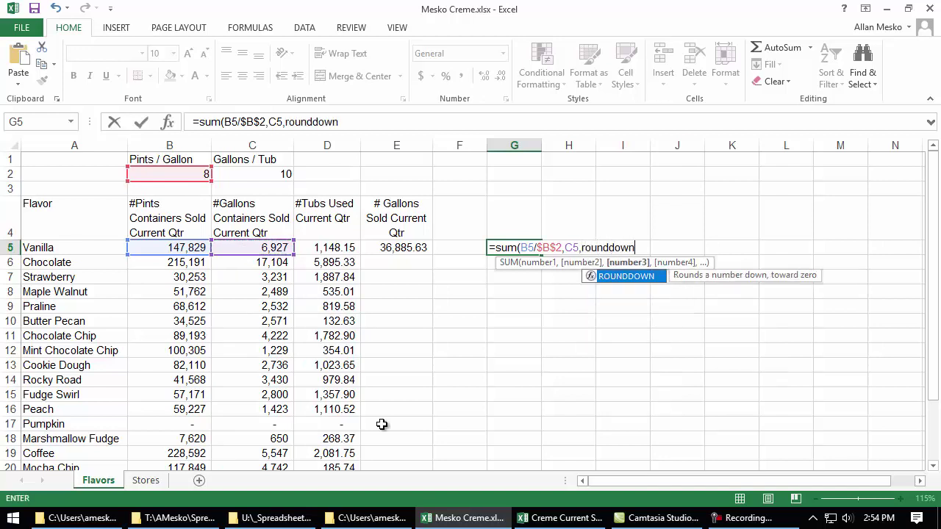
{"action": "type", "text": "("}
{"action": "left_click", "coordinate": [333, 247]}
{"action": "type", "text": ")"}
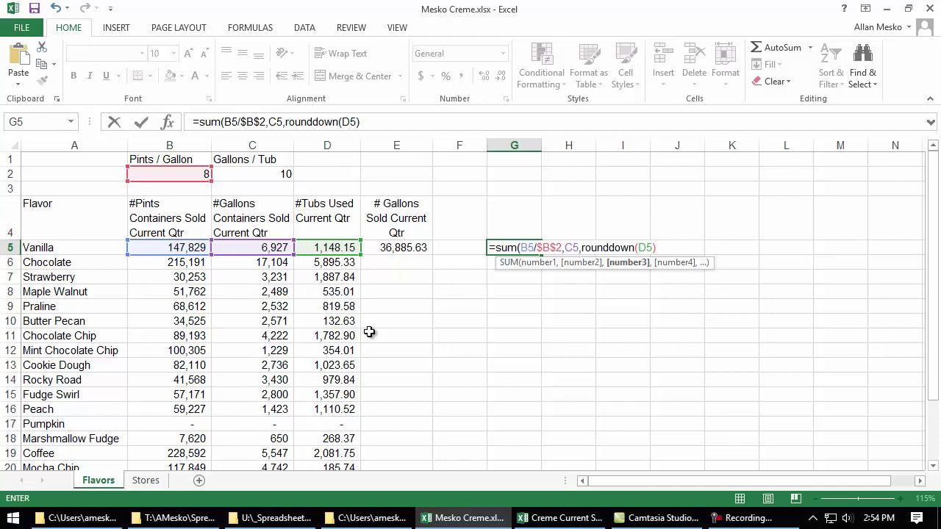
{"action": "type", "text": "*"}
{"action": "left_click", "coordinate": [272, 173]}
{"action": "key", "text": "F4"}
{"action": "type", "text": ")"}
{"action": "key", "text": "Return"}
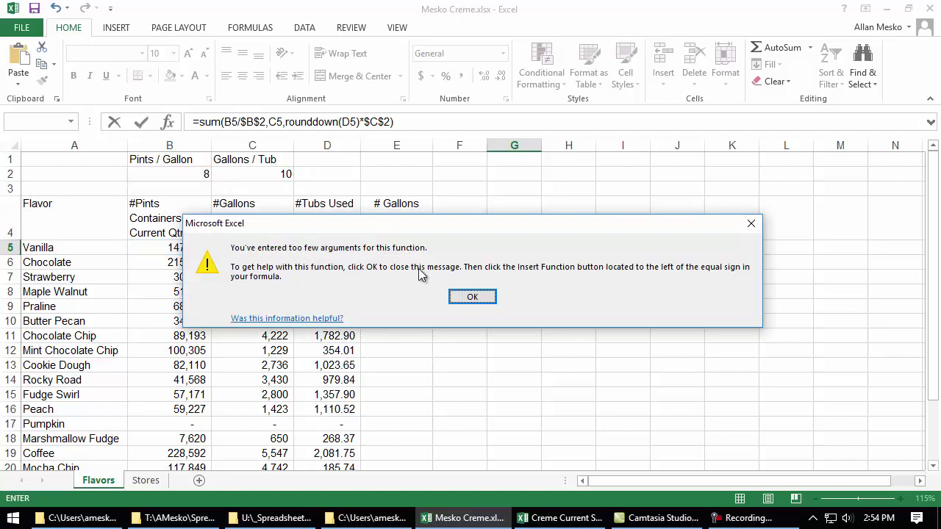
- Add 0 as the number of digits in the ROUNDDOWN function of the G5 formula
{"action": "left_click", "coordinate": [472, 298]}
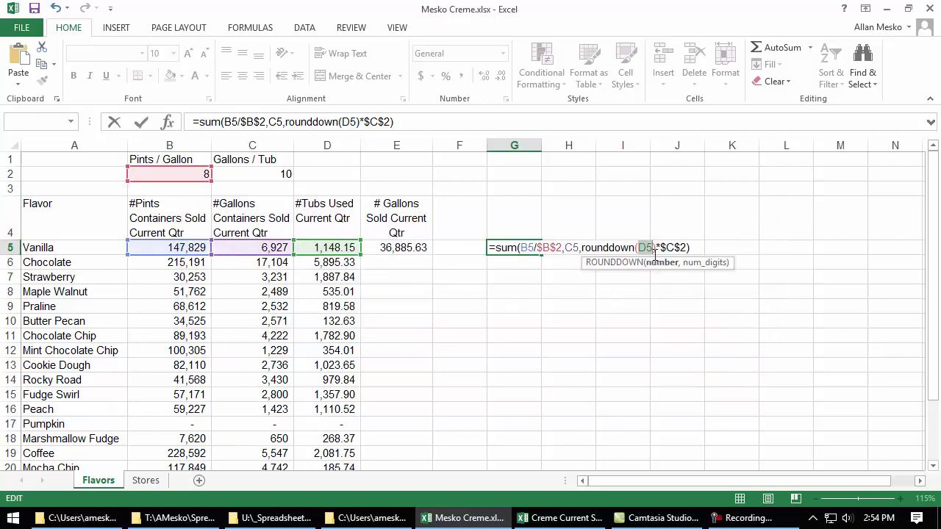
{"action": "left_click", "coordinate": [653, 248]}
{"action": "type", "text": ",0"}
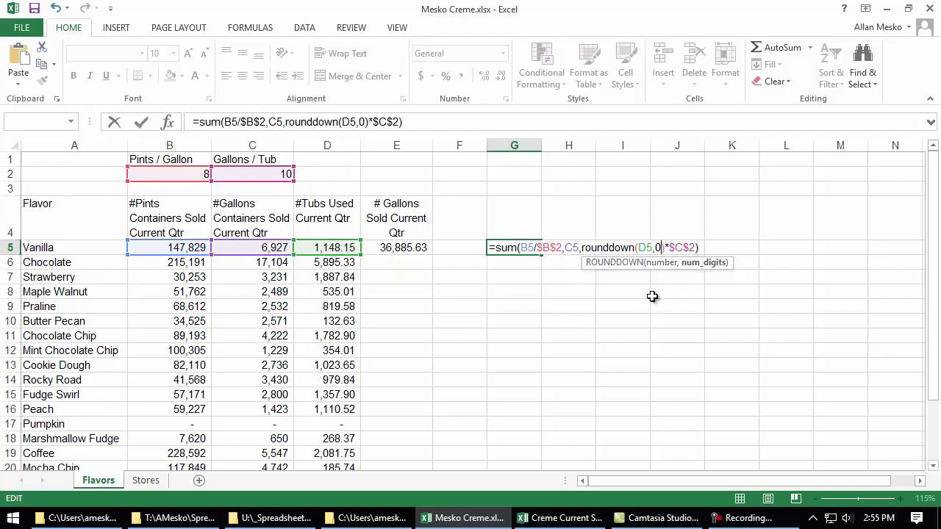
{"action": "key", "text": "Return"}
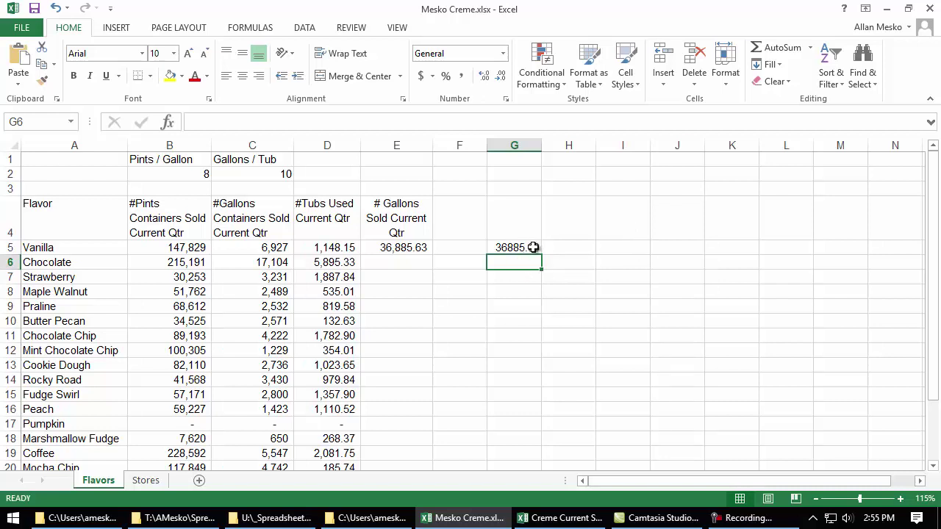
- Review the Vanilla inputs in B5, C5 and D5, and delete the alternative SUM formula from G5
{"action": "left_click", "coordinate": [191, 247]}
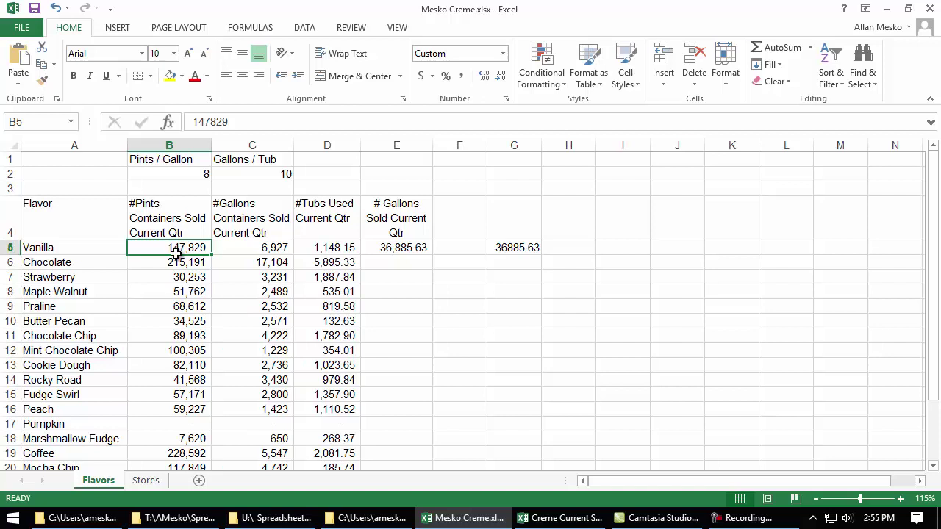
{"action": "left_click", "coordinate": [267, 248]}
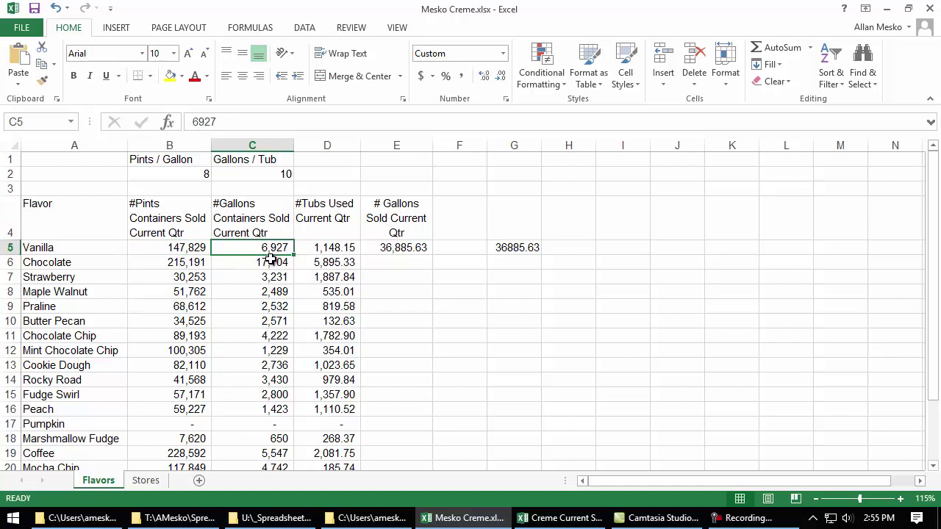
{"action": "left_click", "coordinate": [318, 251]}
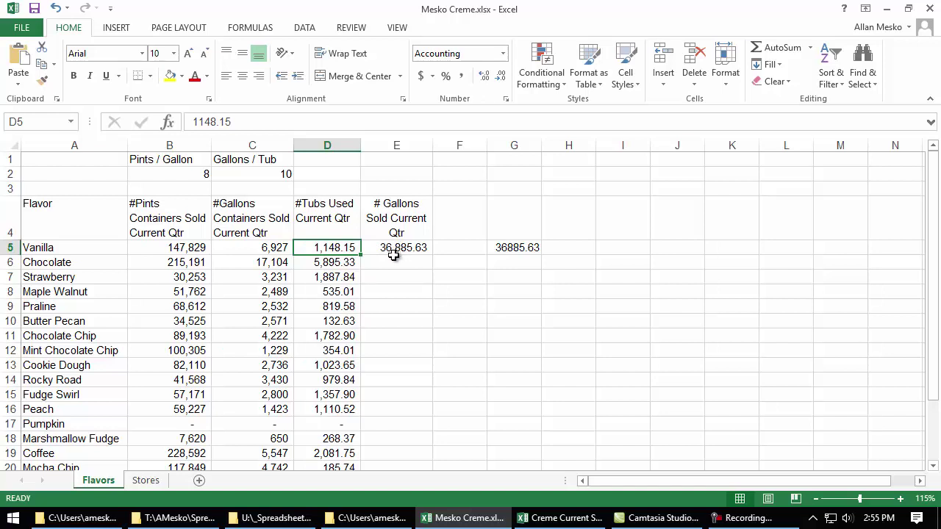
{"action": "left_click", "coordinate": [512, 247]}
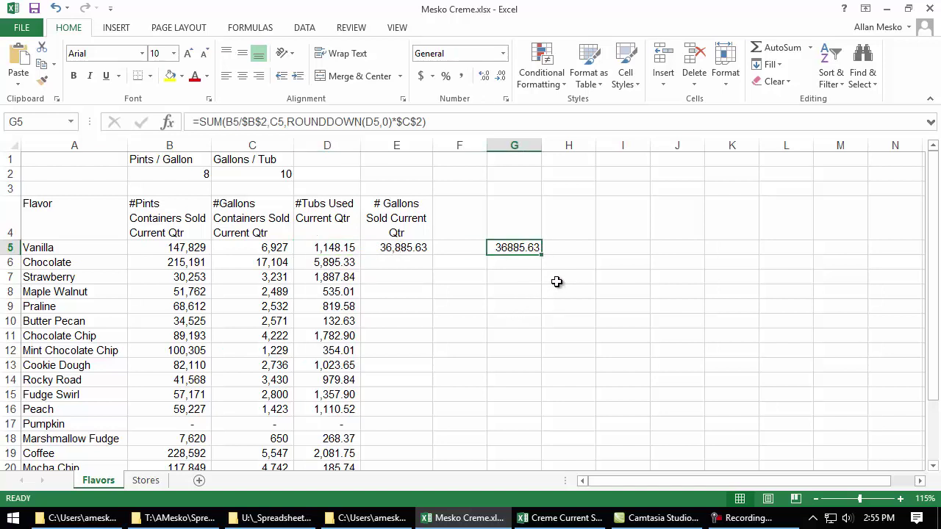
{"action": "key", "text": "Delete"}
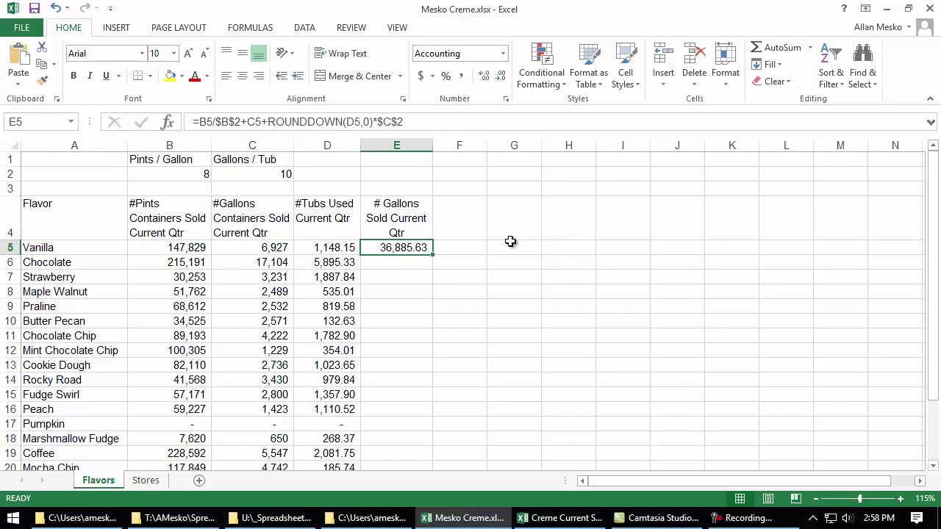
- Fill the E5 gallons formula down column E for all remaining flavors
{"action": "double_click", "coordinate": [434, 255]}
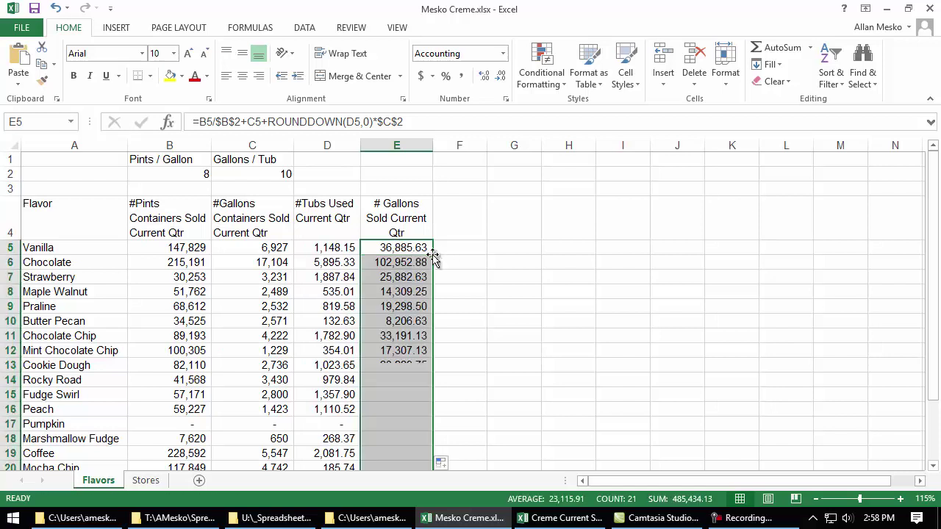
{"action": "scroll", "coordinate": [500, 285], "scroll_direction": "down", "scroll_amount": 5}
{"action": "scroll", "coordinate": [502, 288], "scroll_direction": "up", "scroll_amount": 5}
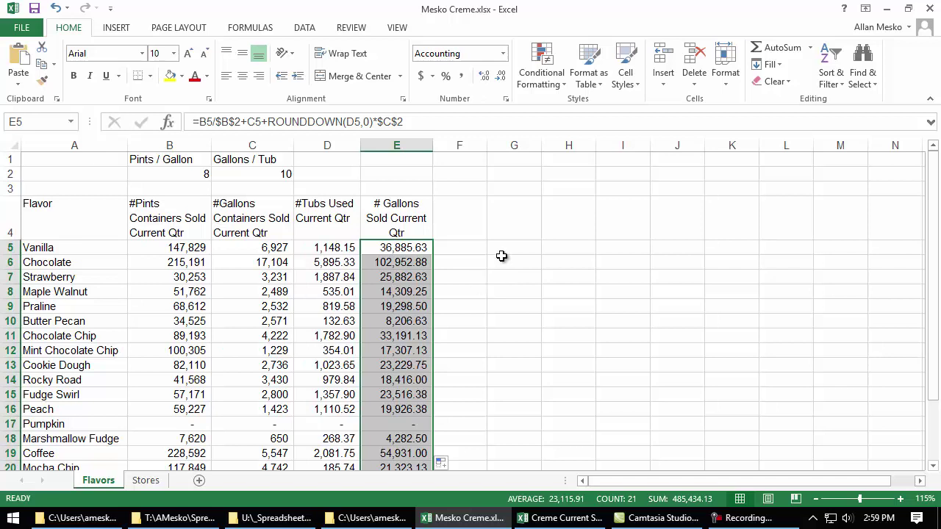
- Enter the column heading "# Gallons Last Year" in F4
{"action": "left_click", "coordinate": [459, 220]}
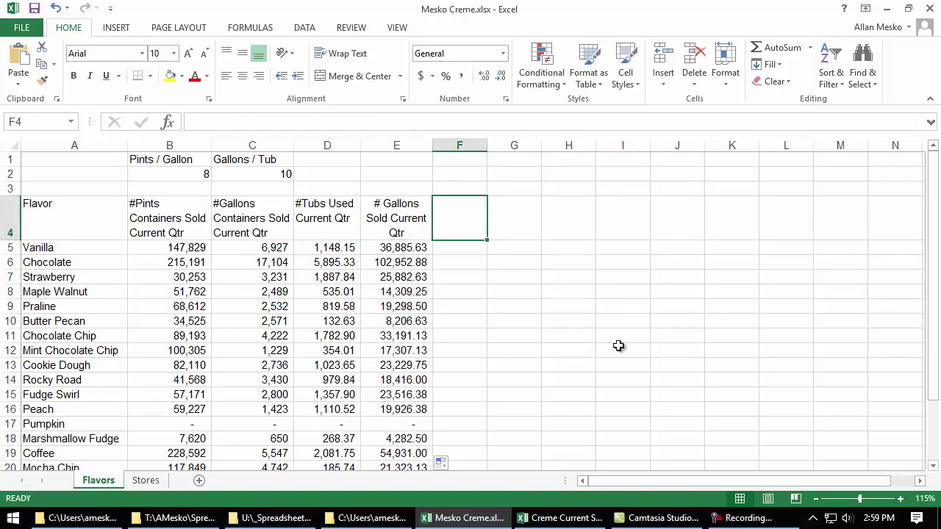
{"action": "type", "text": "#"}
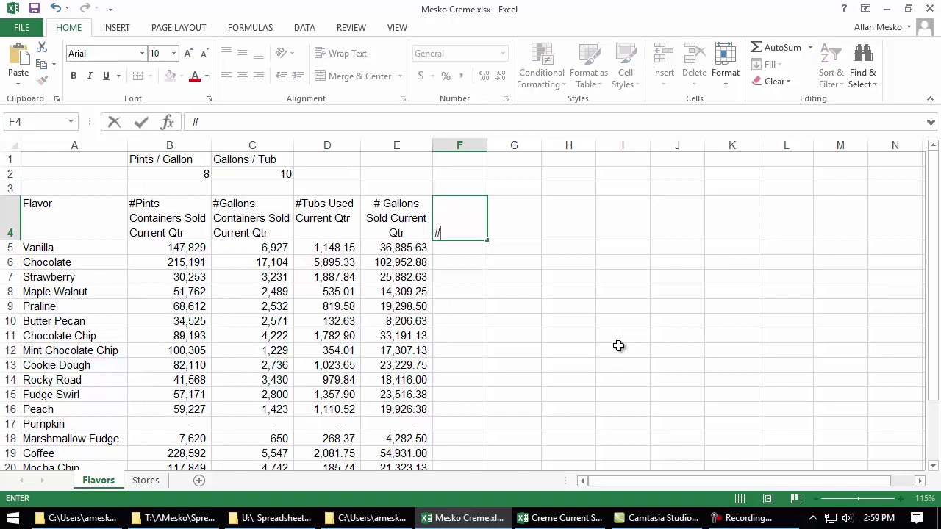
{"action": "type", "text": " Gallons Last Year"}
{"action": "key", "text": "Return"}
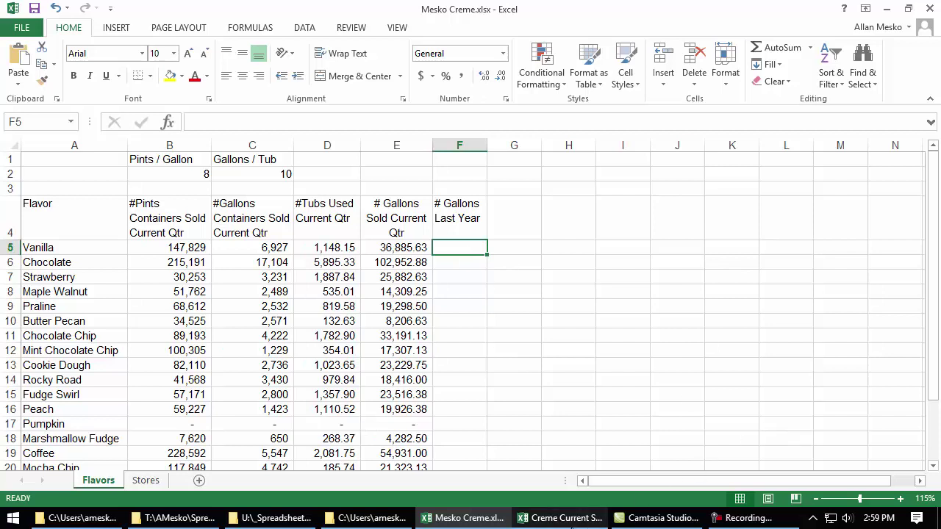
- Open HCreme.xlsx from the Chapter 2 folder and copy the flavor names and last year's gallons in A2:B20
{"action": "left_click", "coordinate": [393, 521]}
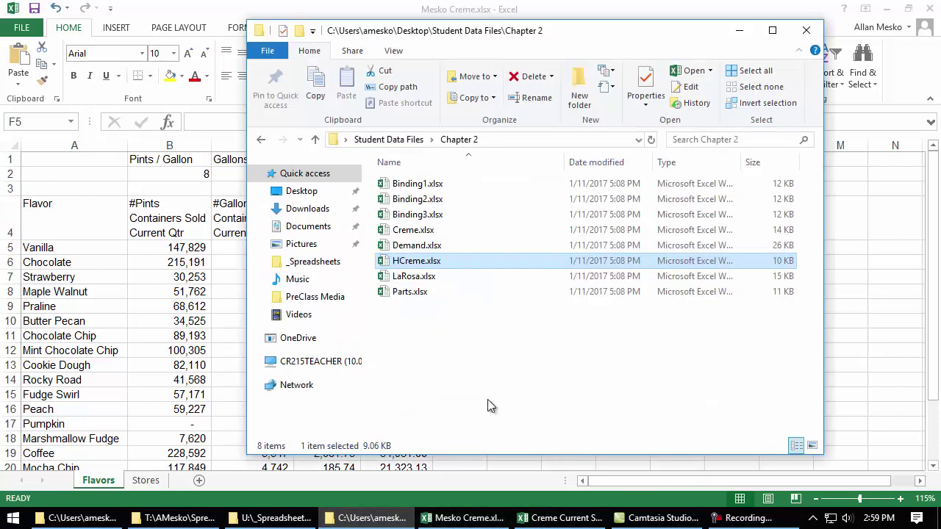
{"action": "double_click", "coordinate": [416, 261]}
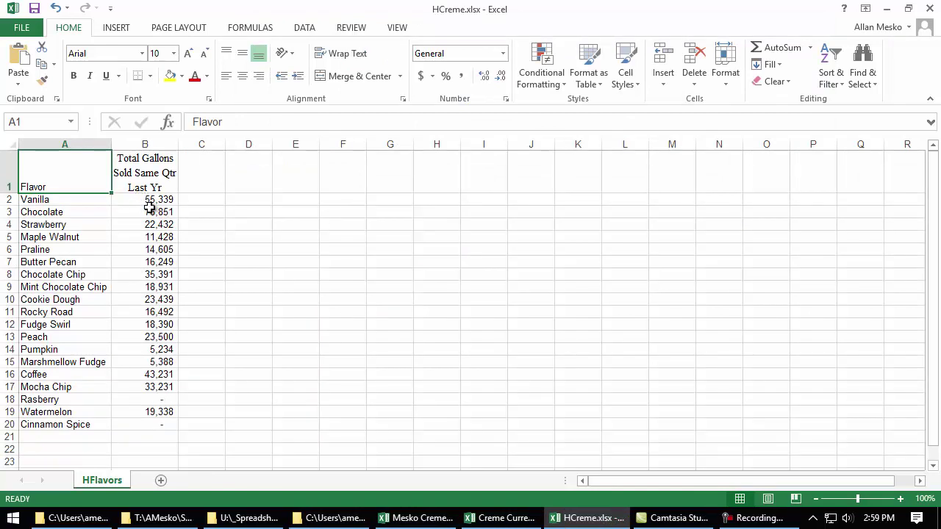
{"action": "left_click_drag", "start_coordinate": [149, 200], "coordinate": [149, 427]}
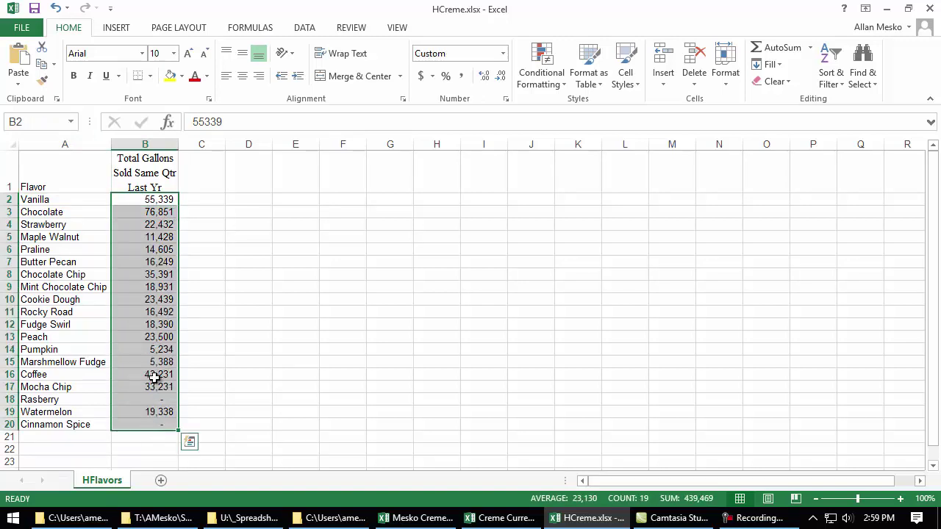
{"action": "left_click_drag", "start_coordinate": [89, 199], "coordinate": [136, 427]}
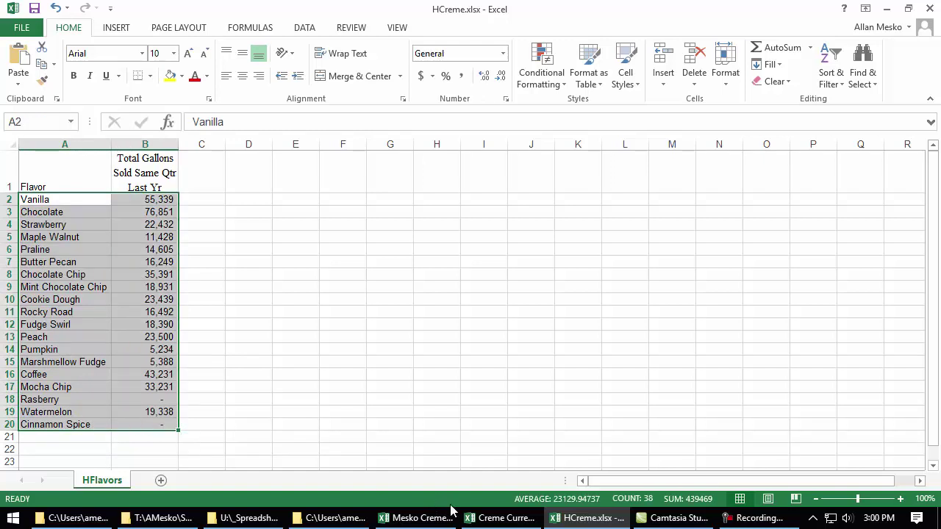
{"action": "key", "text": "ctrl+c"}
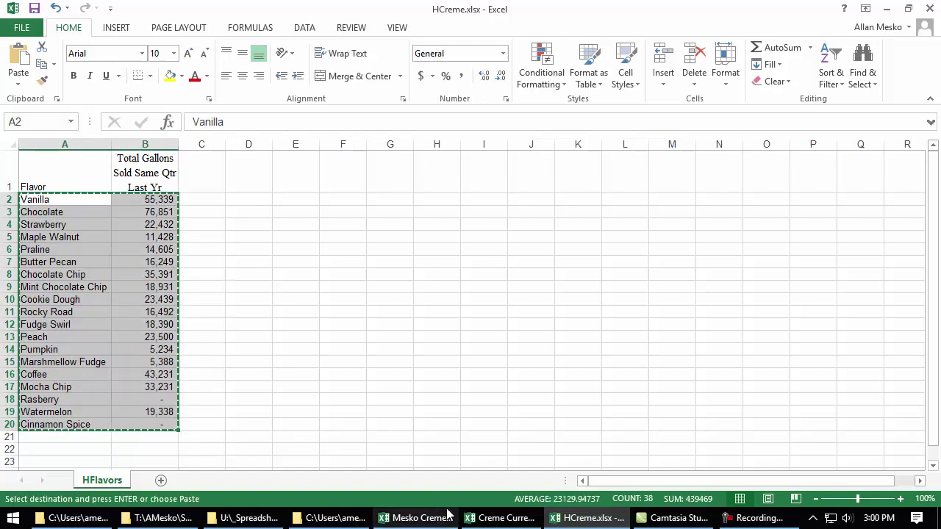
- Check the layout in the Creme Current Sales Analysis workbook, and paste the copied HCreme data at F5 of the working Flavors sheet
{"action": "left_click", "coordinate": [492, 519]}
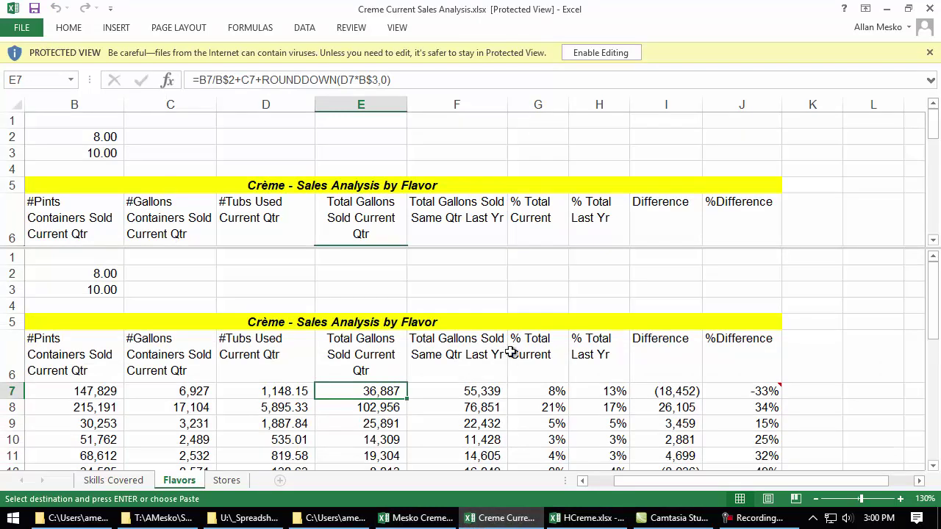
{"action": "scroll", "coordinate": [515, 259], "scroll_direction": "down", "scroll_amount": 3}
{"action": "scroll", "coordinate": [517, 261], "scroll_direction": "up", "scroll_amount": 3}
{"action": "left_click", "coordinate": [579, 523]}
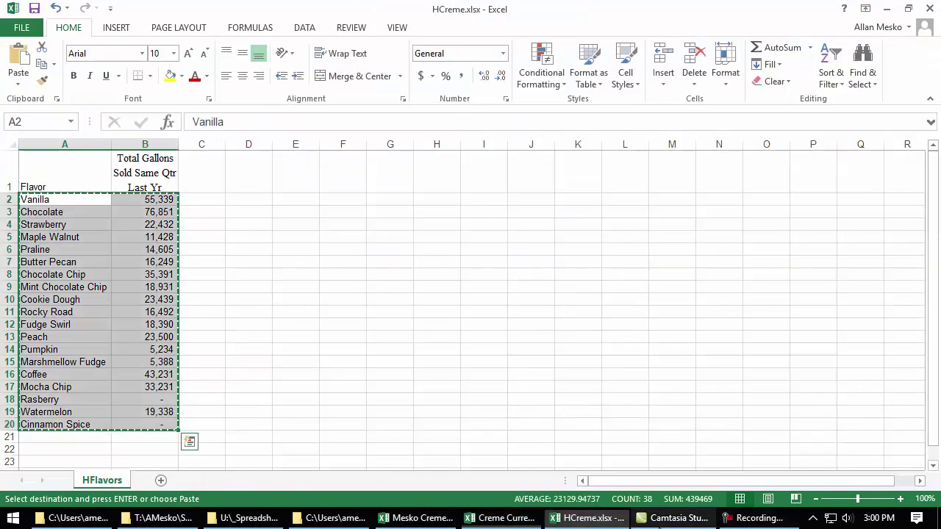
{"action": "left_click", "coordinate": [517, 521]}
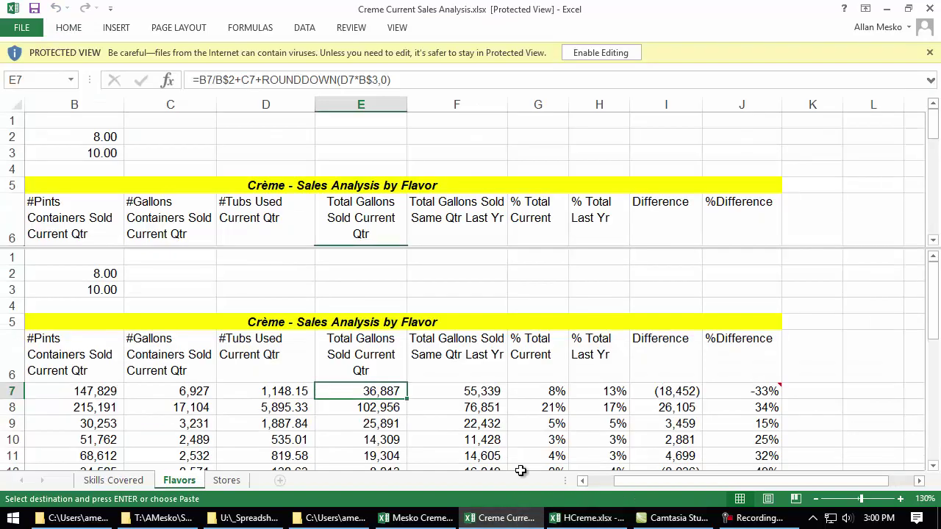
{"action": "left_click", "coordinate": [430, 517]}
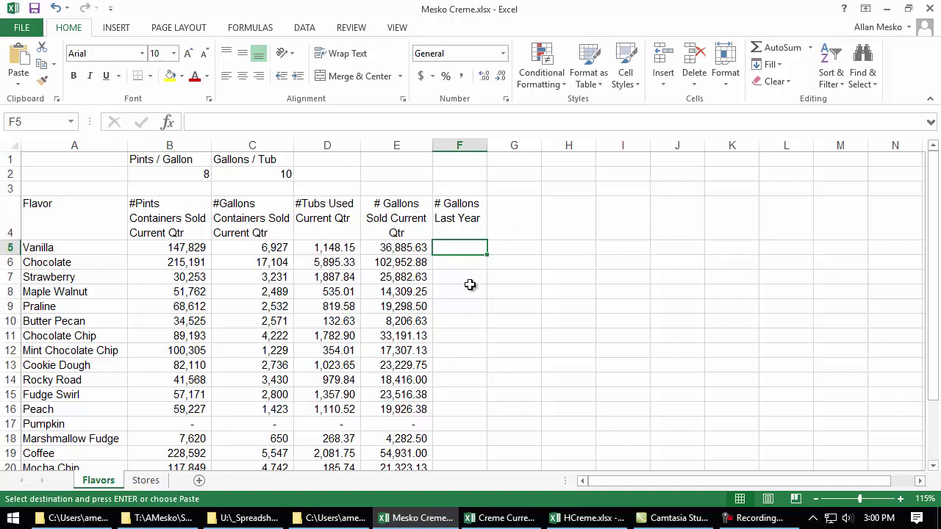
{"action": "key", "text": "ctrl+v"}
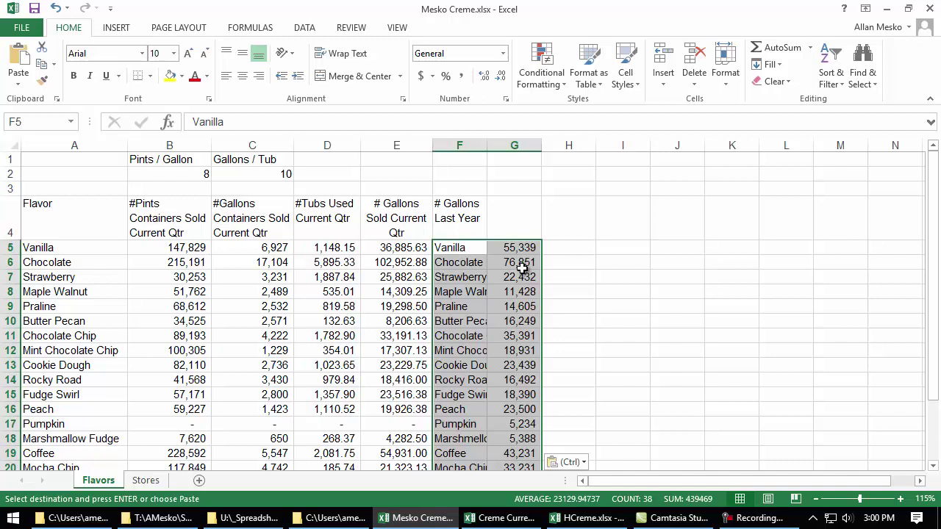
- Autofit column F to the pasted flavor names and compare them with the flavors in column A
{"action": "scroll", "coordinate": [528, 399], "scroll_direction": "down", "scroll_amount": 3}
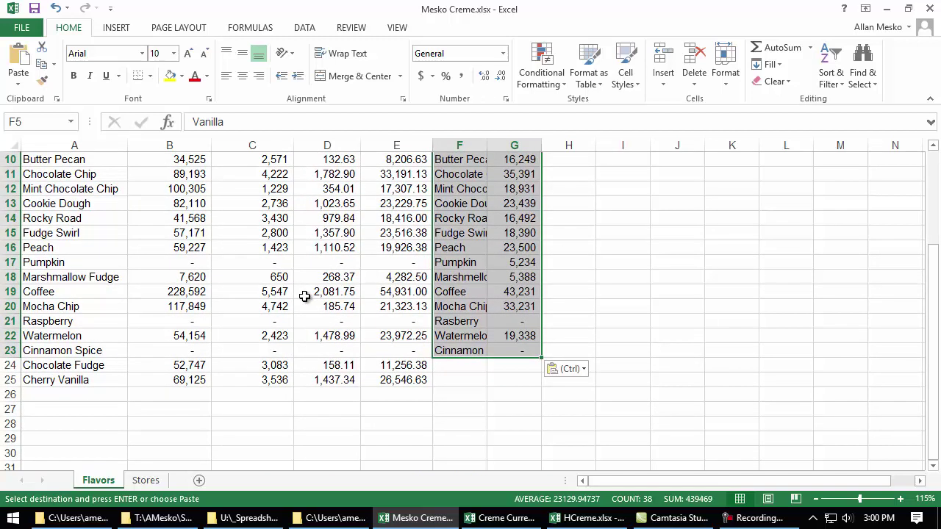
{"action": "double_click", "coordinate": [486, 144]}
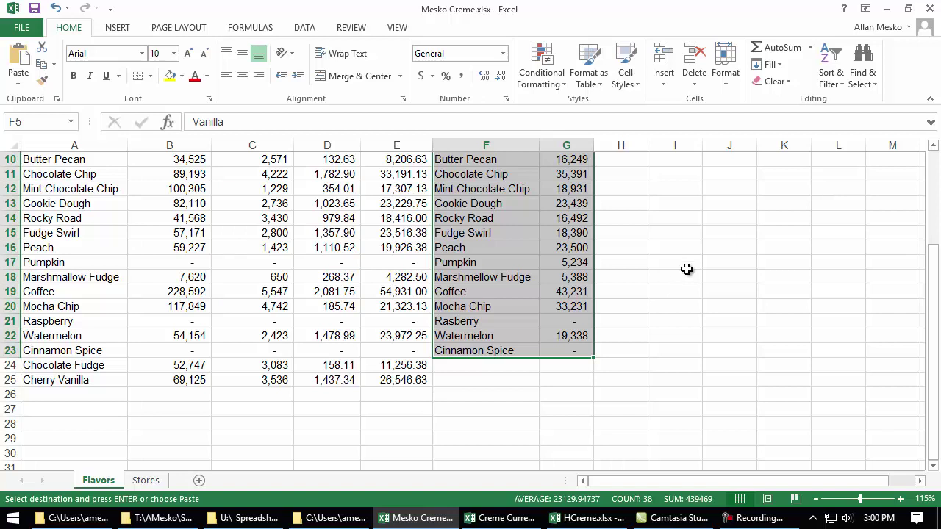
{"action": "scroll", "coordinate": [686, 249], "scroll_direction": "up", "scroll_amount": 3}
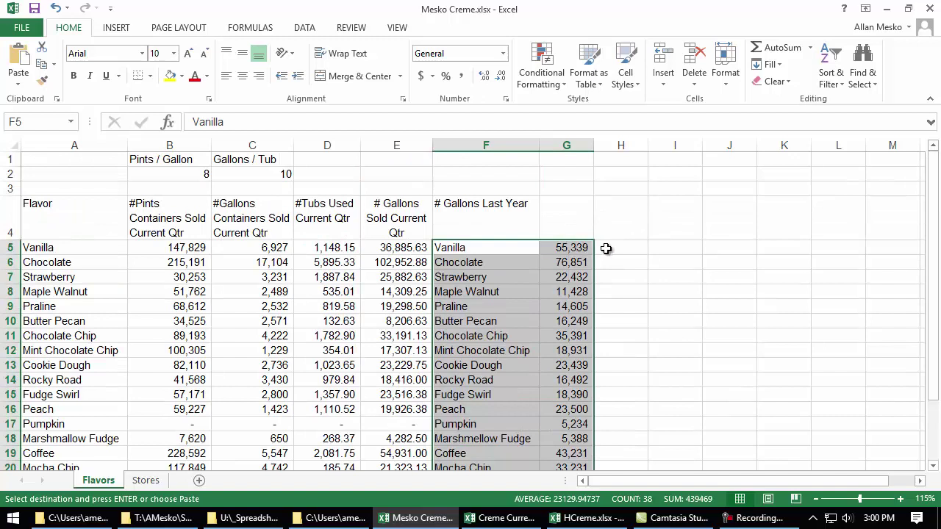
- In H5, enter an IF formula comparing F5 with A5 that returns blank when equal and "DIFFERENT" otherwise
{"action": "left_click", "coordinate": [629, 249]}
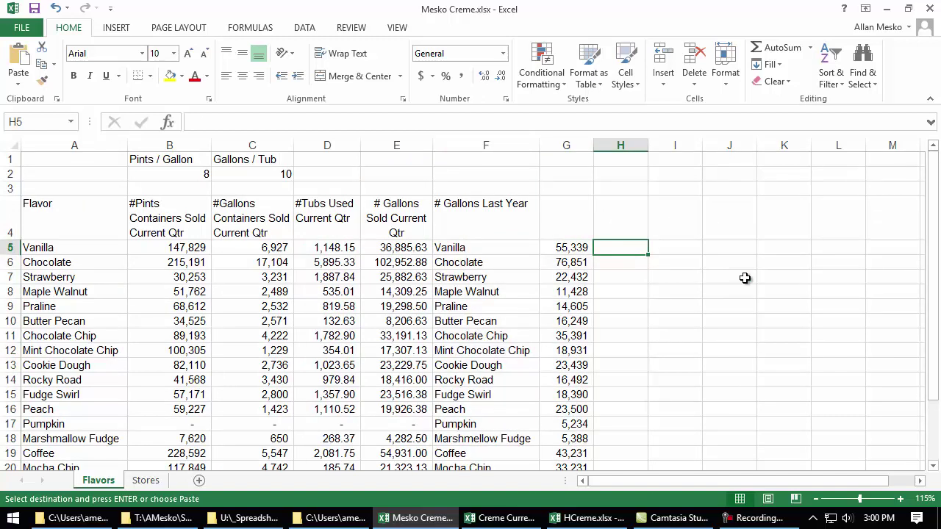
{"action": "type", "text": "="}
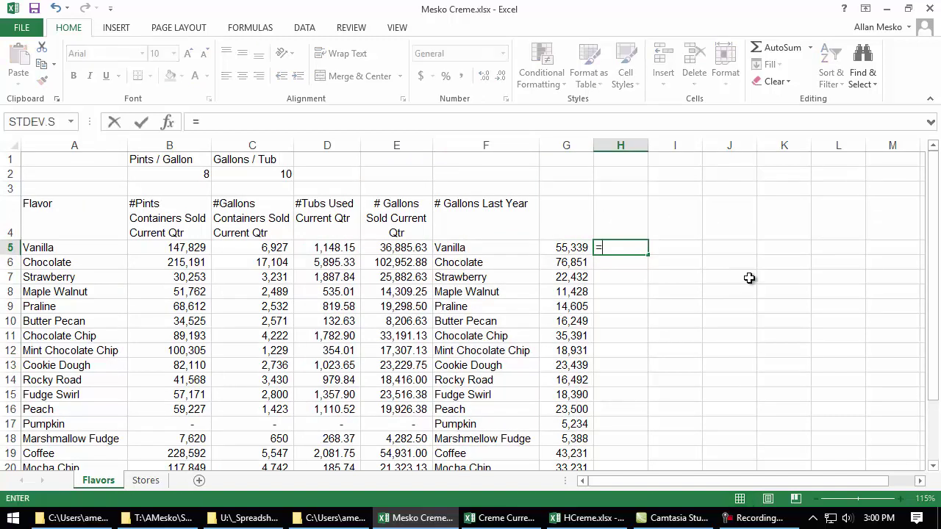
{"action": "type", "text": "if("}
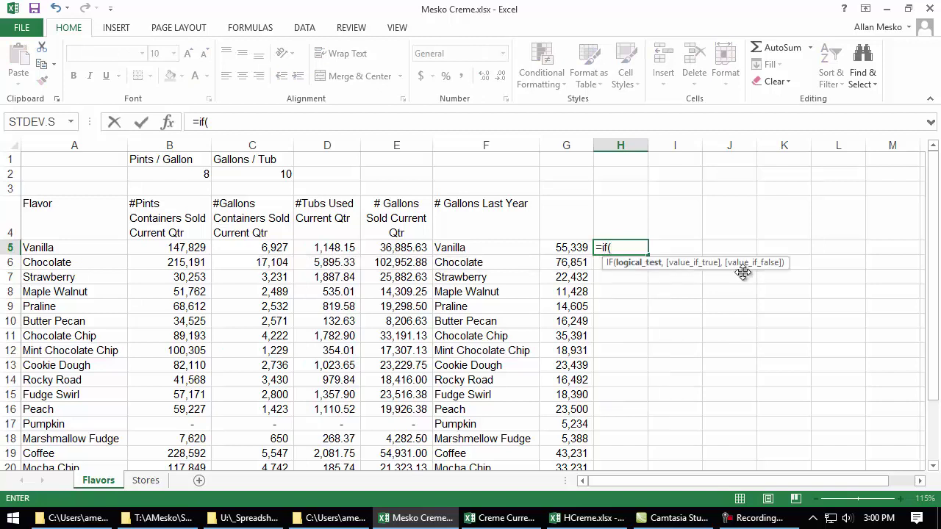
{"action": "left_click", "coordinate": [485, 247]}
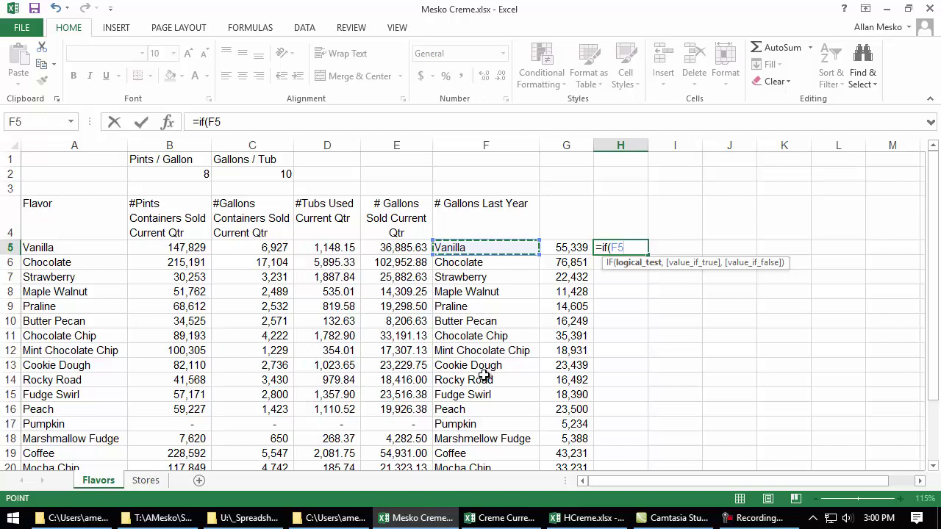
{"action": "type", "text": "="}
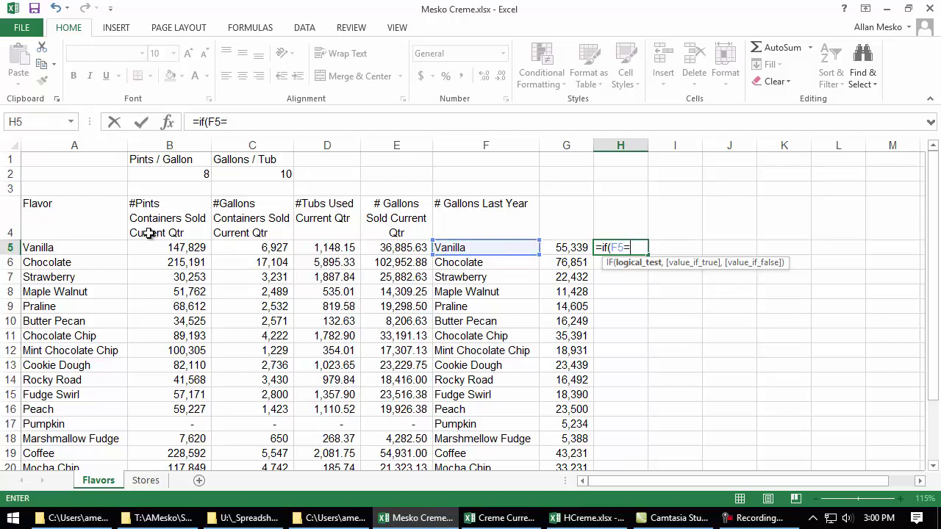
{"action": "left_click", "coordinate": [95, 250]}
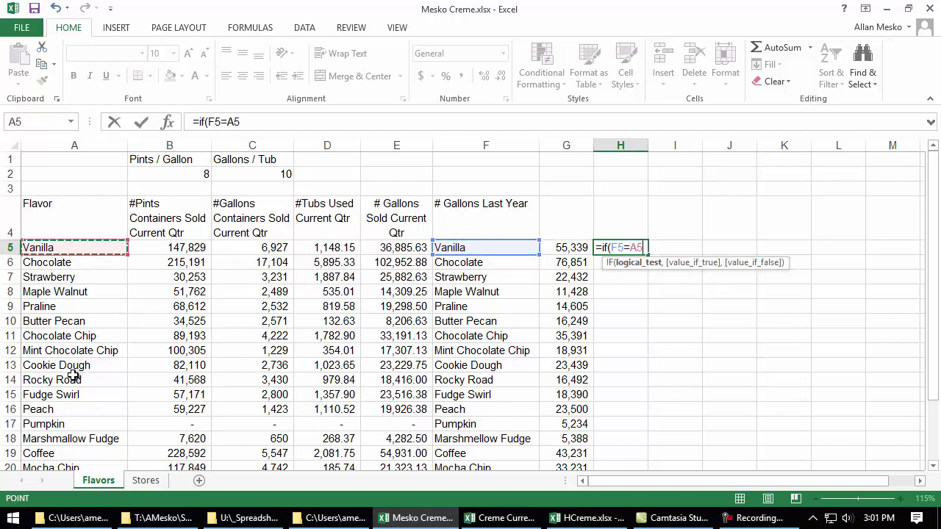
{"action": "type", "text": ","}
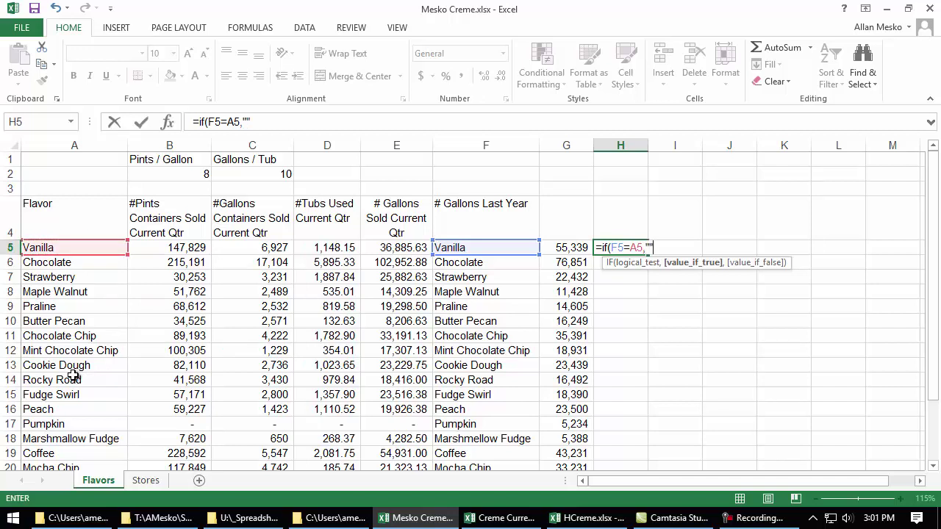
{"action": "type", "text": "\"\",\"DIFFERENT"}
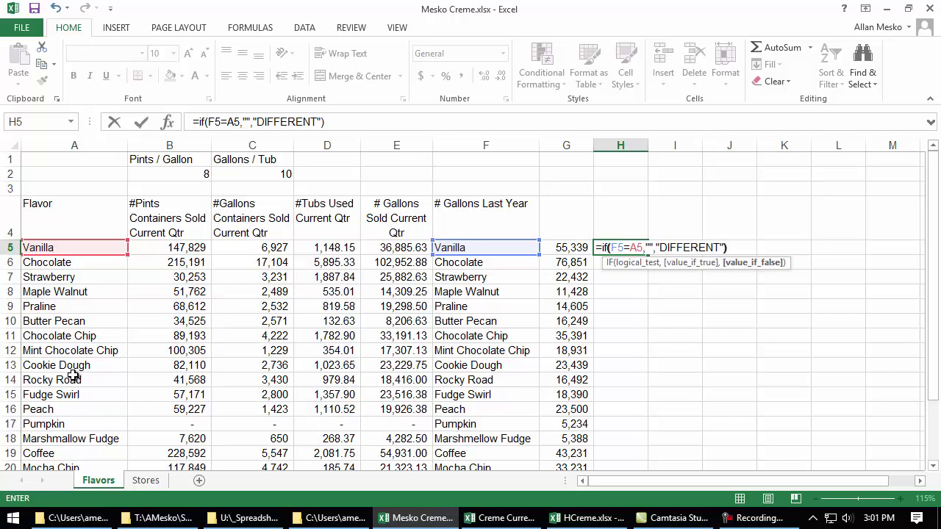
{"action": "key", "text": "Return"}
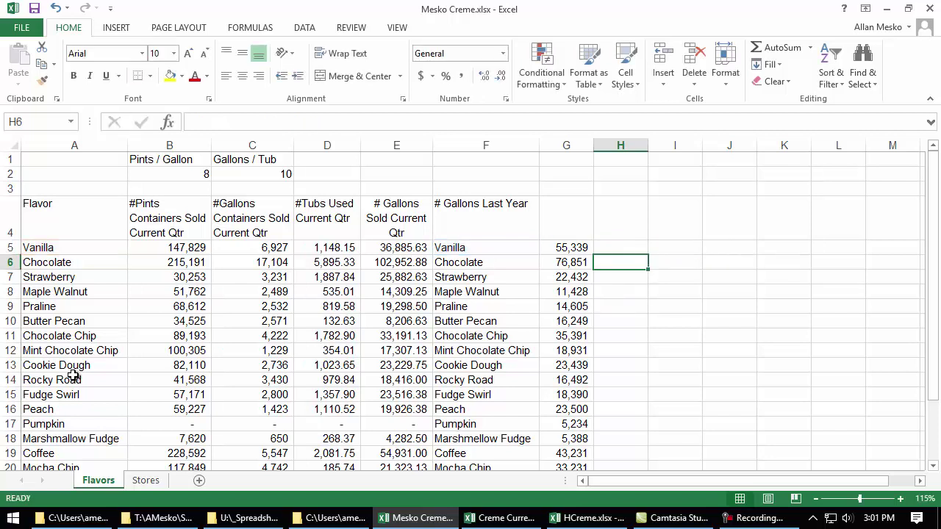
- Fill the flavor comparison formula from H5 down to H25
{"action": "left_click", "coordinate": [626, 246]}
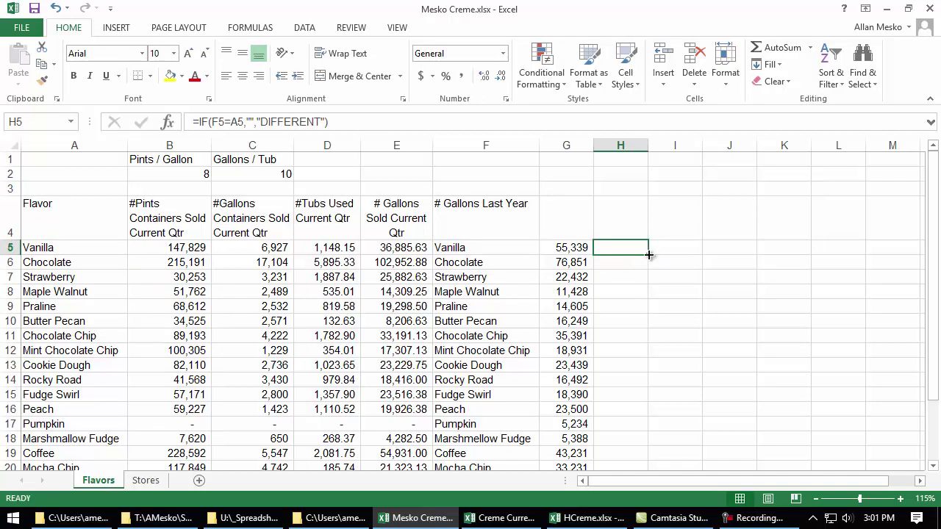
{"action": "double_click", "coordinate": [649, 254]}
{"action": "scroll", "coordinate": [661, 290], "scroll_direction": "down", "scroll_amount": 3}
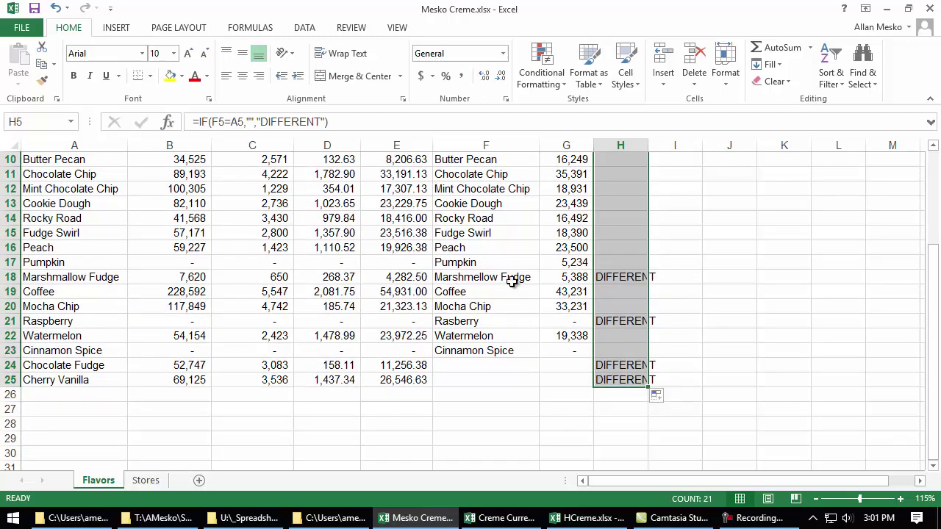
- Examine the mismatched rows 18, 21, 24 and 25, comparing the flavor spellings and missing entries between columns A and F
{"action": "left_click", "coordinate": [109, 277]}
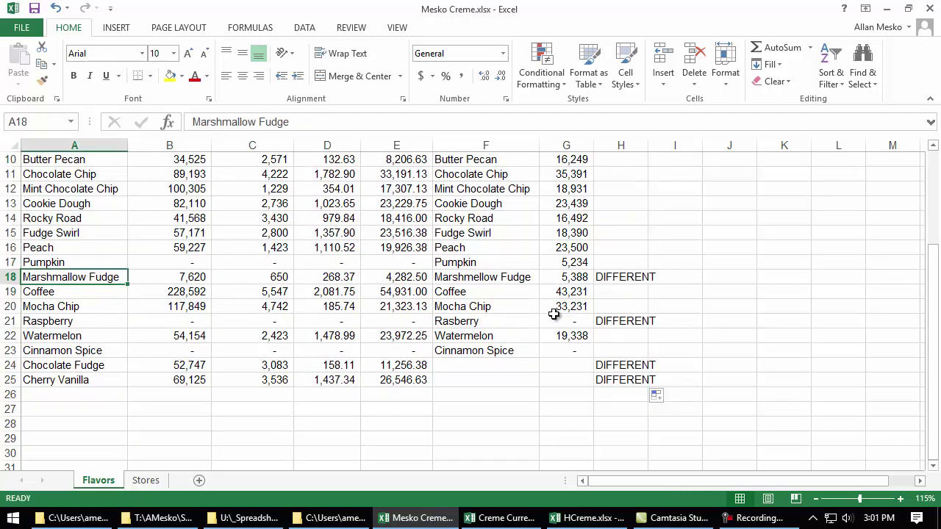
{"action": "left_click", "coordinate": [610, 318]}
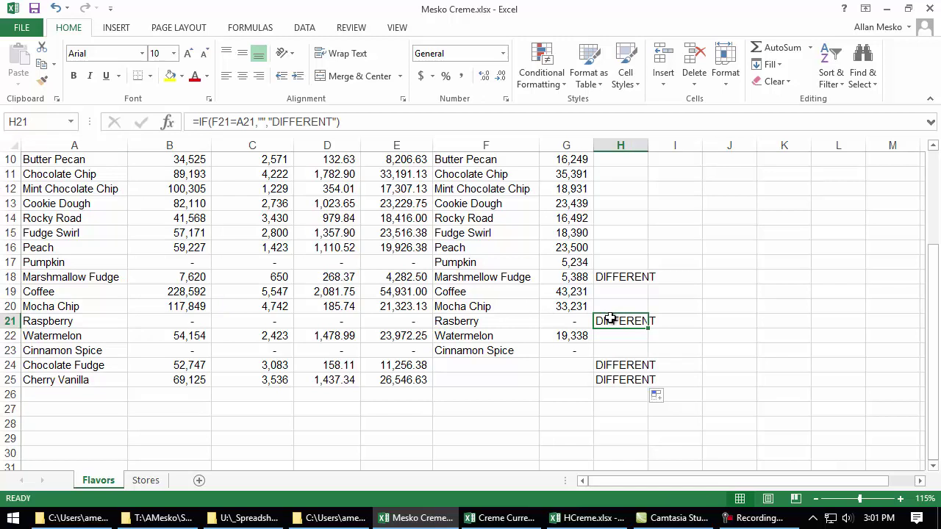
{"action": "left_click", "coordinate": [624, 370]}
{"action": "left_click", "coordinate": [624, 380]}
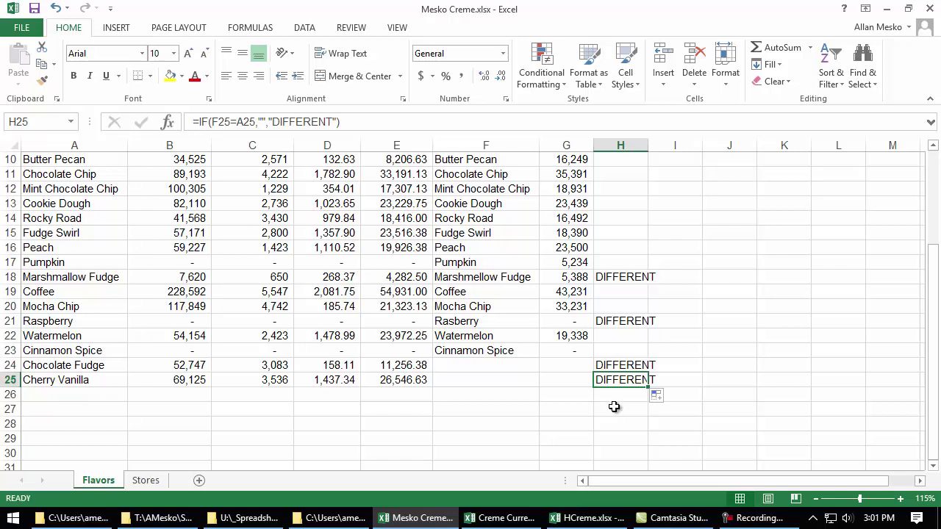
{"action": "left_click", "coordinate": [490, 276]}
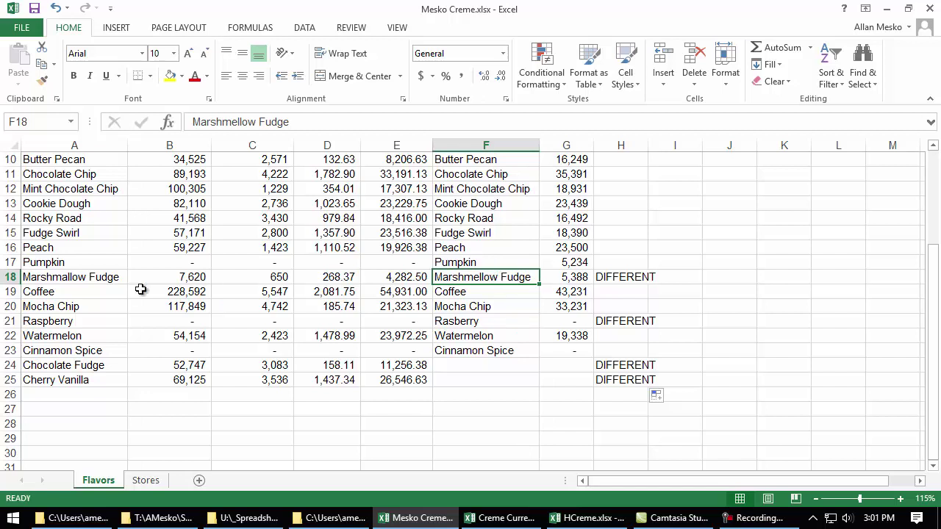
{"action": "left_click", "coordinate": [85, 281]}
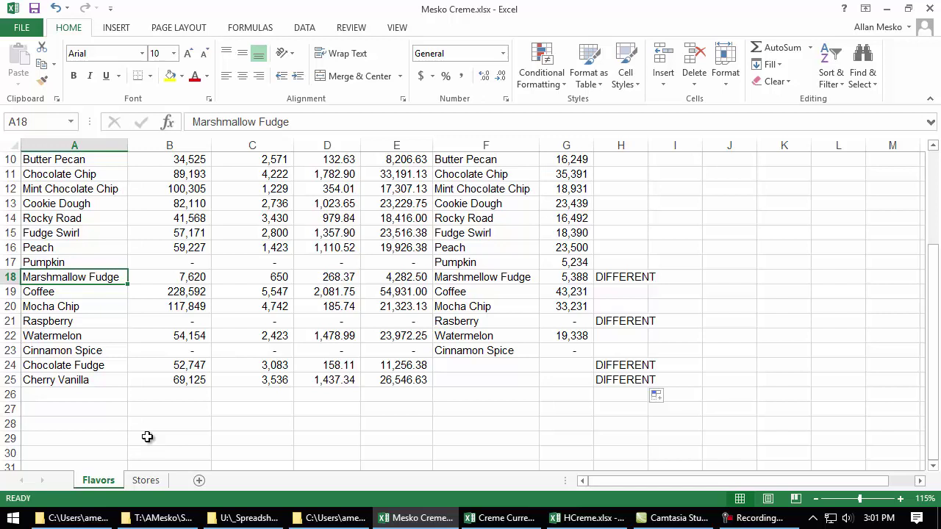
{"action": "left_click", "coordinate": [464, 278]}
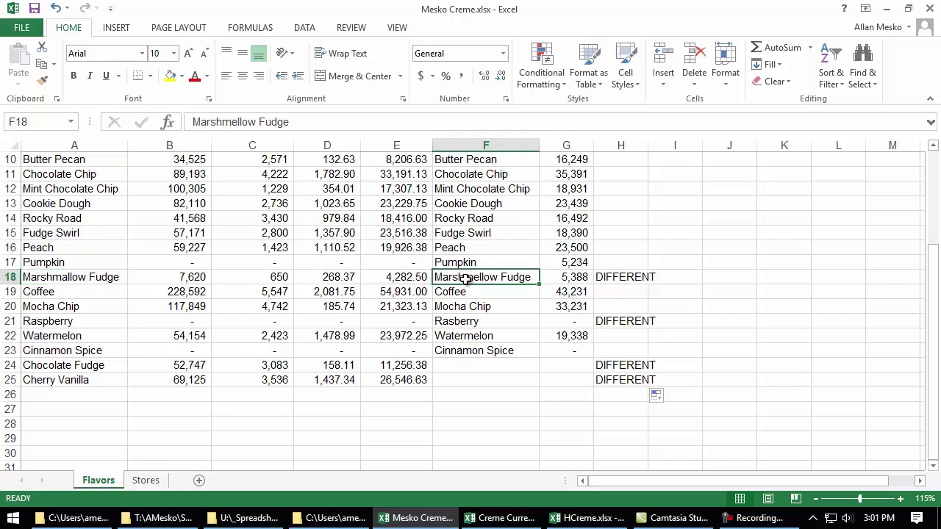
{"action": "left_click", "coordinate": [479, 324]}
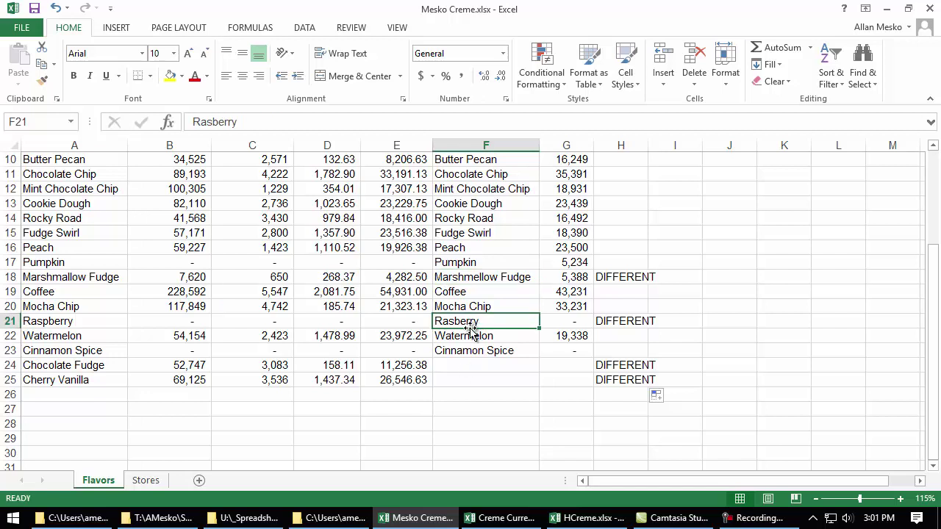
{"action": "left_click_drag", "start_coordinate": [118, 360], "coordinate": [176, 380]}
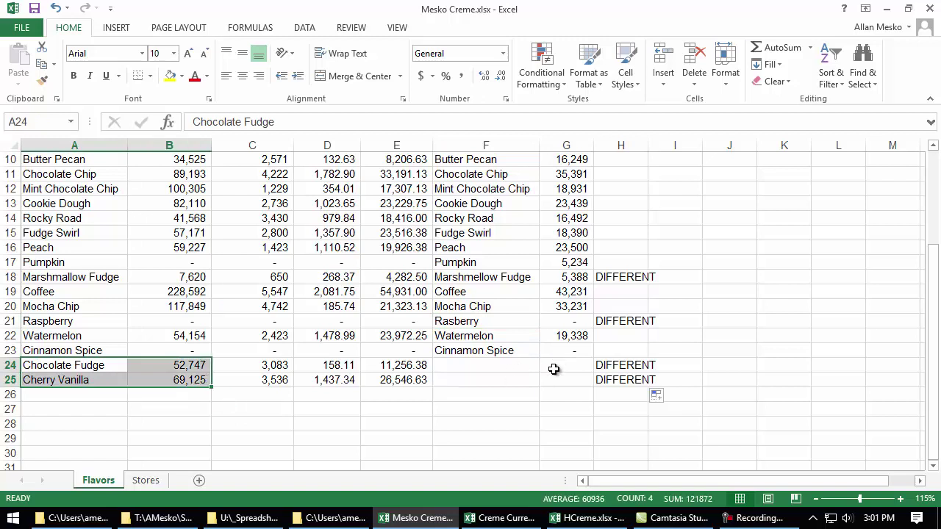
{"action": "left_click_drag", "start_coordinate": [491, 360], "coordinate": [501, 378]}
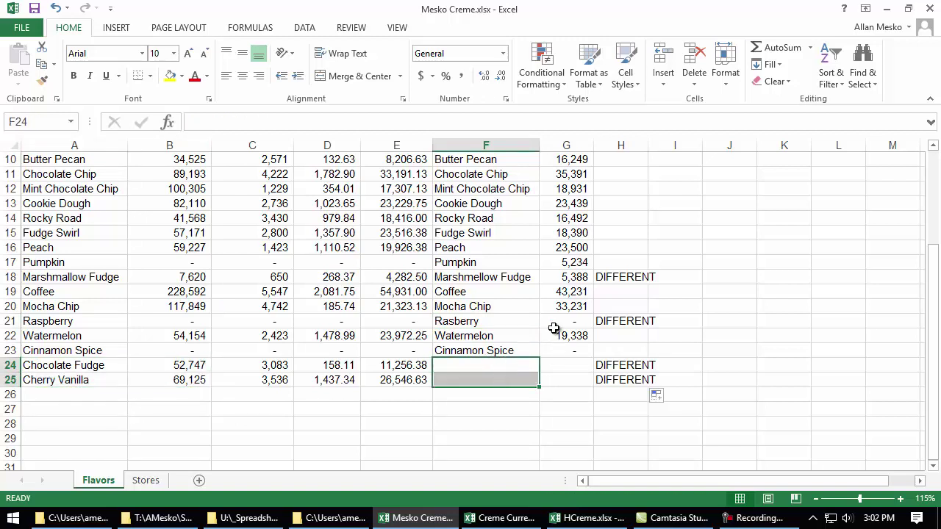
{"action": "left_click", "coordinate": [487, 321]}
{"action": "left_click", "coordinate": [87, 324]}
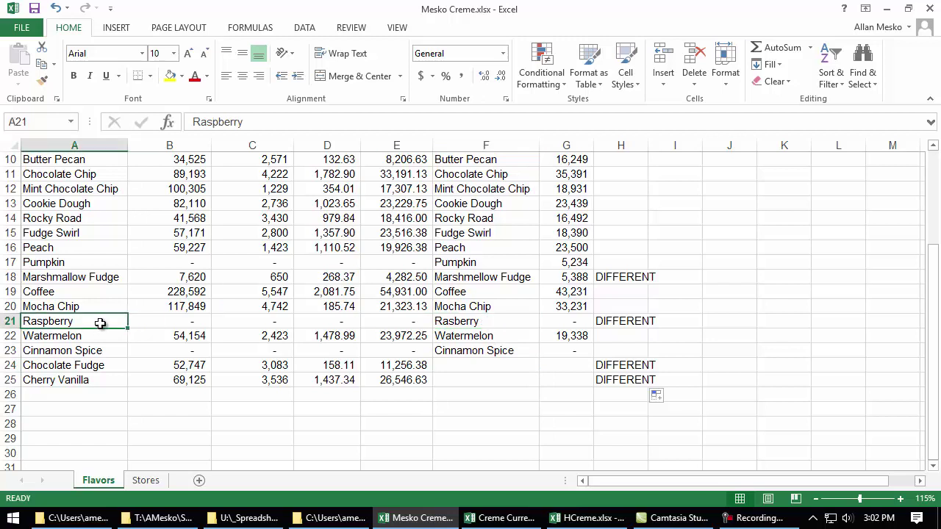
{"action": "left_click", "coordinate": [471, 276]}
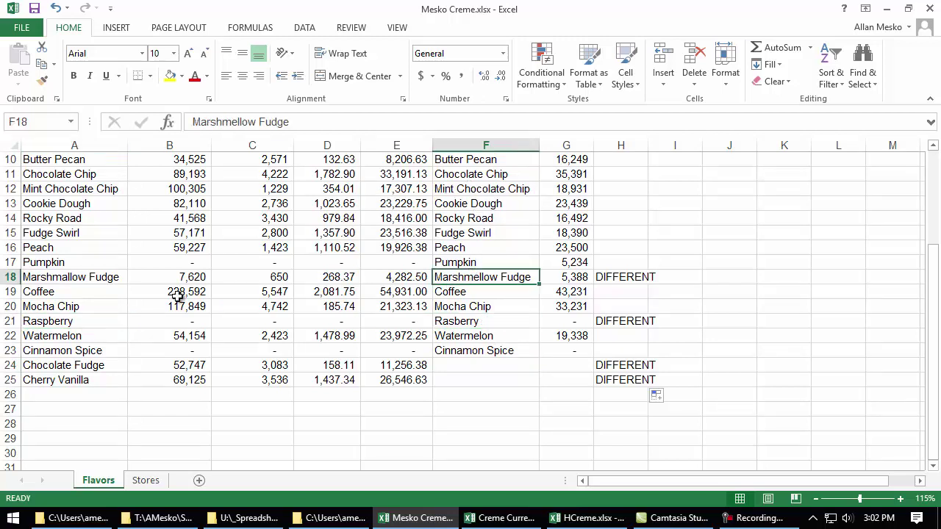
{"action": "left_click", "coordinate": [120, 278]}
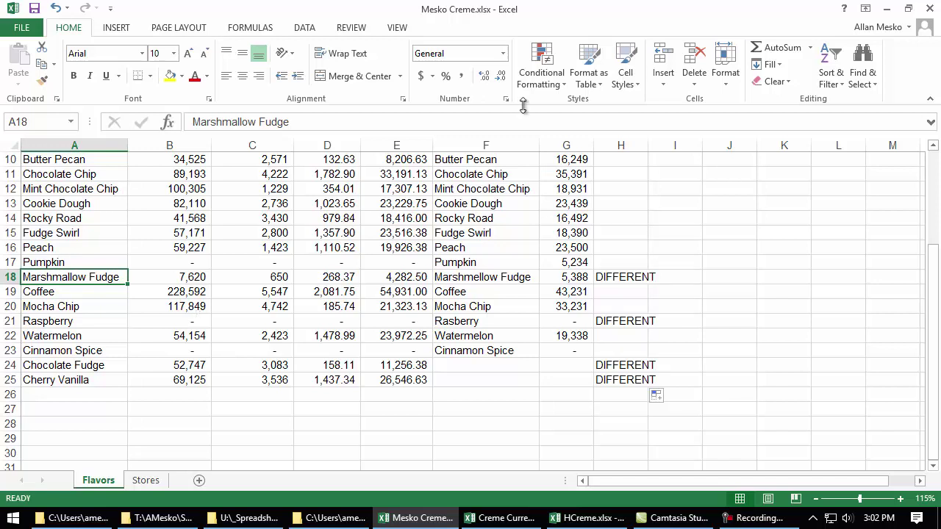
{"action": "middle_click", "coordinate": [498, 183]}
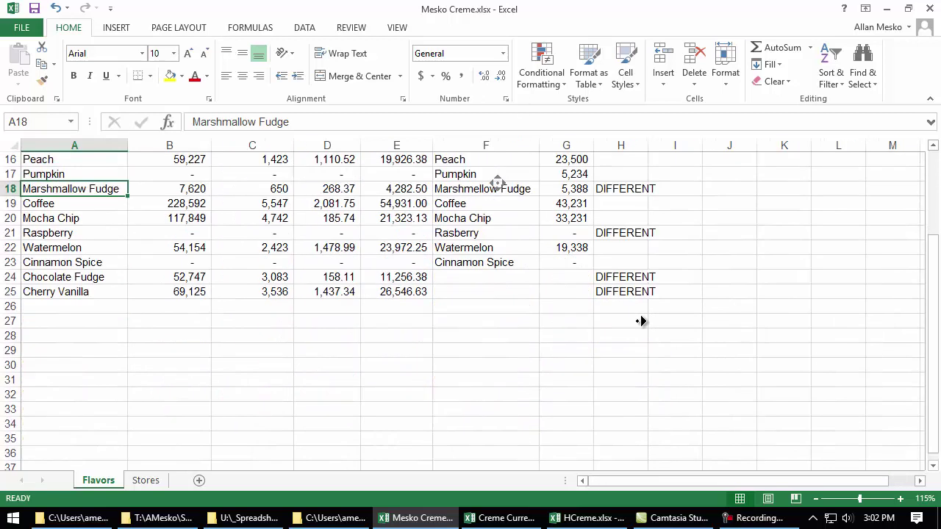
{"action": "middle_click", "coordinate": [485, 273]}
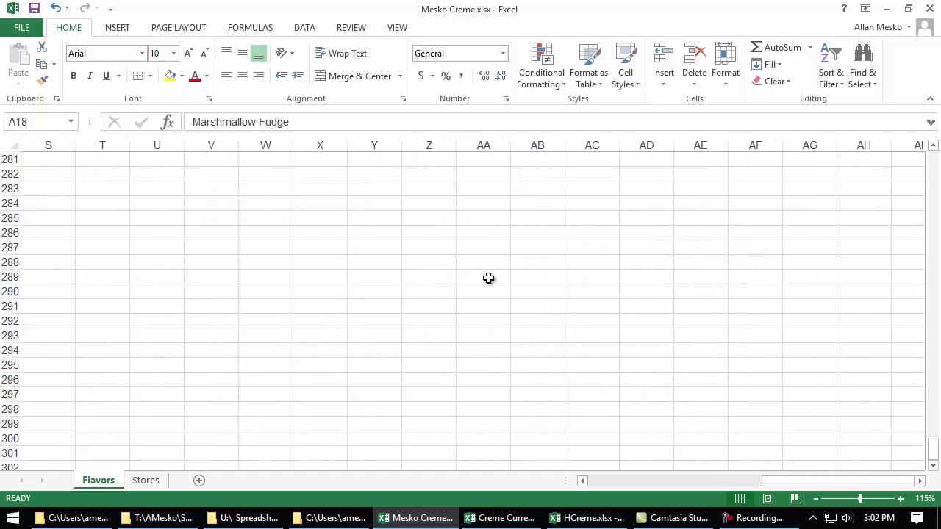
{"action": "key", "text": "ctrl+Home"}
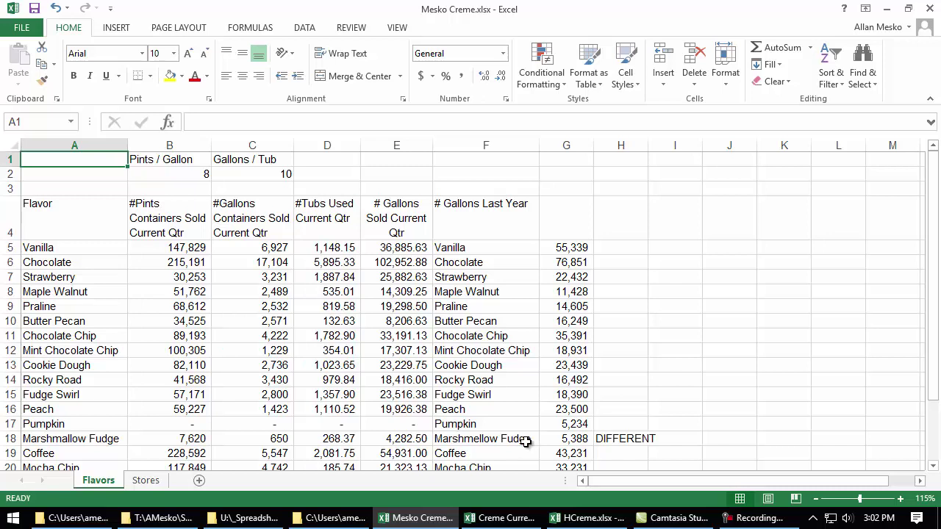
{"action": "left_click", "coordinate": [491, 440]}
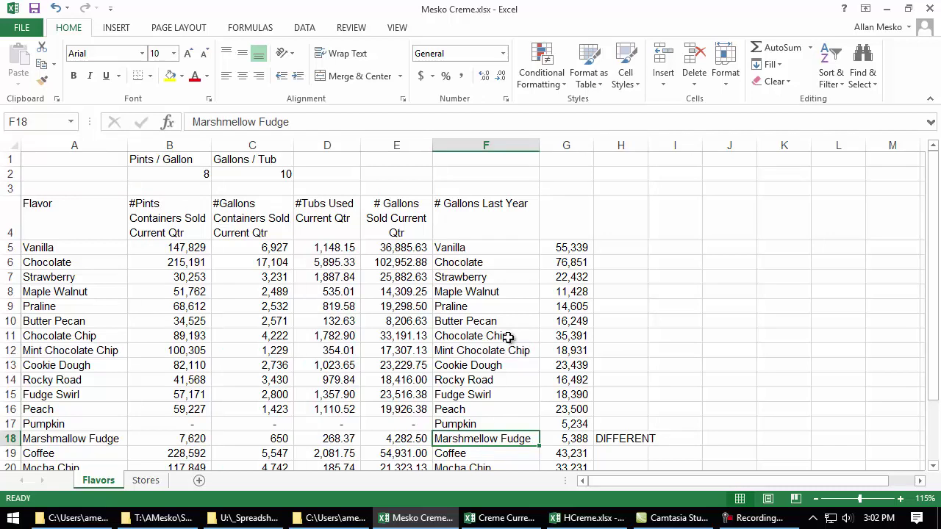
- Copy only last year's gallons in B2:B20 of HCreme.xlsx and paste them at F5 of the working Flavors sheet
{"action": "key", "text": "alt+Tab"}
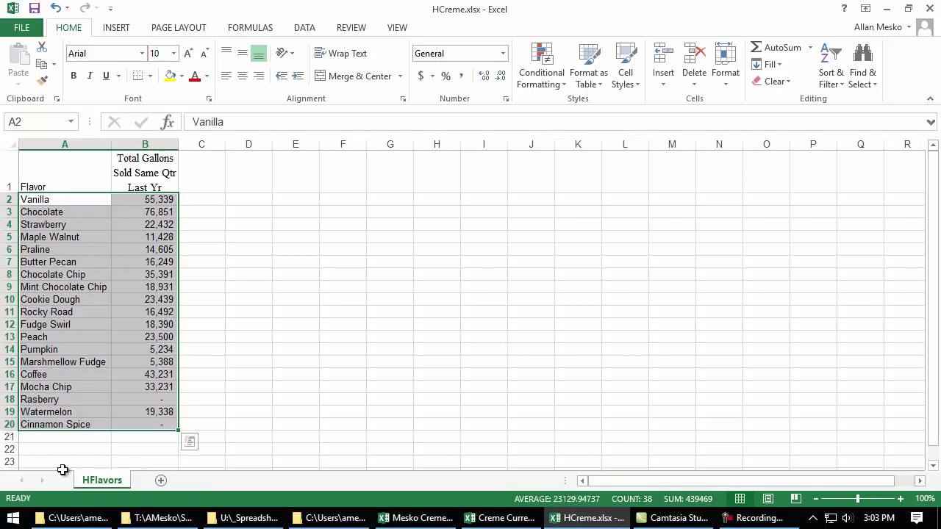
{"action": "left_click", "coordinate": [66, 361]}
{"action": "left_click", "coordinate": [70, 402]}
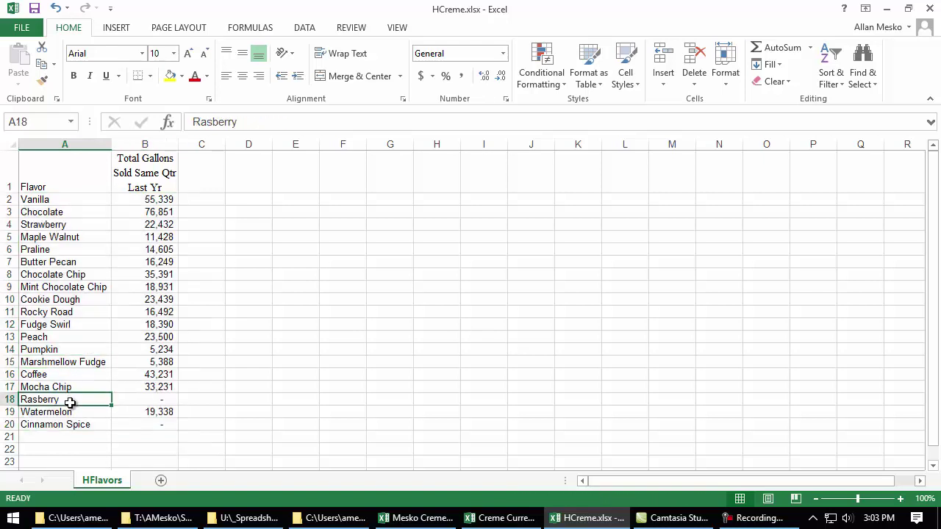
{"action": "left_click_drag", "start_coordinate": [163, 197], "coordinate": [139, 424]}
{"action": "key", "text": "ctrl+c"}
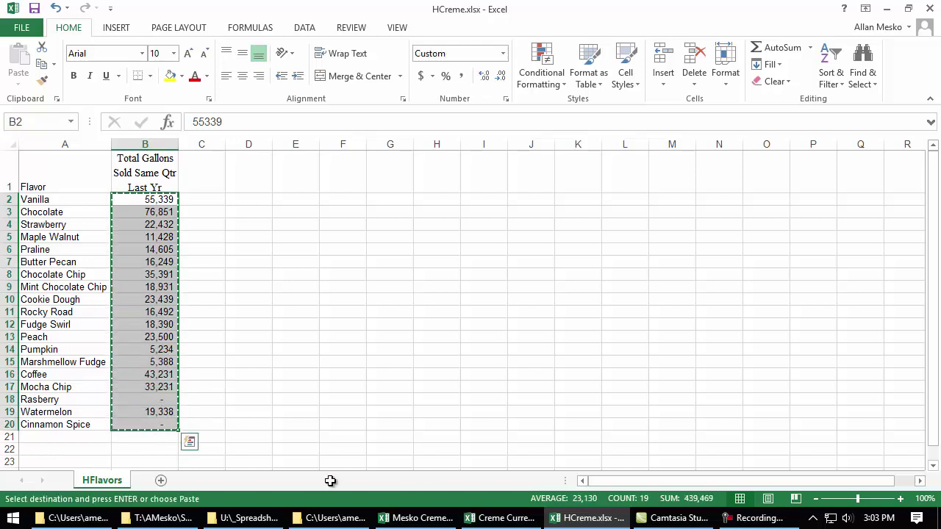
{"action": "left_click", "coordinate": [417, 518]}
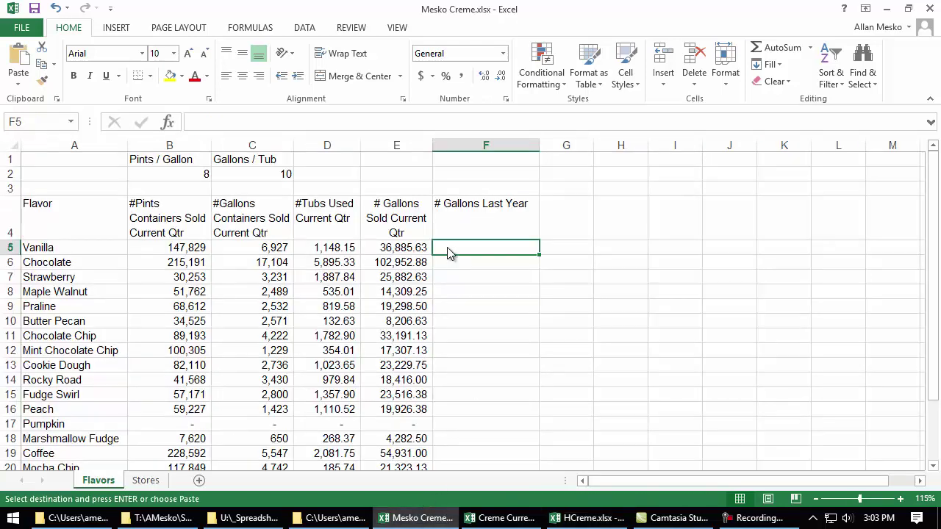
{"action": "key", "text": "ctrl+v"}
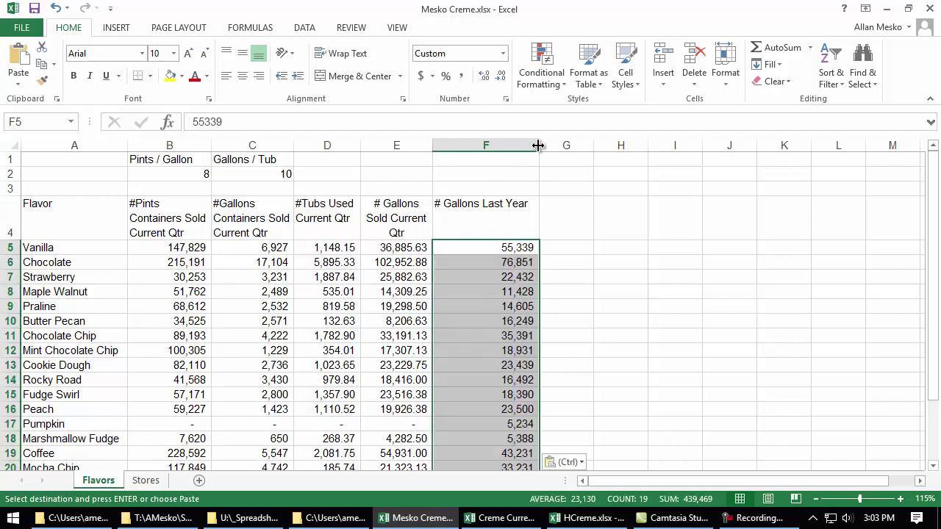
- Narrow column F so the "# Gallons Last Year" heading wraps onto two lines above the pasted figures
{"action": "left_click", "coordinate": [494, 146]}
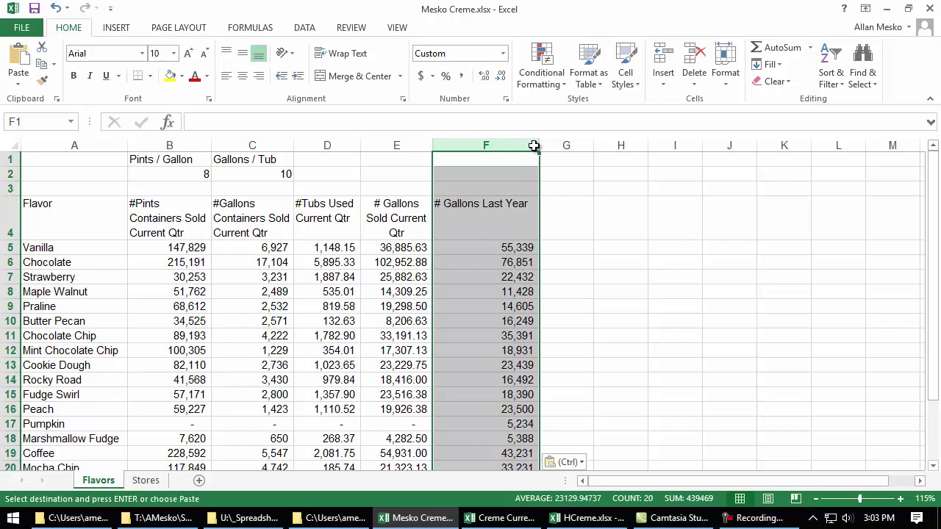
{"action": "key", "text": "ctrl+Down"}
{"action": "left_click_drag", "start_coordinate": [512, 148], "coordinate": [491, 147]}
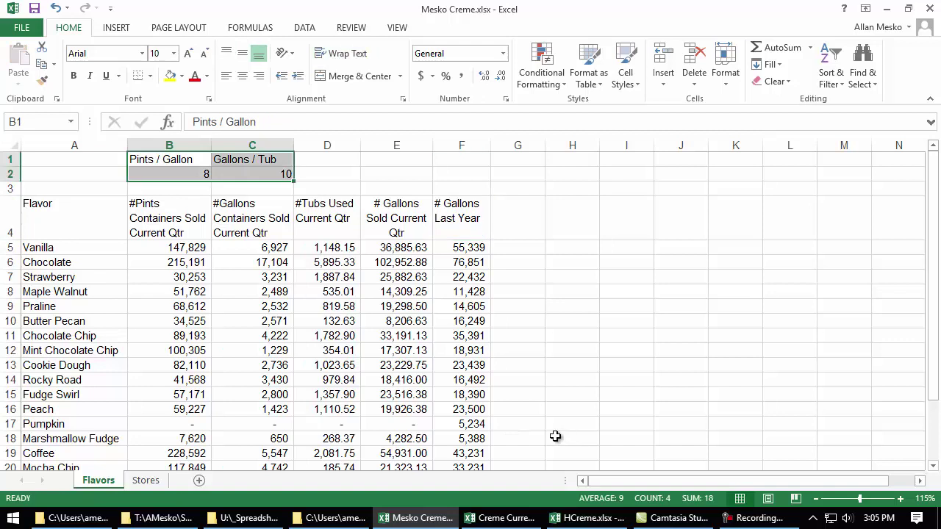
- Highlight the Pints / Gallon and Gallons / Tub conversion cells in B1:C2 with a yellow fill
{"action": "left_click", "coordinate": [172, 77]}
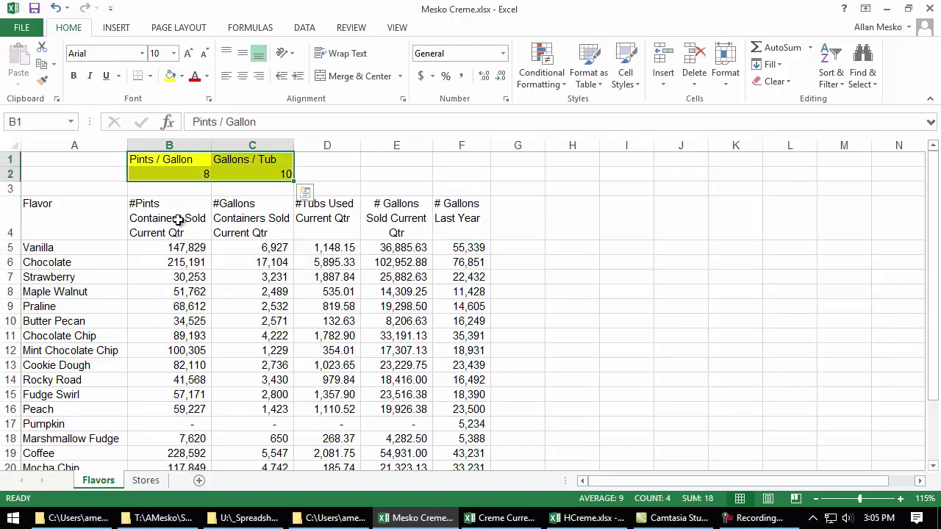
- Delete the blank row 3 between the conversion cells and the flavor table headings
{"action": "left_click", "coordinate": [12, 189]}
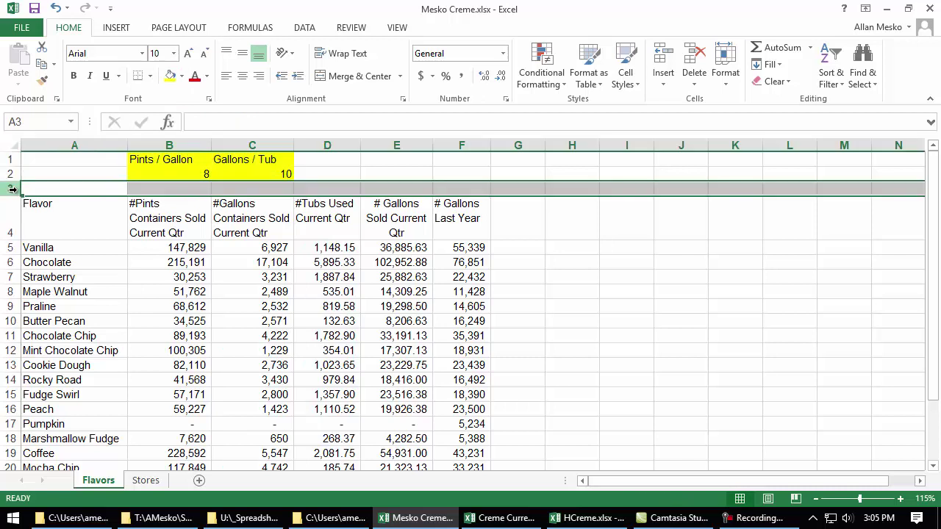
{"action": "right_click", "coordinate": [11, 189]}
{"action": "left_click", "coordinate": [75, 312]}
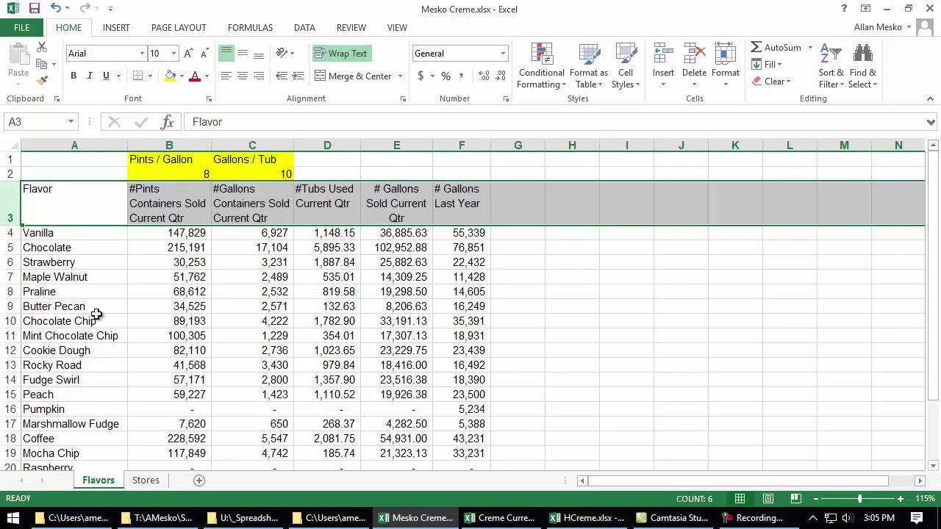
- Freeze rows 1 to 3 so the conversion cells and column headings stay in view above the Vanilla row
{"action": "left_click", "coordinate": [93, 234]}
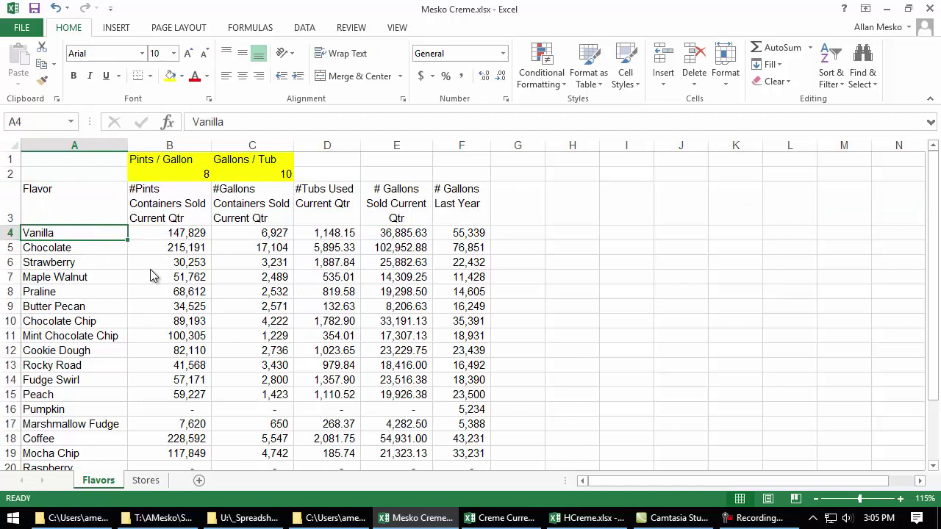
{"action": "key", "text": "alt+space"}
{"action": "key", "text": "Escape"}
{"action": "key", "text": "alt+w"}
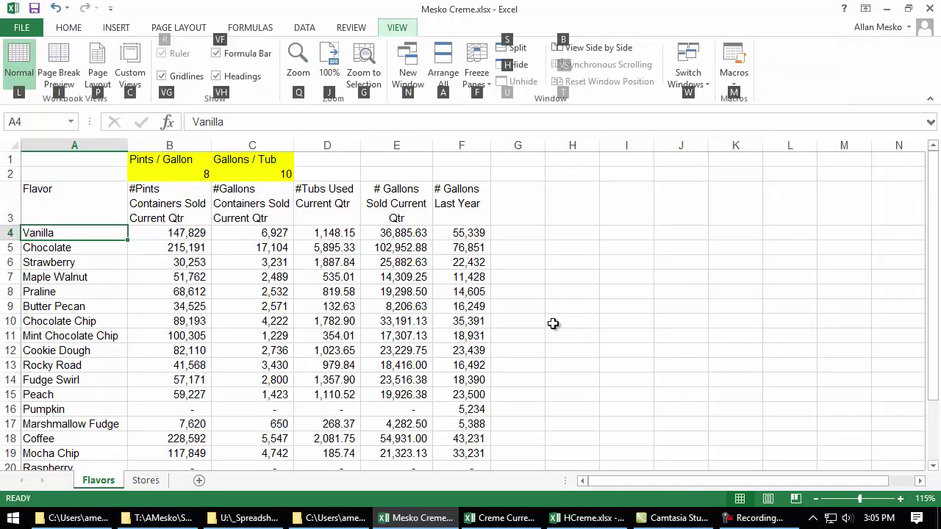
{"action": "key", "text": "f"}
{"action": "key", "text": "f"}
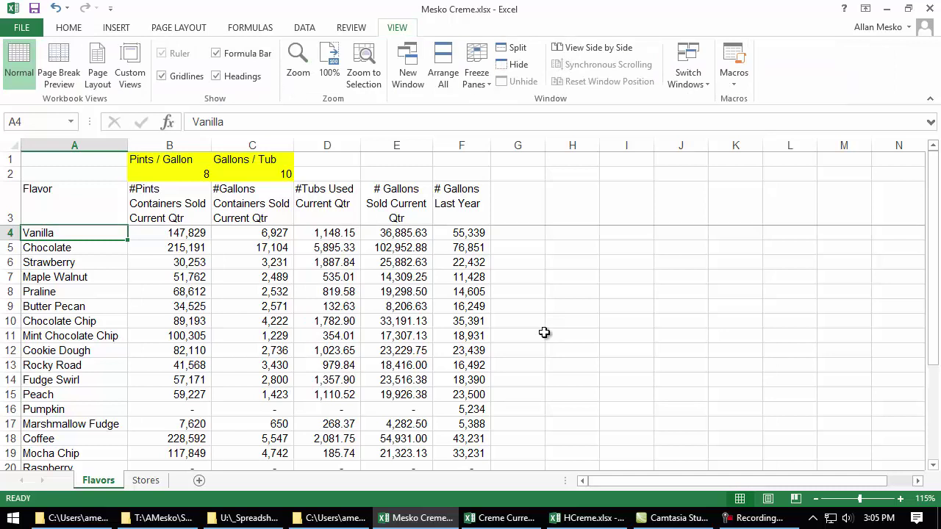
{"action": "scroll", "coordinate": [518, 353], "scroll_direction": "down", "scroll_amount": 7}
{"action": "scroll", "coordinate": [519, 353], "scroll_direction": "up", "scroll_amount": 4}
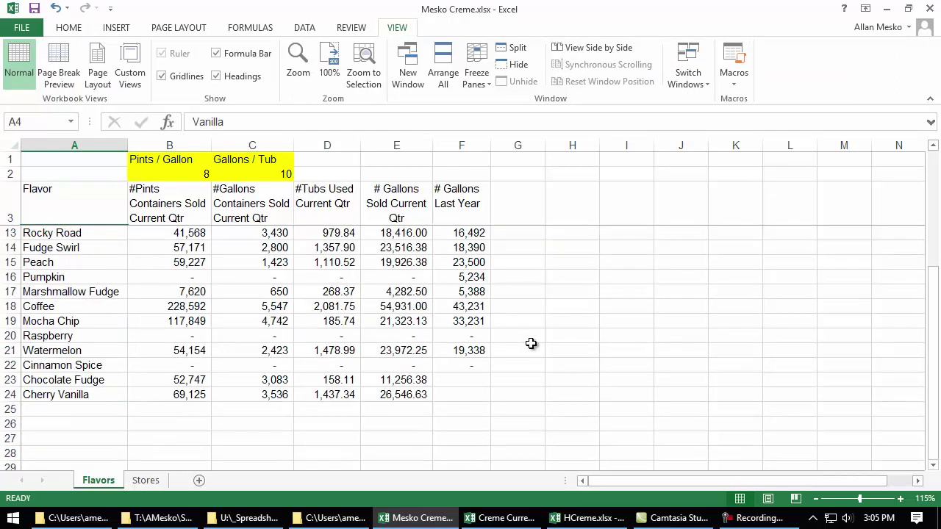
{"action": "scroll", "coordinate": [531, 345], "scroll_direction": "down", "scroll_amount": 2}
{"action": "scroll", "coordinate": [531, 347], "scroll_direction": "up", "scroll_amount": 2}
- Enter the labels Total in D26 and Mean in D27 below the flavor list
{"action": "left_click", "coordinate": [403, 413]}
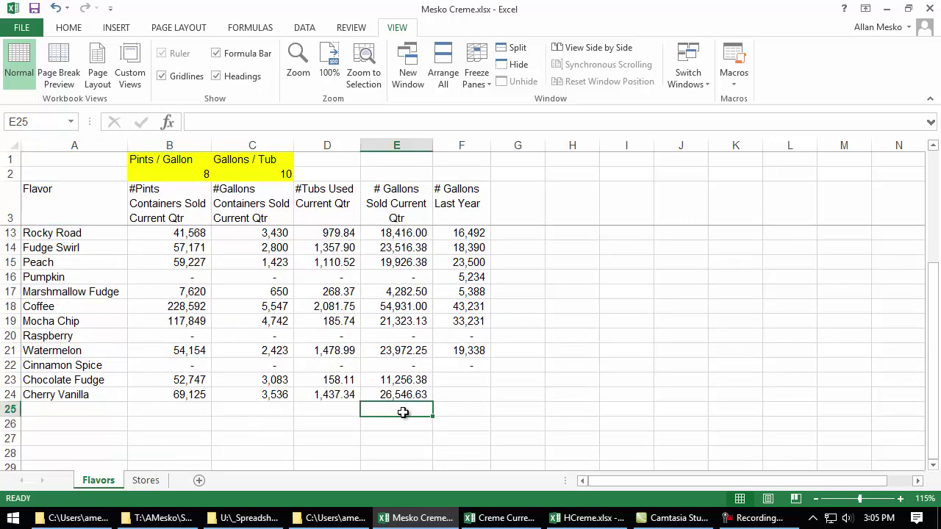
{"action": "left_click", "coordinate": [457, 410]}
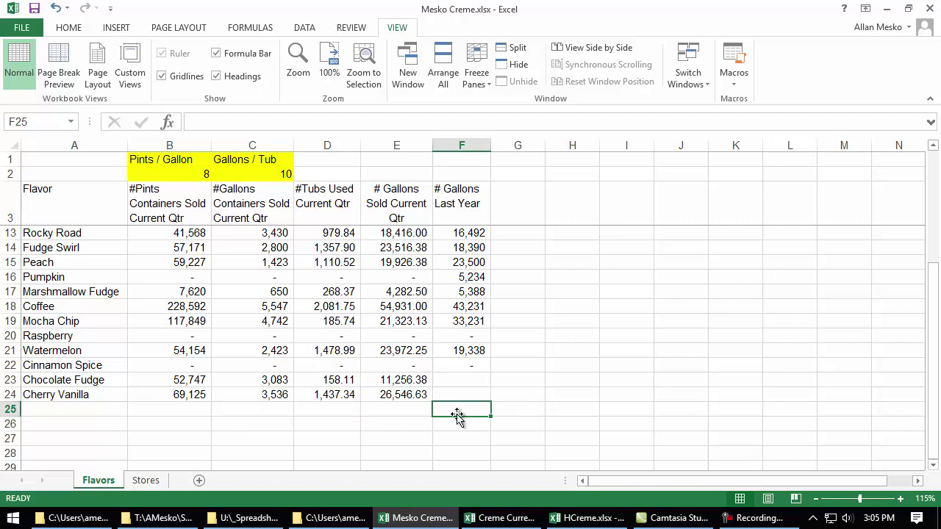
{"action": "scroll", "coordinate": [456, 414], "scroll_direction": "down", "scroll_amount": 1}
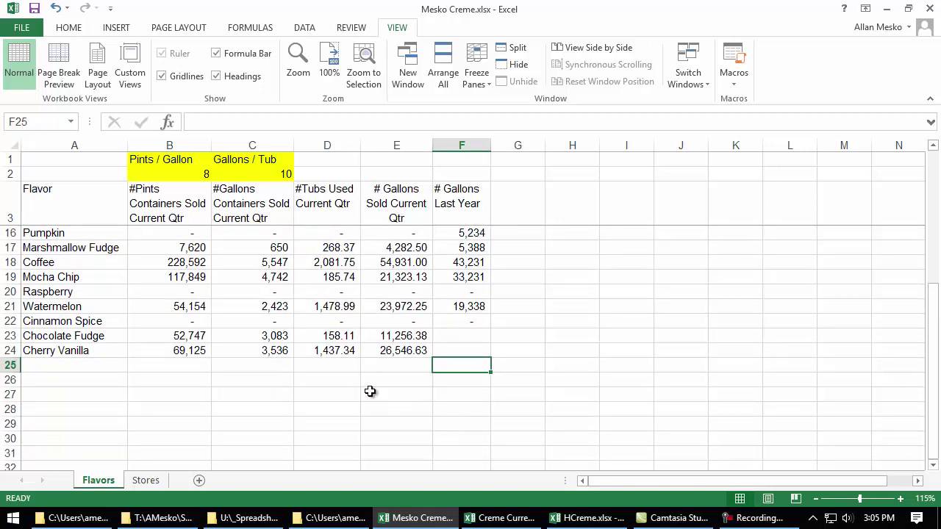
{"action": "left_click", "coordinate": [325, 382]}
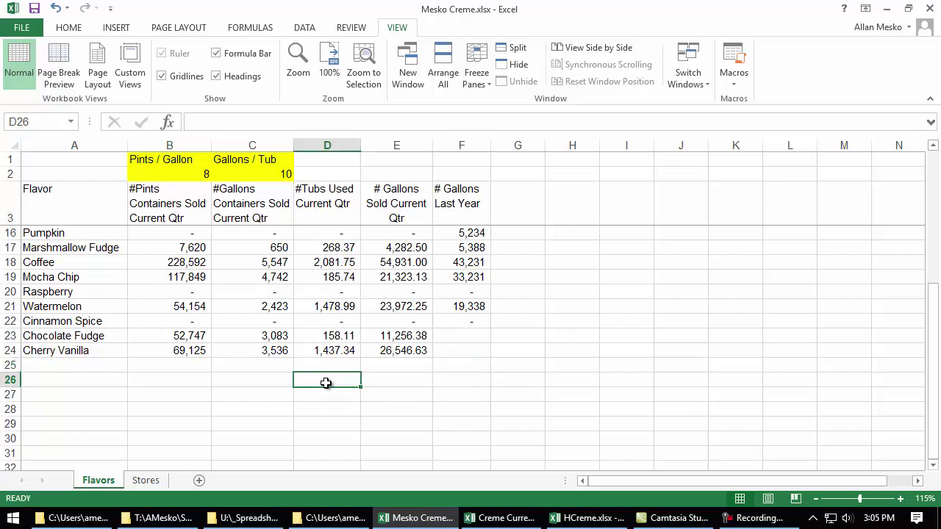
{"action": "mouse_move", "coordinate": [568, 520]}
{"action": "type", "text": "Total"}
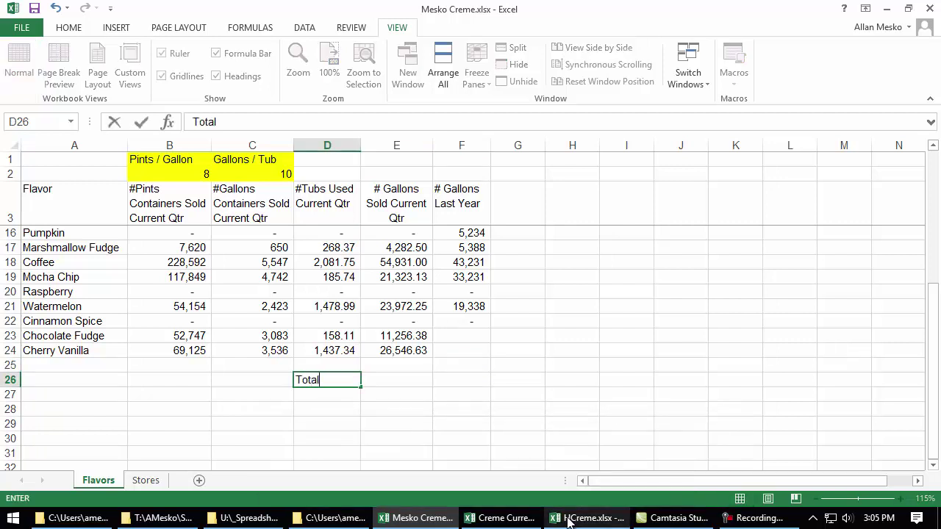
{"action": "key", "text": "Return"}
{"action": "type", "text": "Mean"}
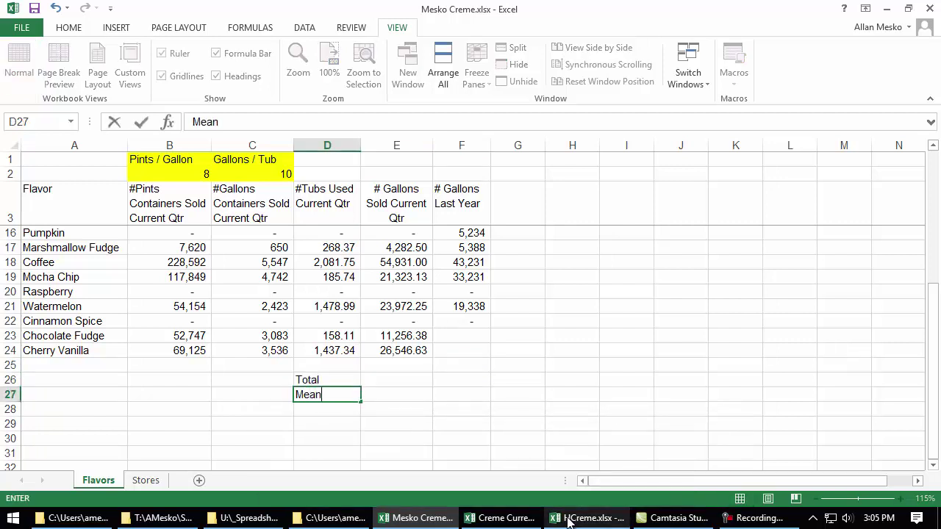
- Total the current quarter's gallons in E26 with =SUM(E4:E24) and check the range the formula covers
{"action": "left_click", "coordinate": [392, 379]}
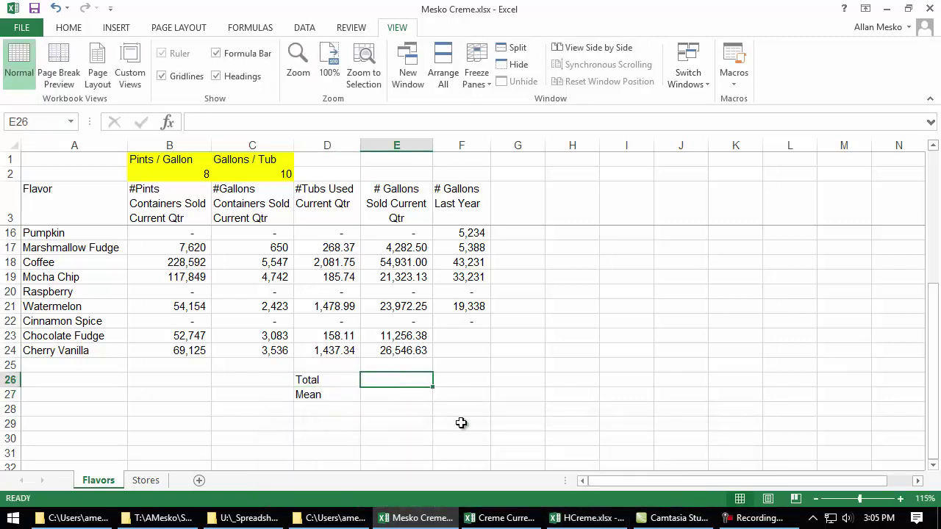
{"action": "type", "text": "="}
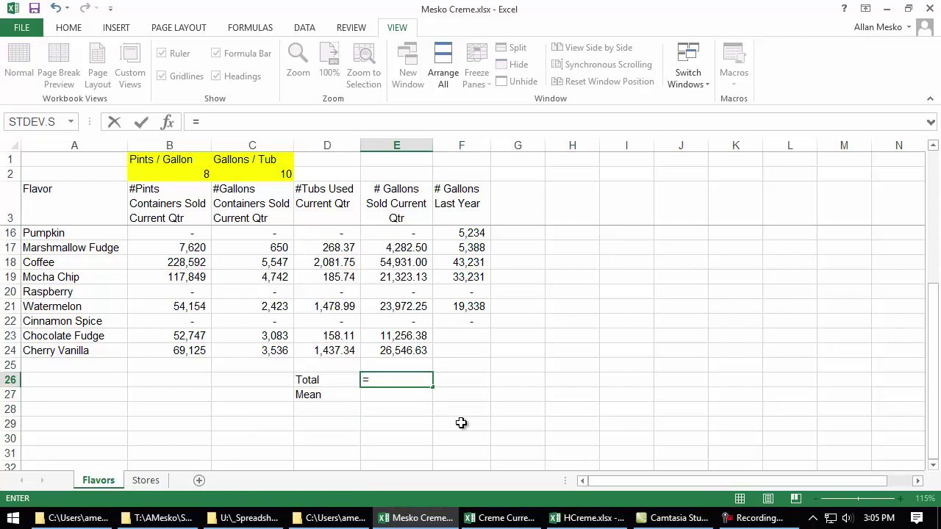
{"action": "type", "text": "sum("}
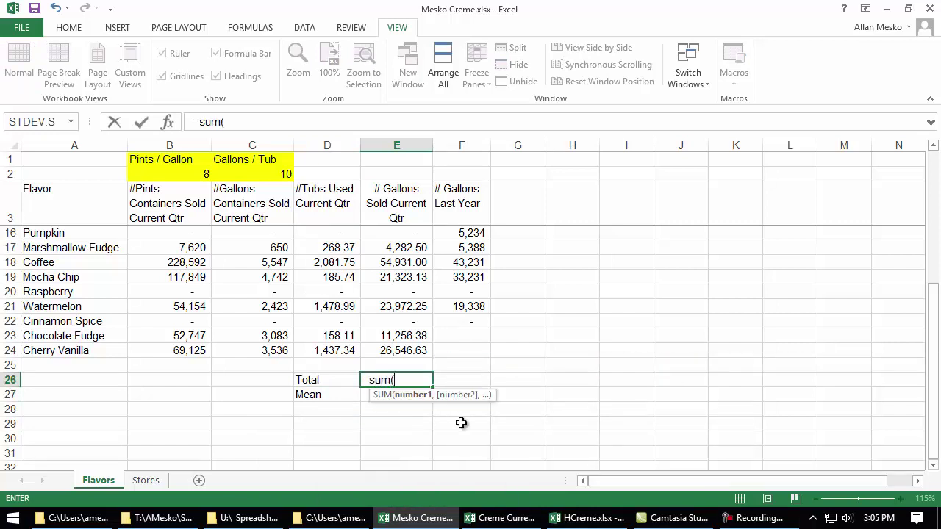
{"action": "left_click", "coordinate": [400, 351]}
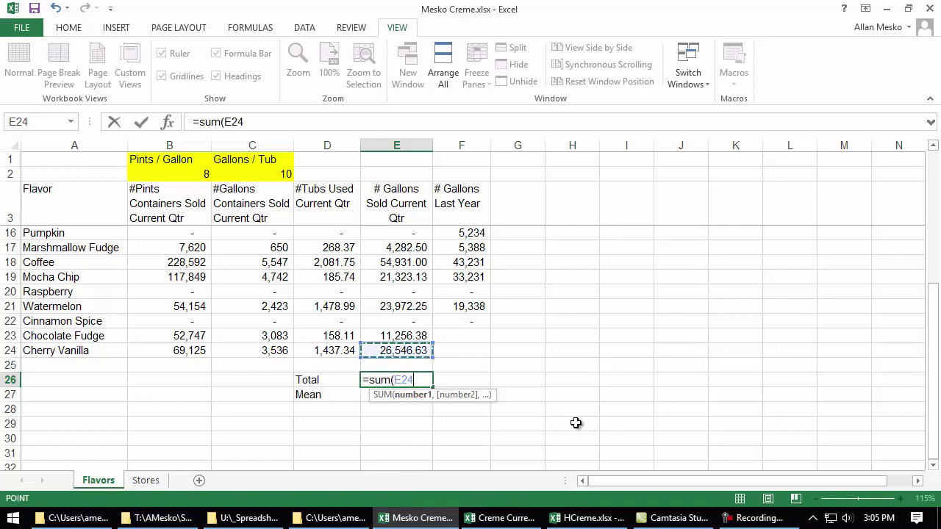
{"action": "key", "text": "ctrl+shift+Up"}
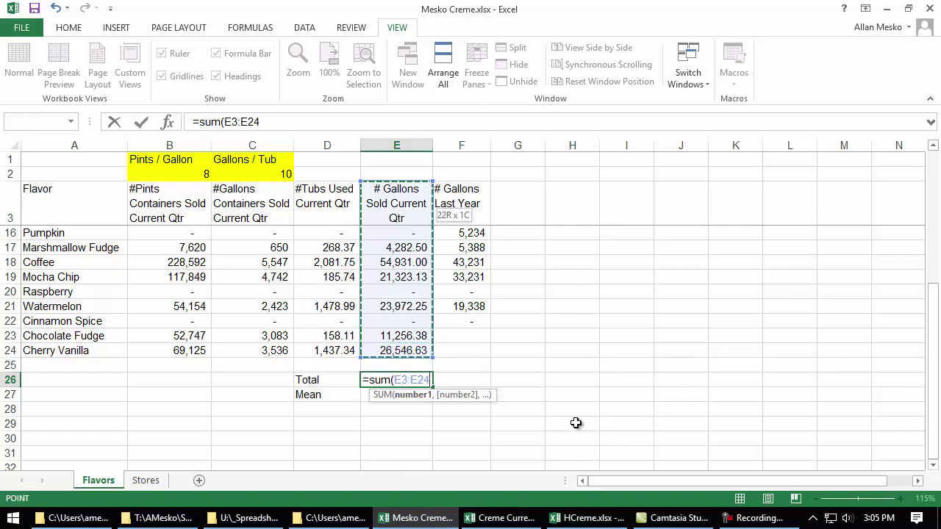
{"action": "key", "text": "shift+Down"}
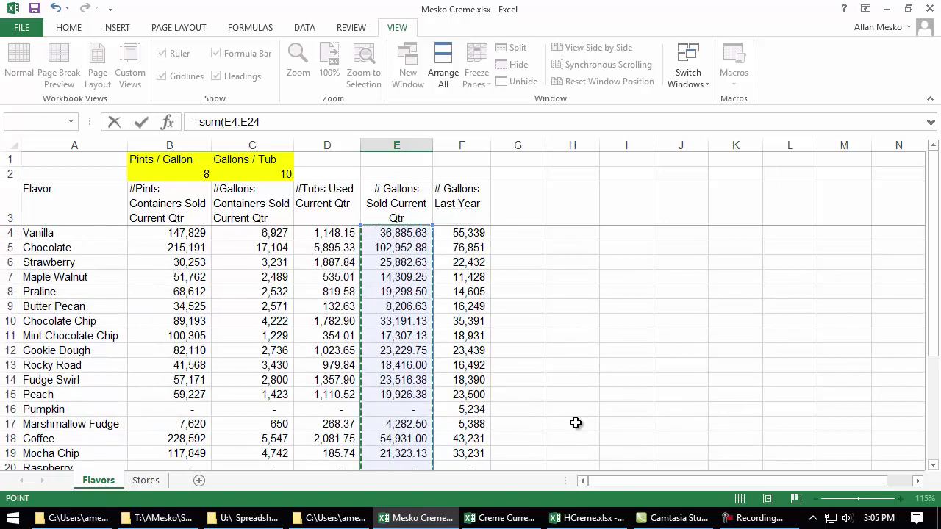
{"action": "key", "text": "Return"}
{"action": "left_click", "coordinate": [394, 439]}
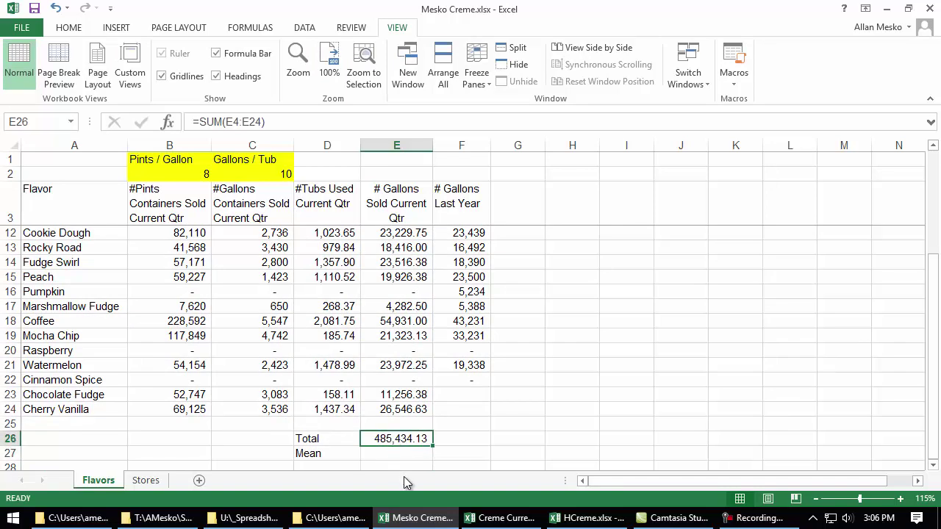
{"action": "double_click", "coordinate": [418, 441]}
{"action": "left_click", "coordinate": [411, 438]}
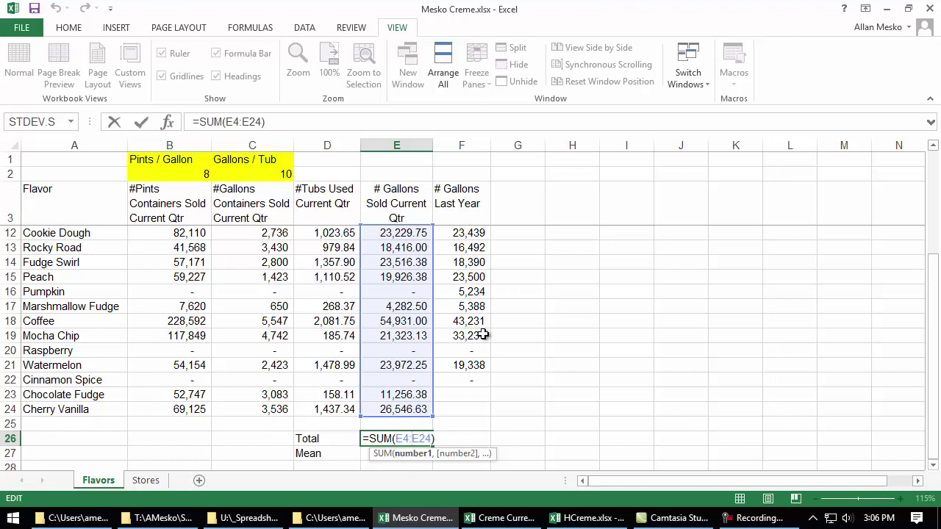
{"action": "key", "text": "ctrl+Return"}
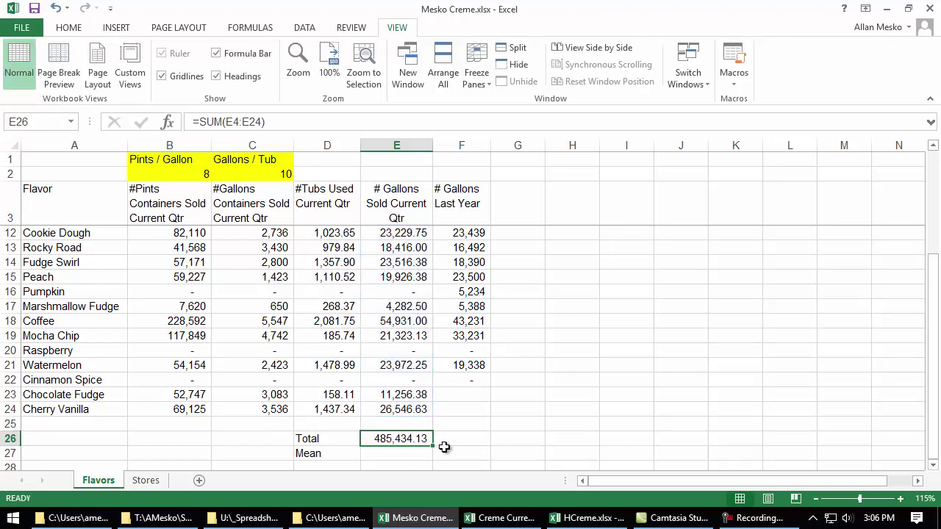
- Fill the Total formula from E26 across to F26 and autofit column F to its contents
{"action": "mouse_move", "coordinate": [434, 448]}
{"action": "left_mouse_down"}
{"action": "mouse_move", "coordinate": [479, 443]}
{"action": "mouse_move", "coordinate": [449, 445]}
{"action": "left_mouse_up"}
{"action": "left_click", "coordinate": [413, 441]}
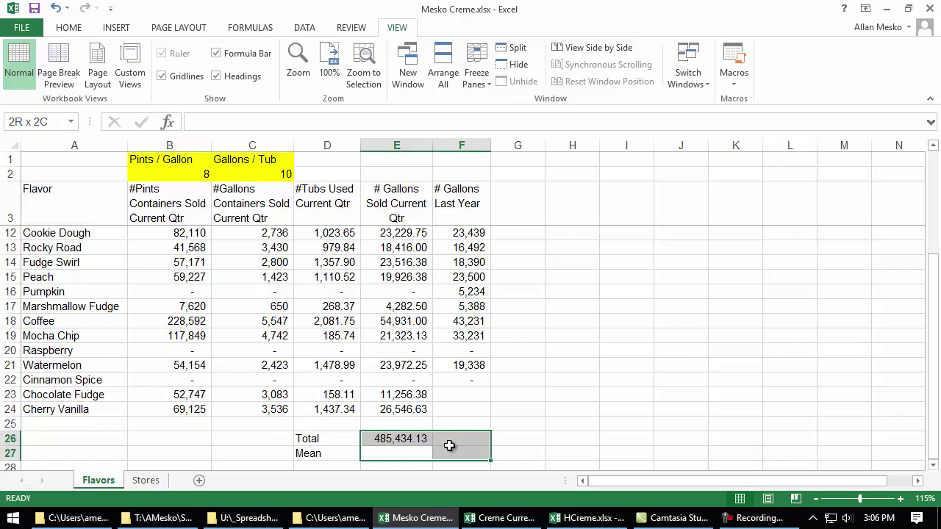
{"action": "left_click", "coordinate": [572, 408]}
{"action": "scroll", "coordinate": [541, 445], "scroll_direction": "up", "scroll_amount": 3}
{"action": "scroll", "coordinate": [550, 441], "scroll_direction": "down", "scroll_amount": 4}
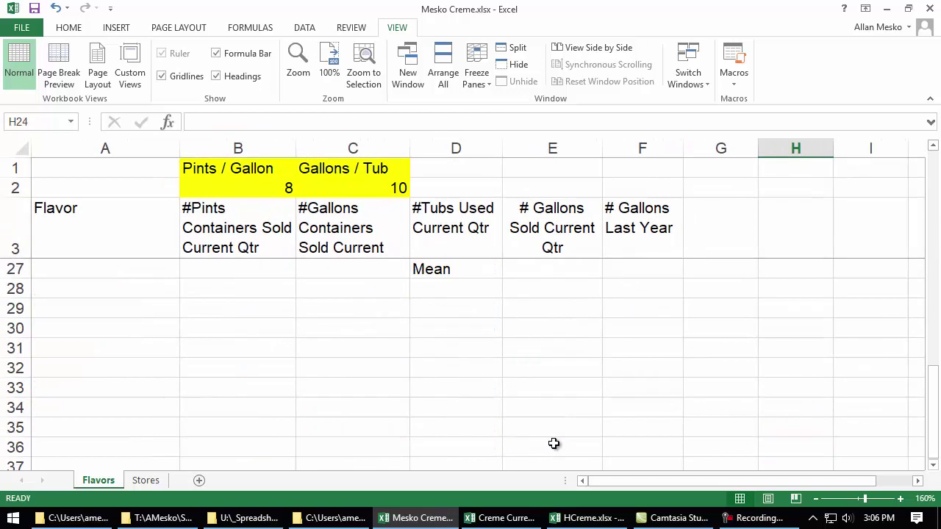
{"action": "scroll", "coordinate": [554, 442], "scroll_direction": "up", "scroll_amount": 2}
{"action": "left_click", "coordinate": [582, 370]}
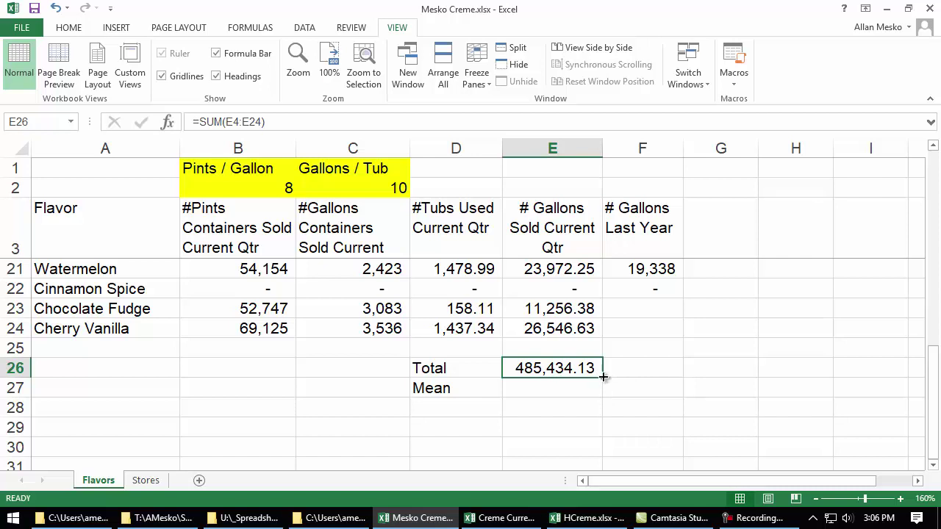
{"action": "left_click_drag", "start_coordinate": [601, 376], "coordinate": [668, 371]}
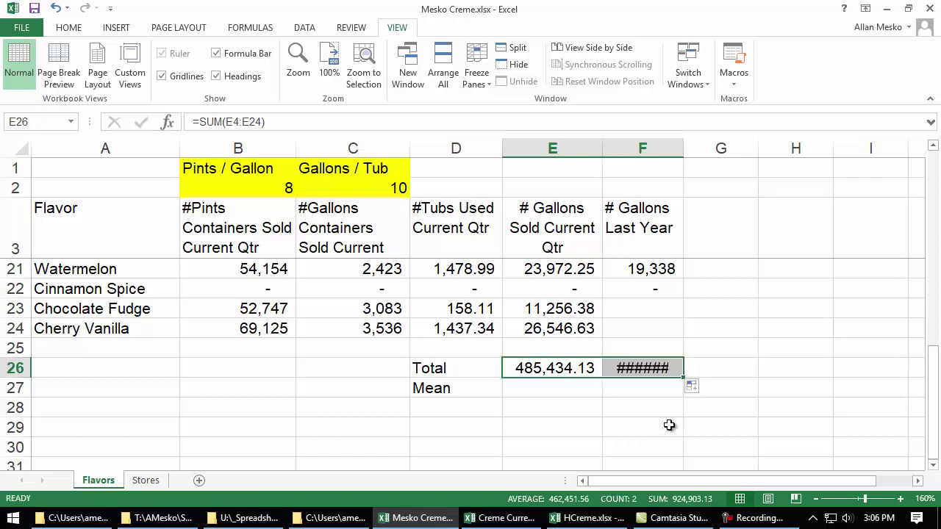
{"action": "double_click", "coordinate": [684, 152]}
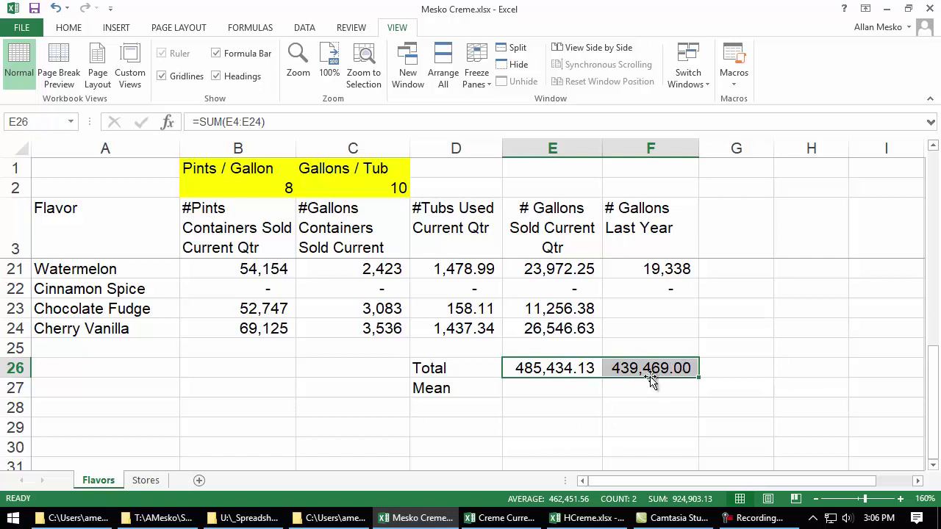
- Format the Total and Mean cells E26:F27 to show no decimal places
{"action": "left_click_drag", "start_coordinate": [560, 370], "coordinate": [640, 391]}
{"action": "left_click", "coordinate": [68, 28]}
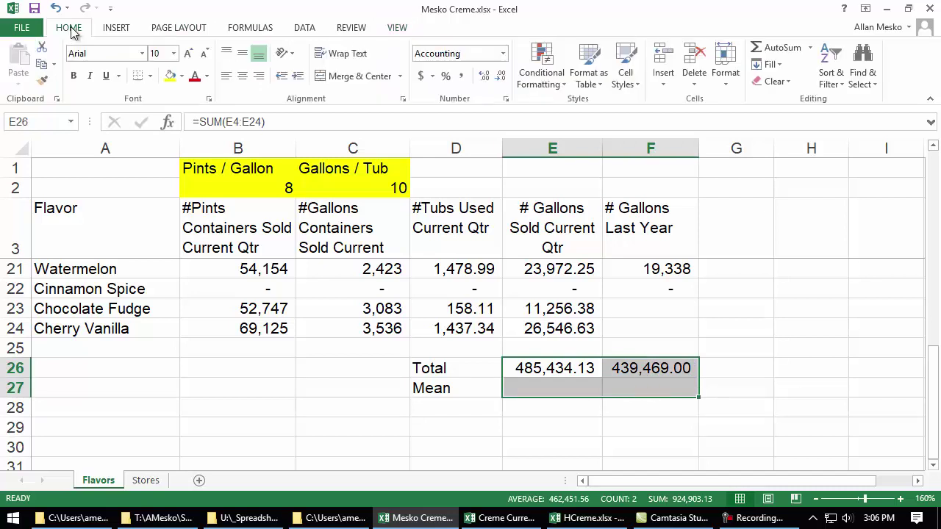
{"action": "left_click", "coordinate": [484, 78]}
{"action": "left_click", "coordinate": [496, 78]}
{"action": "left_click", "coordinate": [496, 78]}
{"action": "left_click", "coordinate": [496, 78]}
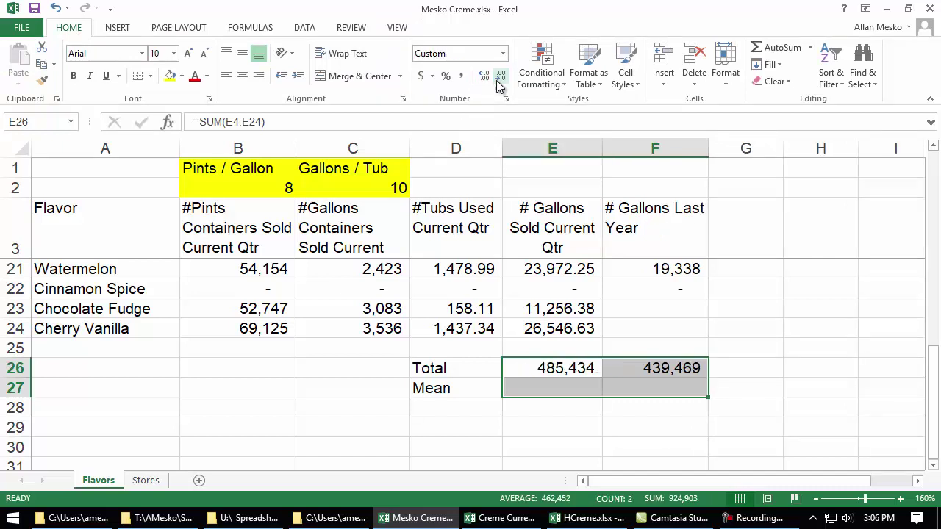
- Make the range in the E26 total absolute so the formula is =SUM($E$4:$E$24)
{"action": "left_click", "coordinate": [557, 389]}
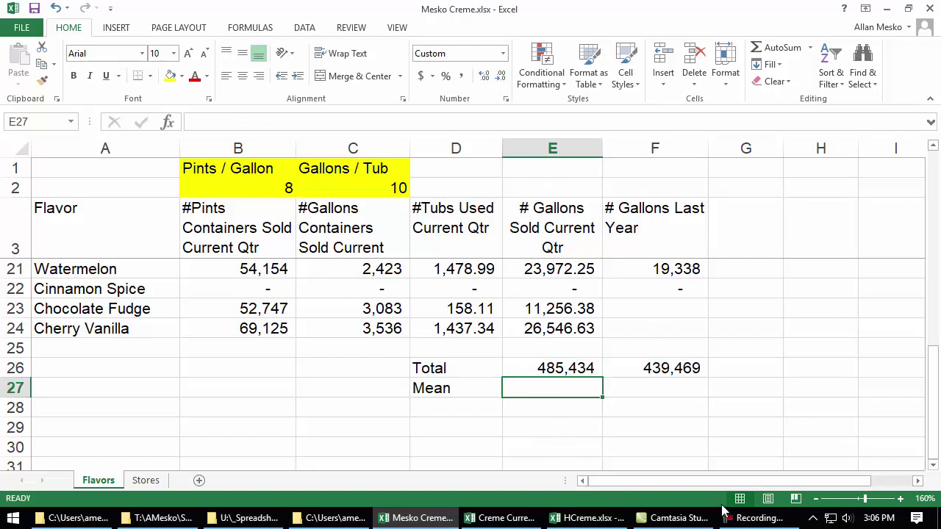
{"action": "key", "text": "Up"}
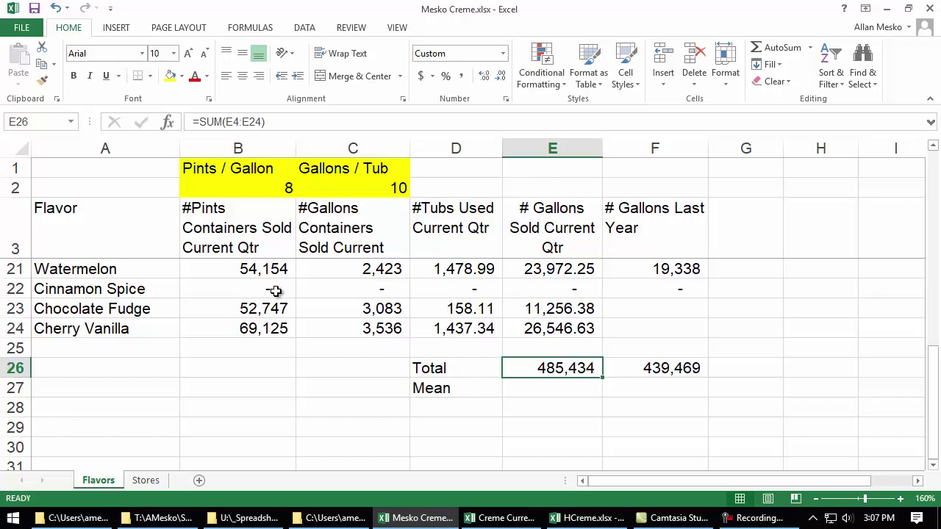
{"action": "double_click", "coordinate": [578, 368]}
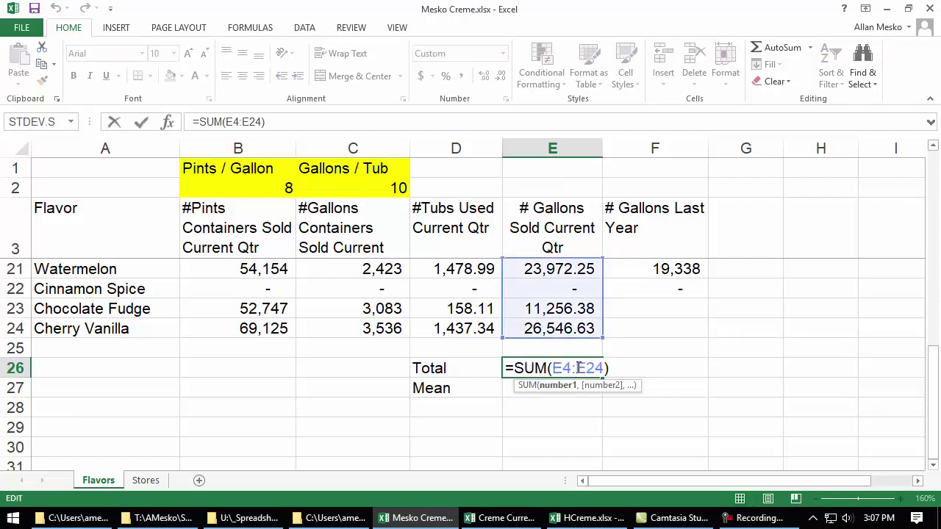
{"action": "left_click_drag", "start_coordinate": [562, 367], "coordinate": [592, 367]}
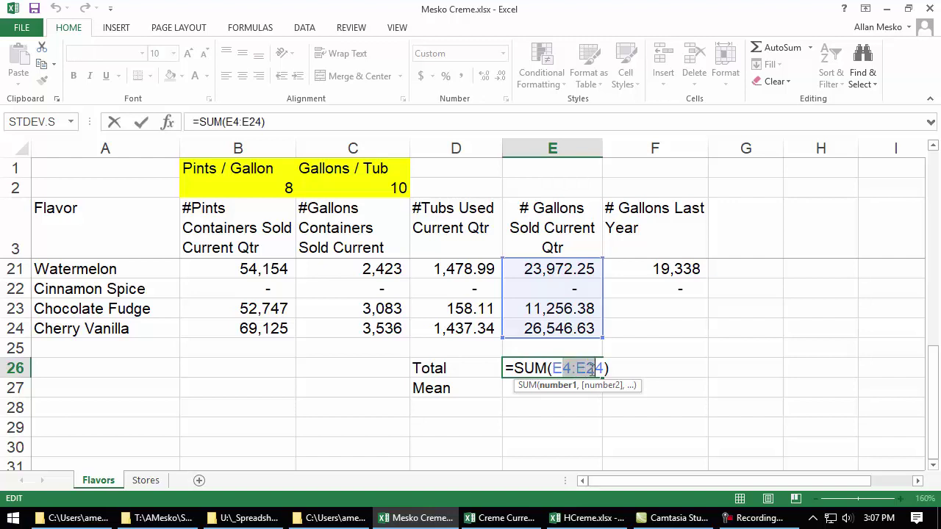
{"action": "key", "text": "F4"}
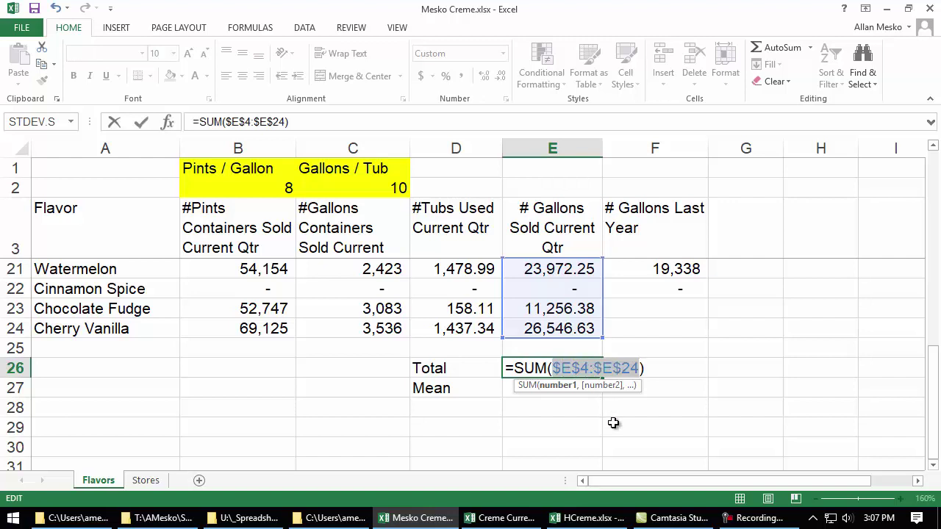
{"action": "key", "text": "Return"}
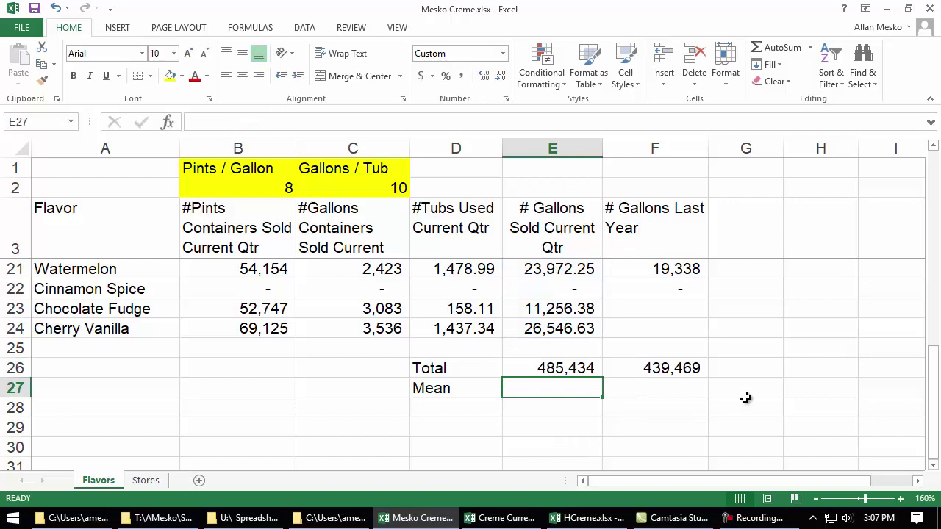
- Make the range in the F26 total absolute so the formula is =SUM($F$4:$F$24)
{"action": "double_click", "coordinate": [676, 368]}
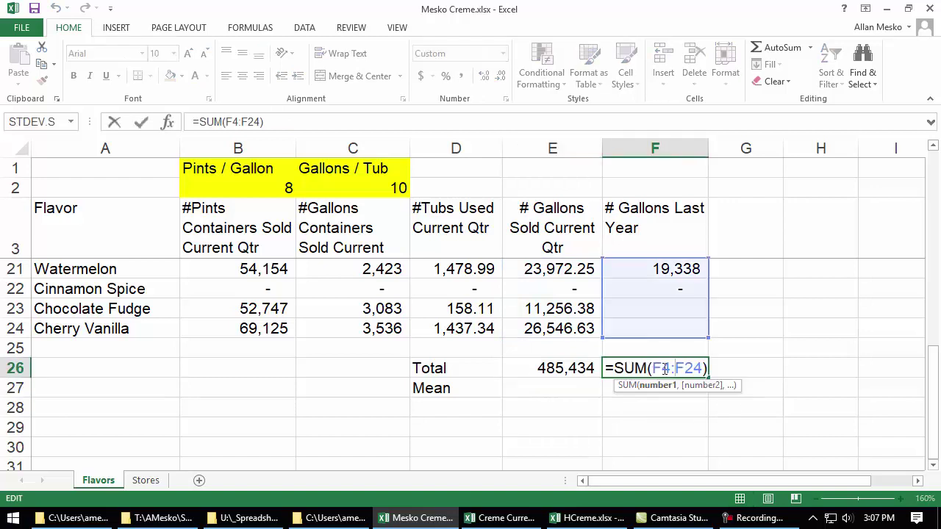
{"action": "left_click_drag", "start_coordinate": [661, 368], "coordinate": [702, 368]}
{"action": "key", "text": "F4"}
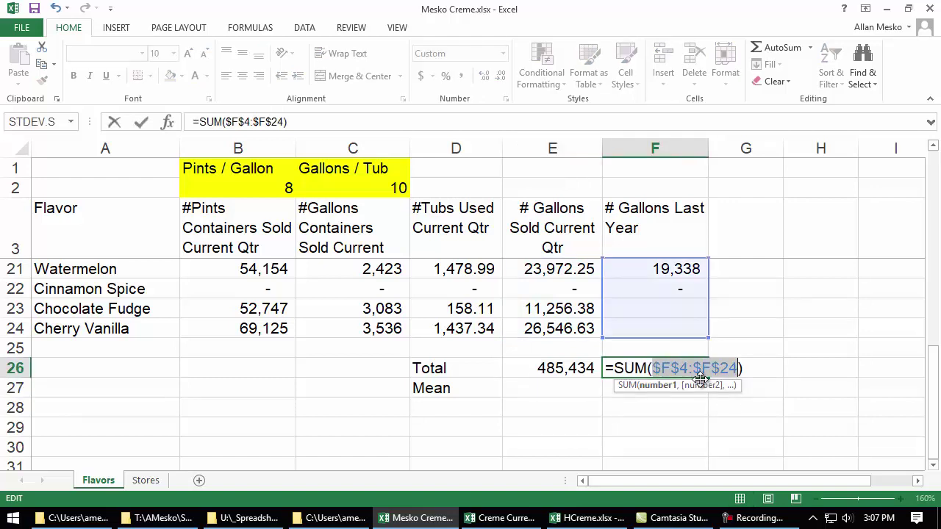
{"action": "key", "text": "ctrl+Return"}
- Fill the Total formulas in E26:F26 down into the Mean row, E27:F27
{"action": "left_click_drag", "start_coordinate": [571, 366], "coordinate": [661, 372]}
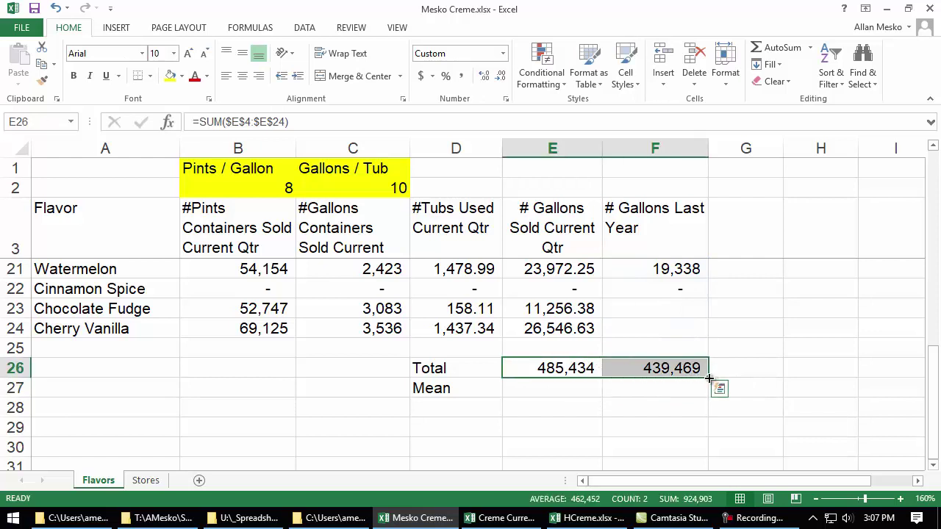
{"action": "left_click", "coordinate": [704, 375]}
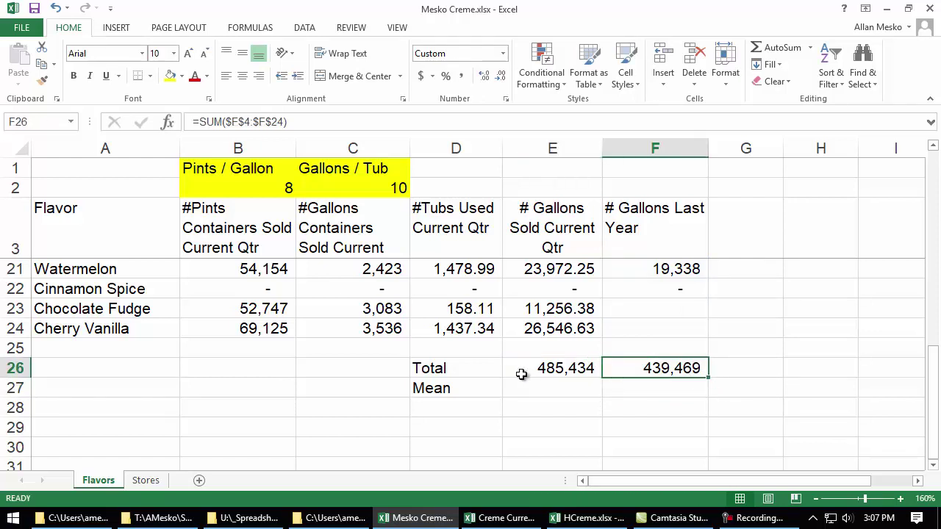
{"action": "left_click", "coordinate": [578, 373]}
{"action": "left_click_drag", "start_coordinate": [579, 373], "coordinate": [640, 372]}
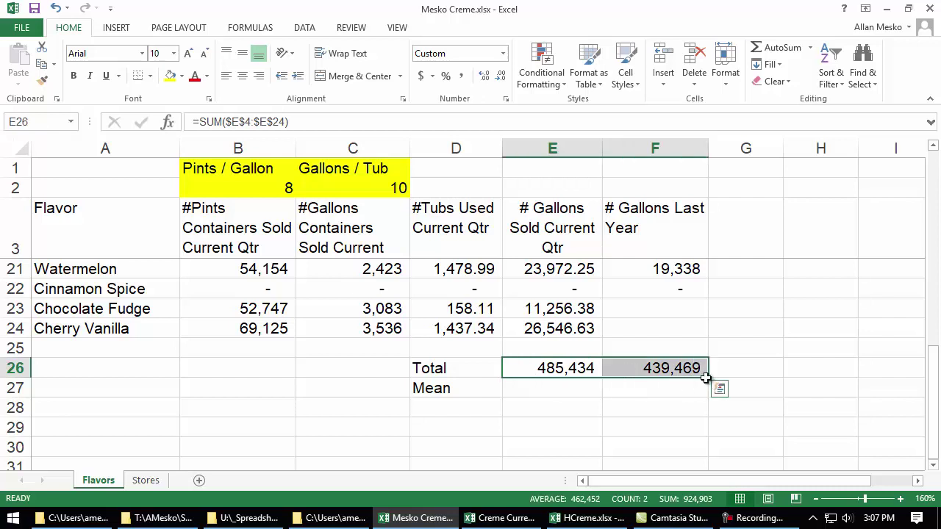
{"action": "left_click_drag", "start_coordinate": [710, 378], "coordinate": [710, 399]}
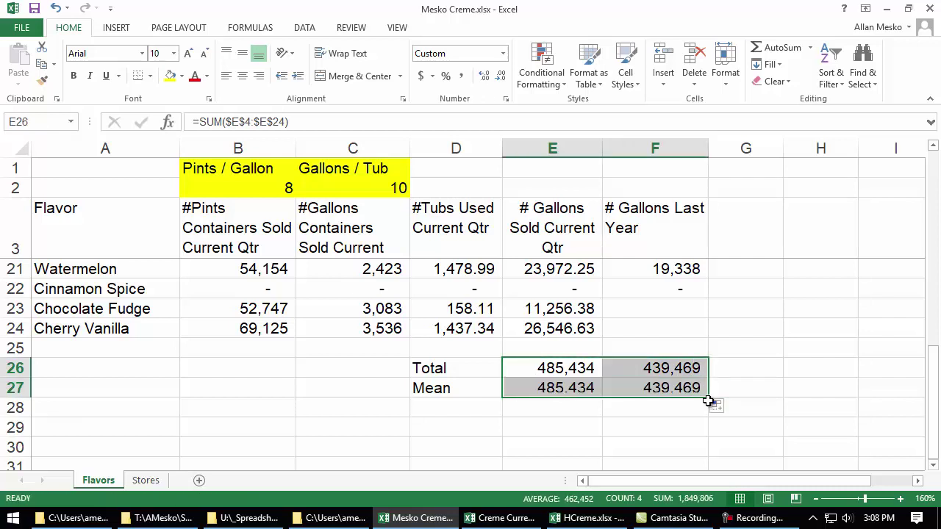
- Change the function in the current quarter's Mean cell E27 so the formula is =AVERAGE($E$4:$E$24)
{"action": "double_click", "coordinate": [550, 391]}
{"action": "double_click", "coordinate": [540, 388]}
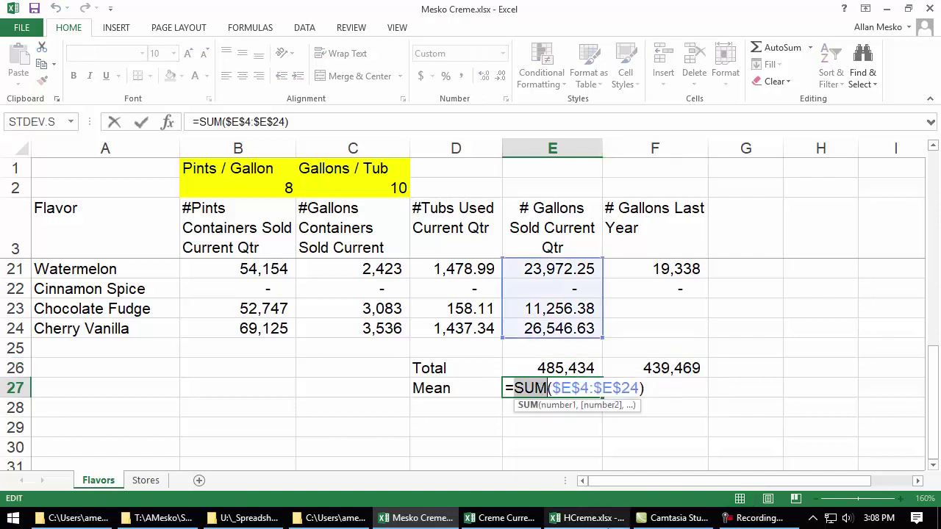
{"action": "type", "text": "average"}
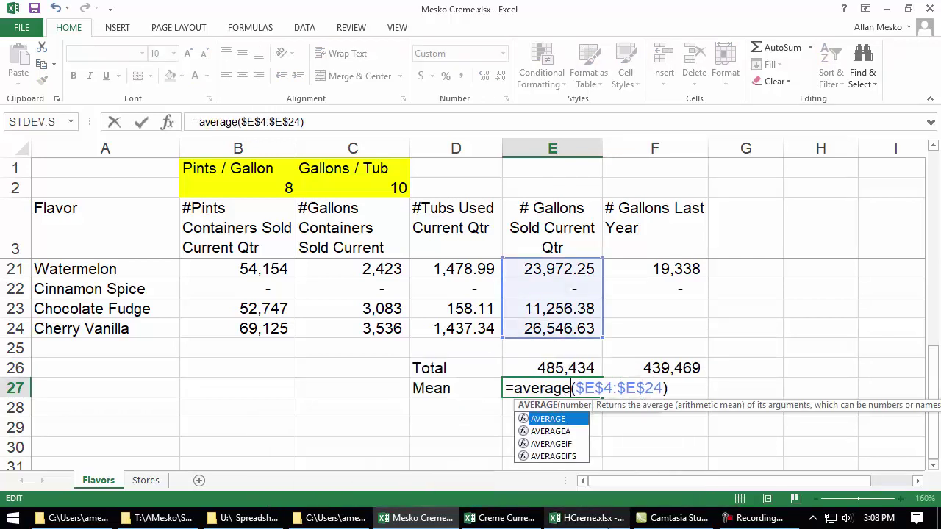
{"action": "key", "text": "Return"}
- Change the function in last year's Mean cell F27 so the formula is =AVERAGE($F$4:$F$24)
{"action": "double_click", "coordinate": [649, 388]}
{"action": "double_click", "coordinate": [633, 388]}
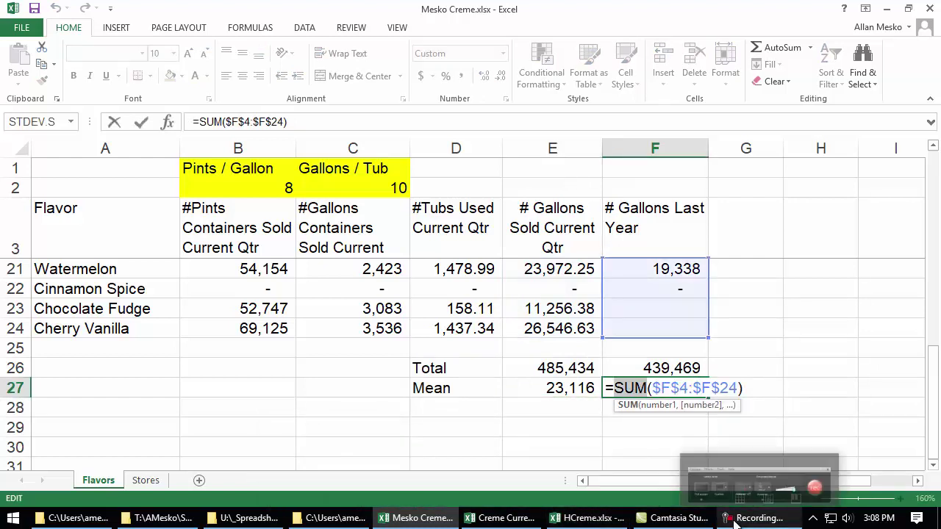
{"action": "type", "text": "average"}
{"action": "key", "text": "Return"}
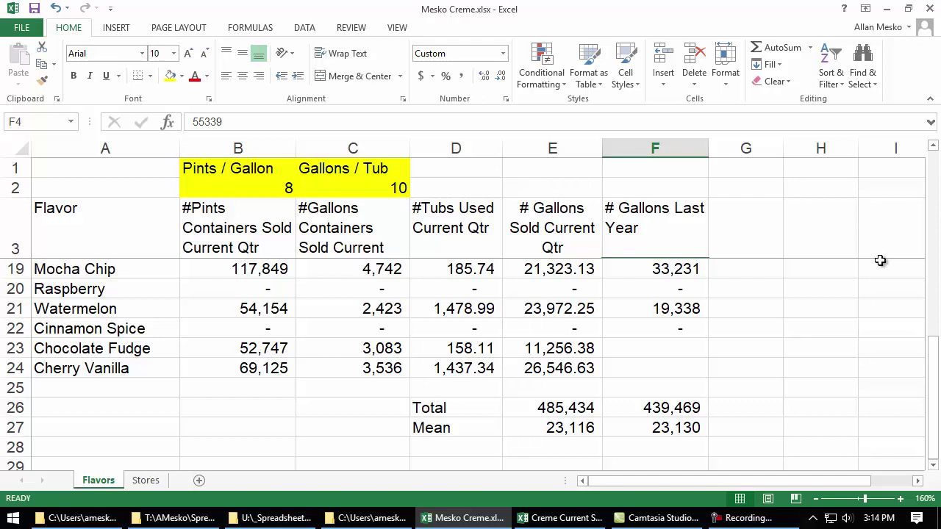
- Examine the individual flavors' current-quarter gallons in column E in relation to the overall total in E26
{"action": "scroll", "coordinate": [712, 309], "scroll_direction": "up", "scroll_amount": 5}
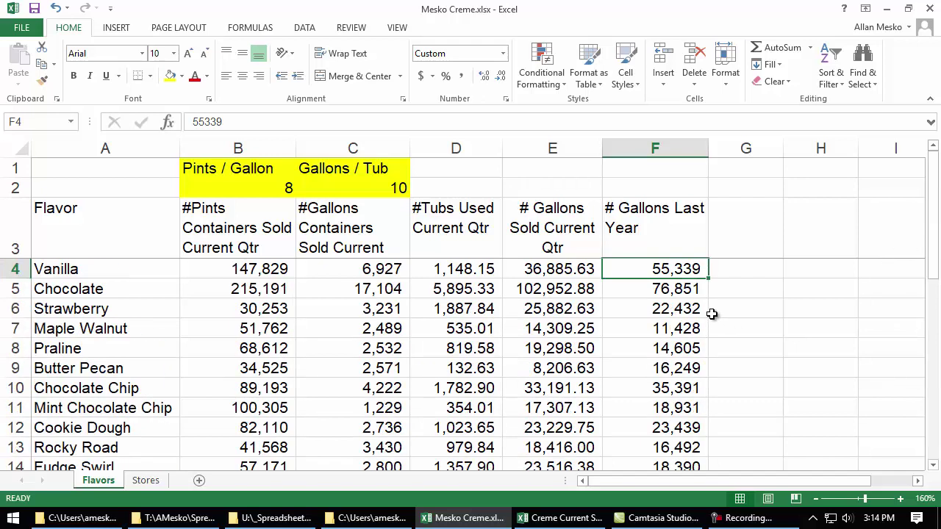
{"action": "left_click", "coordinate": [139, 270]}
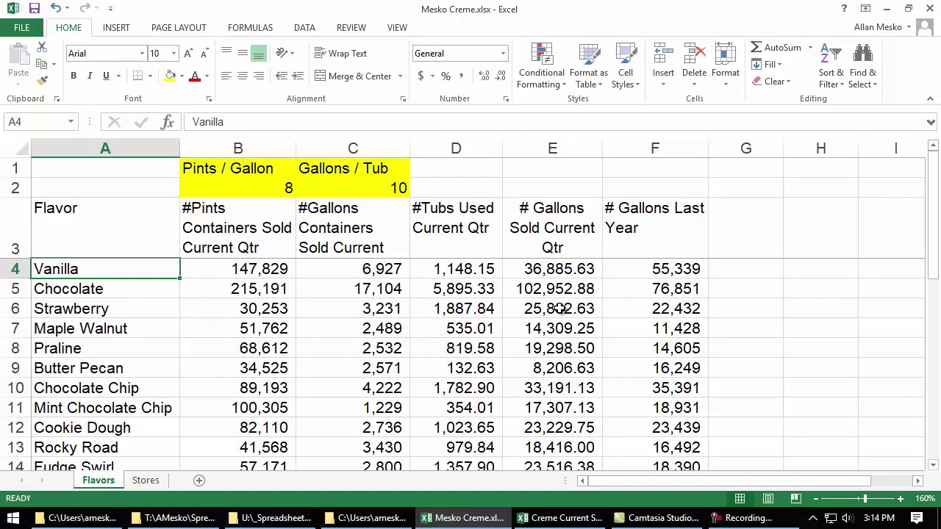
{"action": "left_click", "coordinate": [563, 273]}
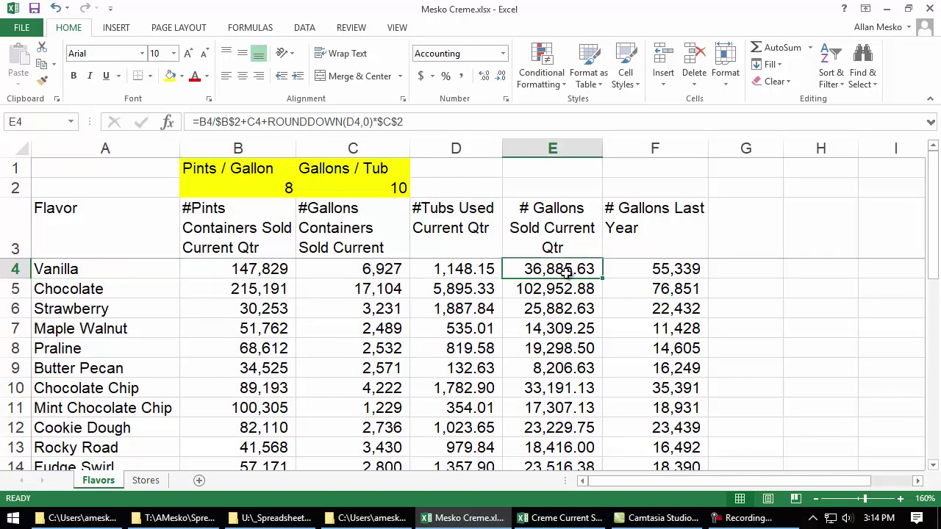
{"action": "scroll", "coordinate": [563, 272], "scroll_direction": "down", "scroll_amount": 7}
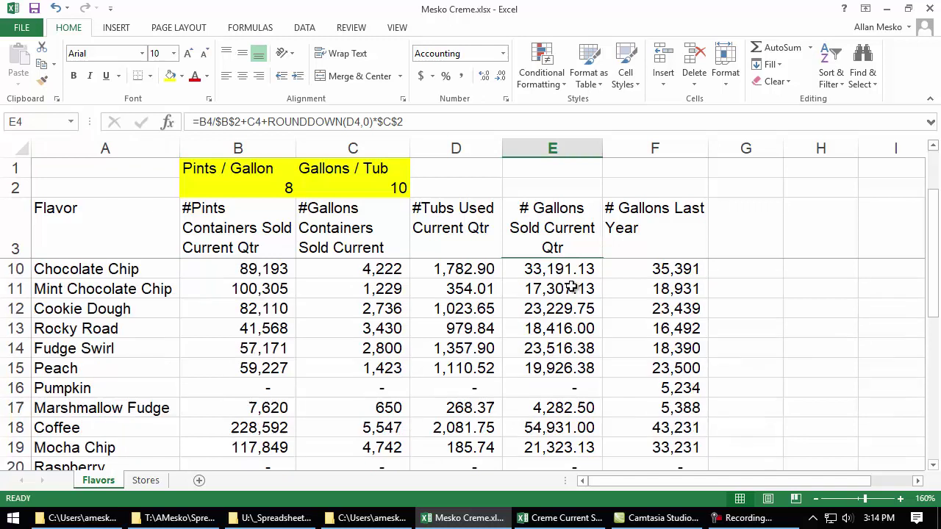
{"action": "left_click", "coordinate": [570, 288]}
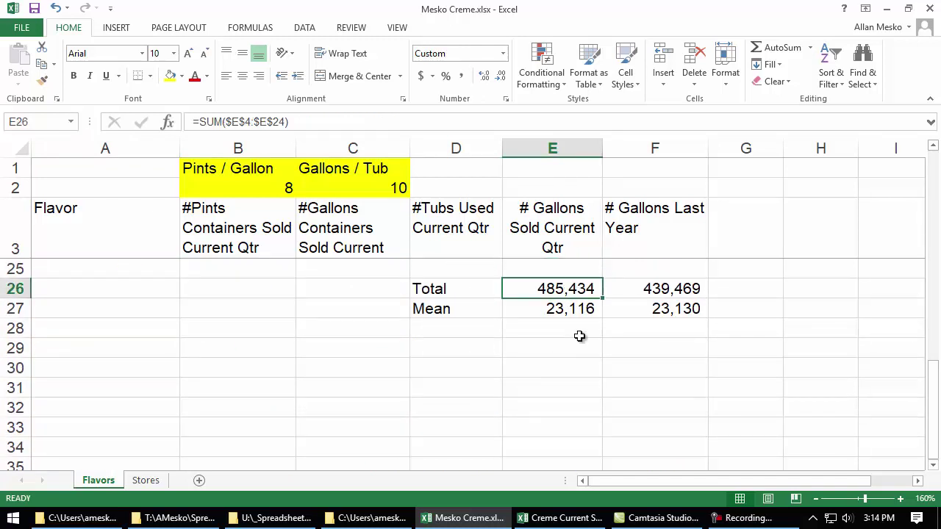
{"action": "scroll", "coordinate": [588, 350], "scroll_direction": "up", "scroll_amount": 7}
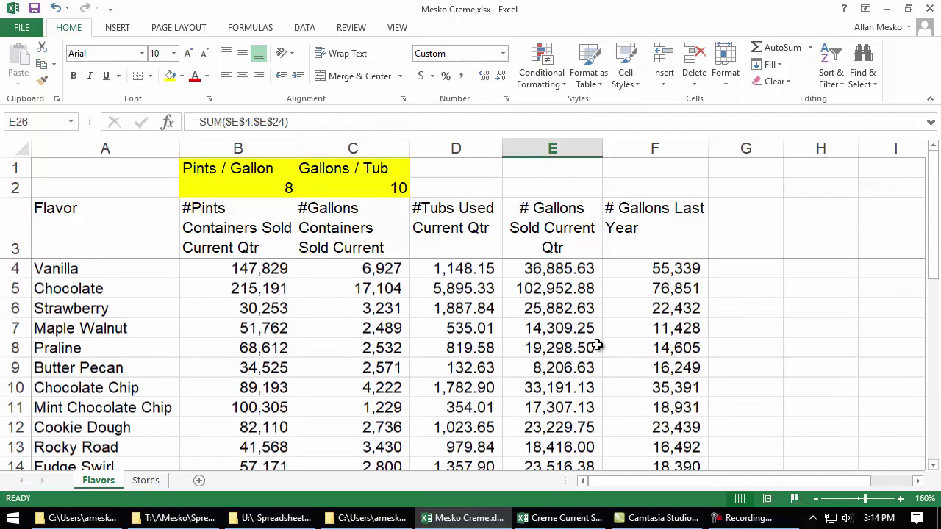
{"action": "left_click", "coordinate": [571, 269]}
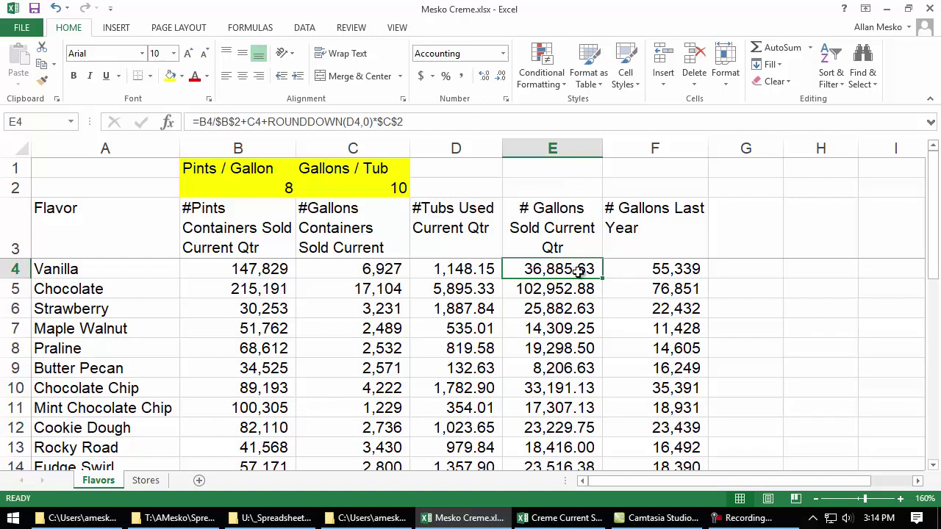
{"action": "scroll", "coordinate": [577, 269], "scroll_direction": "down", "scroll_amount": 7}
{"action": "left_click", "coordinate": [551, 289]}
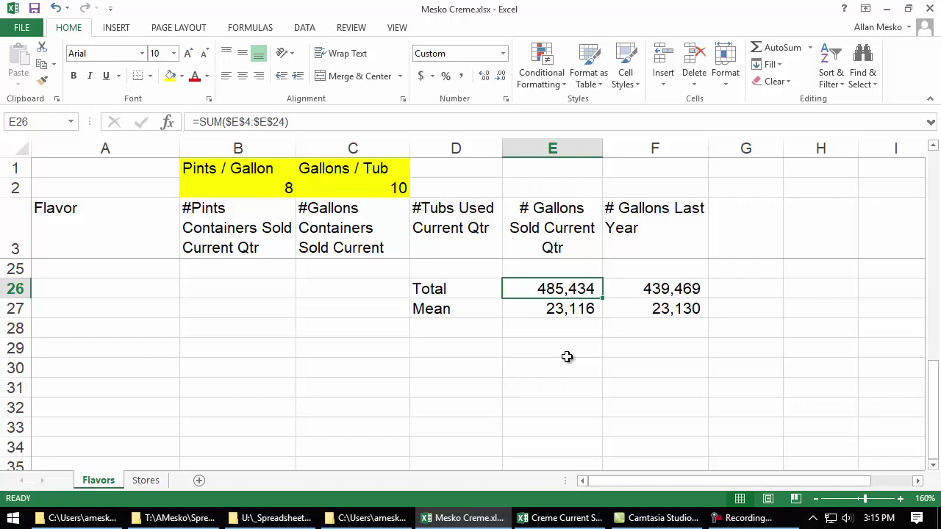
{"action": "scroll", "coordinate": [794, 279], "scroll_direction": "up", "scroll_amount": 7}
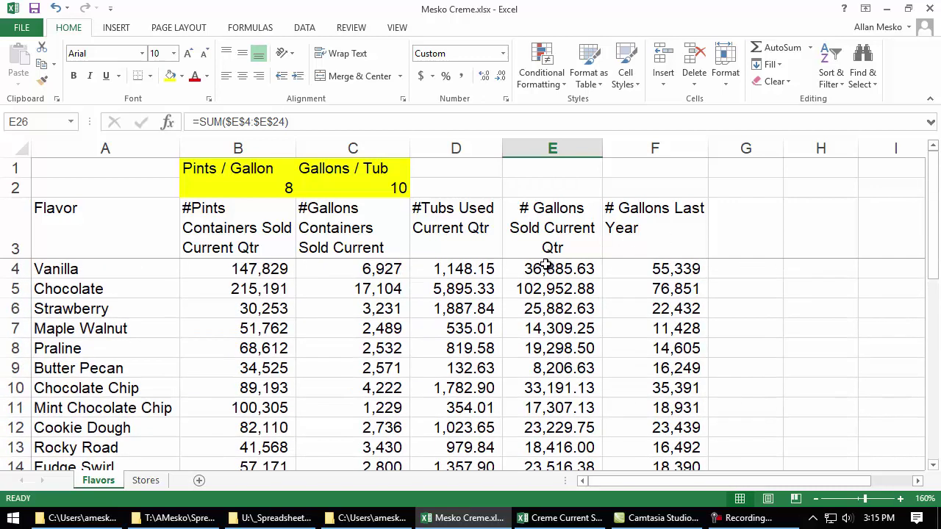
{"action": "left_click", "coordinate": [545, 266]}
{"action": "left_click", "coordinate": [557, 290]}
{"action": "left_click", "coordinate": [560, 316]}
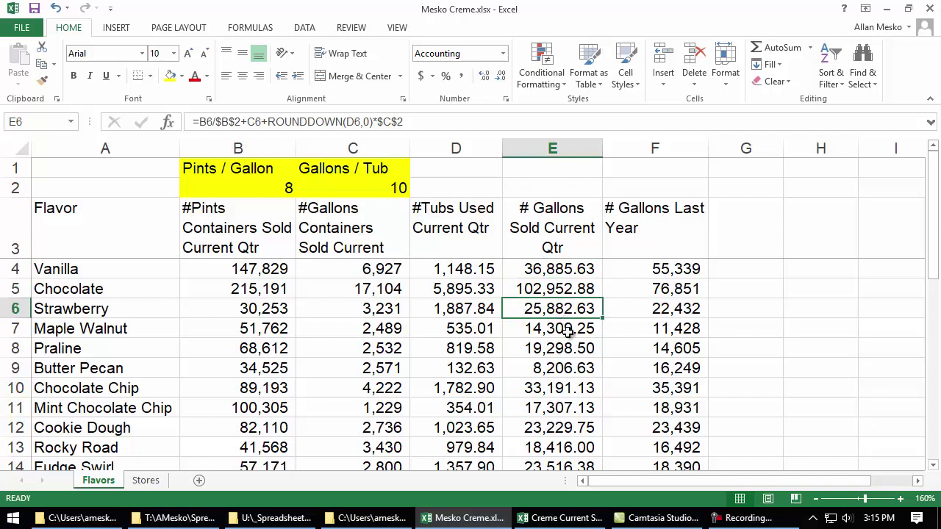
{"action": "scroll", "coordinate": [566, 323], "scroll_direction": "down", "scroll_amount": 6}
{"action": "left_click", "coordinate": [566, 345]}
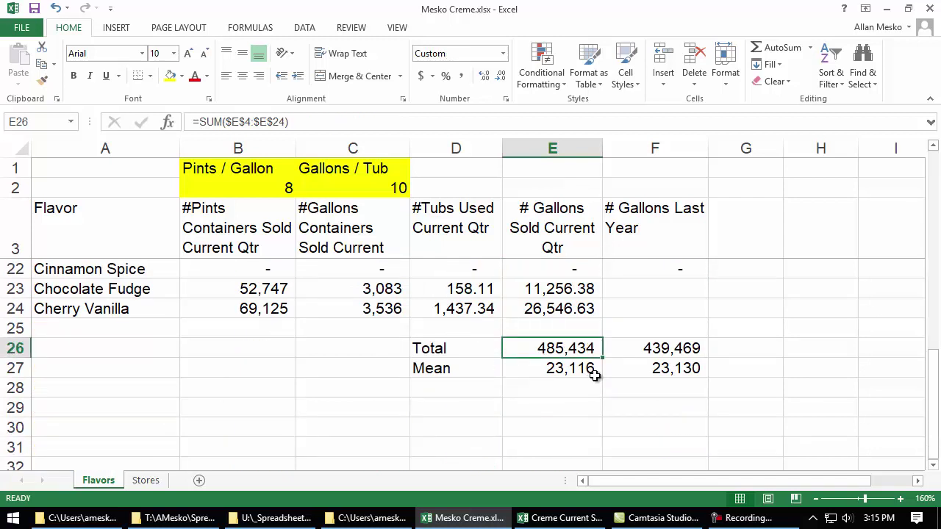
- Calculate Vanilla's share of the current quarter's total gallons in G4 with =E4/$E$26
{"action": "scroll", "coordinate": [594, 375], "scroll_direction": "up", "scroll_amount": 6}
{"action": "left_click", "coordinate": [725, 263]}
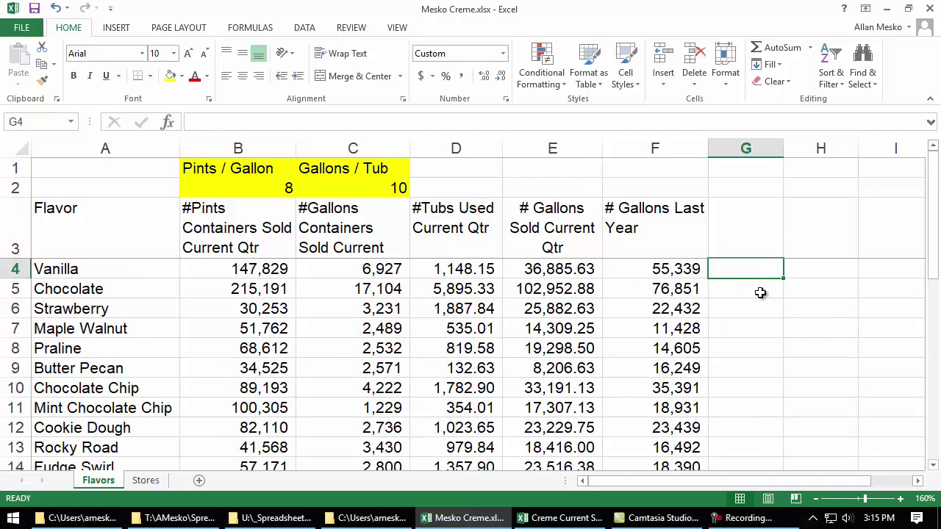
{"action": "type", "text": "="}
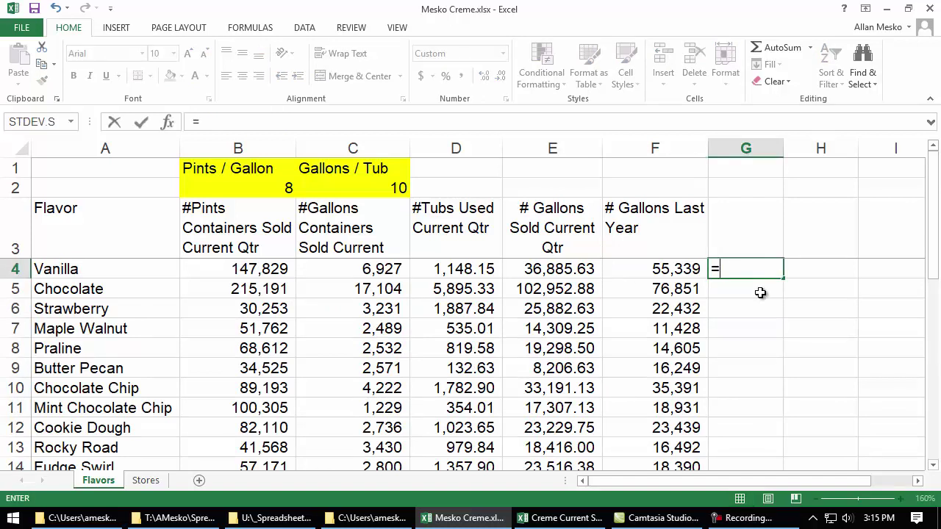
{"action": "left_click", "coordinate": [568, 272]}
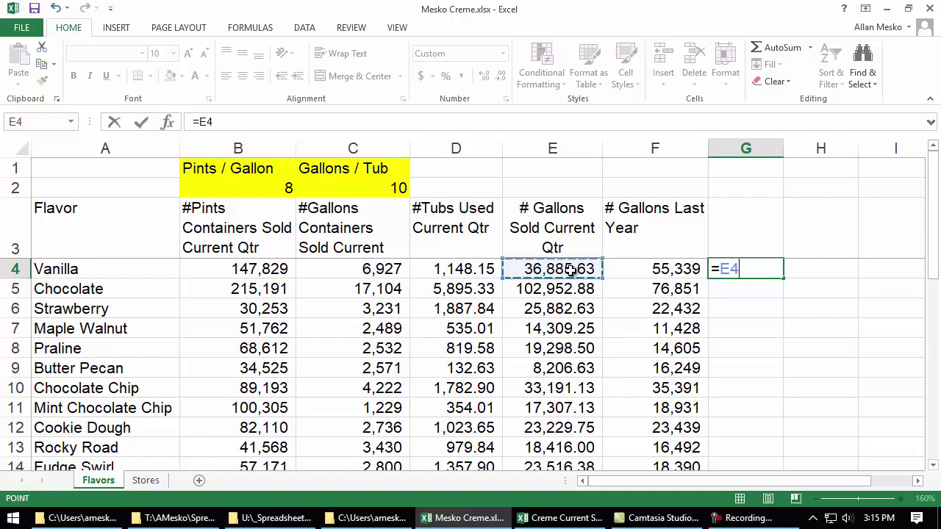
{"action": "type", "text": "/"}
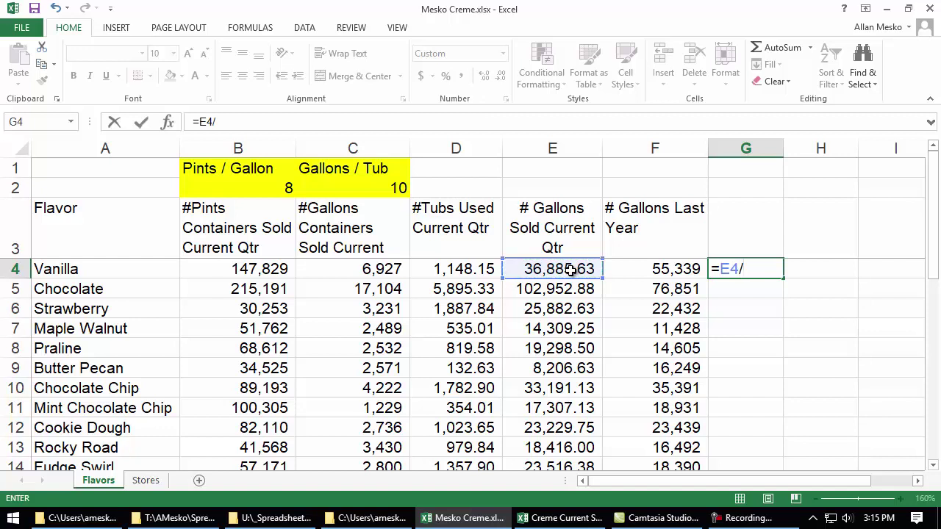
{"action": "scroll", "coordinate": [565, 283], "scroll_direction": "down", "scroll_amount": 5}
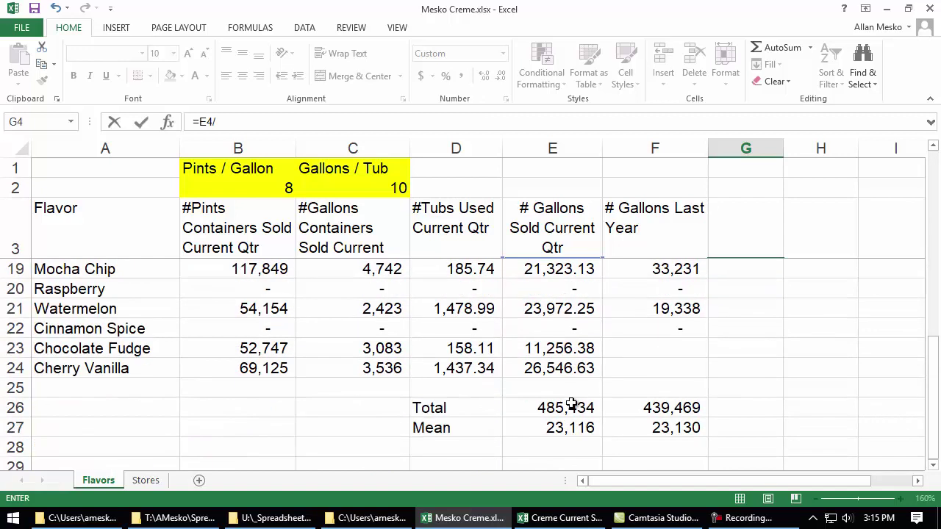
{"action": "left_click", "coordinate": [573, 406]}
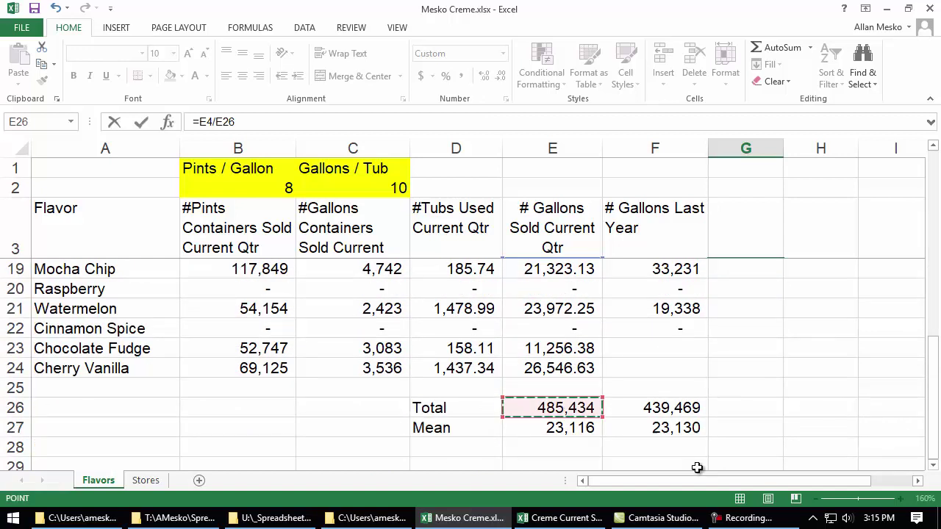
{"action": "key", "text": "F4"}
{"action": "scroll", "coordinate": [713, 373], "scroll_direction": "up", "scroll_amount": 5}
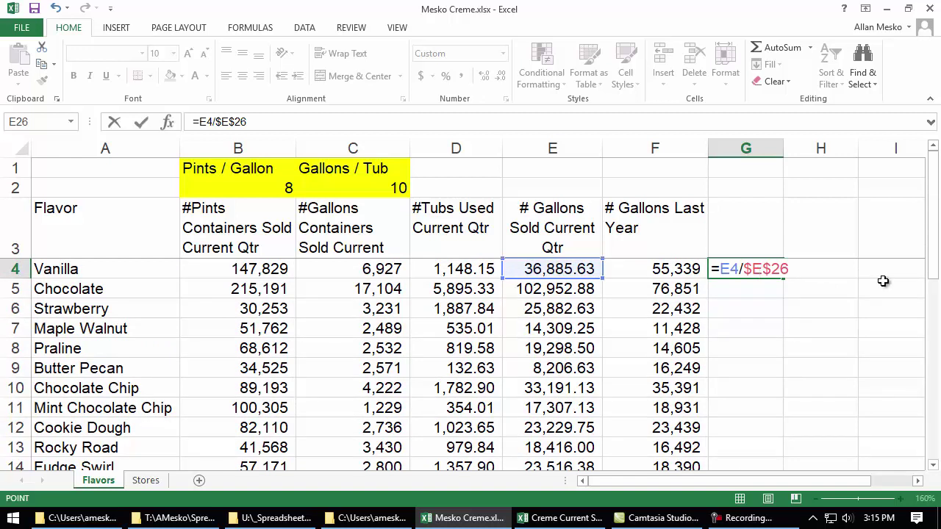
{"action": "key", "text": "Return"}
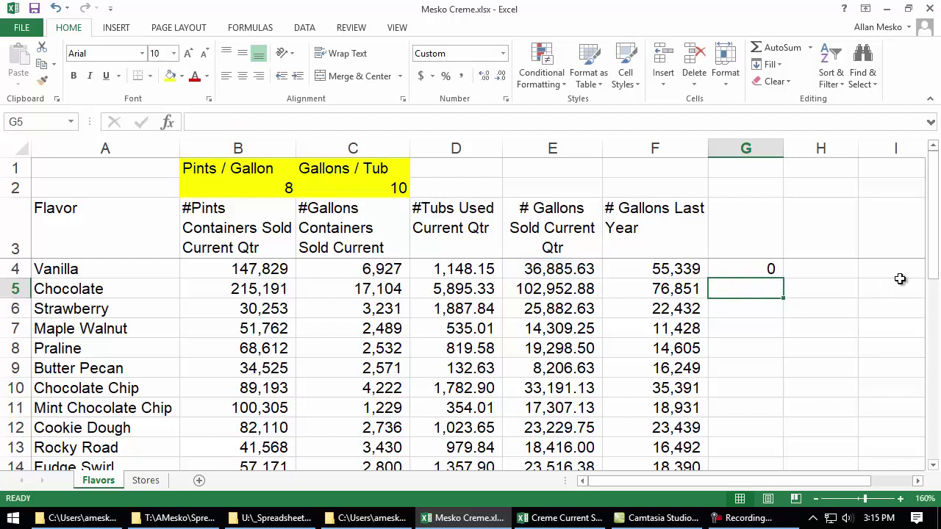
- Display Vanilla's share in G4 as a decimal number with five decimal places
{"action": "left_click", "coordinate": [768, 268]}
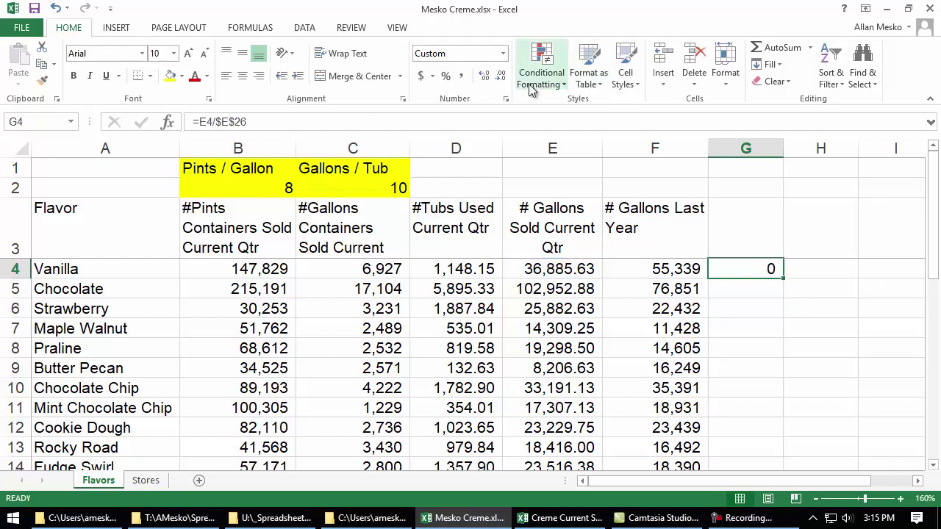
{"action": "left_click", "coordinate": [484, 77]}
{"action": "left_click", "coordinate": [483, 76]}
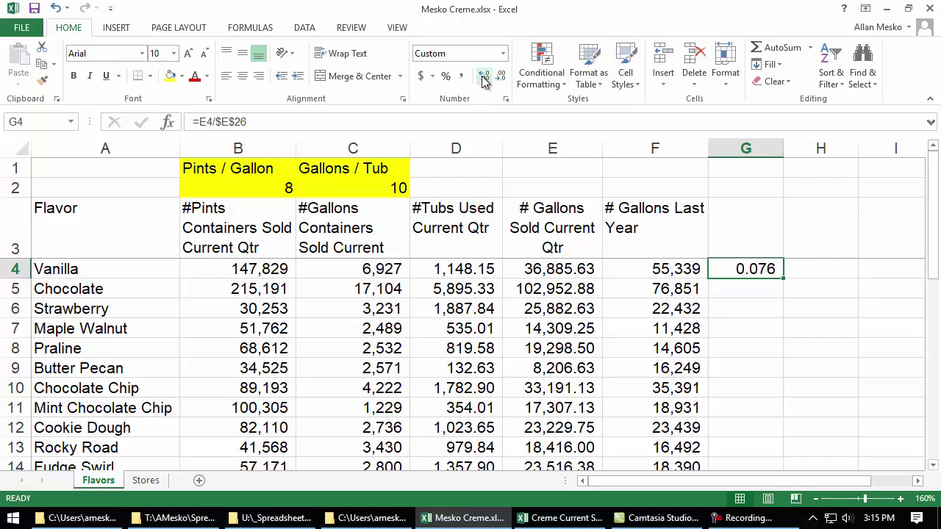
{"action": "left_click", "coordinate": [484, 77]}
{"action": "left_click", "coordinate": [484, 77]}
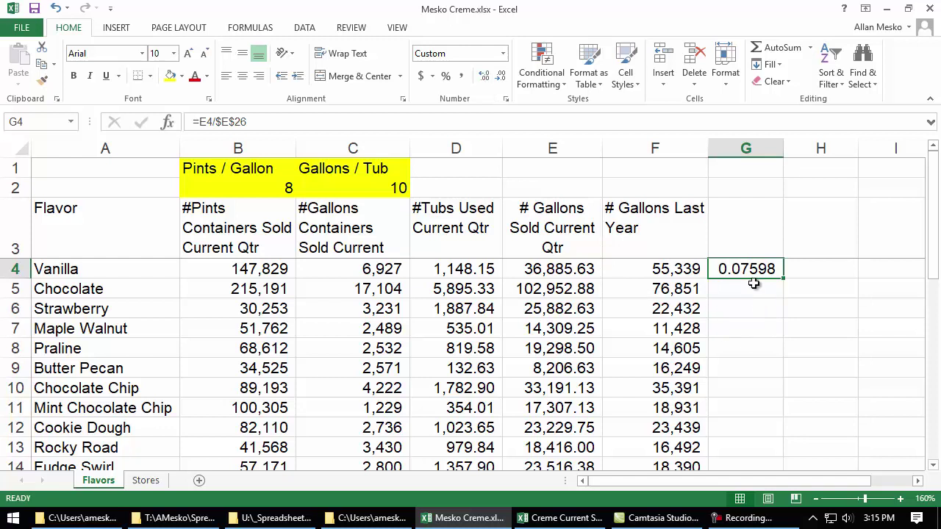
- Format G4 as a percentage, try it with three decimal places, and set it back to none
{"action": "left_click", "coordinate": [445, 77]}
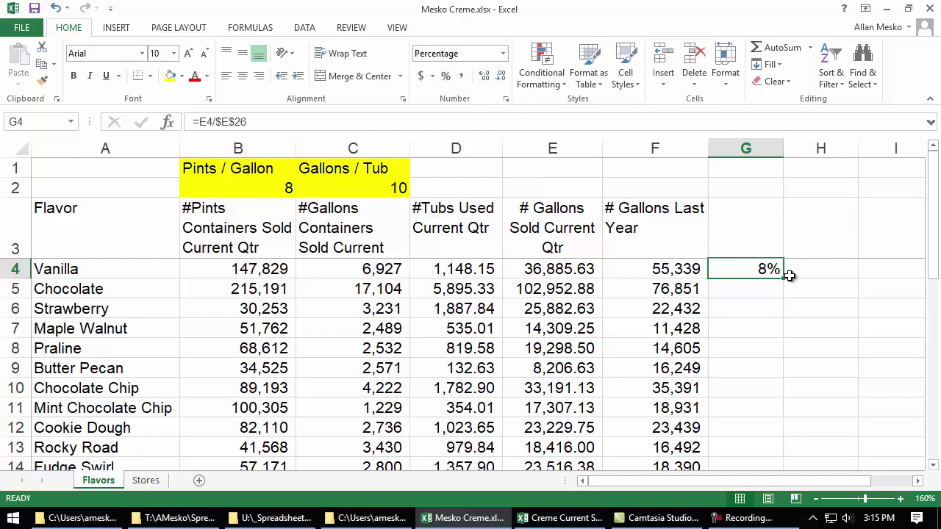
{"action": "left_click", "coordinate": [484, 77]}
{"action": "left_click", "coordinate": [485, 76]}
{"action": "left_click", "coordinate": [486, 77]}
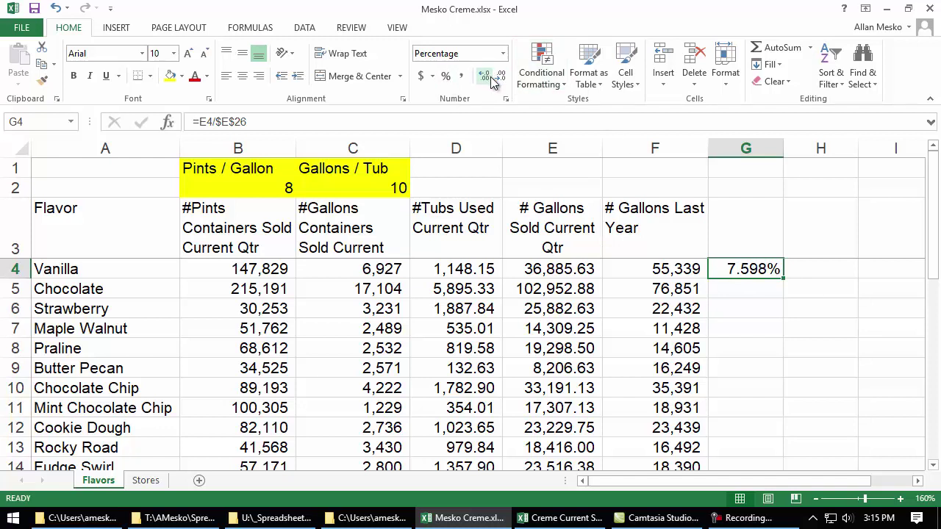
{"action": "left_click", "coordinate": [500, 77]}
{"action": "left_click", "coordinate": [501, 78]}
{"action": "left_click", "coordinate": [503, 81]}
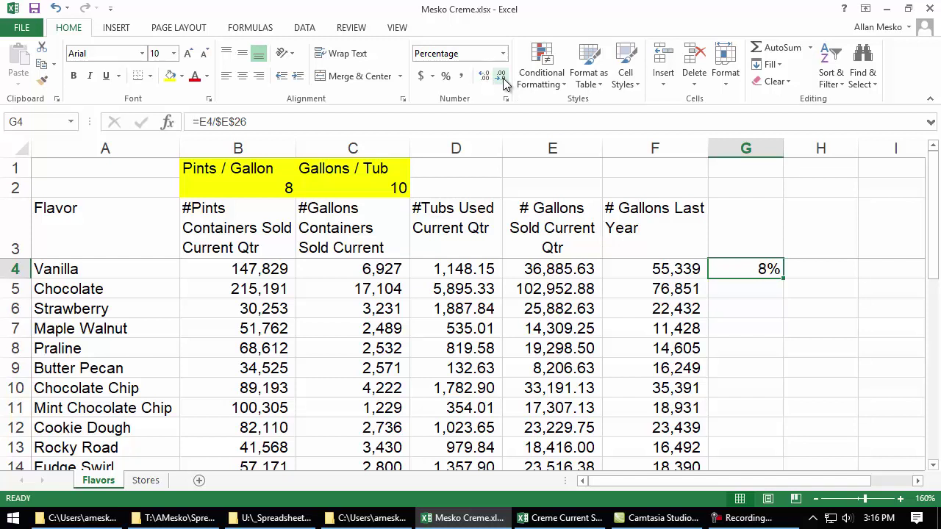
- Narrow column F so that its "# Gallons Last Year" header wraps onto two lines
{"action": "left_click", "coordinate": [751, 223]}
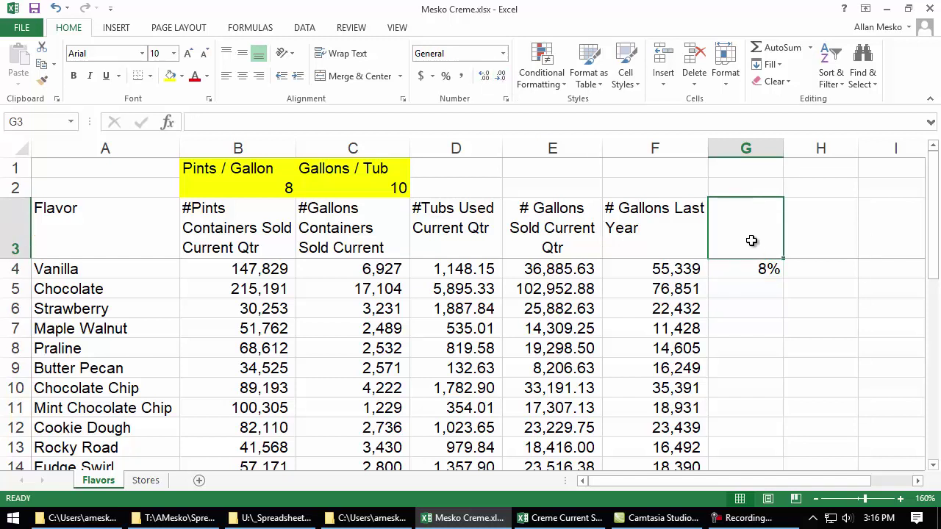
{"action": "left_click", "coordinate": [707, 191]}
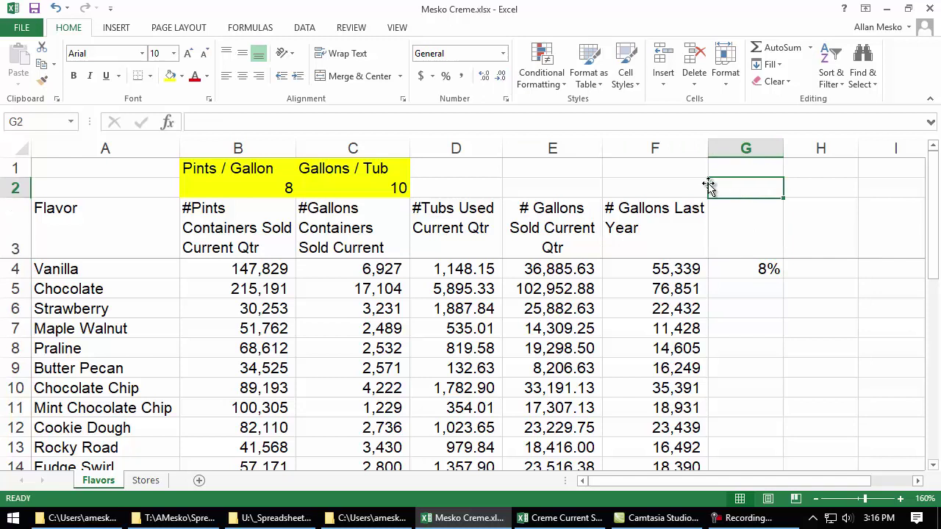
{"action": "left_click_drag", "start_coordinate": [708, 149], "coordinate": [670, 150]}
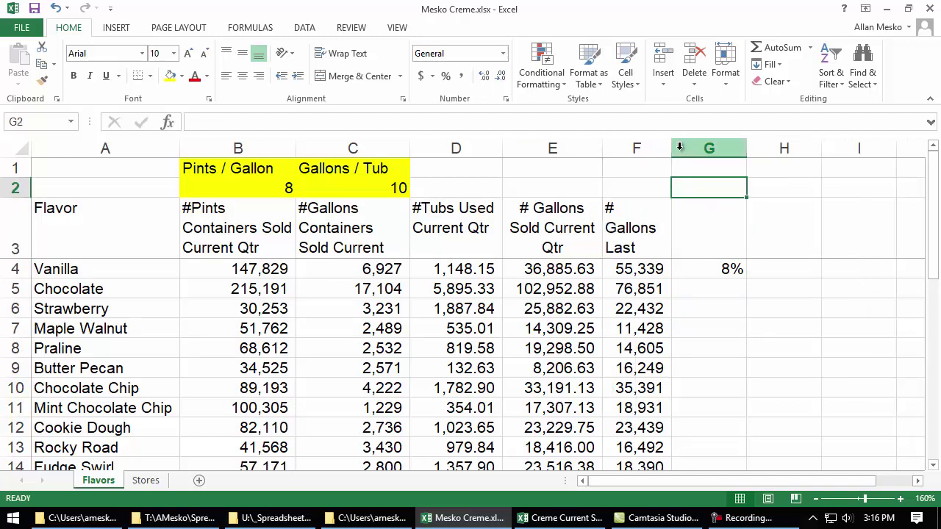
{"action": "left_click_drag", "start_coordinate": [670, 149], "coordinate": [684, 149]}
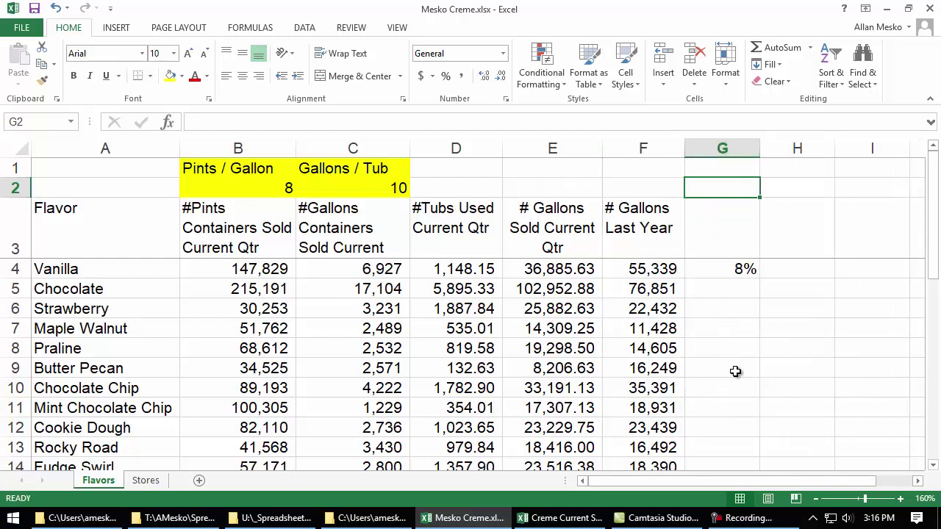
- Enter the header "Flavor % of this year's sales" in G3
{"action": "left_click", "coordinate": [704, 223]}
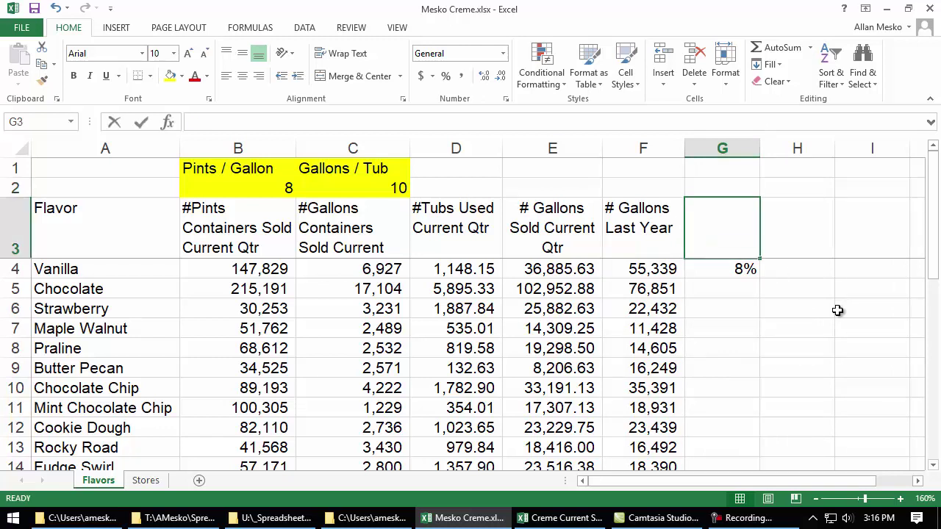
{"action": "type", "text": "%"}
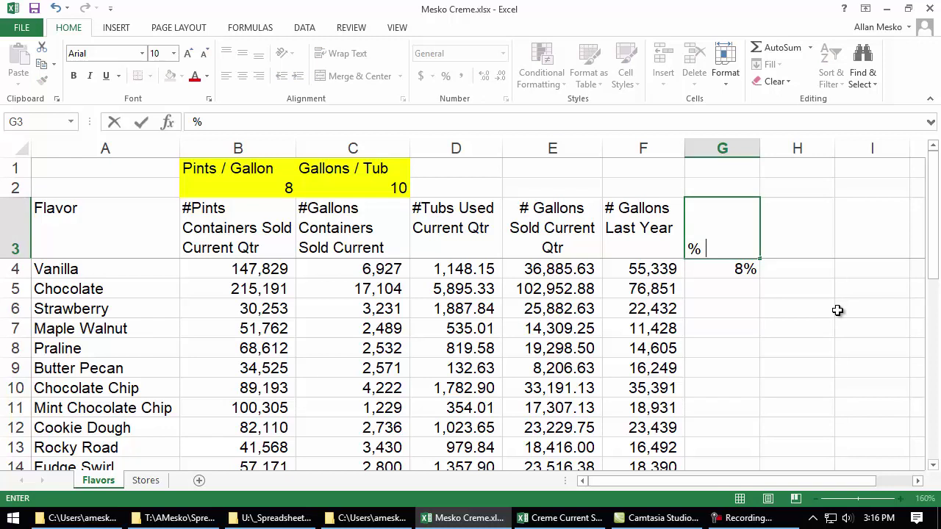
{"action": "key", "text": "BackSpace"}
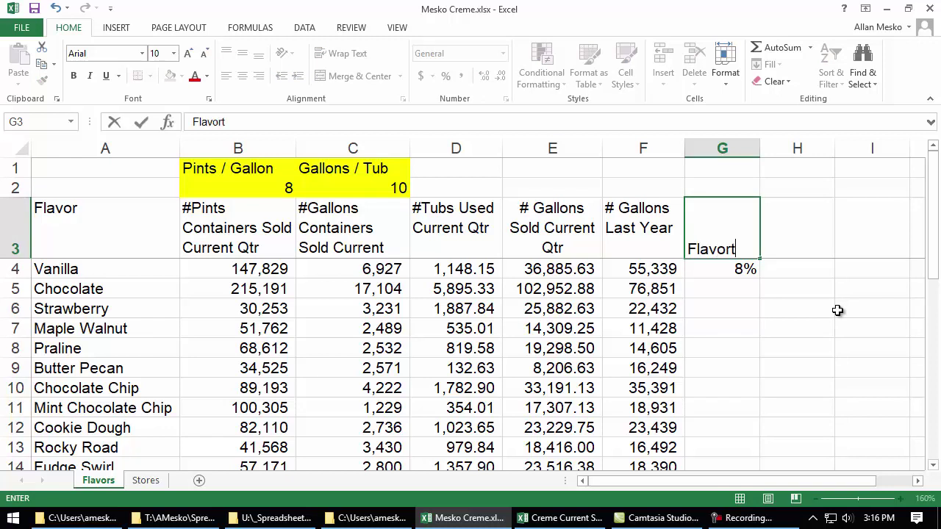
{"action": "type", "text": "Flavor % of this year's sales"}
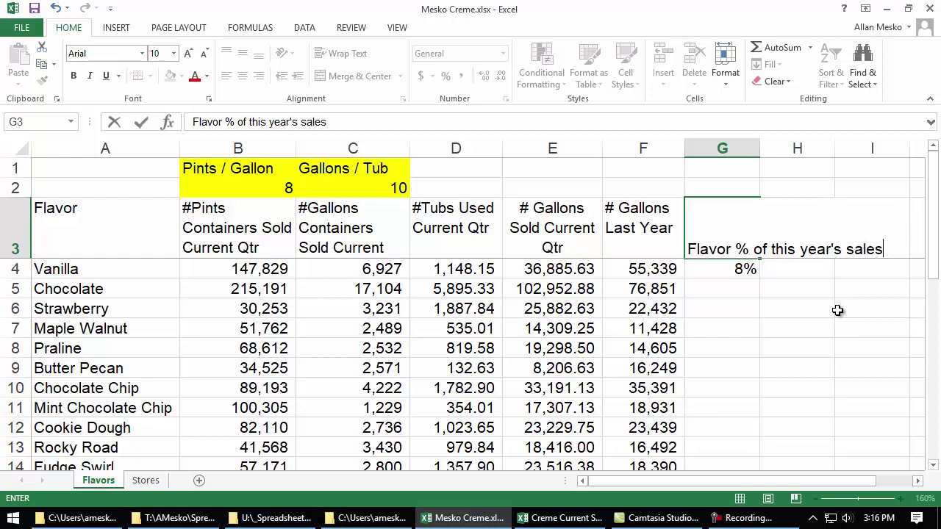
{"action": "key", "text": "Return"}
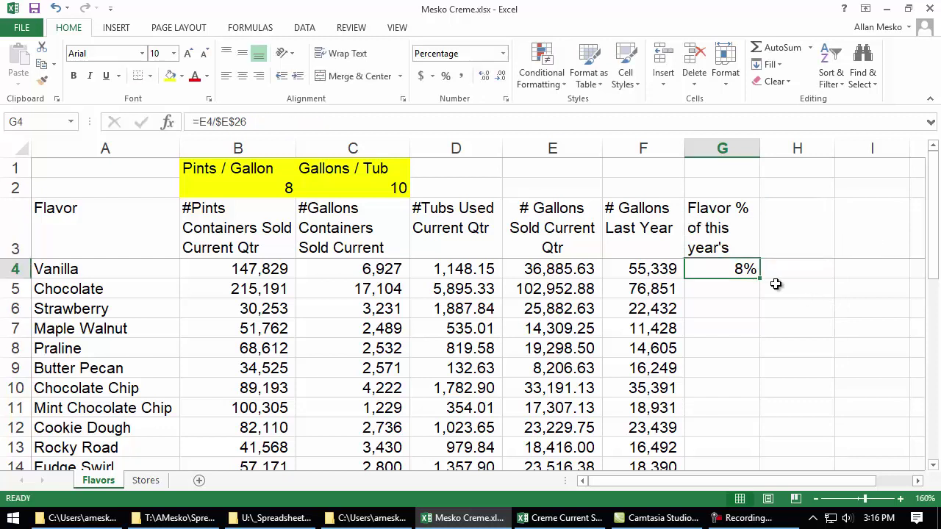
- Reduce the font size of the G3 header to 8
{"action": "left_click", "coordinate": [719, 229]}
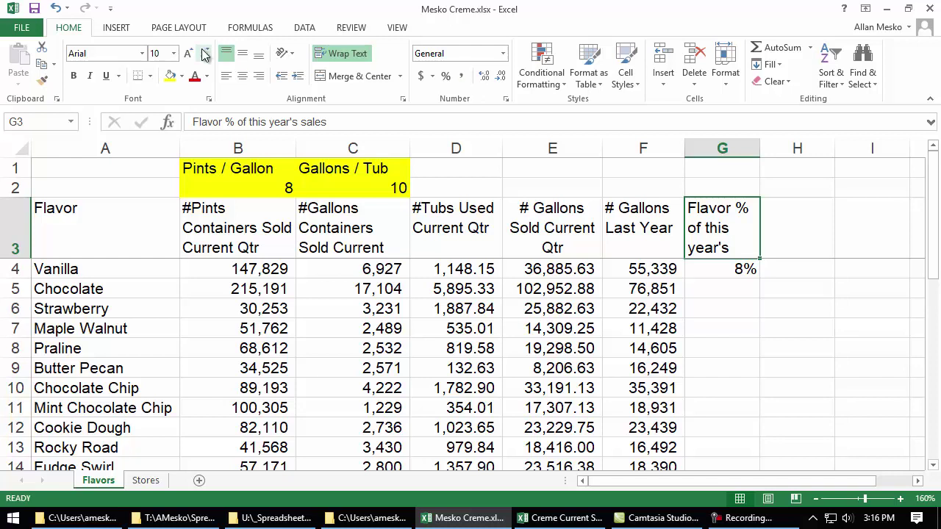
{"action": "left_click", "coordinate": [161, 53]}
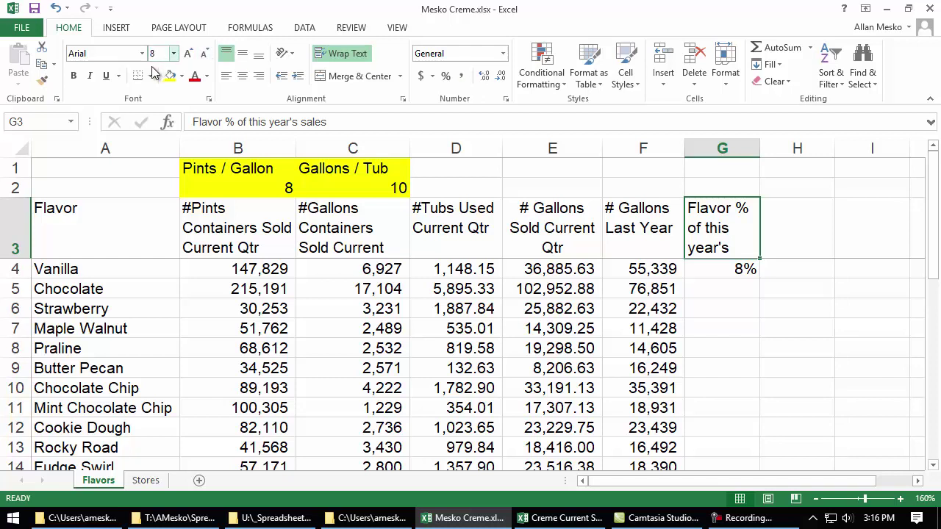
{"action": "type", "text": "8"}
{"action": "key", "text": "Return"}
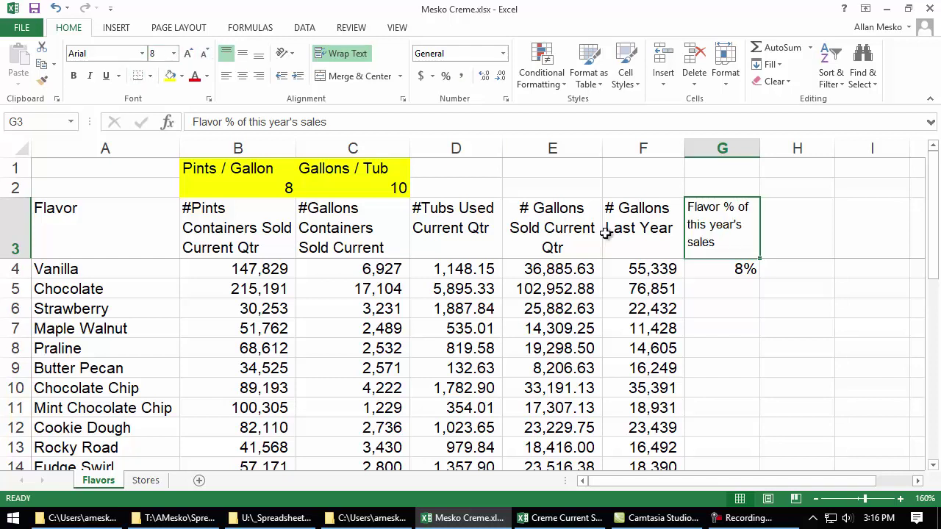
- Fill Vanilla's percentage formula in G4 down through Cherry Vanilla in G24 and review the filled column
{"action": "left_click", "coordinate": [703, 271]}
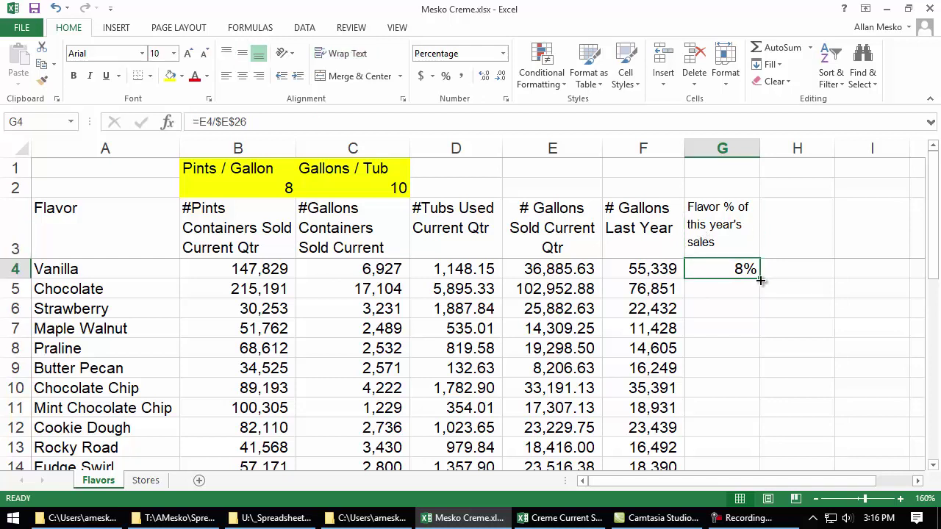
{"action": "double_click", "coordinate": [760, 279]}
{"action": "scroll", "coordinate": [836, 302], "scroll_direction": "down", "scroll_amount": 4}
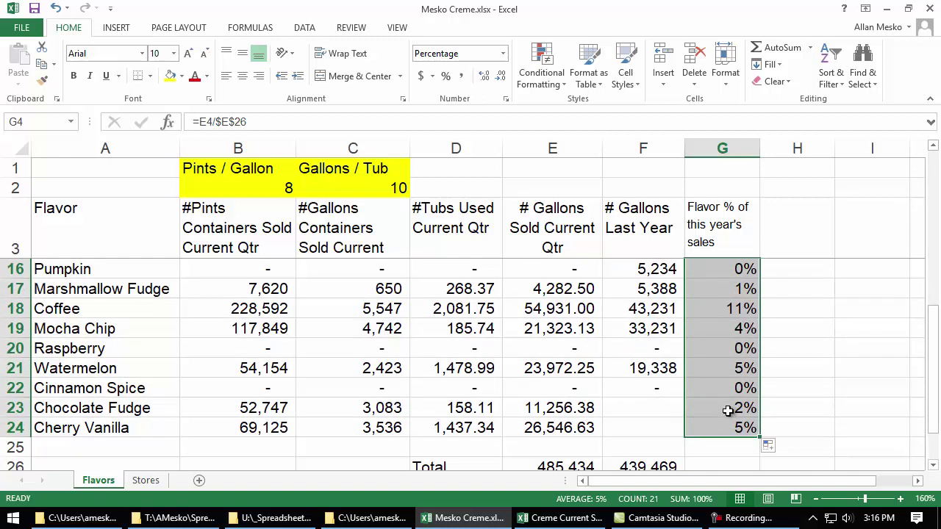
{"action": "scroll", "coordinate": [727, 408], "scroll_direction": "down", "scroll_amount": 2}
{"action": "scroll", "coordinate": [726, 414], "scroll_direction": "up", "scroll_amount": 1}
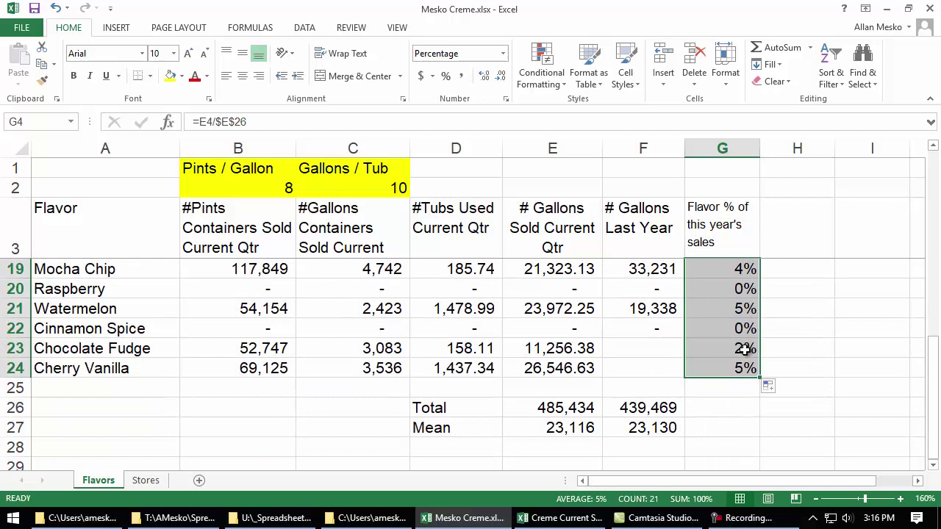
{"action": "scroll", "coordinate": [744, 350], "scroll_direction": "up", "scroll_amount": 5}
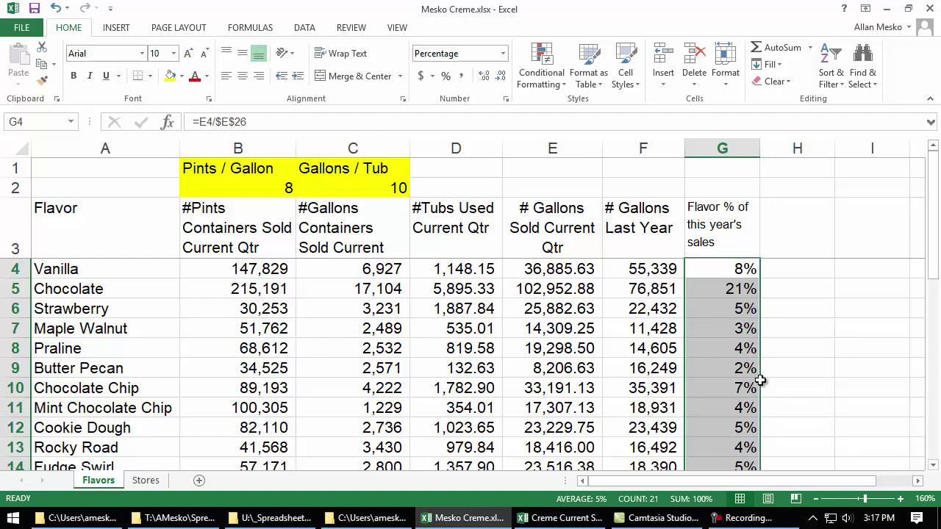
- Copy the G3 header to H3 and reword it as "Flavor % of last year's sales"
{"action": "left_click", "coordinate": [707, 228]}
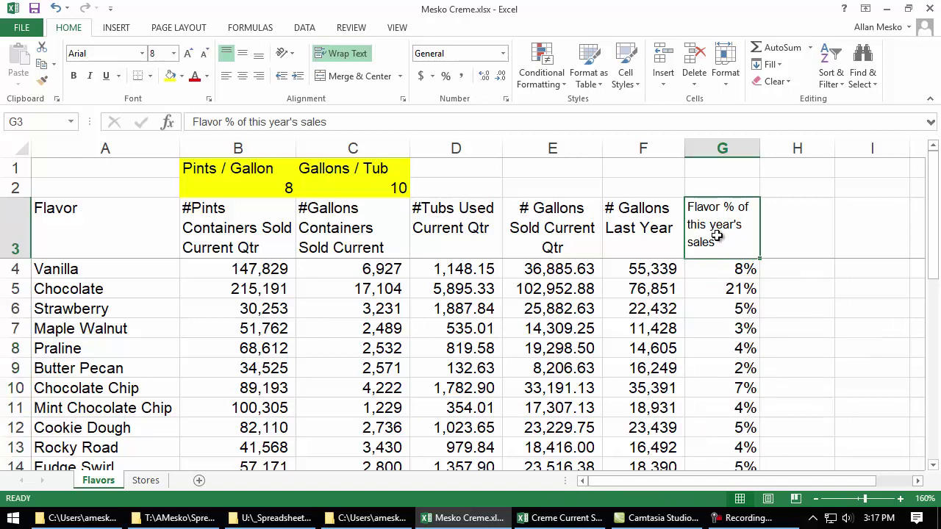
{"action": "key", "text": "ctrl+c"}
{"action": "left_click", "coordinate": [785, 232]}
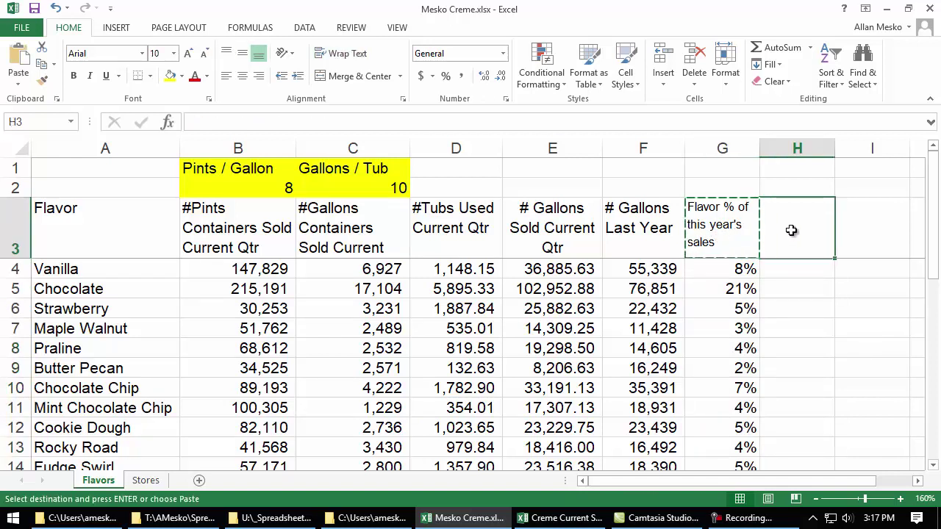
{"action": "key", "text": "ctrl+v"}
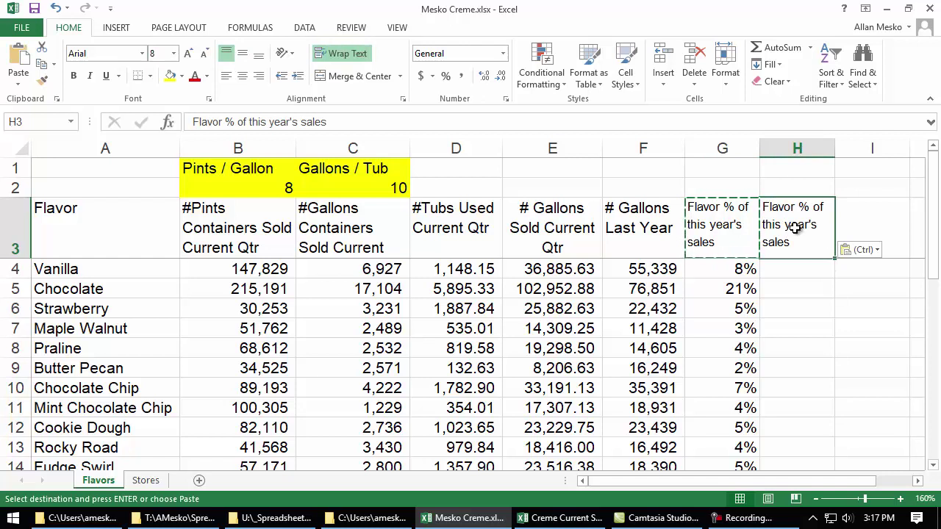
{"action": "double_click", "coordinate": [771, 225]}
{"action": "double_click", "coordinate": [771, 224]}
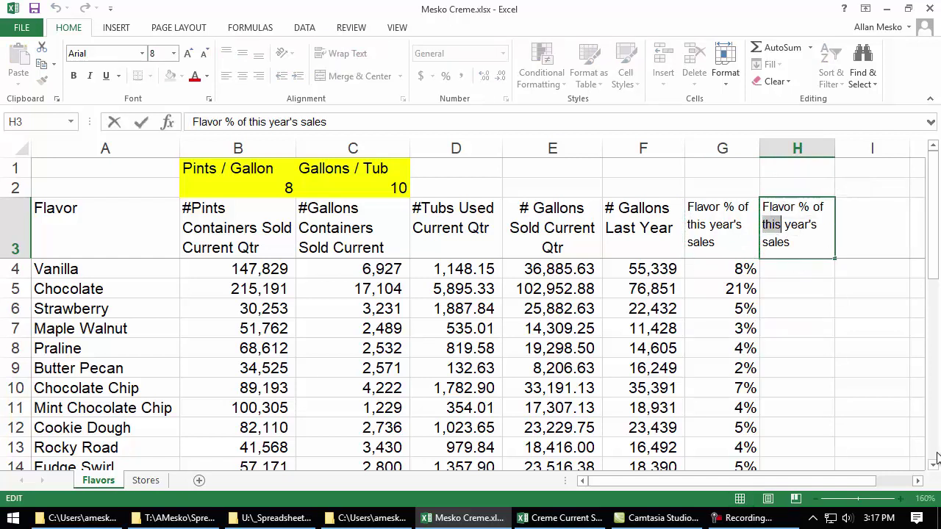
{"action": "type", "text": "last"}
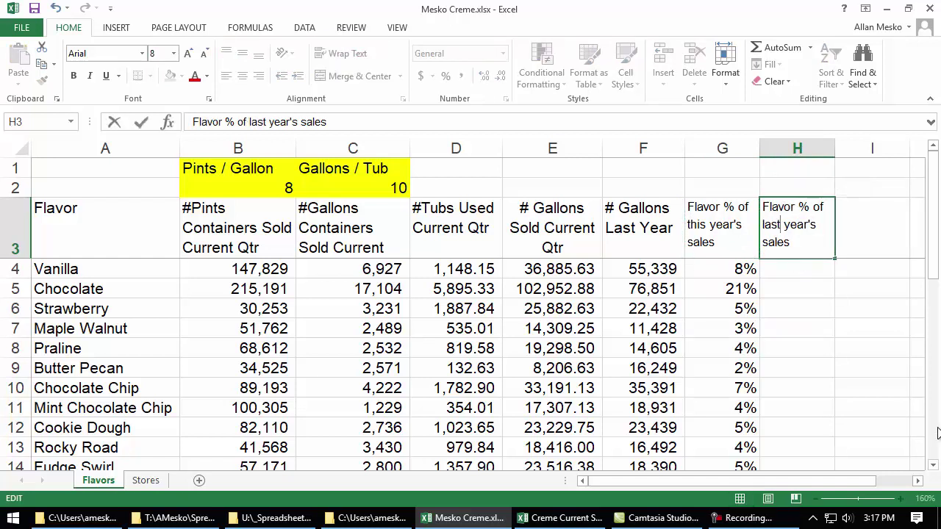
{"action": "key", "text": "Return"}
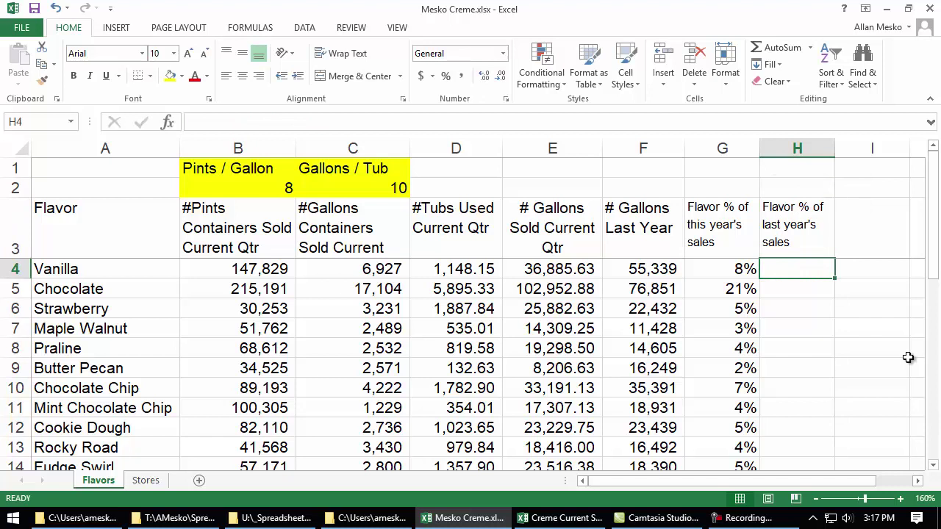
- Try to extend Vanilla's percentage formula from G4 across to H4
{"action": "left_click", "coordinate": [713, 269]}
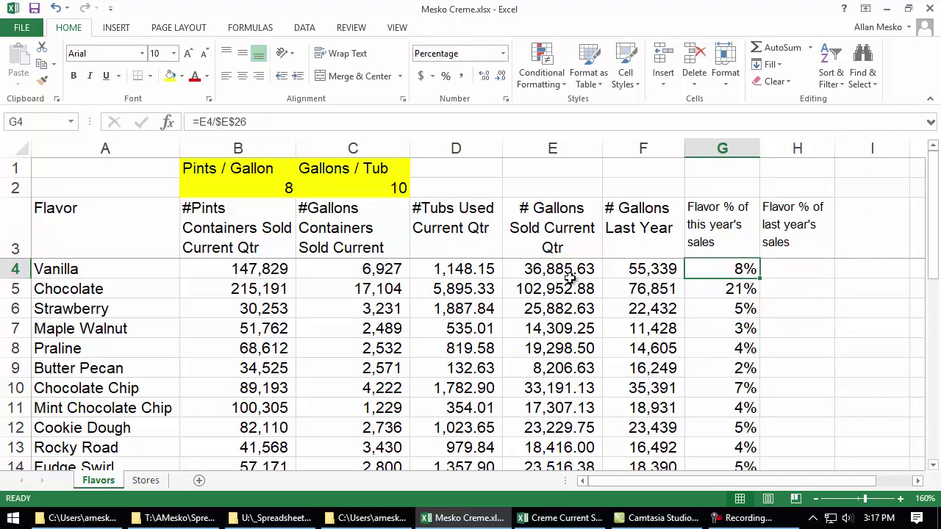
{"action": "left_click_drag", "start_coordinate": [760, 279], "coordinate": [829, 294]}
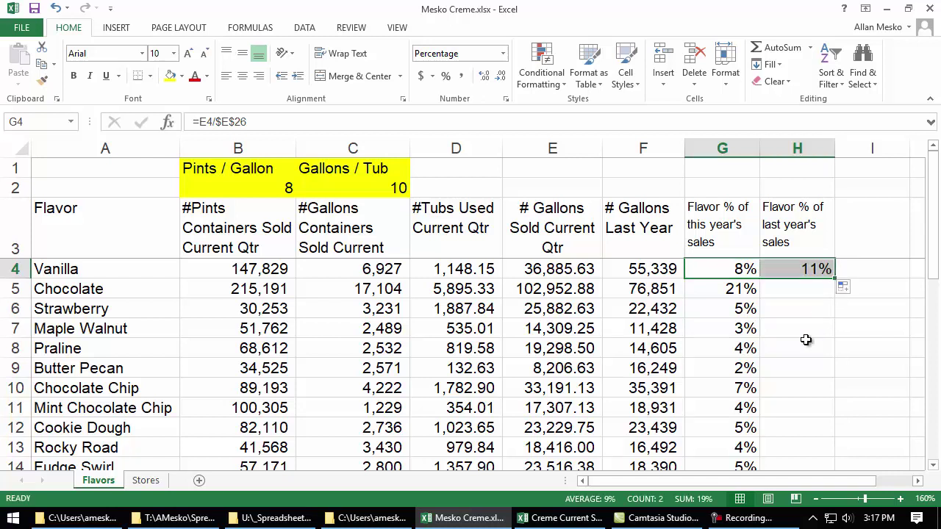
- Examine which flavor value and which total in row 26 the copied formula in H4 refers to
{"action": "double_click", "coordinate": [790, 269]}
{"action": "scroll", "coordinate": [683, 346], "scroll_direction": "down", "scroll_amount": 5}
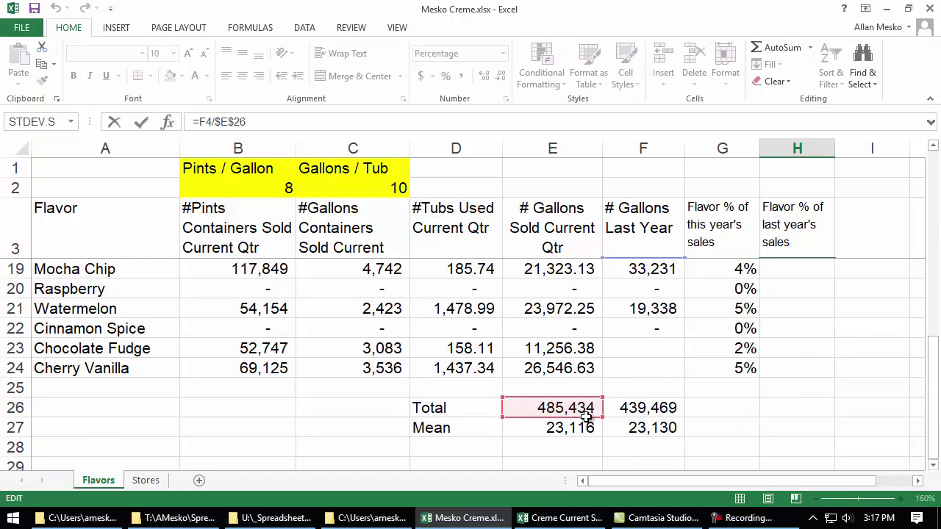
{"action": "scroll", "coordinate": [695, 332], "scroll_direction": "up", "scroll_amount": 5}
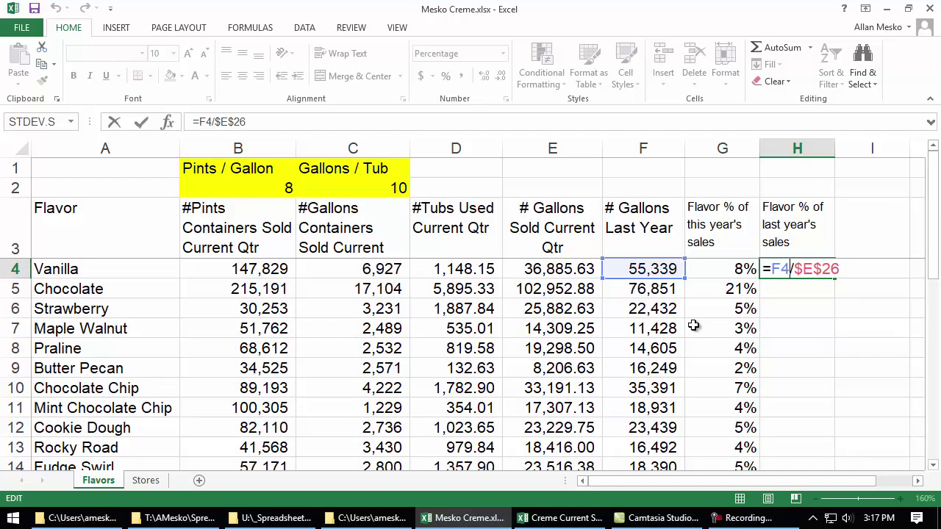
{"action": "scroll", "coordinate": [588, 439], "scroll_direction": "down", "scroll_amount": 1}
{"action": "scroll", "coordinate": [596, 427], "scroll_direction": "down", "scroll_amount": 1}
{"action": "scroll", "coordinate": [647, 331], "scroll_direction": "up", "scroll_amount": 2}
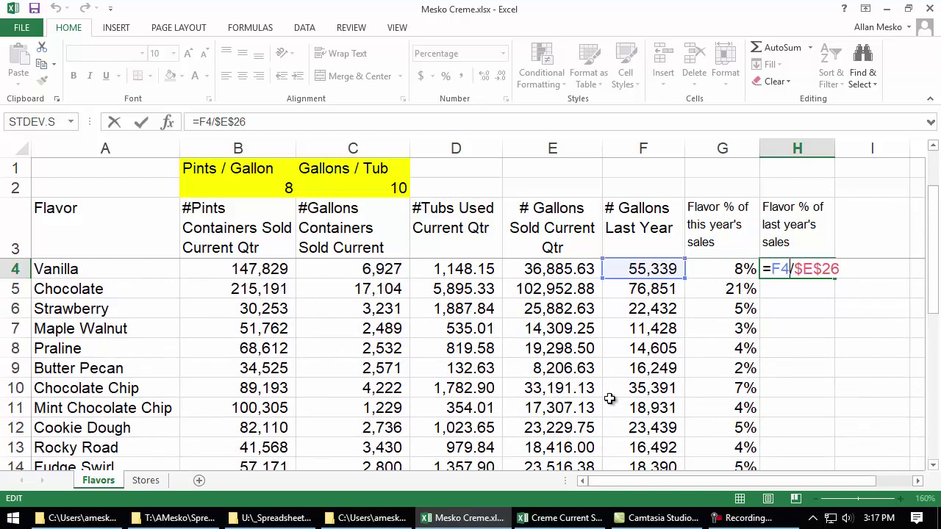
{"action": "scroll", "coordinate": [673, 286], "scroll_direction": "down", "scroll_amount": 3}
{"action": "scroll", "coordinate": [662, 346], "scroll_direction": "down", "scroll_amount": 3}
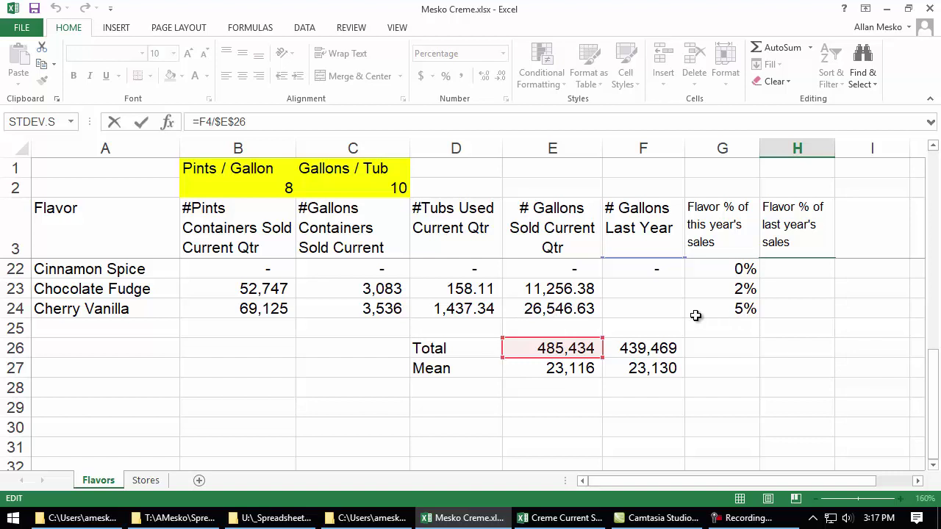
{"action": "scroll", "coordinate": [723, 327], "scroll_direction": "up", "scroll_amount": 6}
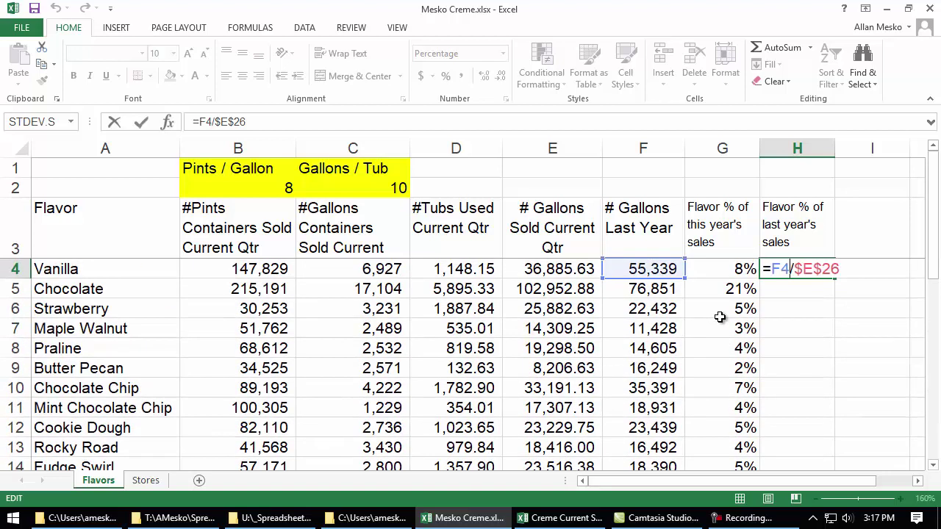
{"action": "key", "text": "ctrl+Return"}
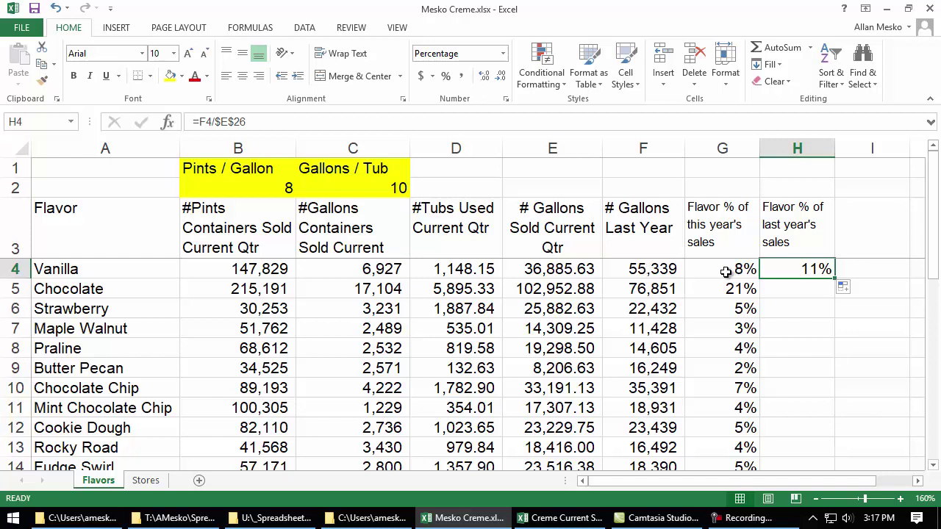
- Clear the copied formula from H4
{"action": "key", "text": "Delete"}
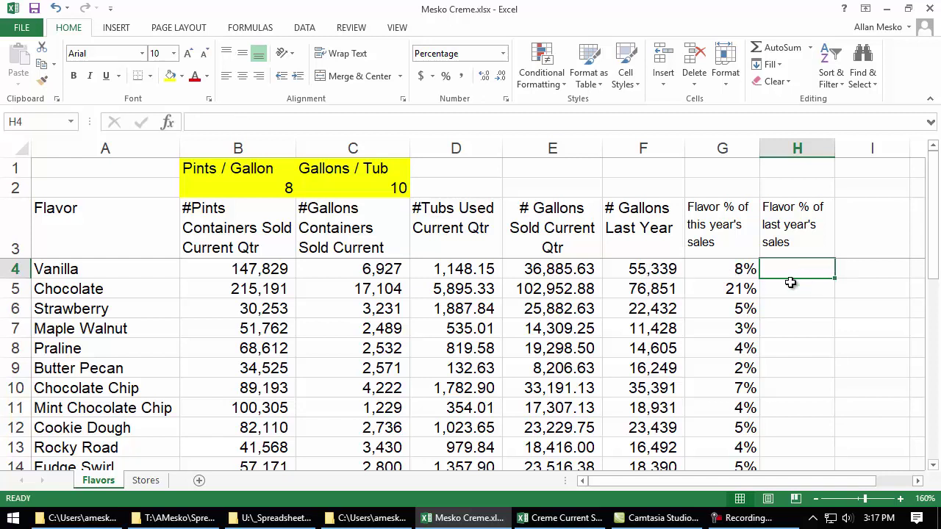
{"action": "double_click", "coordinate": [659, 269]}
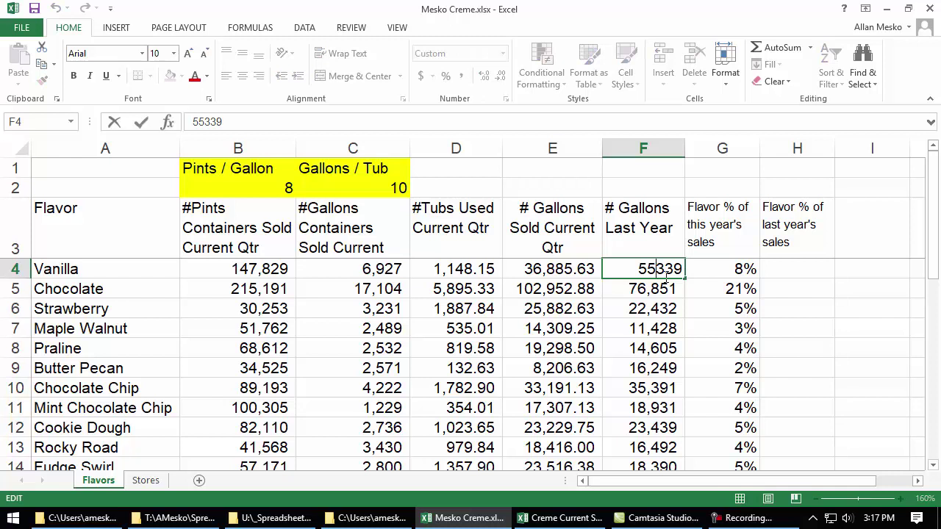
{"action": "double_click", "coordinate": [661, 270]}
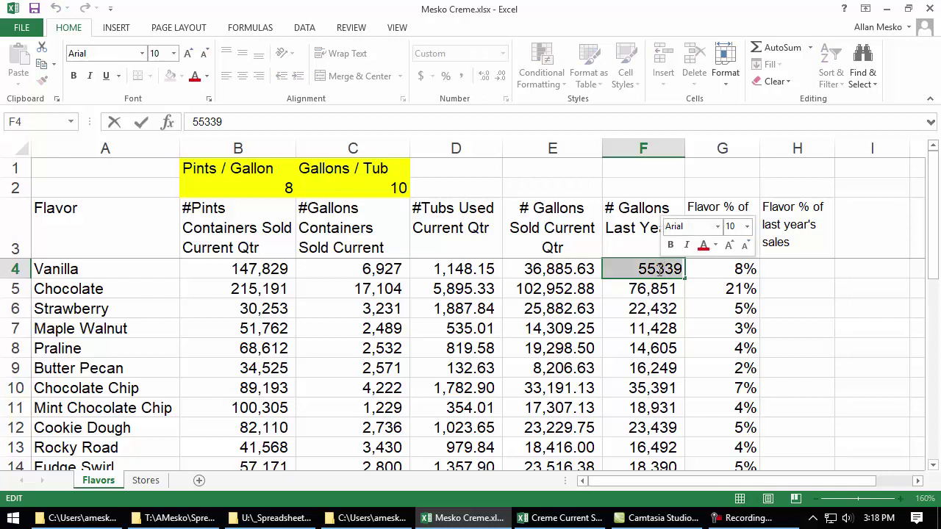
{"action": "left_click", "coordinate": [674, 312]}
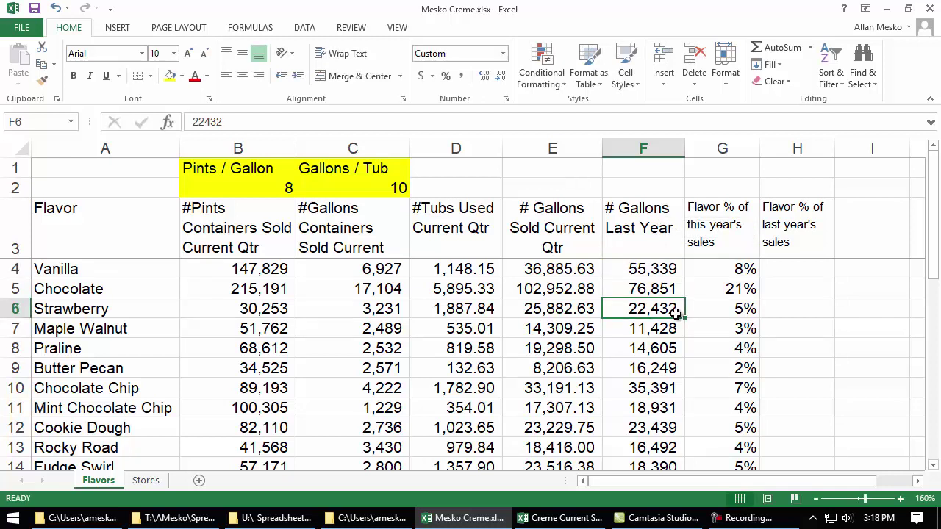
- Change Vanilla's percentage formula in G4 to =E4/E$26 and fill it down the column for all flavors
{"action": "double_click", "coordinate": [739, 269]}
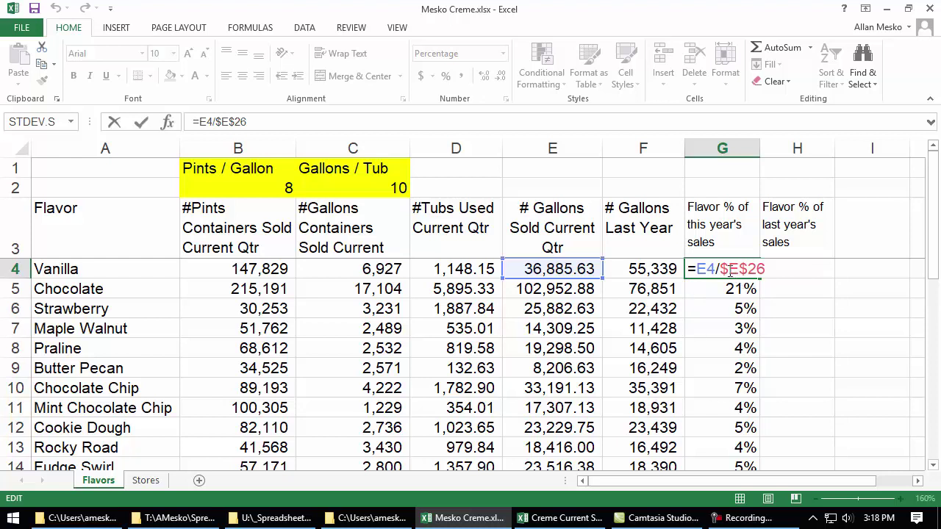
{"action": "key", "text": "BackSpace"}
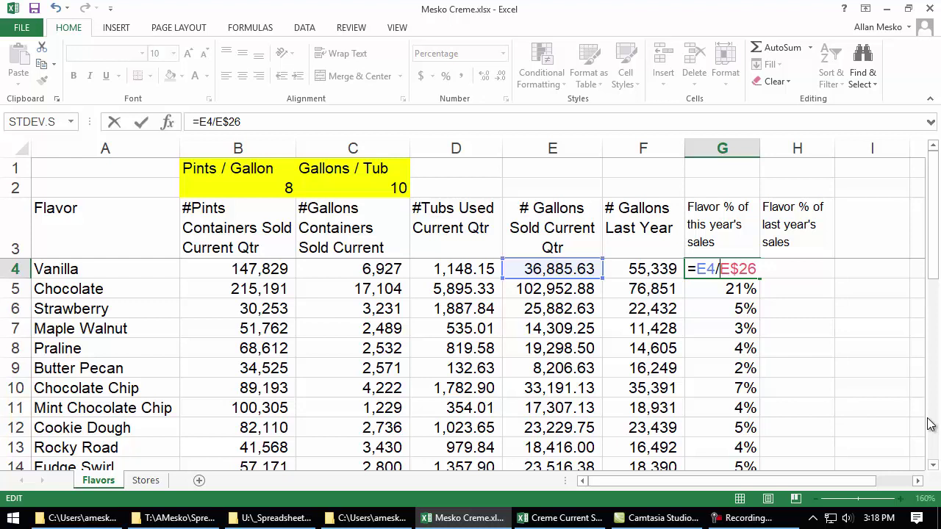
{"action": "key", "text": "Return"}
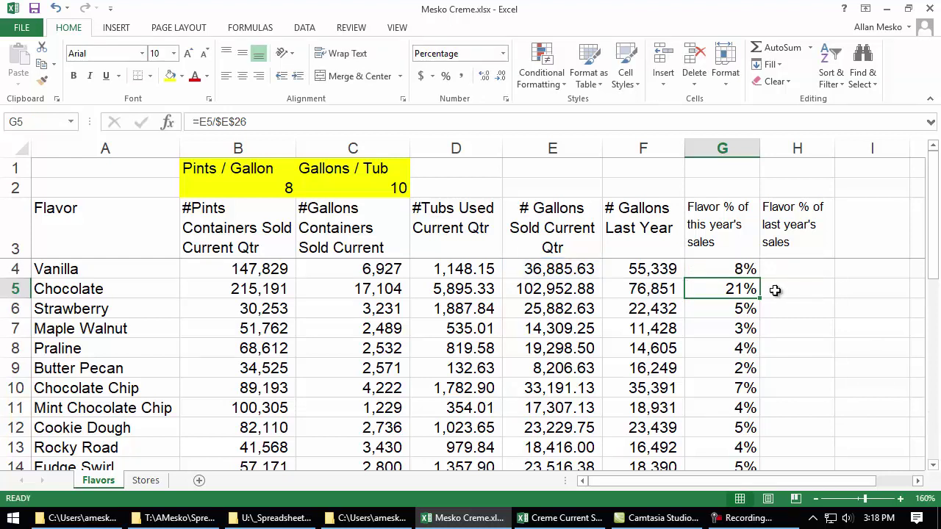
{"action": "left_click", "coordinate": [736, 271]}
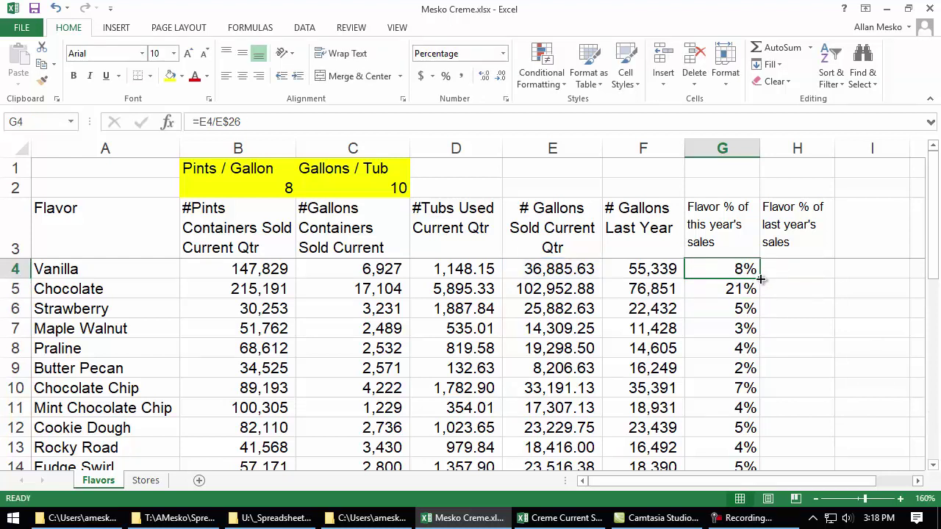
{"action": "double_click", "coordinate": [760, 282]}
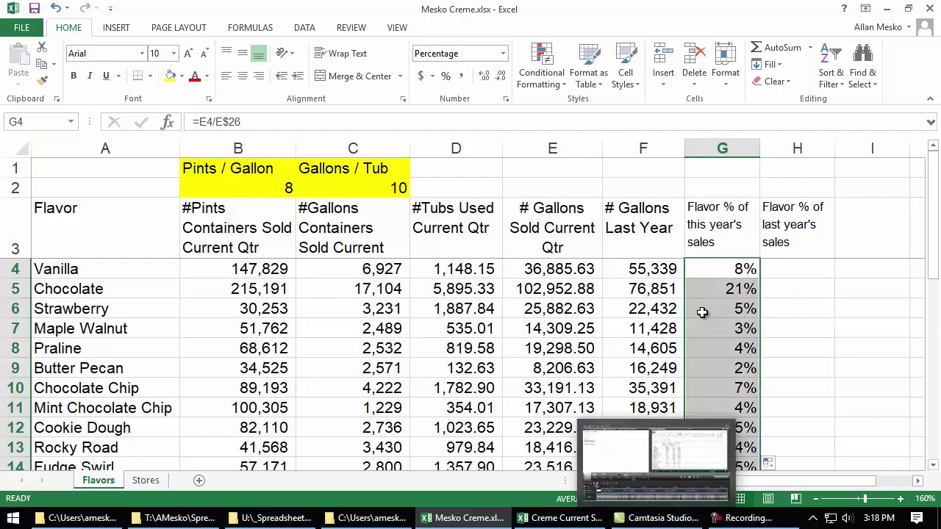
- Copy Vanilla's percentage formula from G4 across to H4 and check which flavor value and row 26 total it references
{"action": "left_click", "coordinate": [723, 274]}
{"action": "left_click_drag", "start_coordinate": [761, 279], "coordinate": [818, 287]}
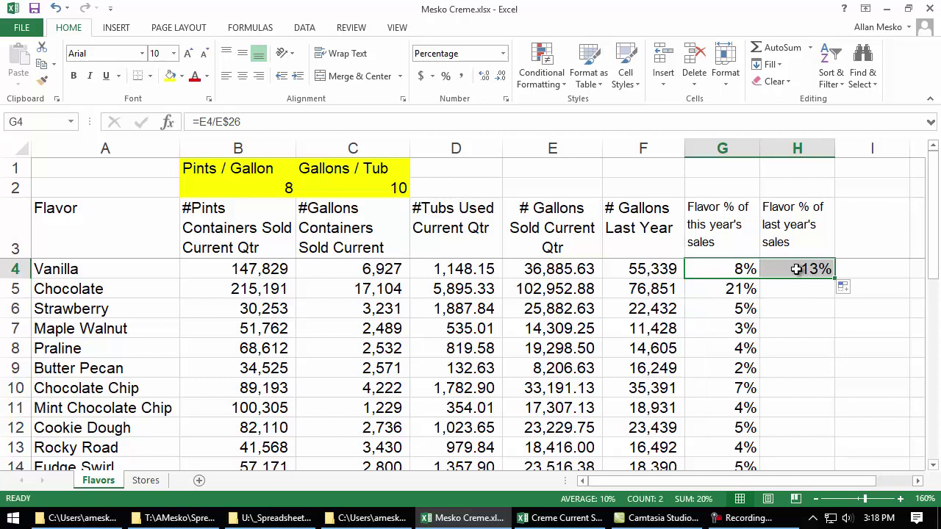
{"action": "double_click", "coordinate": [800, 267]}
{"action": "scroll", "coordinate": [899, 408], "scroll_direction": "down", "scroll_amount": 3}
{"action": "scroll", "coordinate": [895, 419], "scroll_direction": "down", "scroll_amount": 3}
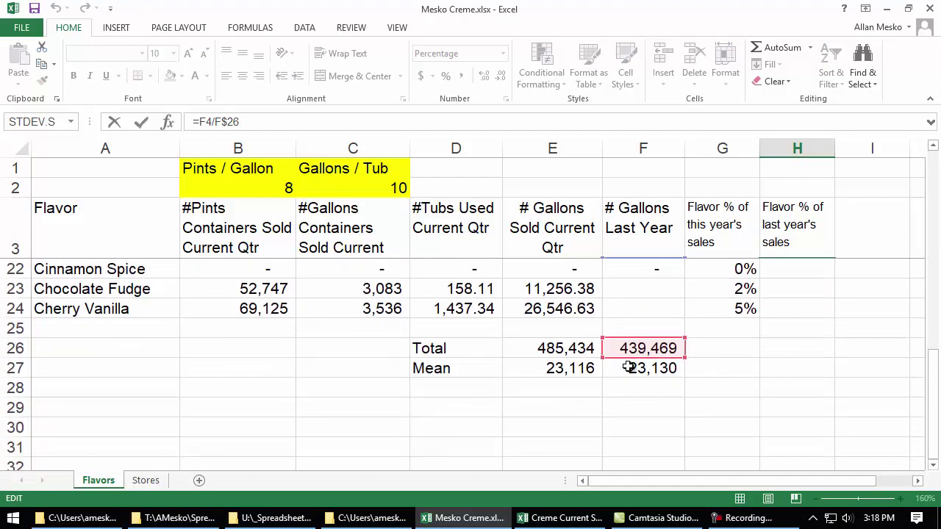
{"action": "scroll", "coordinate": [747, 452], "scroll_direction": "up", "scroll_amount": 6}
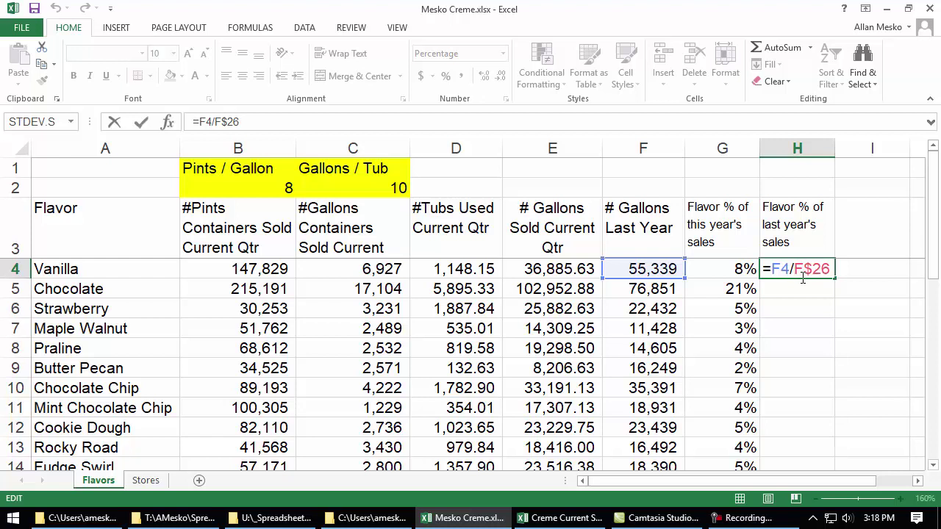
{"action": "key", "text": "Return"}
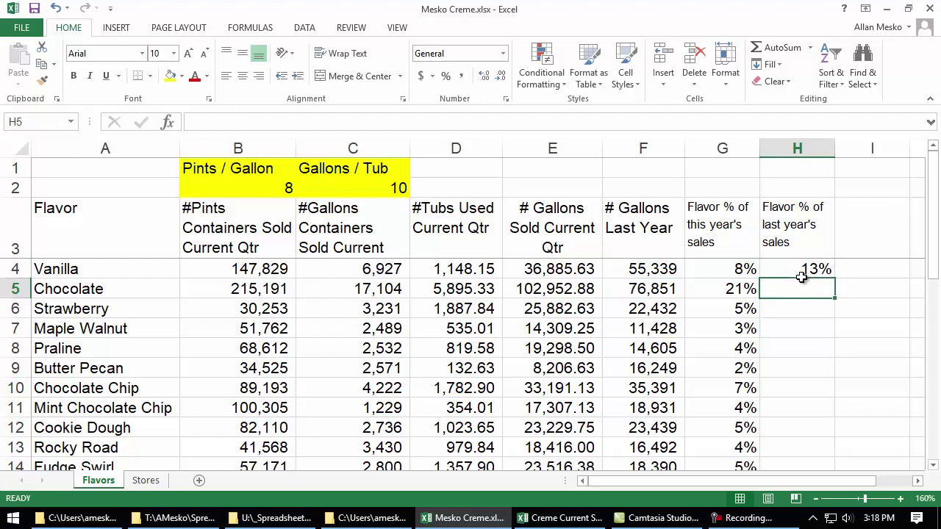
- Fill the last-year percentage formula in H4 down to row 24 and inspect the copied formula for Cinnamon Spice
{"action": "key", "text": "Up"}
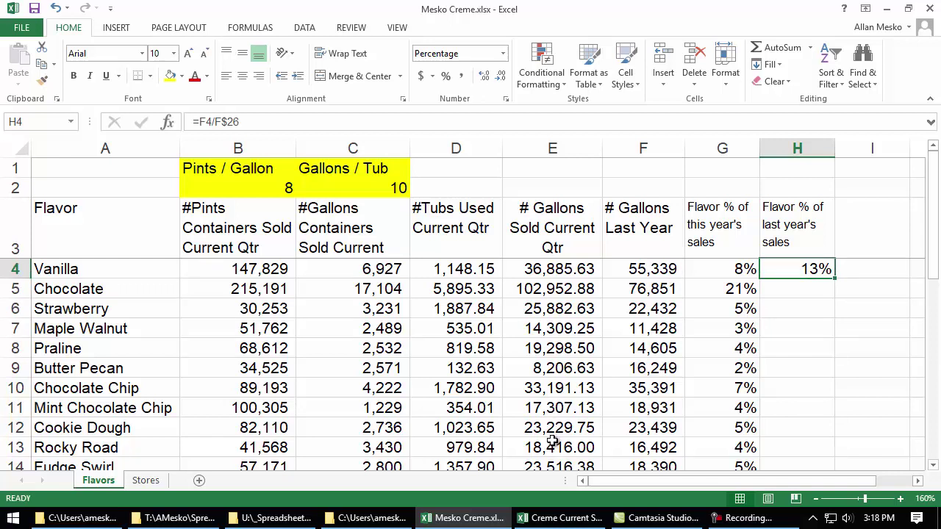
{"action": "double_click", "coordinate": [835, 278]}
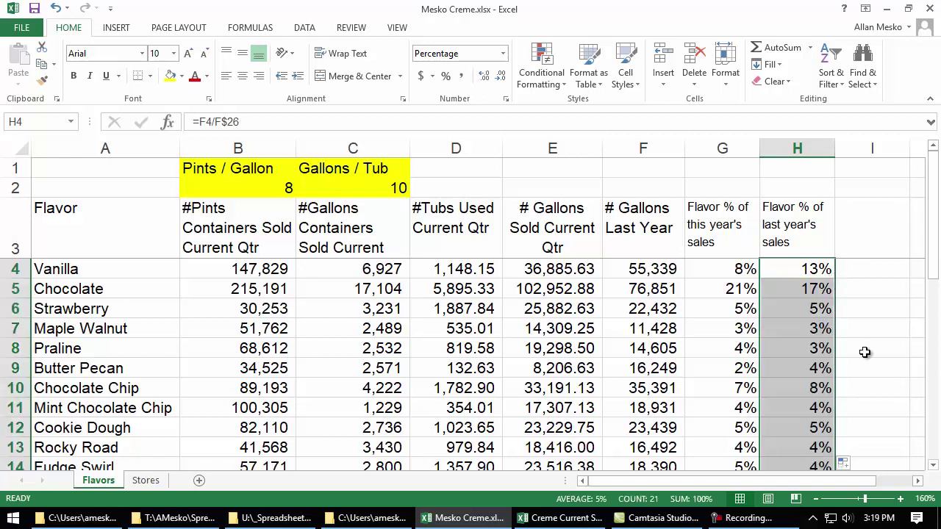
{"action": "scroll", "coordinate": [797, 323], "scroll_direction": "down", "scroll_amount": 4}
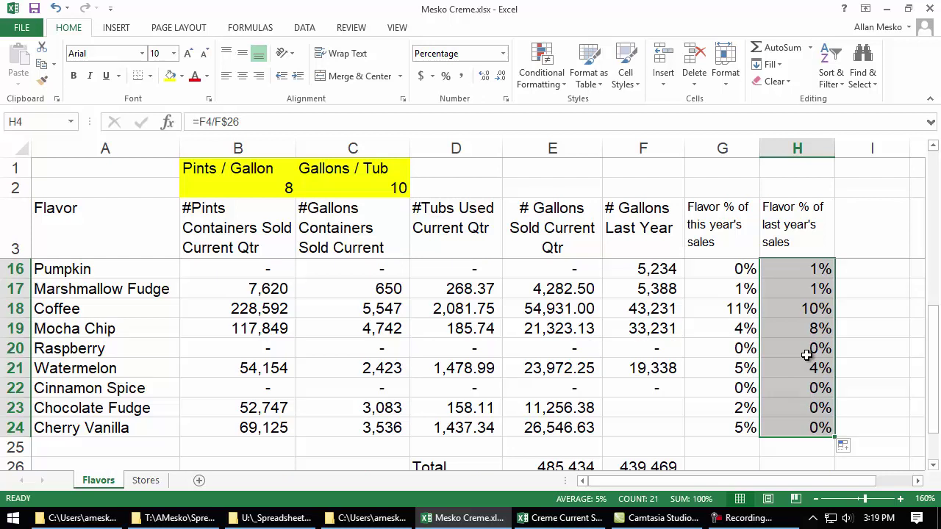
{"action": "double_click", "coordinate": [777, 388]}
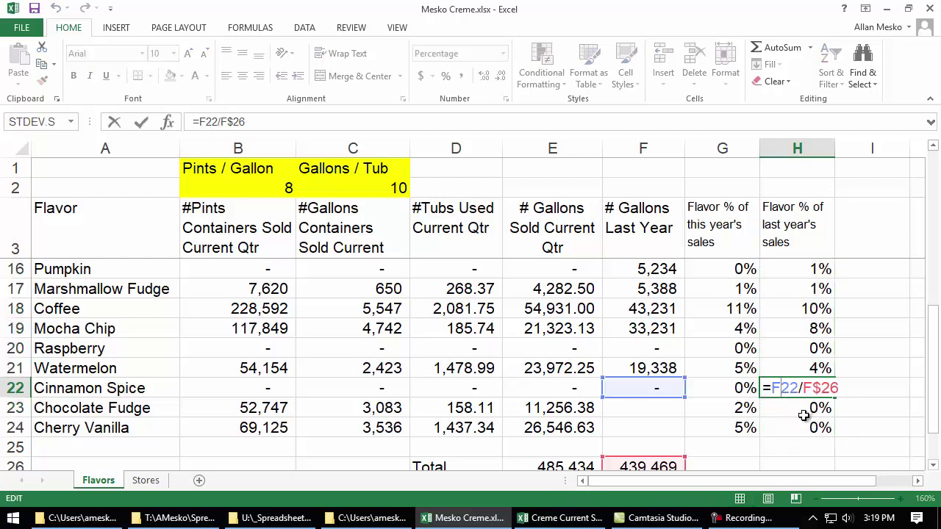
{"action": "key", "text": "Escape"}
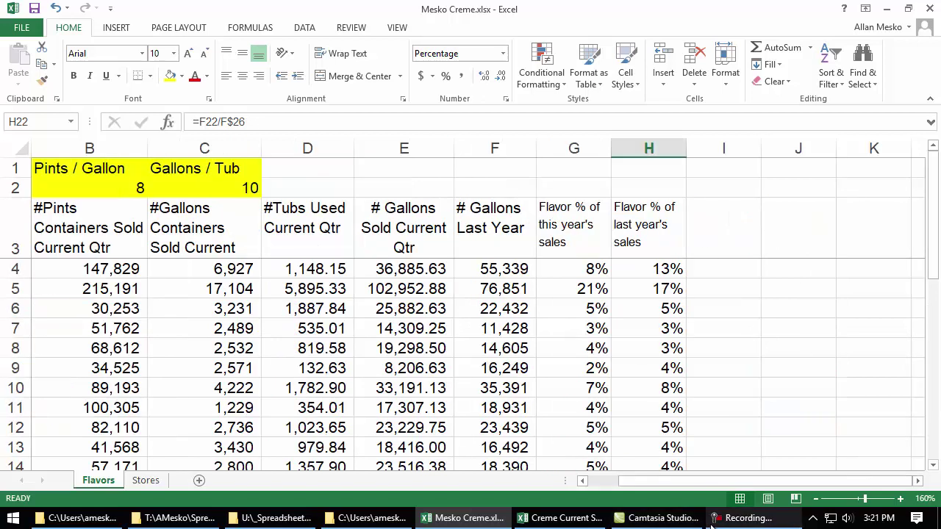
{"action": "mouse_move", "coordinate": [711, 524]}
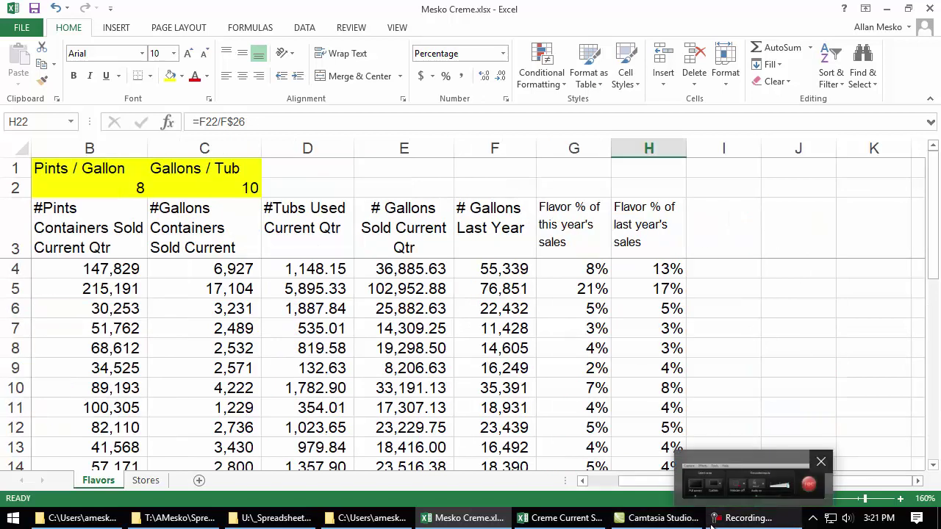
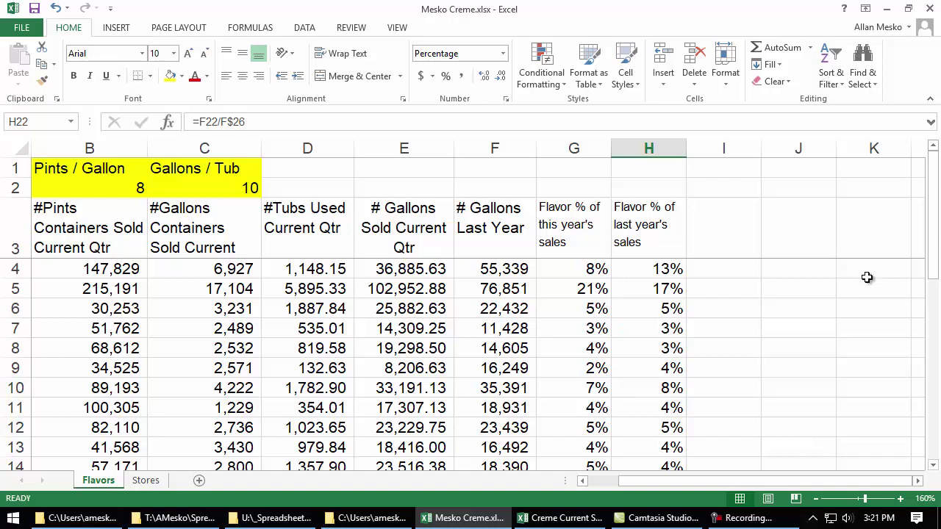
- Enter the heading OLD in M3 and the heading NEW in N3, in the empty area beyond the flavor table
{"action": "left_click", "coordinate": [916, 482]}
{"action": "left_click", "coordinate": [916, 482]}
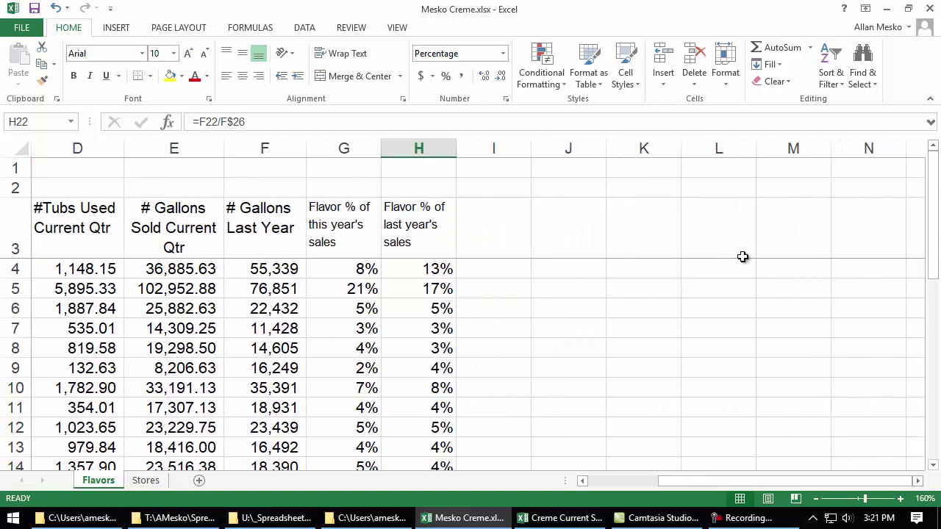
{"action": "left_click", "coordinate": [783, 246]}
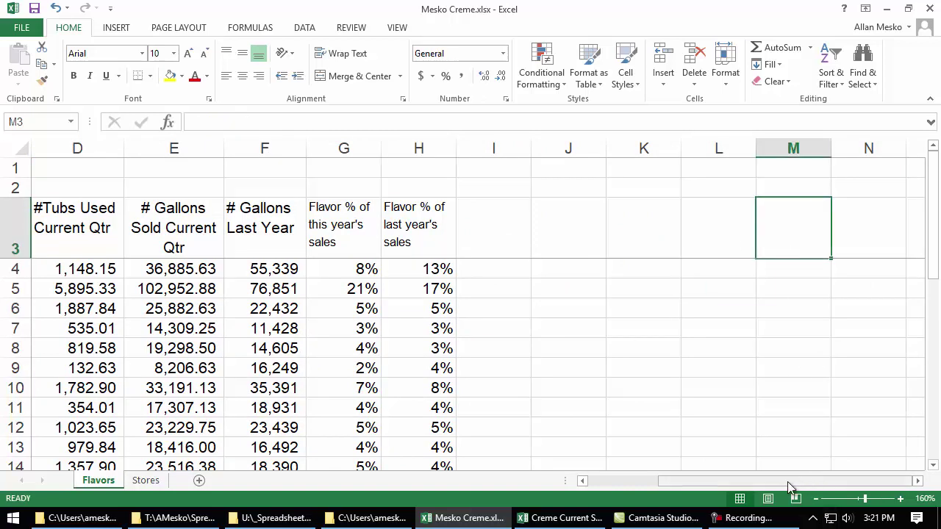
{"action": "type", "text": "OLD"}
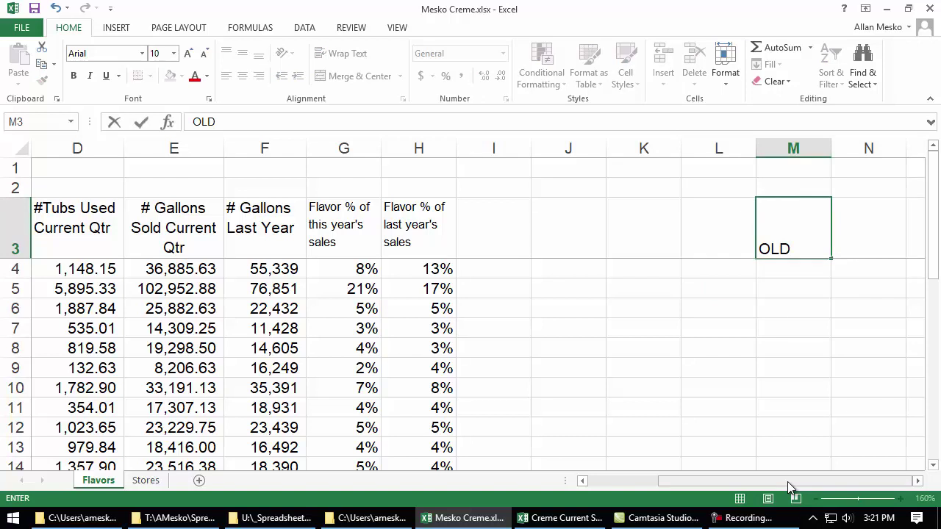
{"action": "key", "text": "Tab"}
{"action": "key", "text": "Tab"}
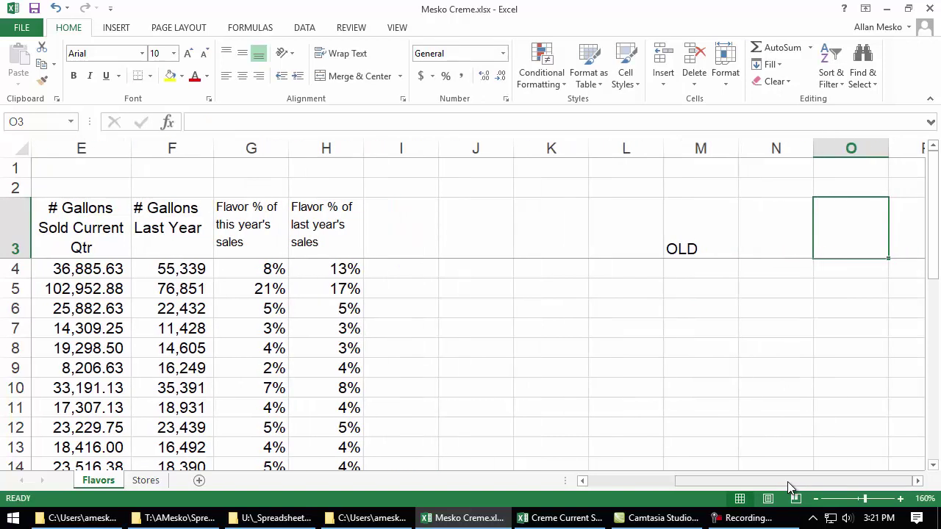
{"action": "key", "text": "BackSpace"}
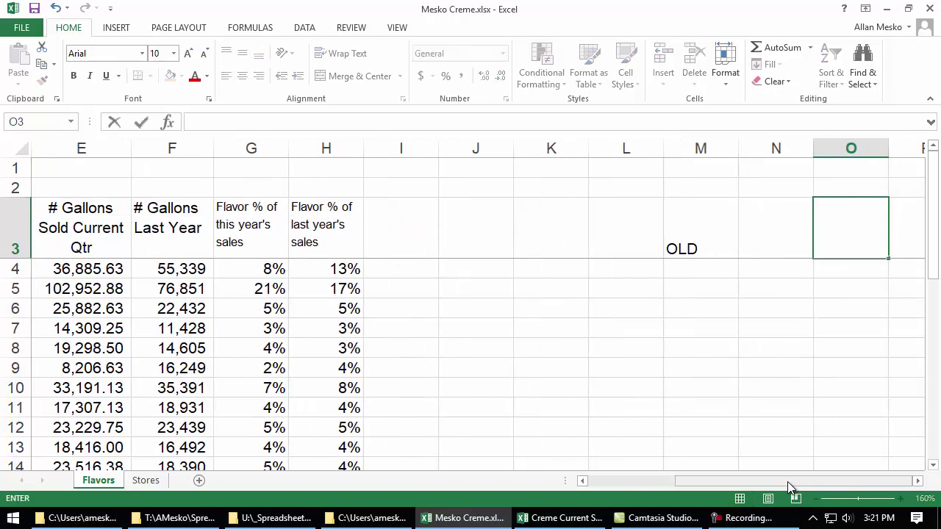
{"action": "key", "text": "Left"}
{"action": "type", "text": "NEW"}
{"action": "key", "text": "Tab"}
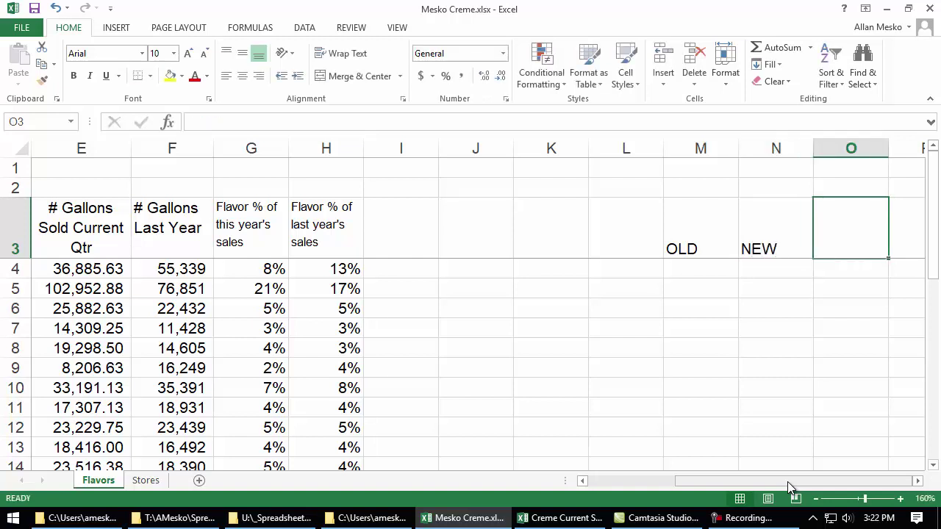
- Enter the heading ACT DIFFERENCE in O3, beside the NEW heading
{"action": "type", "text": "ACT"}
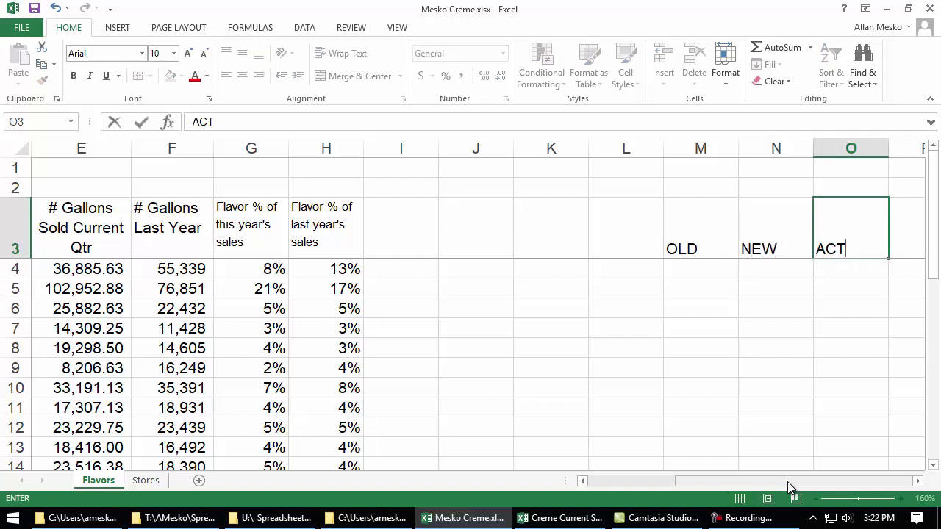
{"action": "type", "text": " DIFFERENCE"}
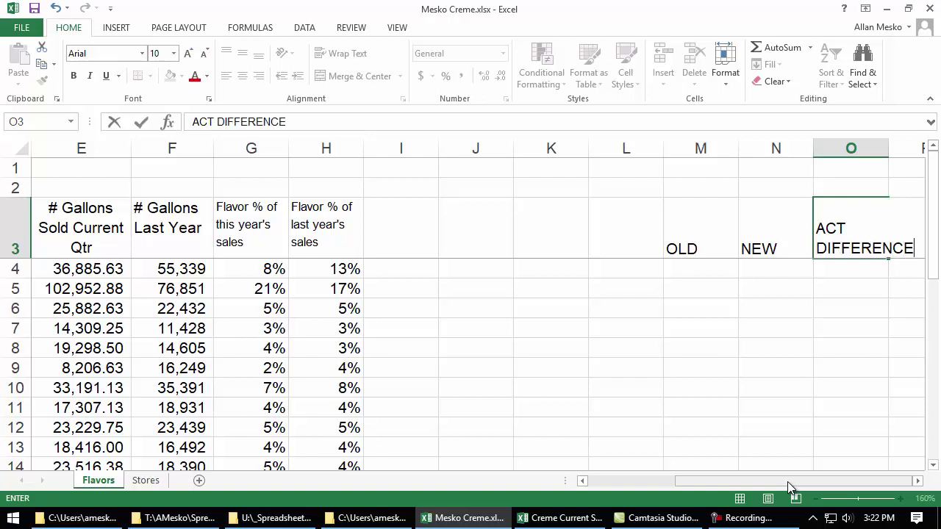
{"action": "key", "text": "Return"}
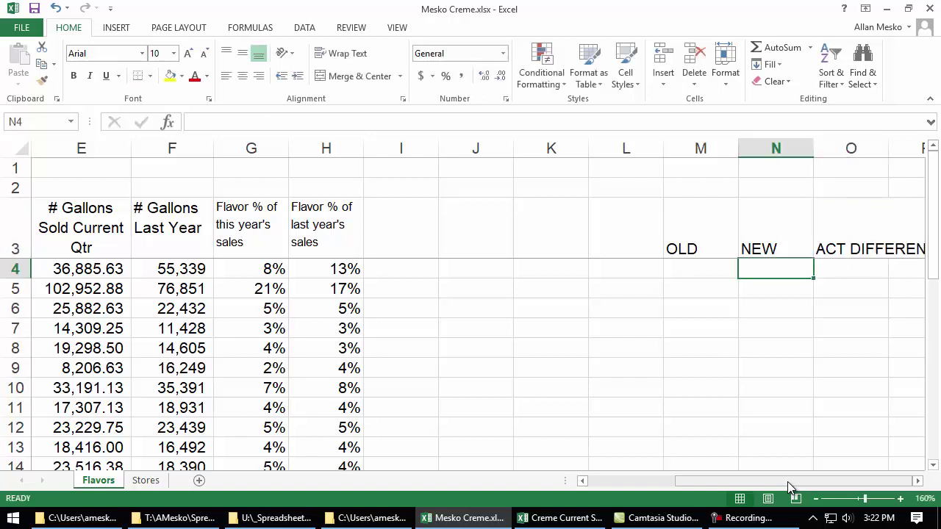
- Add a separate line reading NEW - OLD to the O3 heading and autofit the width of column O
{"action": "double_click", "coordinate": [846, 223]}
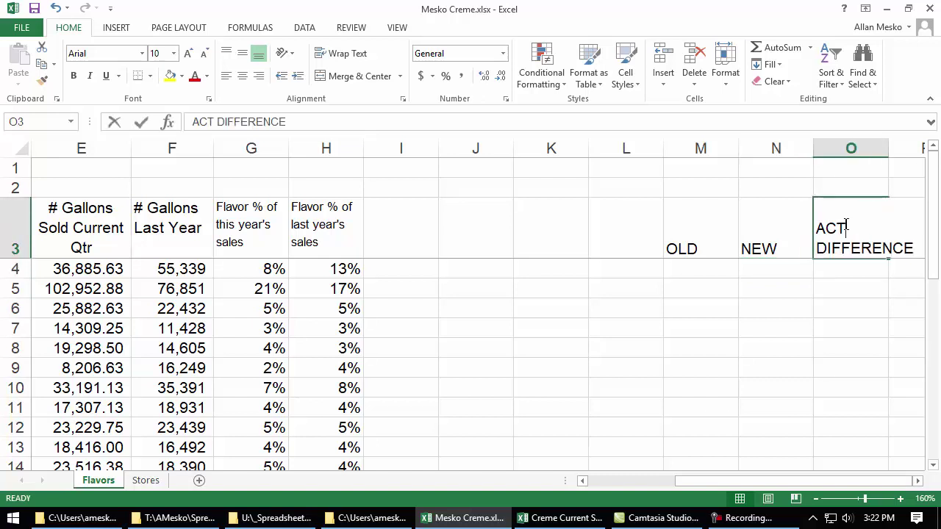
{"action": "double_click", "coordinate": [919, 251]}
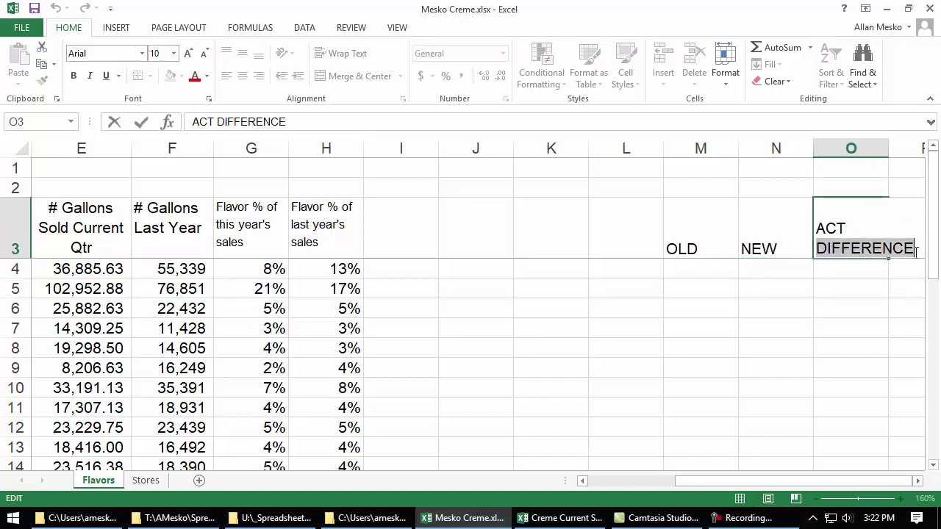
{"action": "left_click", "coordinate": [916, 251]}
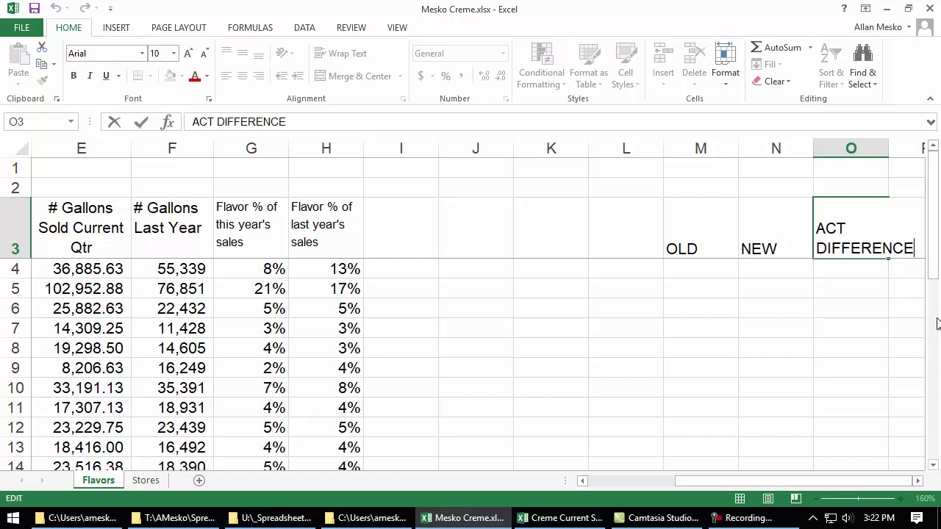
{"action": "key", "text": "alt+Return"}
{"action": "type", "text": "NEW - "}
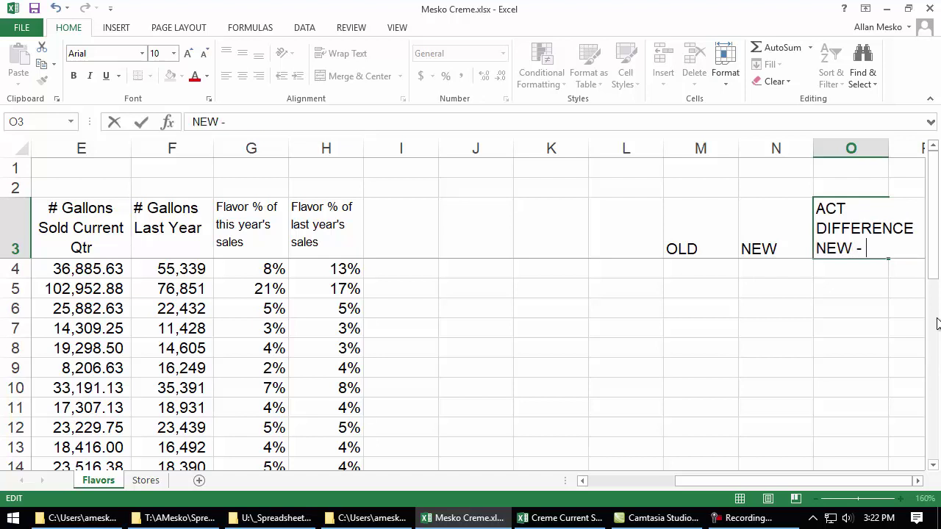
{"action": "type", "text": "OLD"}
{"action": "key", "text": "Return"}
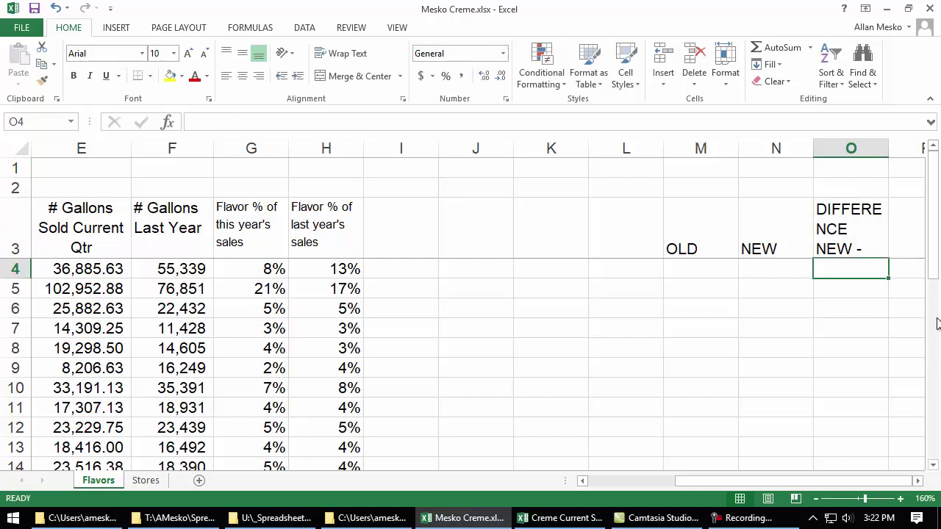
{"action": "double_click", "coordinate": [888, 148]}
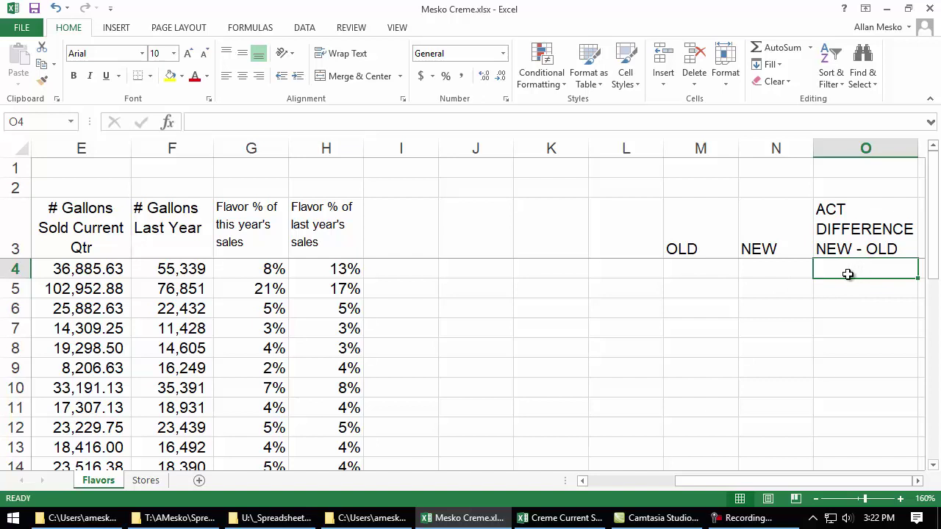
- Enter the sample values 100 under OLD in M4 and 130 under NEW in N4
{"action": "left_click", "coordinate": [714, 274]}
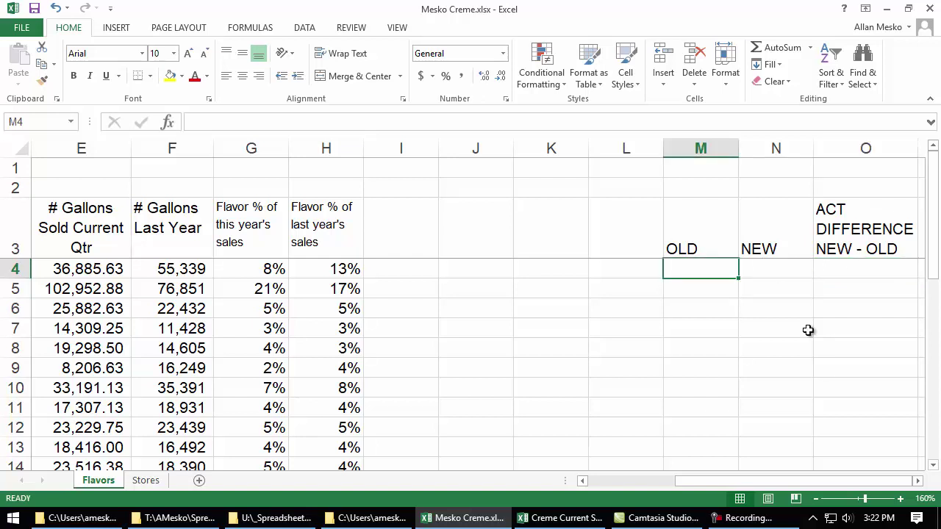
{"action": "type", "text": "100"}
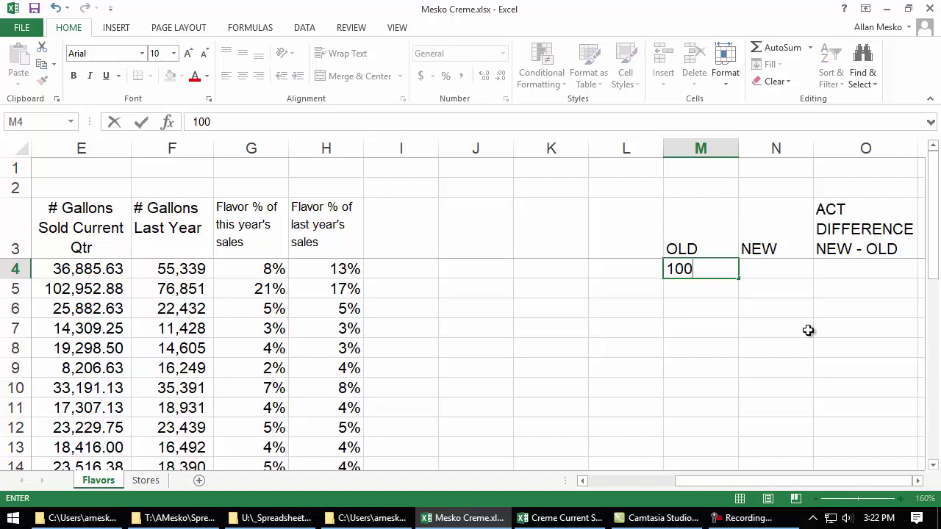
{"action": "key", "text": "Tab"}
{"action": "type", "text": "130"}
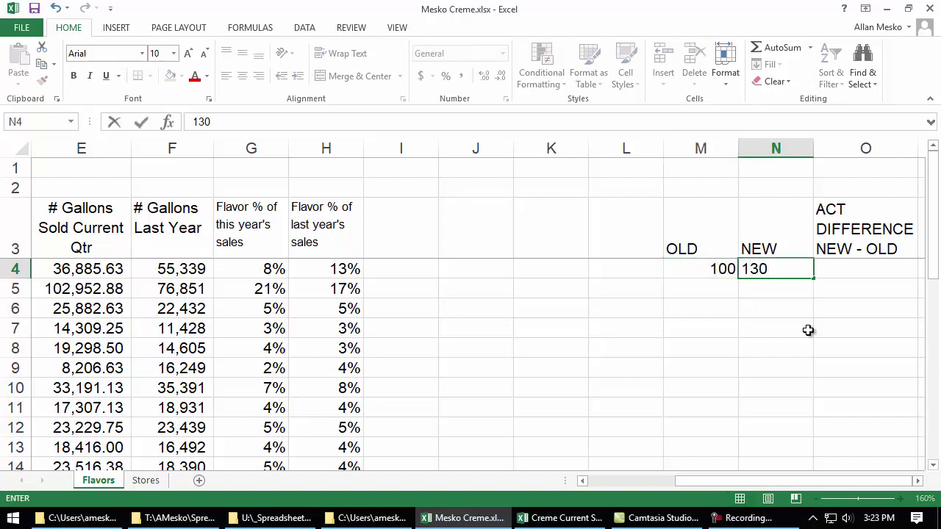
{"action": "key", "text": "Tab"}
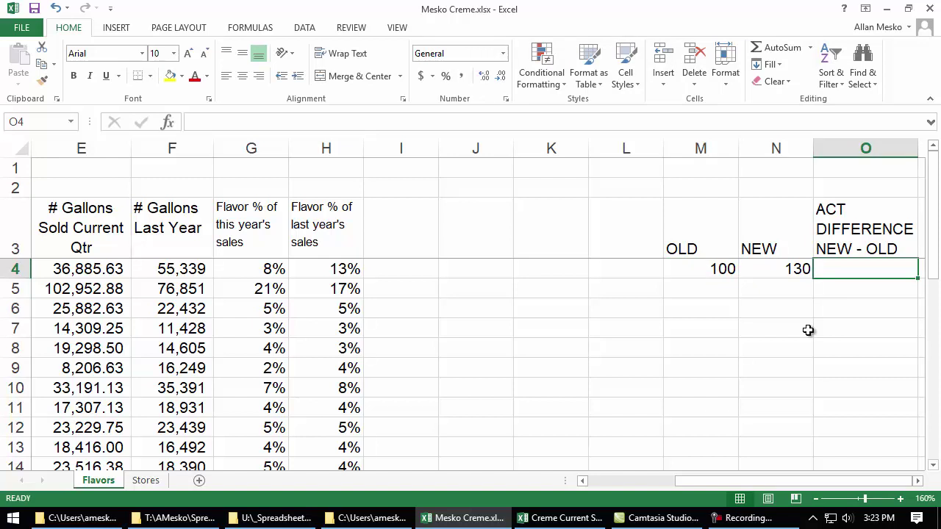
- Calculate the actual difference in O4 with the formula =N4-M4
{"action": "type", "text": "="}
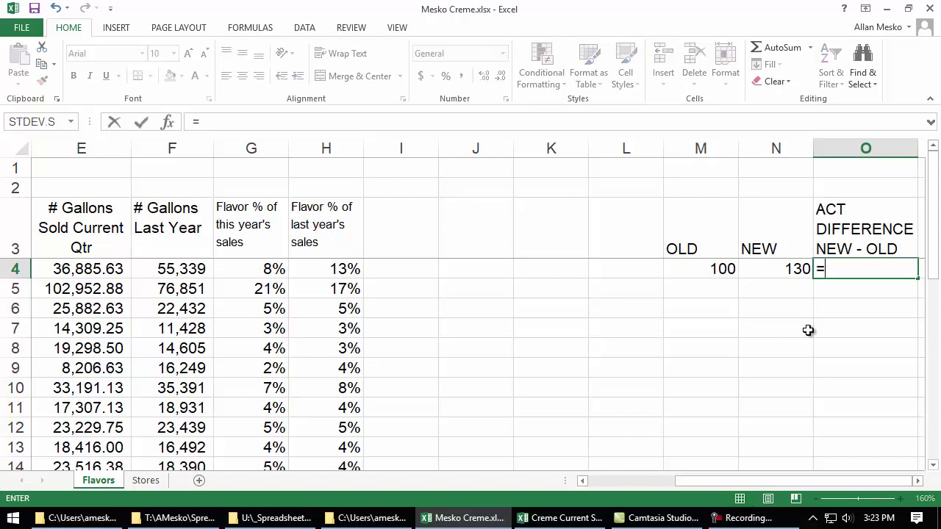
{"action": "left_click", "coordinate": [777, 271]}
{"action": "type", "text": "-"}
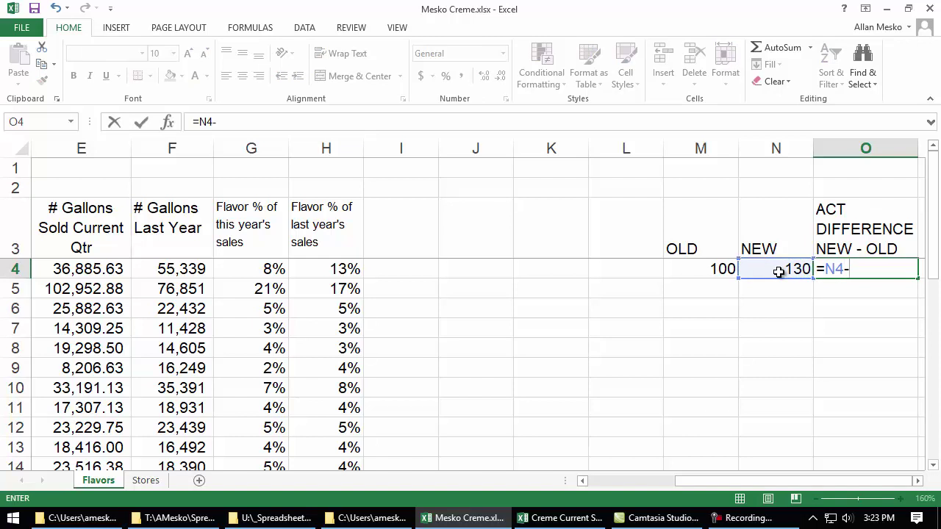
{"action": "left_click", "coordinate": [713, 269]}
{"action": "key", "text": "Return"}
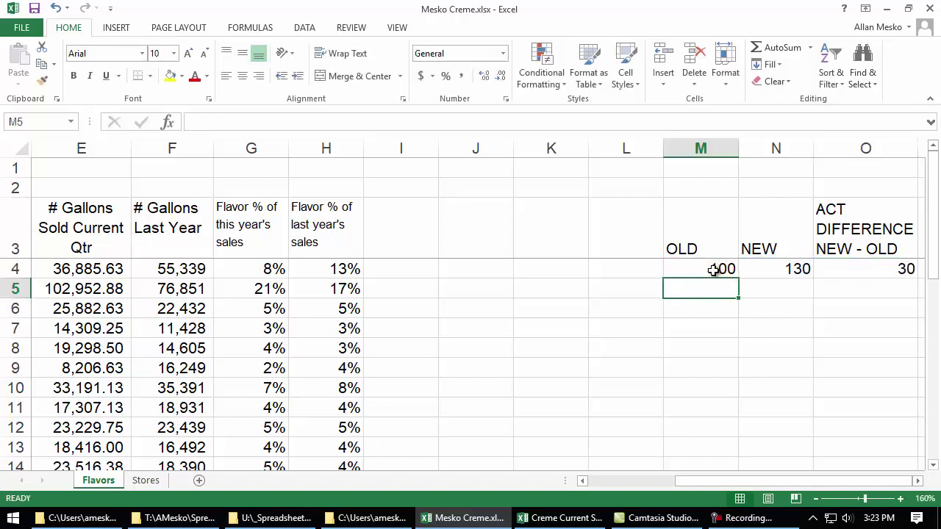
- Enter the heading % Change in P3 and select the empty cell P4 beneath it
{"action": "left_click", "coordinate": [916, 481]}
{"action": "left_click", "coordinate": [916, 483]}
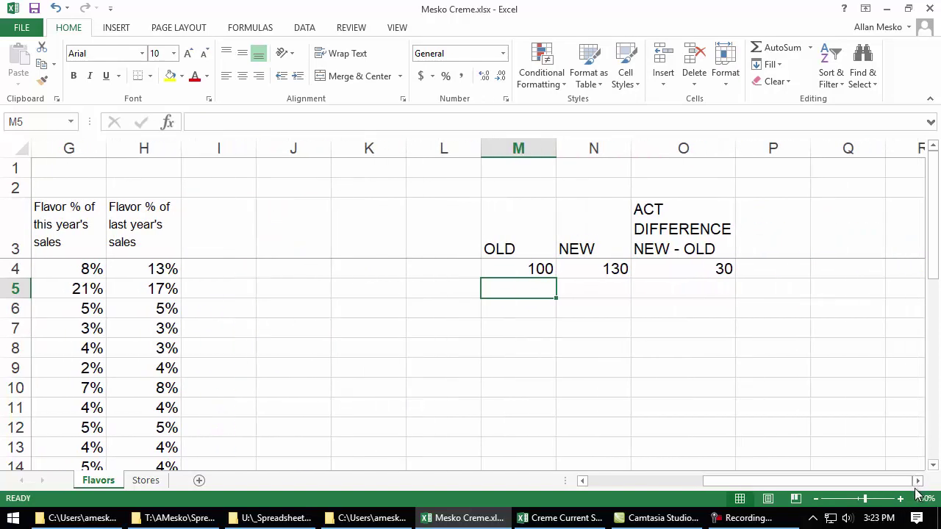
{"action": "left_click", "coordinate": [749, 226]}
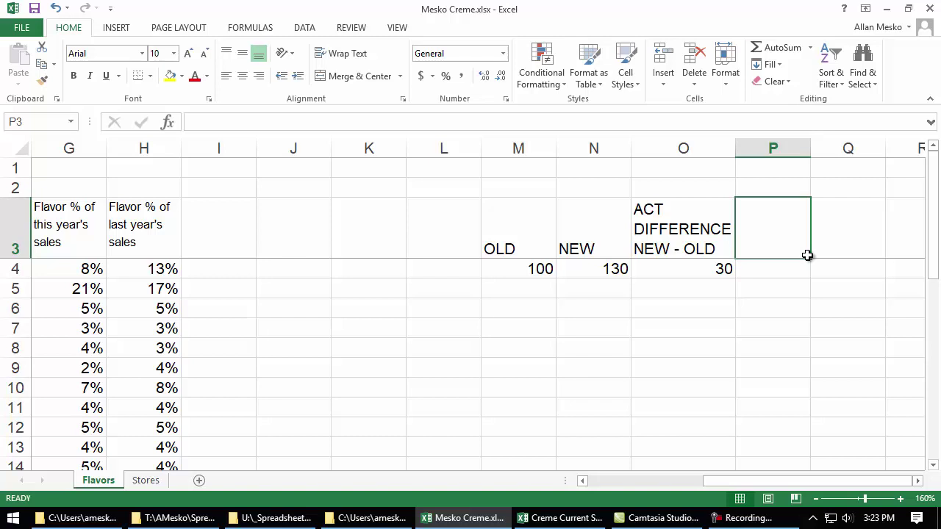
{"action": "type", "text": "% Change"}
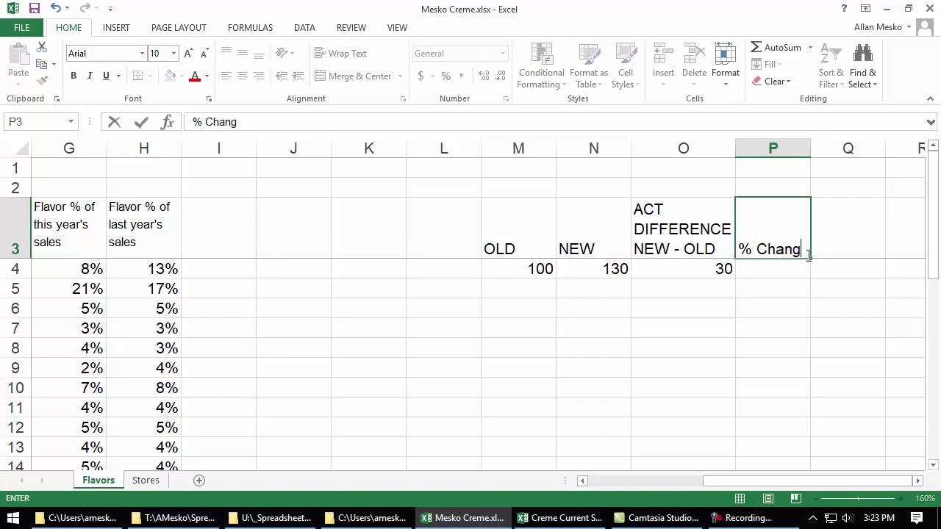
{"action": "key", "text": "Return"}
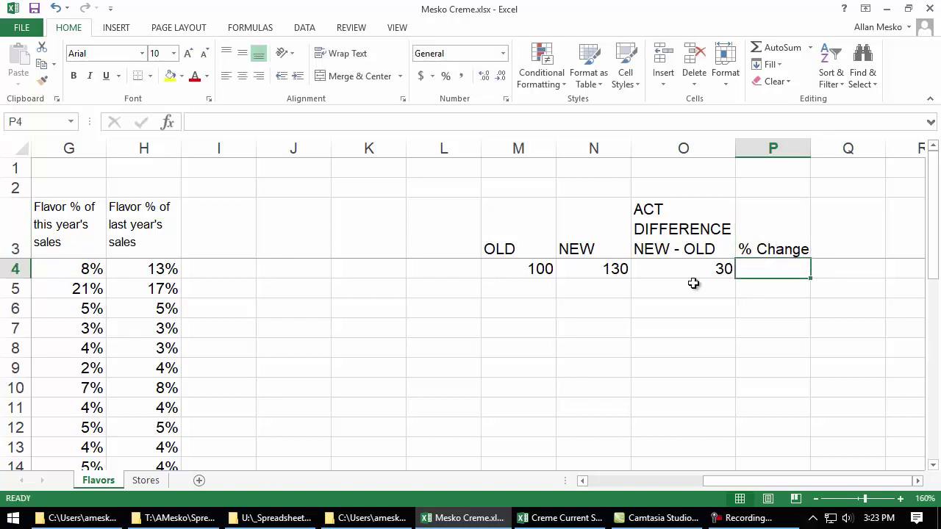
{"action": "left_click", "coordinate": [670, 271]}
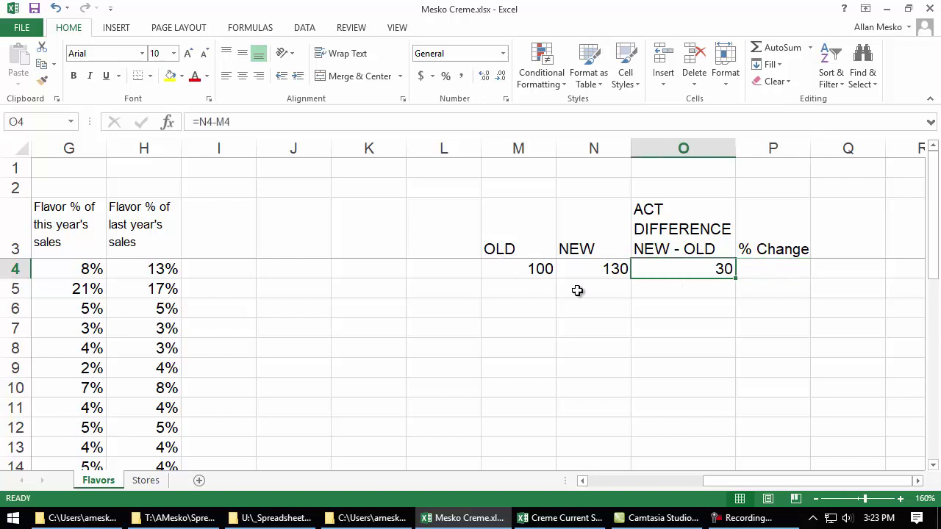
{"action": "left_click", "coordinate": [788, 268]}
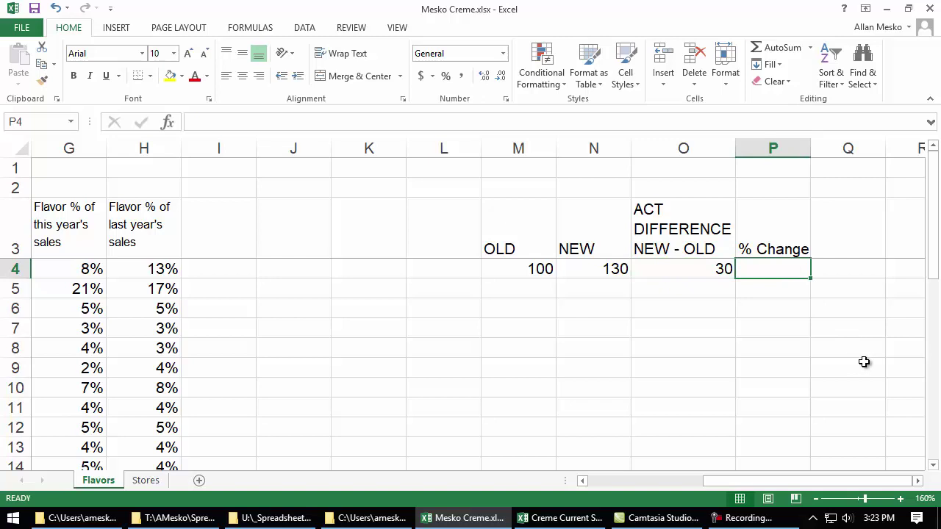
- Calculate the percent change in P4 with the formula =O4/M4 and format the cell as a percentage
{"action": "type", "text": "="}
{"action": "left_click", "coordinate": [683, 267]}
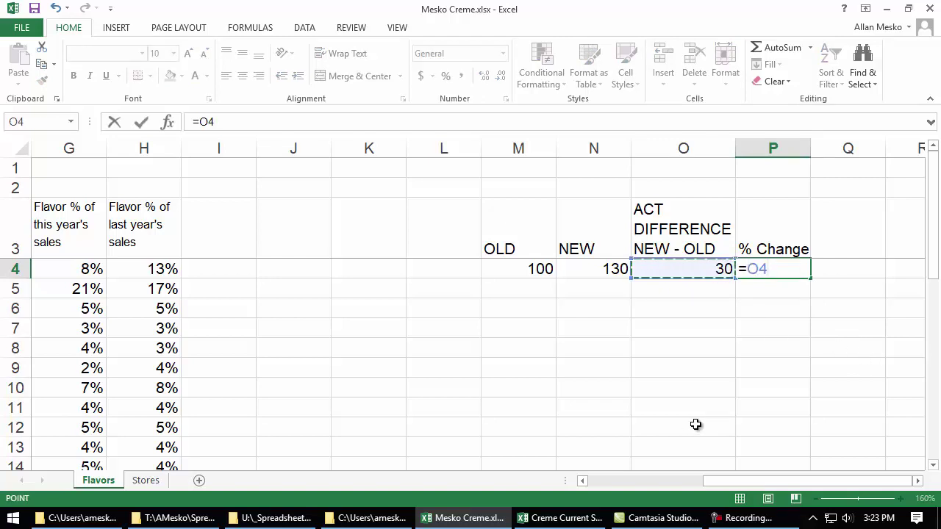
{"action": "type", "text": "/"}
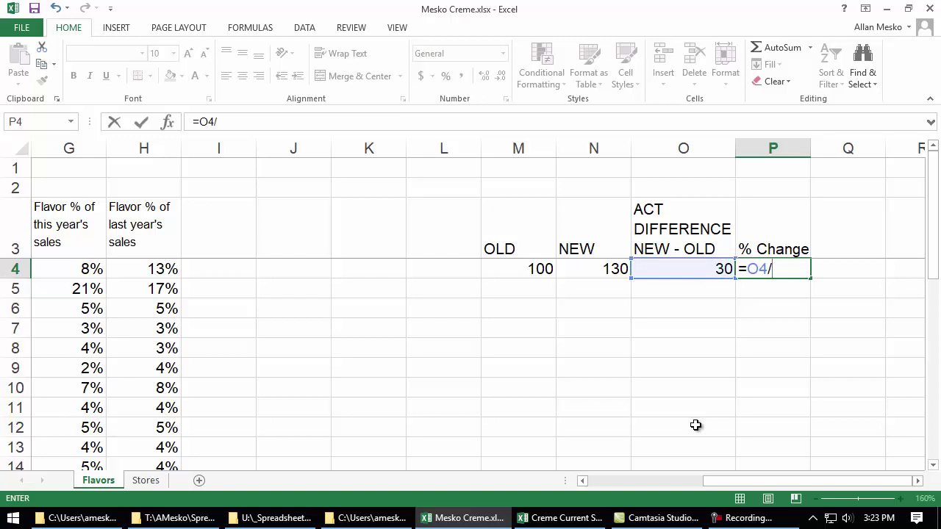
{"action": "left_click", "coordinate": [521, 271]}
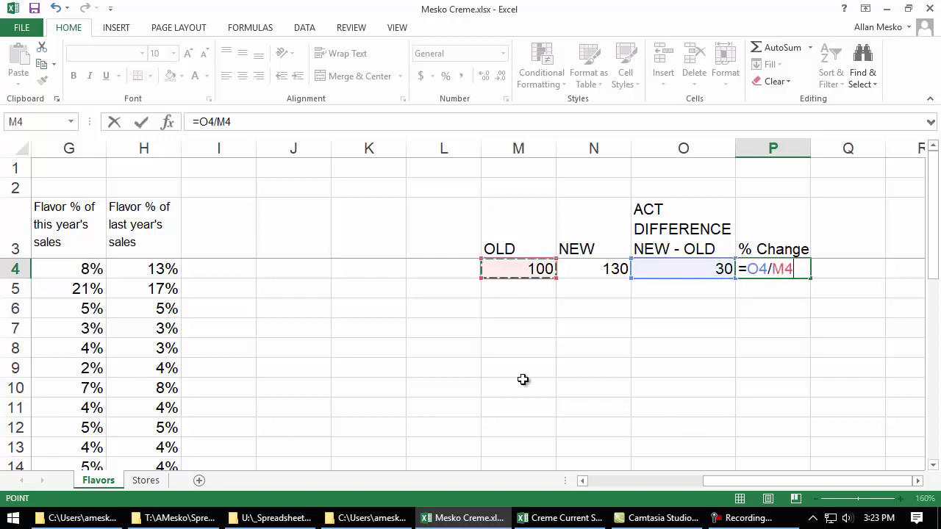
{"action": "key", "text": "Return"}
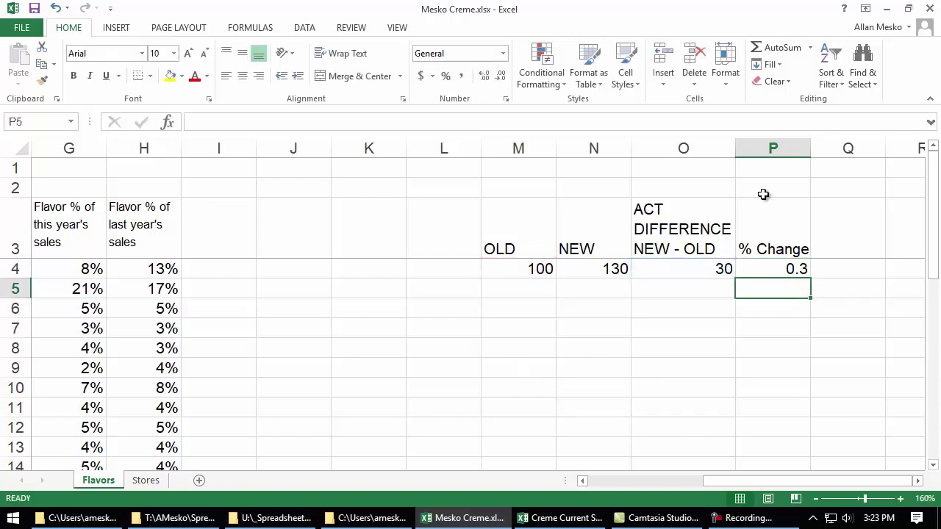
{"action": "left_click", "coordinate": [758, 270]}
{"action": "left_click", "coordinate": [445, 76]}
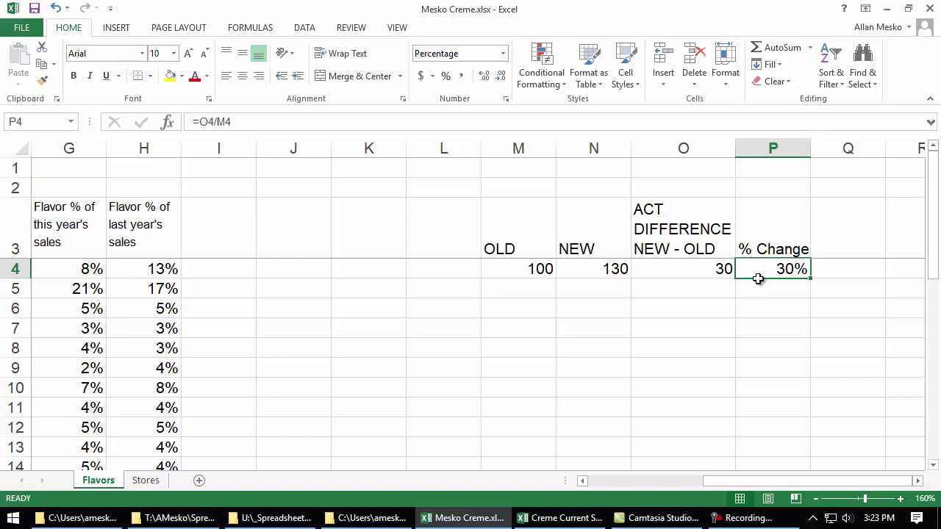
- Change the sample OLD value in M4 to 50
{"action": "left_click", "coordinate": [531, 271]}
{"action": "type", "text": "50"}
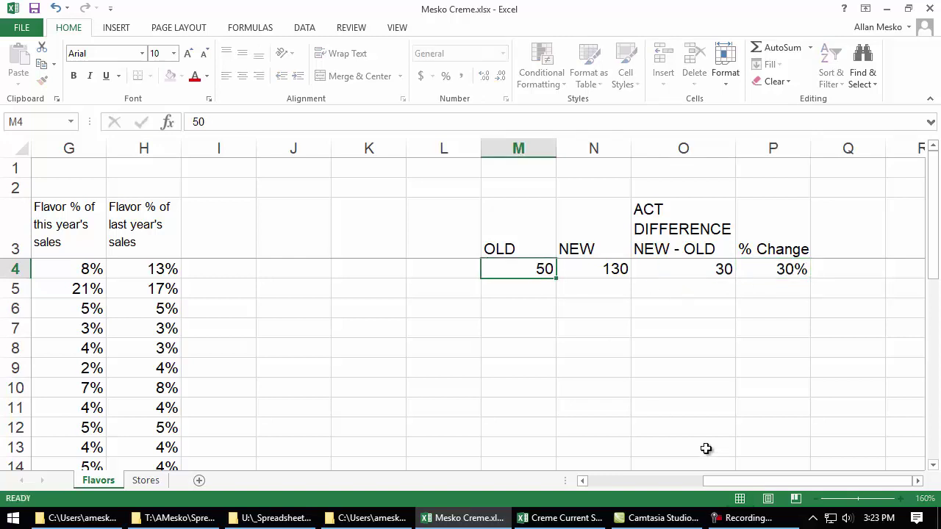
{"action": "key", "text": "Return"}
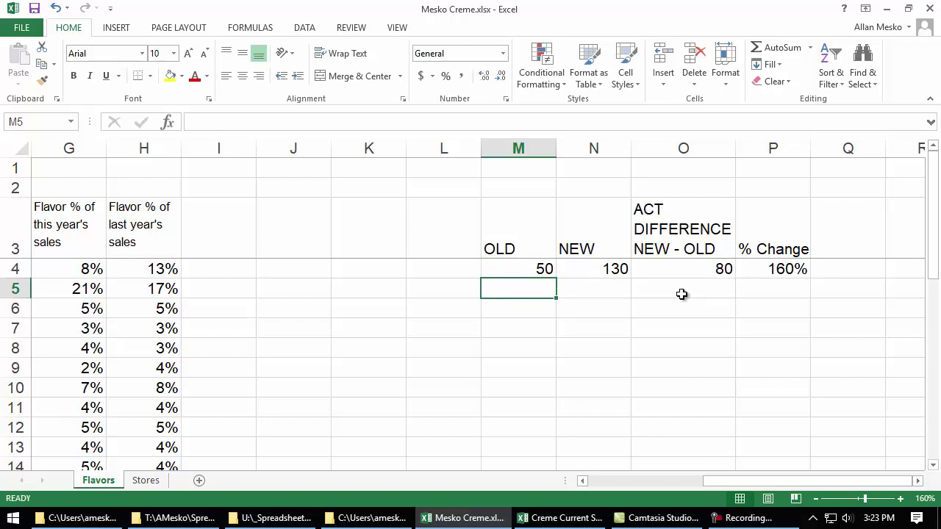
{"action": "left_click", "coordinate": [514, 276]}
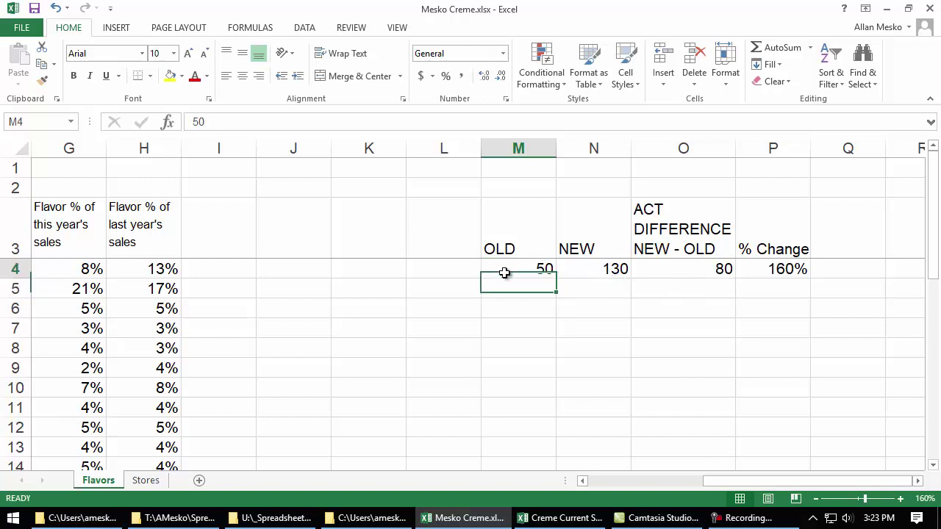
- Add a second line reading ACT / OLD to the % Change heading in P3 and widen column P to fit it
{"action": "double_click", "coordinate": [772, 222]}
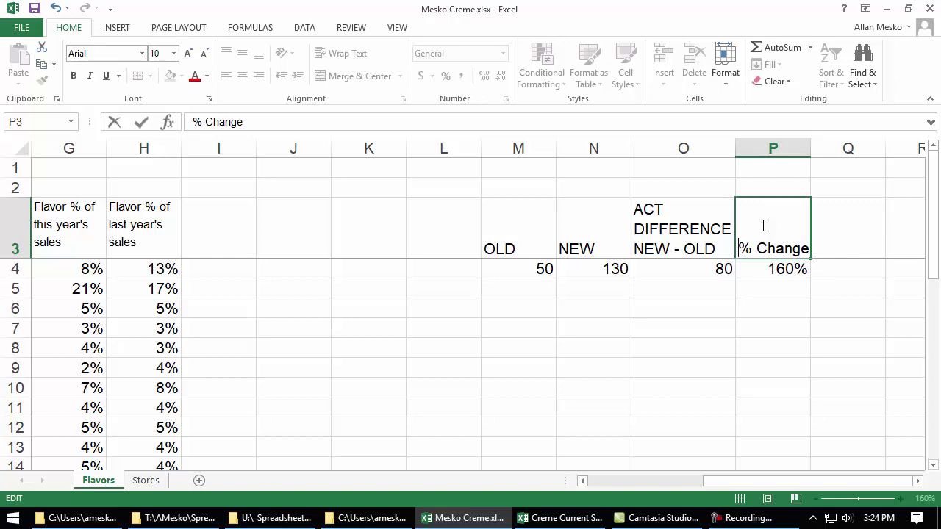
{"action": "key", "text": "Home"}
{"action": "key", "text": "alt+Return"}
{"action": "type", "text": "ACT"}
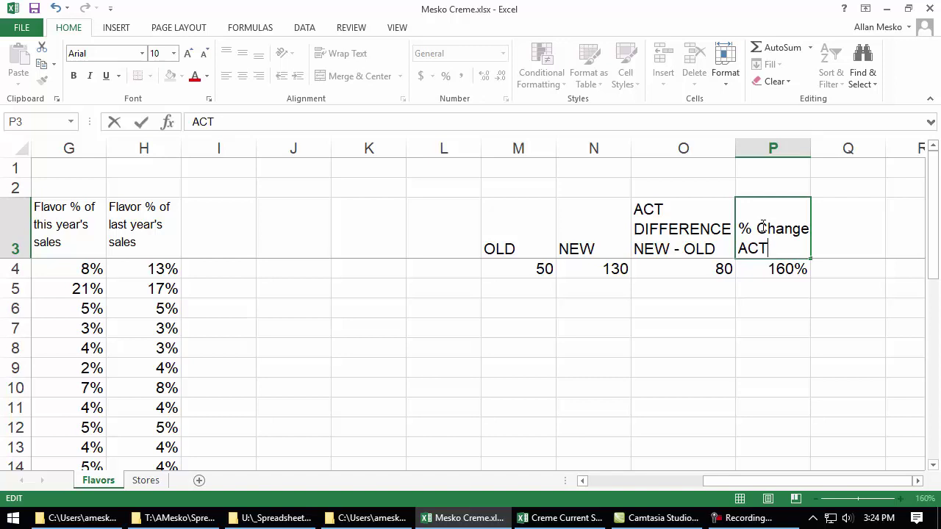
{"action": "type", "text": " / OLD"}
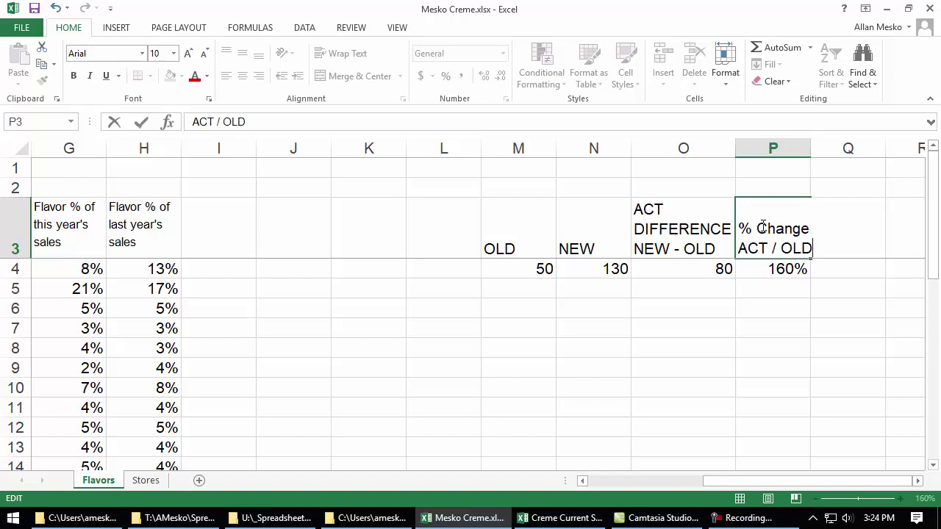
{"action": "key", "text": "Return"}
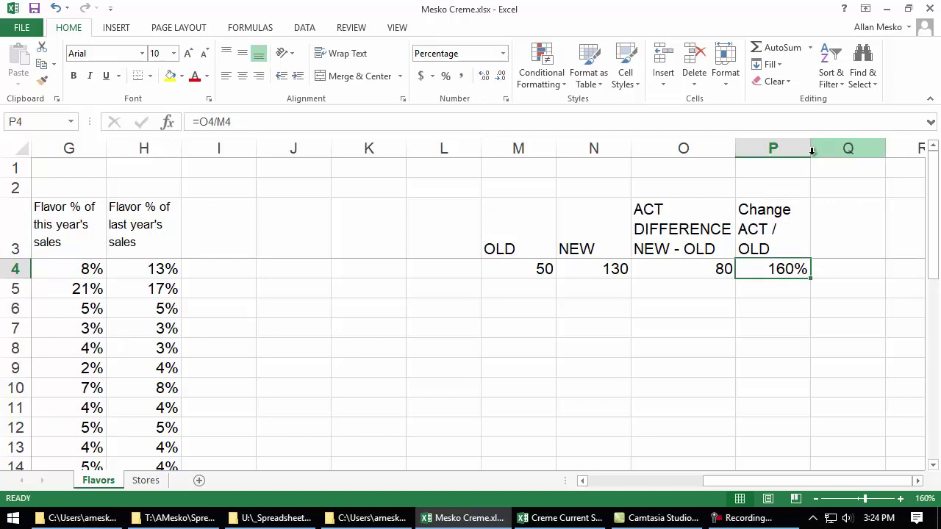
{"action": "left_click_drag", "start_coordinate": [811, 153], "coordinate": [834, 149]}
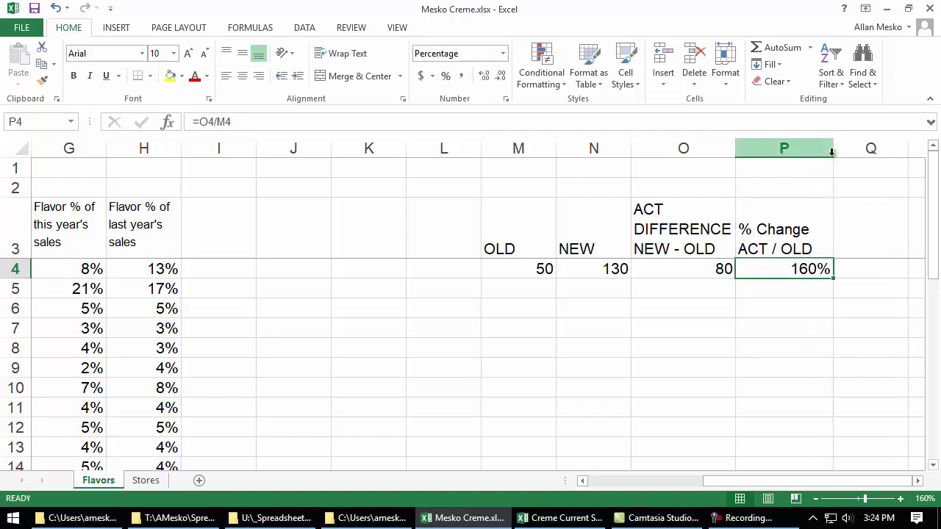
- Set the sample OLD value in M4 back to 100
{"action": "key", "text": "Left"}
{"action": "key", "text": "Left"}
{"action": "key", "text": "Left"}
{"action": "type", "text": "100"}
{"action": "key", "text": "Return"}
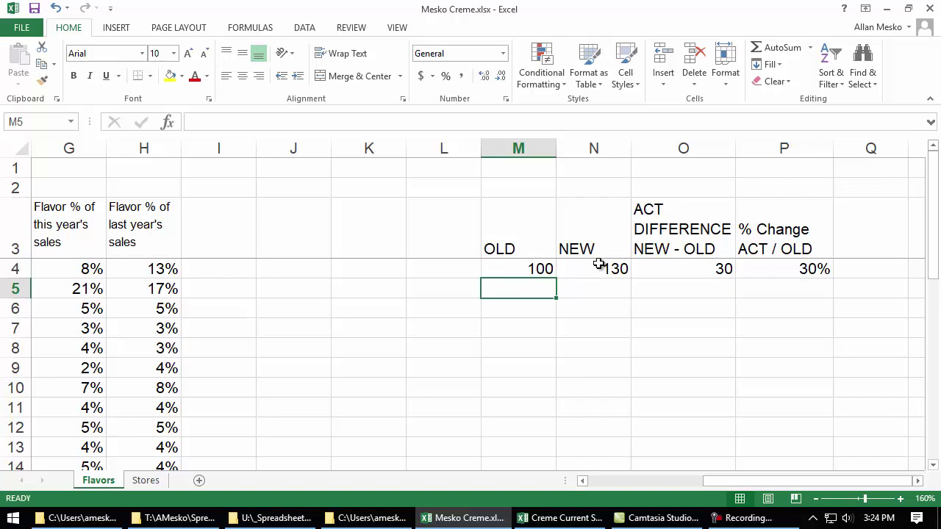
- Enter a second sample row with 130 under OLD in M5 and 100 under NEW in N5
{"action": "type", "text": "130"}
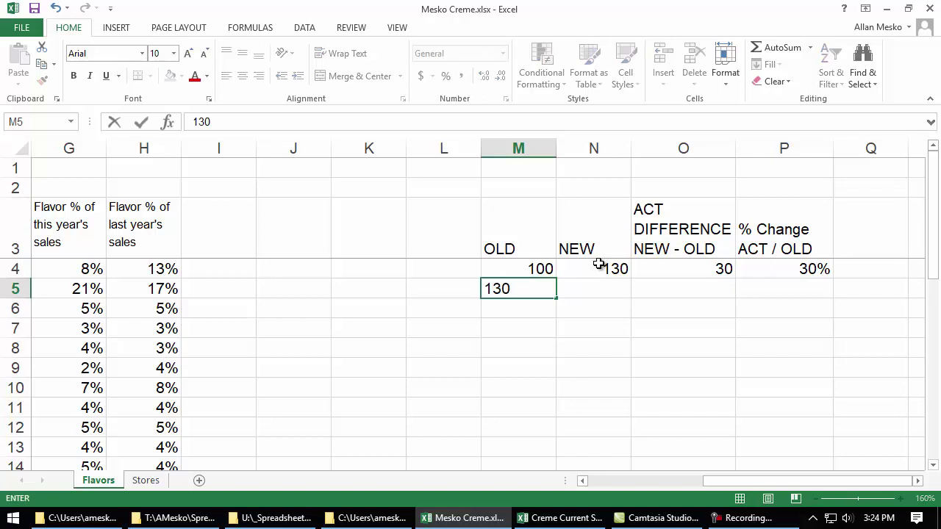
{"action": "key", "text": "Tab"}
{"action": "type", "text": "100"}
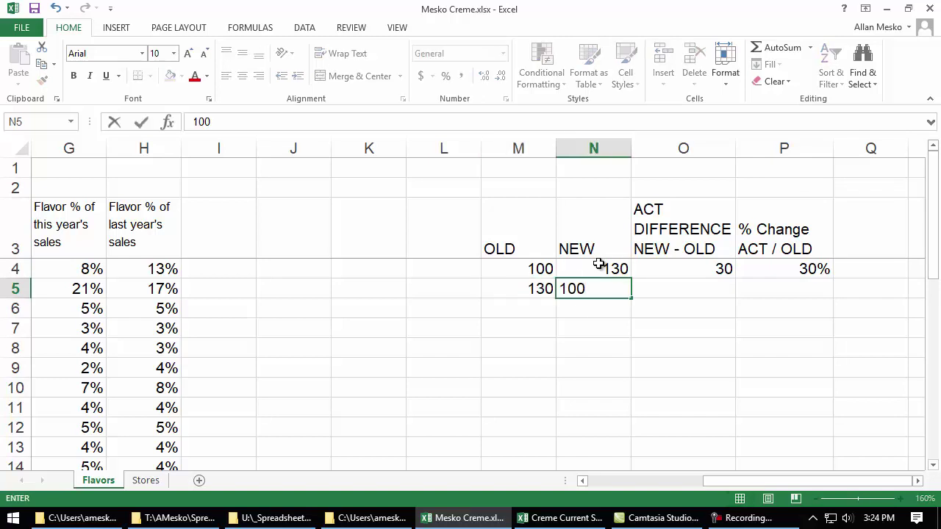
{"action": "key", "text": "Tab"}
- Copy the actual difference and percent change formulas from O4:P4 down to row 5
{"action": "key", "text": "Up"}
{"action": "left_click", "coordinate": [758, 262], "text": "shift"}
{"action": "left_click_drag", "start_coordinate": [833, 280], "coordinate": [834, 291]}
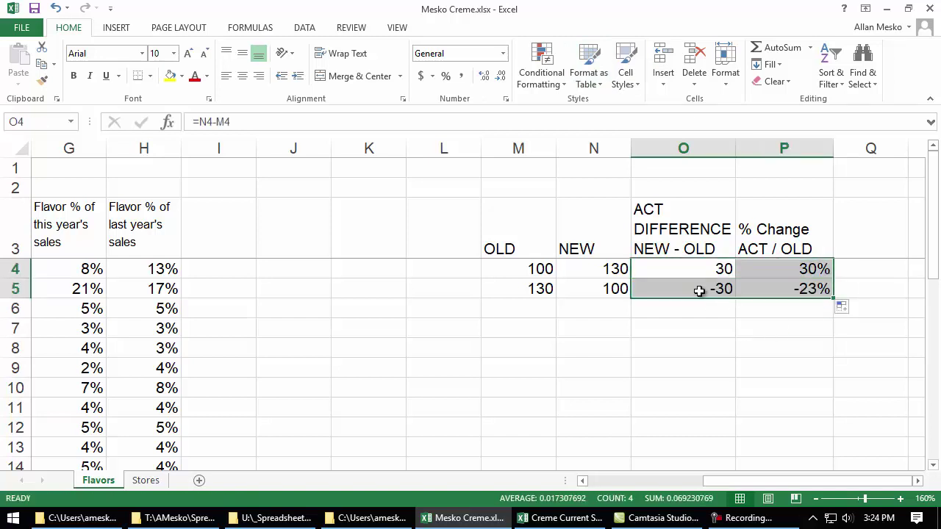
- Examine the formulas in O5 and P5 and compare the OLD, NEW and % Change values of both sample rows
{"action": "left_click", "coordinate": [699, 291]}
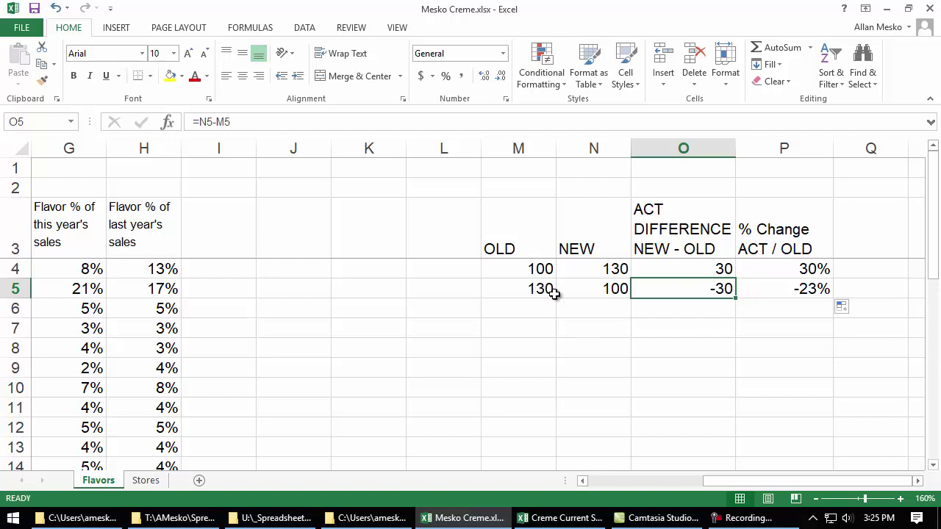
{"action": "left_click", "coordinate": [775, 292]}
{"action": "key", "text": "F2"}
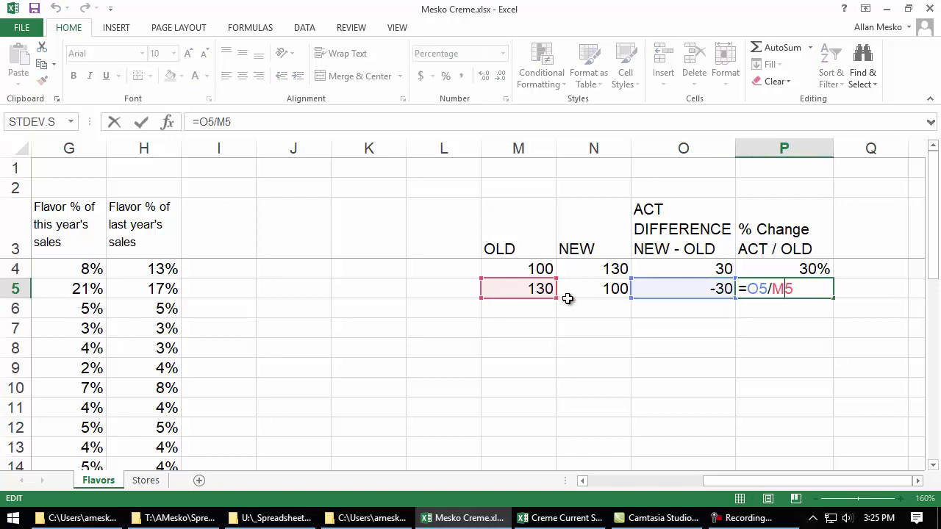
{"action": "key", "text": "ctrl+Return"}
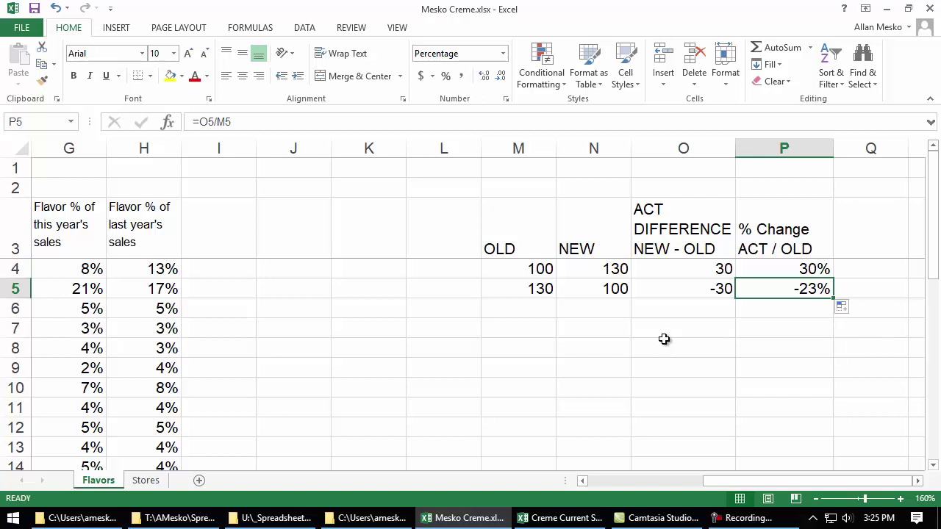
{"action": "left_click", "coordinate": [535, 267]}
{"action": "left_click", "coordinate": [620, 271]}
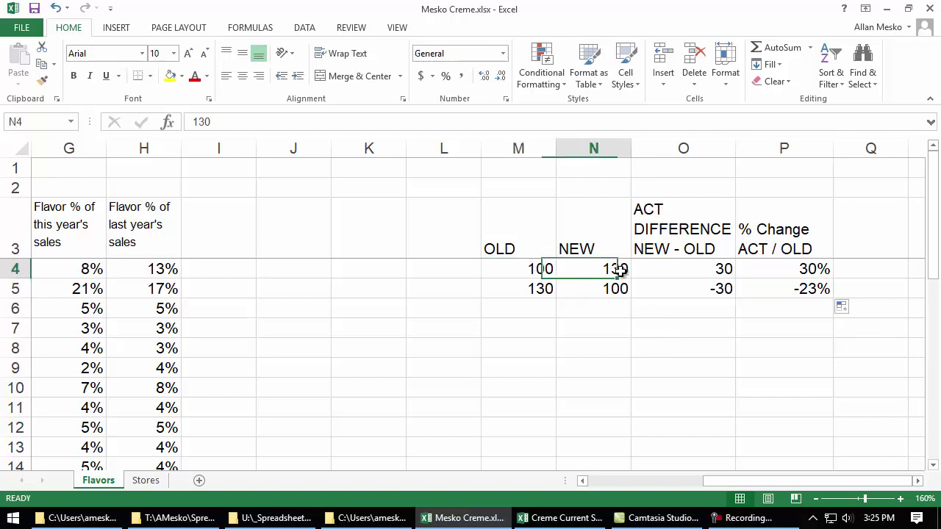
{"action": "left_click", "coordinate": [786, 270]}
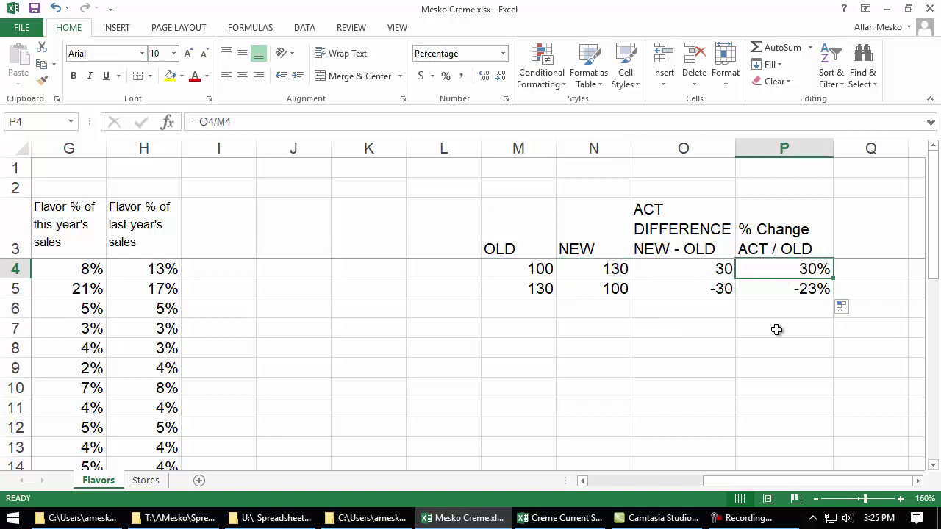
{"action": "left_click", "coordinate": [546, 288]}
{"action": "left_click", "coordinate": [612, 289]}
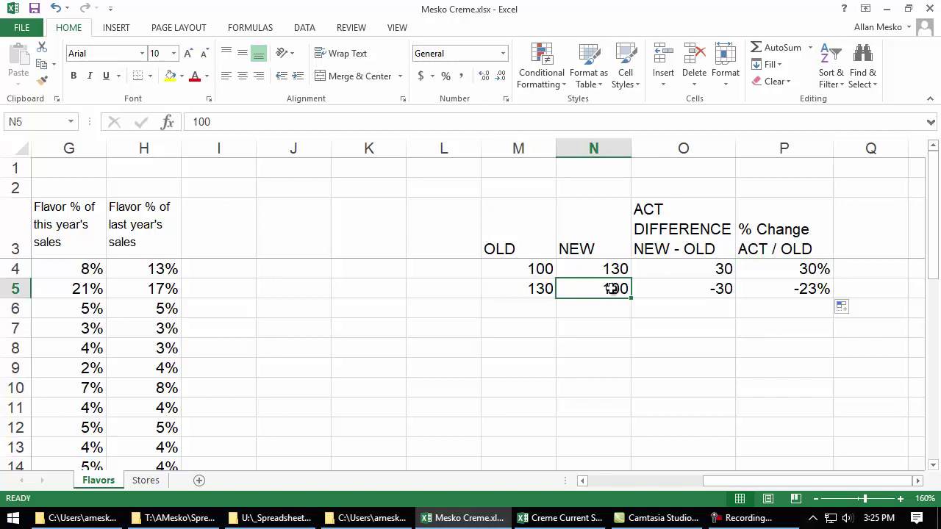
{"action": "left_click", "coordinate": [785, 289]}
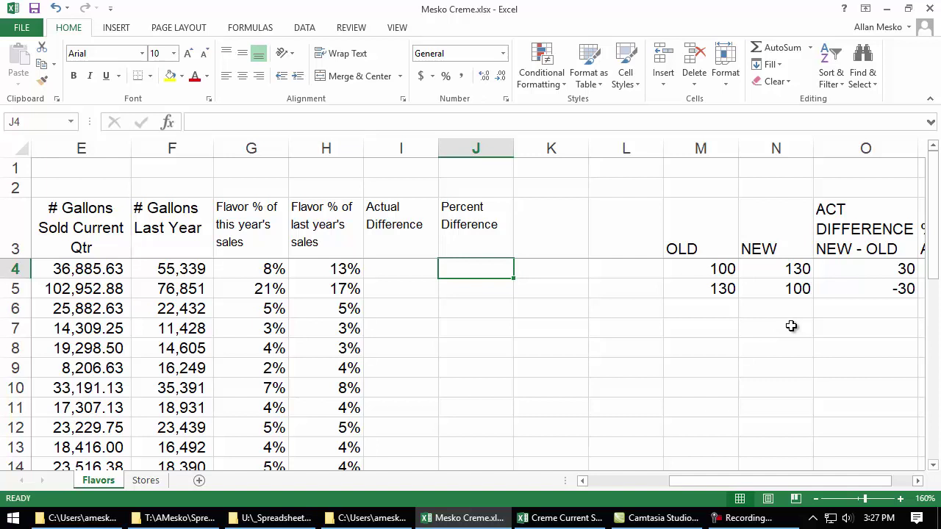
- Calculate the first flavor's Actual Difference in I4 with the formula =E4-F4
{"action": "left_click", "coordinate": [394, 271]}
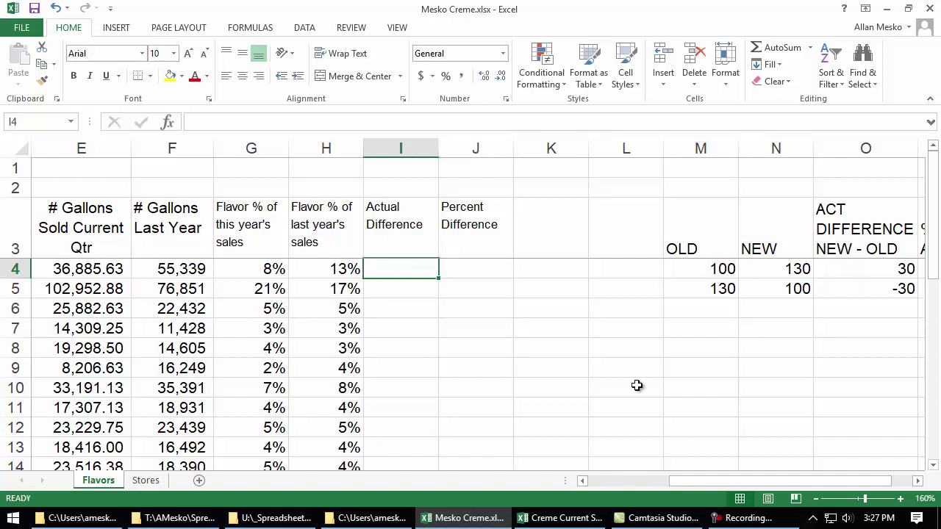
{"action": "left_click", "coordinate": [583, 482]}
{"action": "left_click", "coordinate": [582, 481]}
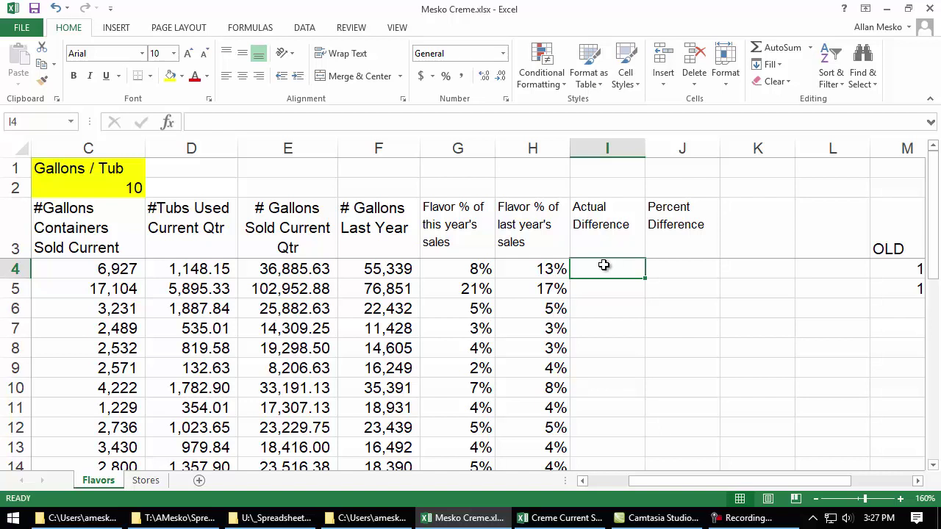
{"action": "type", "text": "="}
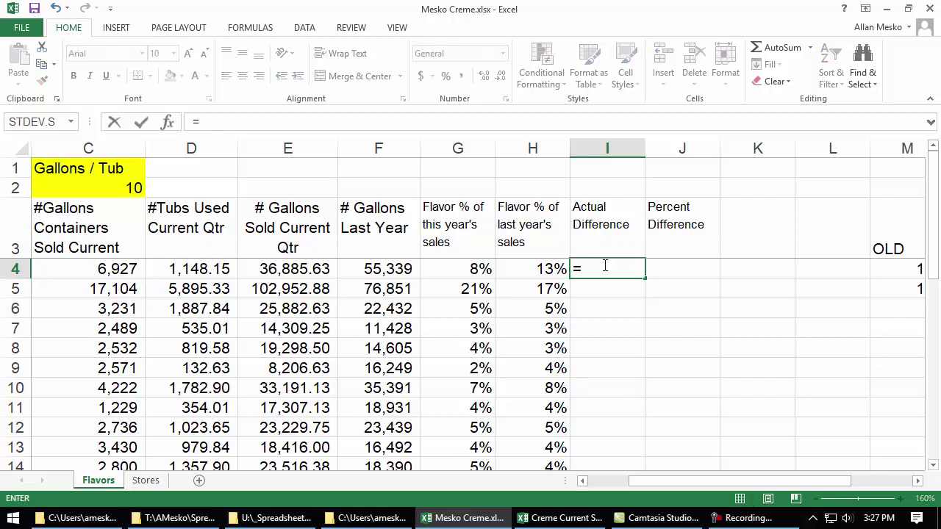
{"action": "left_click", "coordinate": [289, 268]}
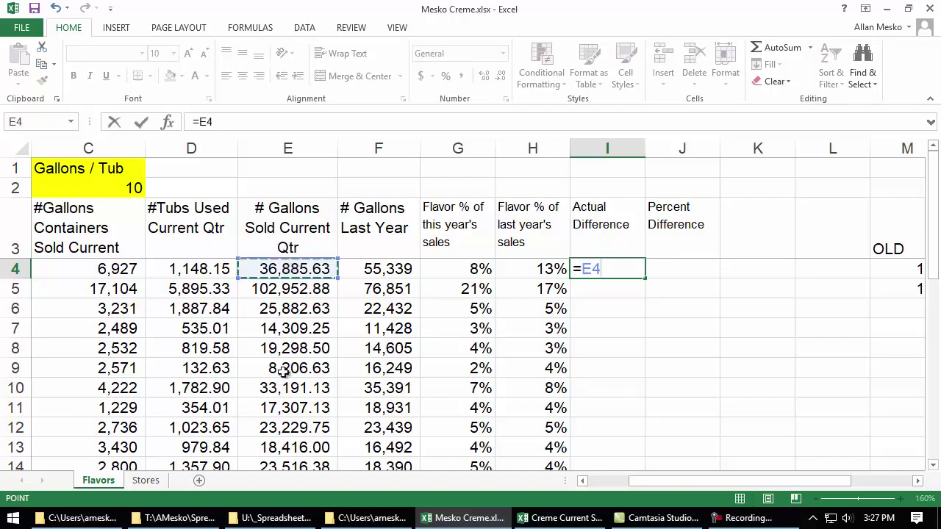
{"action": "type", "text": "-"}
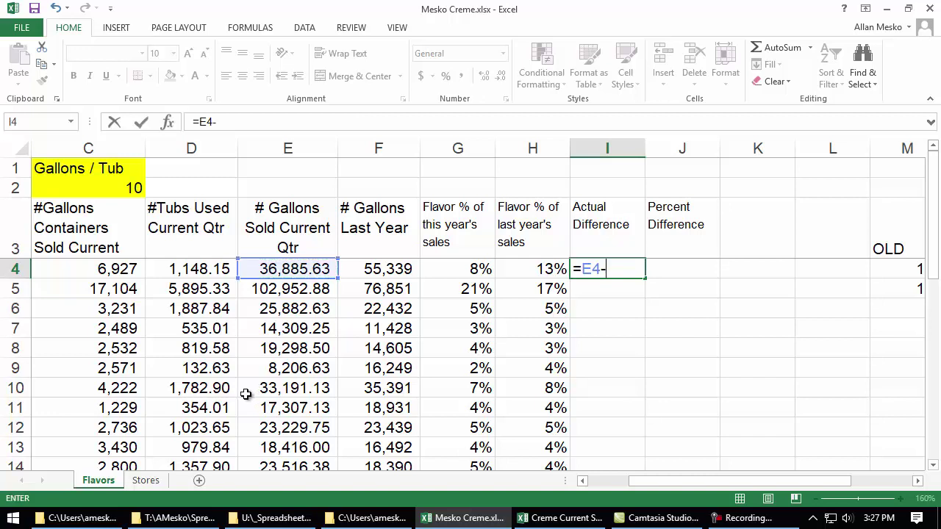
{"action": "left_click", "coordinate": [397, 269]}
{"action": "key", "text": "Return"}
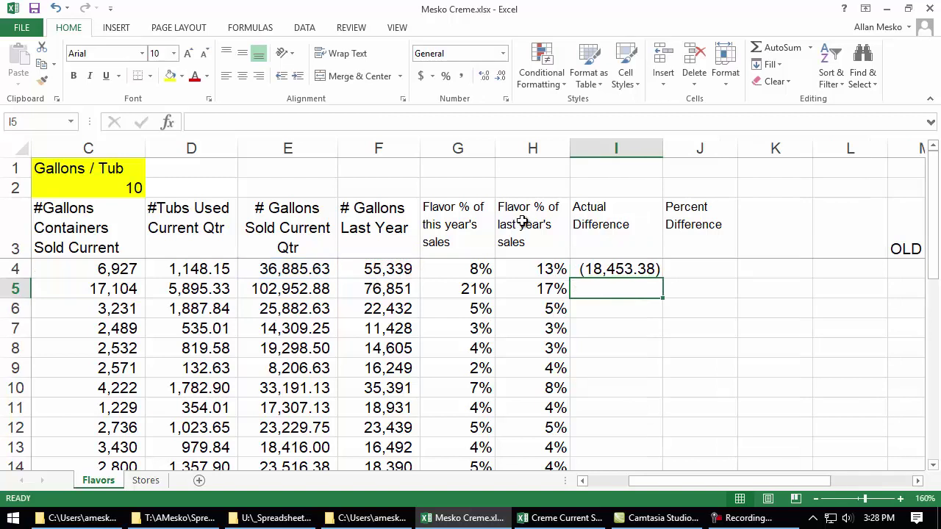
- Calculate Vanilla's Percent Difference in J4 with the formula =I4/F4 and format the cell as a percentage
{"action": "left_click", "coordinate": [616, 270]}
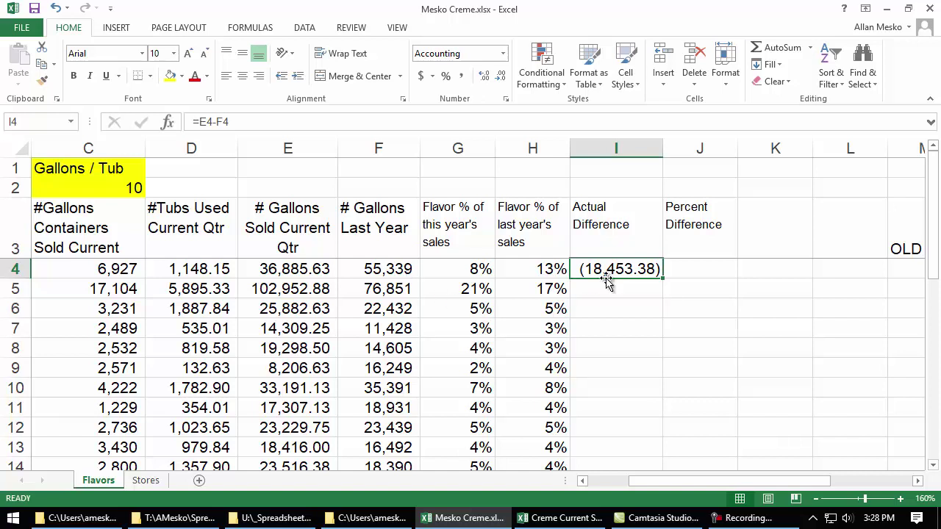
{"action": "left_click", "coordinate": [685, 270]}
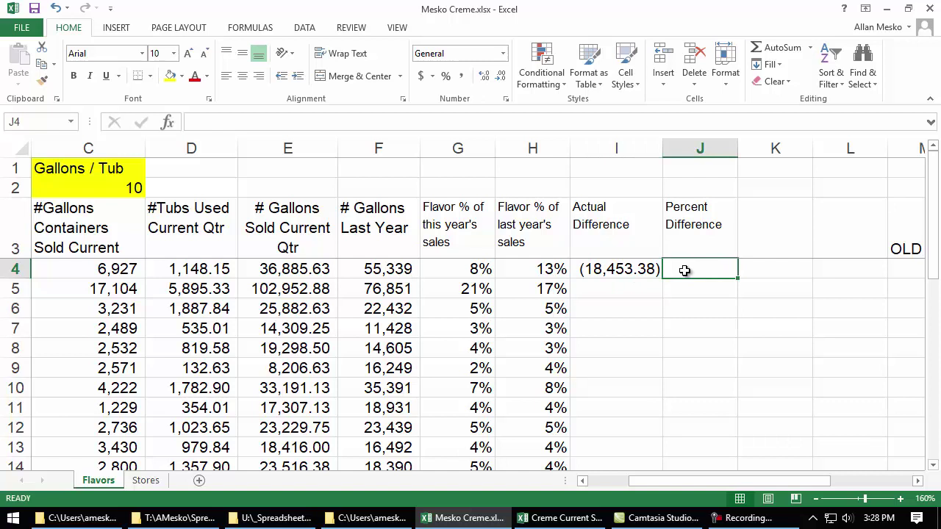
{"action": "double_click", "coordinate": [685, 271]}
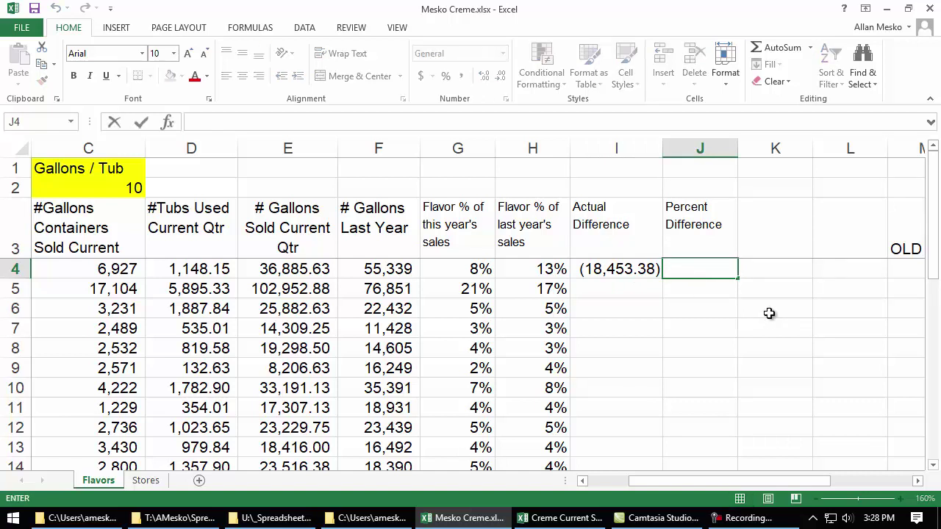
{"action": "type", "text": "="}
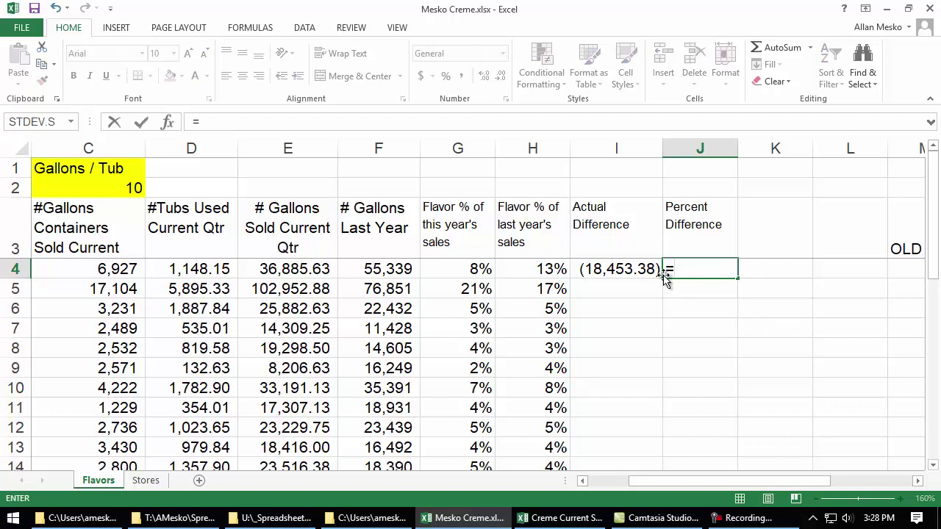
{"action": "left_click", "coordinate": [616, 270]}
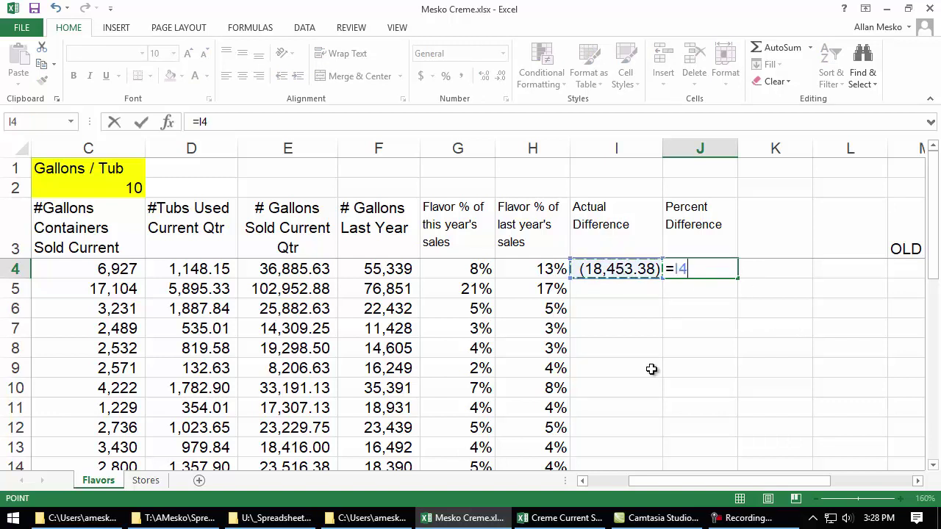
{"action": "type", "text": "-"}
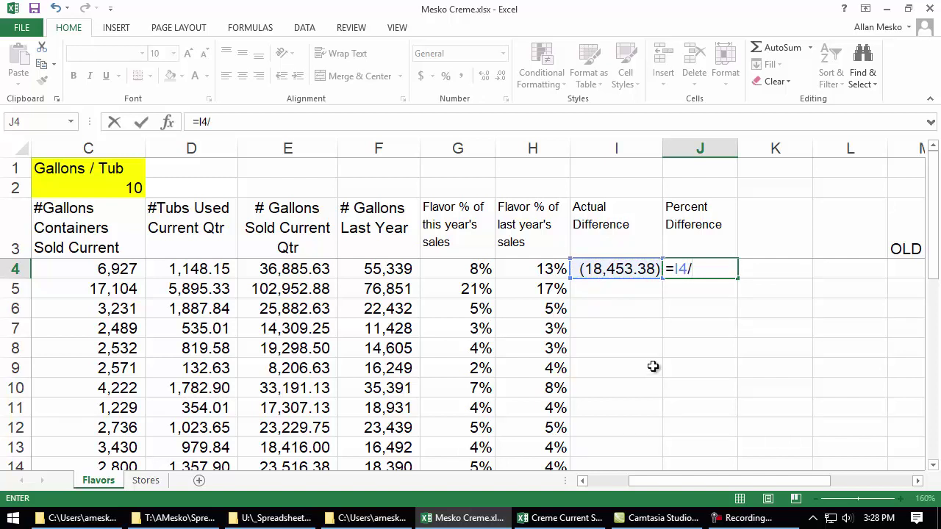
{"action": "left_click", "coordinate": [391, 270]}
{"action": "mouse_move", "coordinate": [656, 518]}
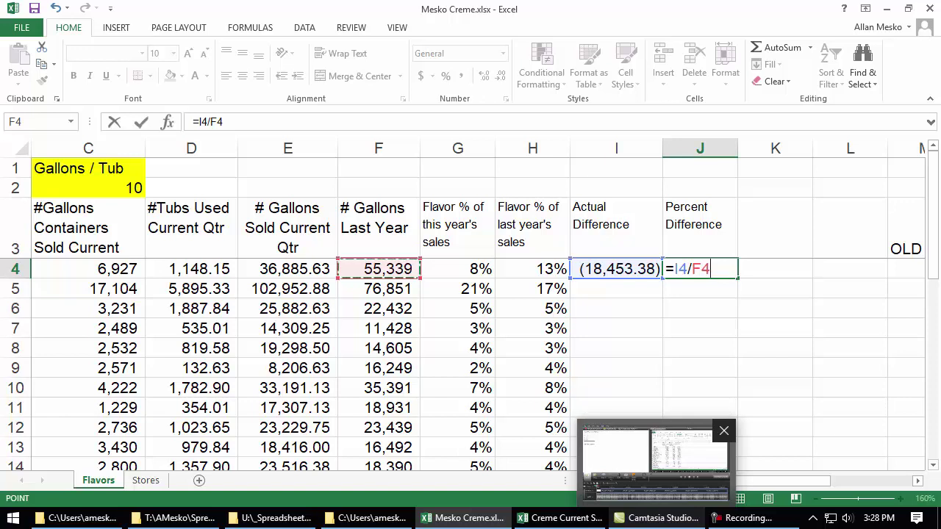
{"action": "key", "text": "Return"}
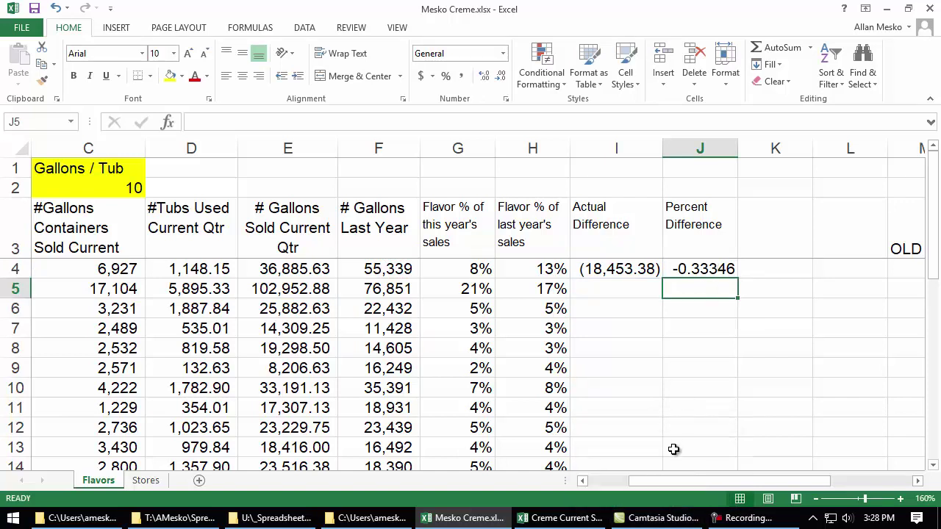
{"action": "left_click", "coordinate": [708, 269]}
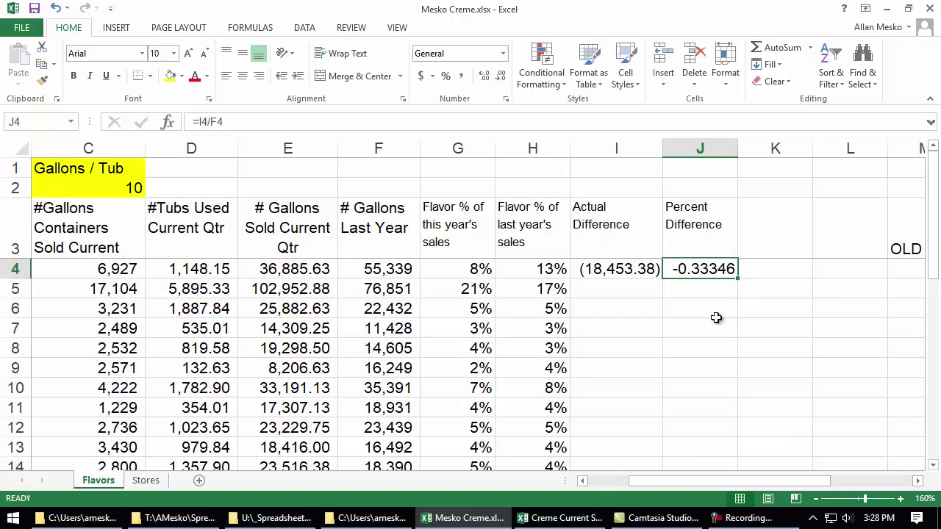
{"action": "left_click", "coordinate": [445, 76]}
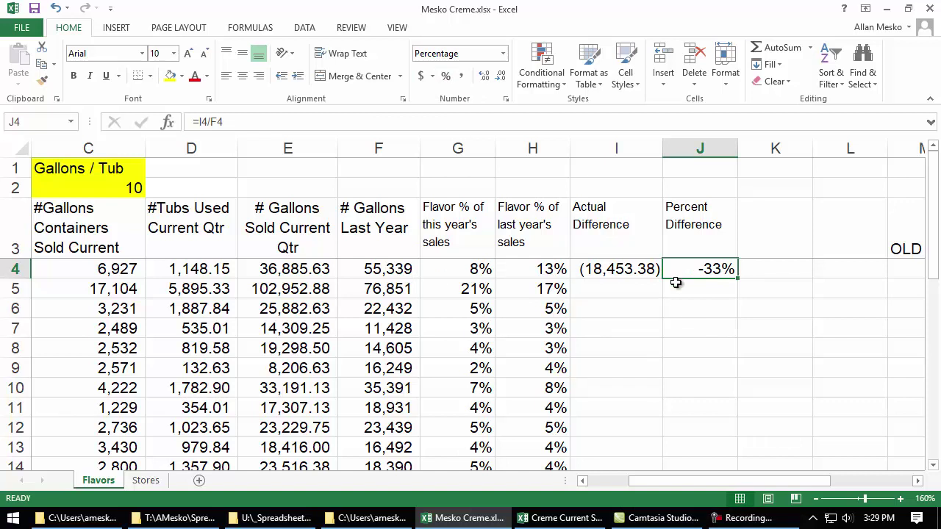
- Reset the freeze panes at cell B4 so that column A and rows 1 to 3 are locked
{"action": "left_click", "coordinate": [622, 271]}
{"action": "left_click_drag", "start_coordinate": [622, 271], "coordinate": [731, 272]}
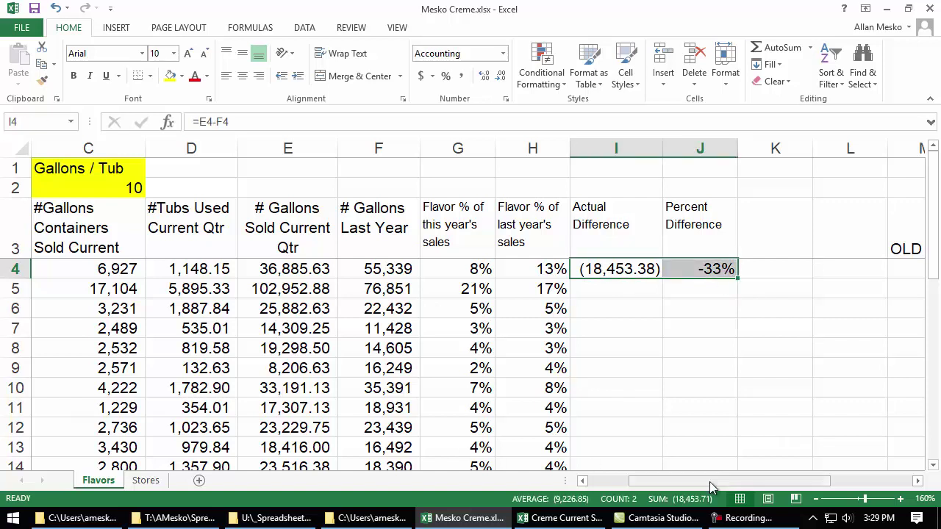
{"action": "left_click_drag", "start_coordinate": [669, 481], "coordinate": [561, 494]}
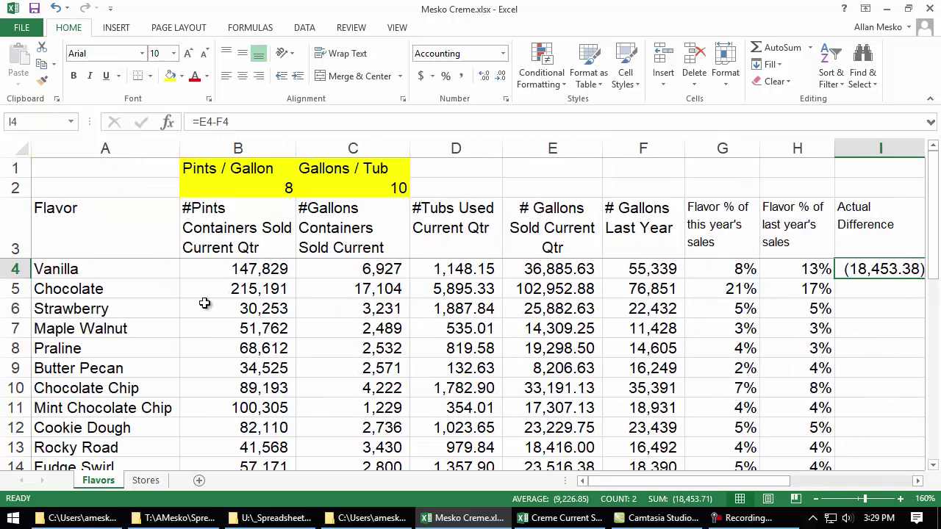
{"action": "left_click", "coordinate": [221, 270]}
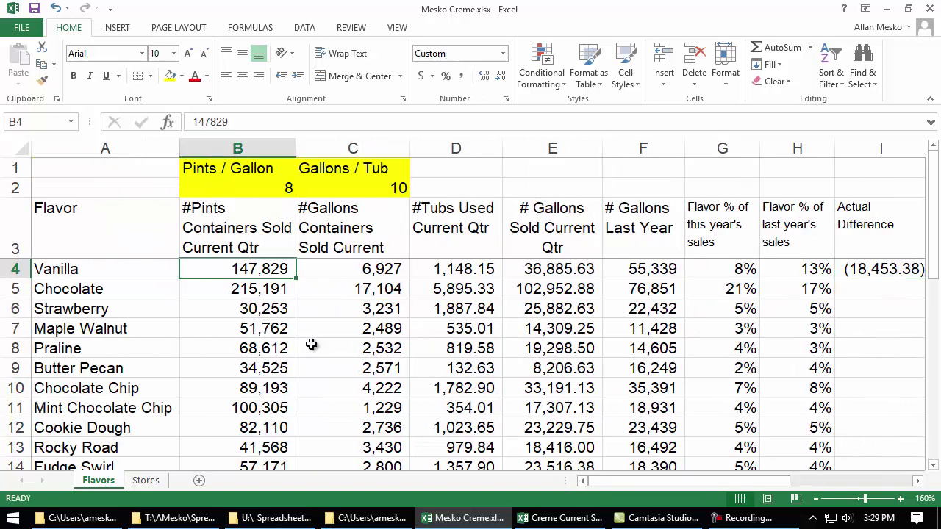
{"action": "key", "text": "alt+w"}
{"action": "key", "text": "f"}
{"action": "key", "text": "f"}
{"action": "key", "text": "alt+w"}
{"action": "key", "text": "f"}
{"action": "key", "text": "f"}
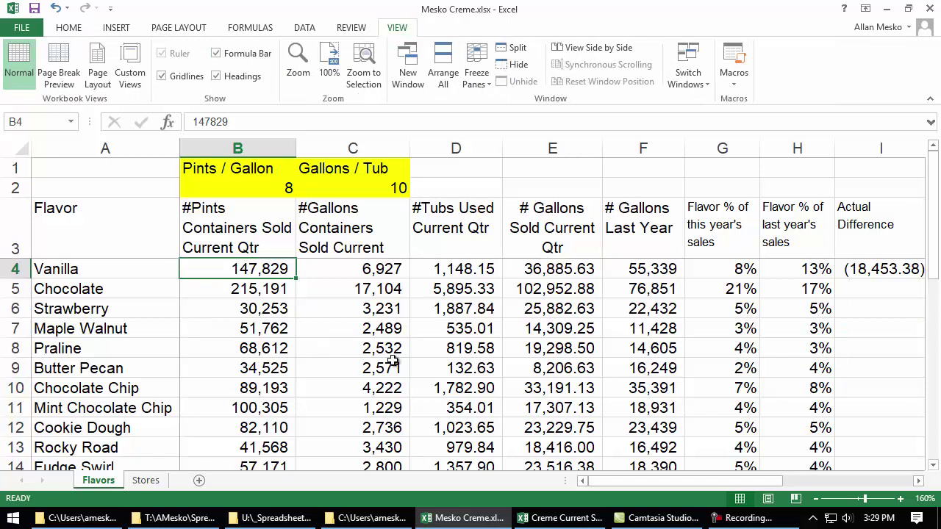
- Copy the Actual Difference and Percent Difference formulas from I4:J4 down through row 24
{"action": "left_click", "coordinate": [917, 481]}
{"action": "left_click", "coordinate": [917, 482]}
{"action": "left_click", "coordinate": [917, 481]}
{"action": "left_click", "coordinate": [917, 481]}
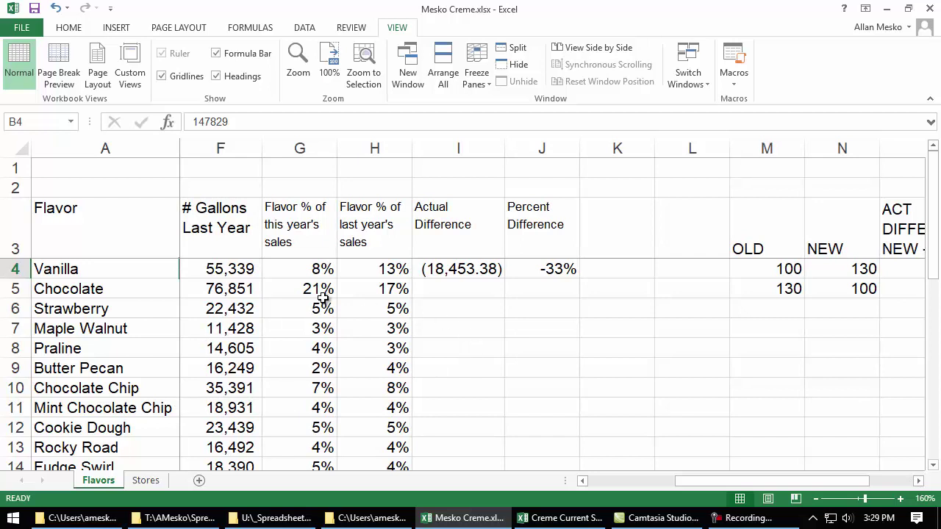
{"action": "left_click", "coordinate": [582, 481]}
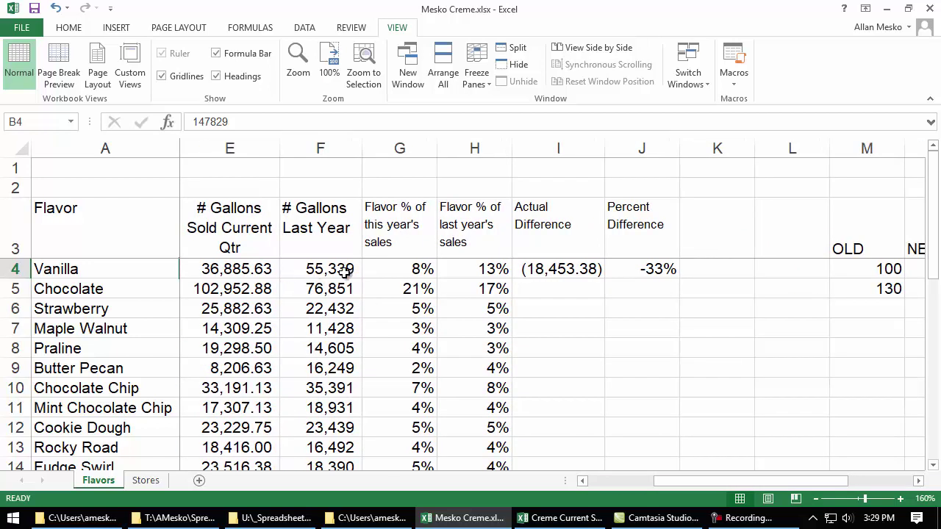
{"action": "left_click_drag", "start_coordinate": [529, 269], "coordinate": [662, 308]}
{"action": "left_click", "coordinate": [657, 309]}
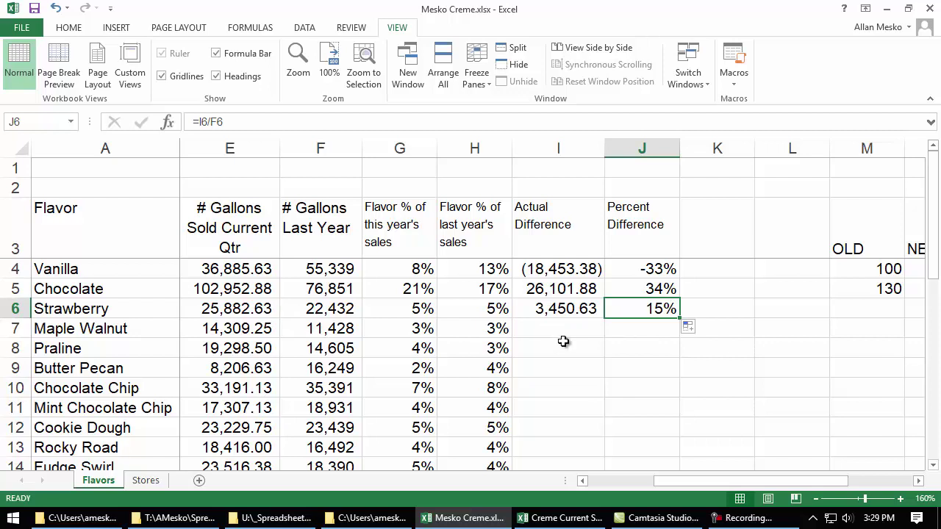
{"action": "left_click_drag", "start_coordinate": [558, 310], "coordinate": [676, 312]}
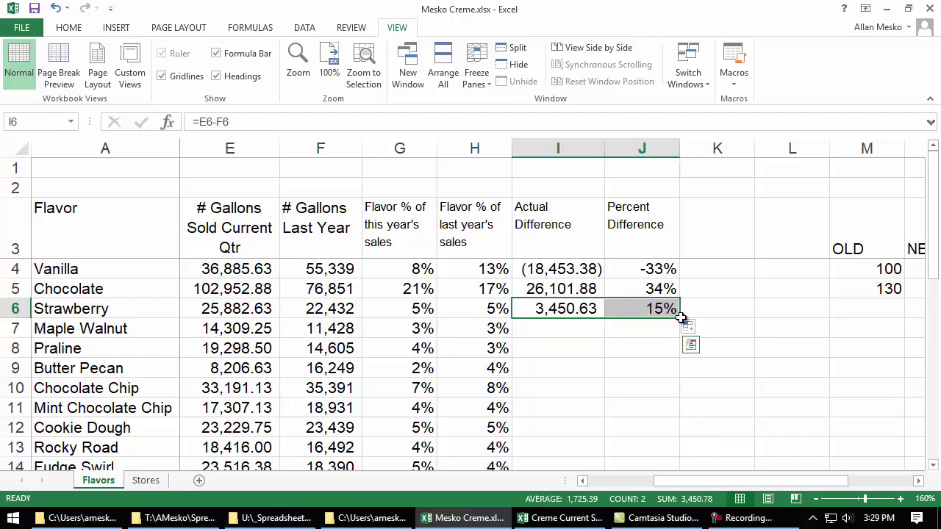
{"action": "double_click", "coordinate": [680, 318]}
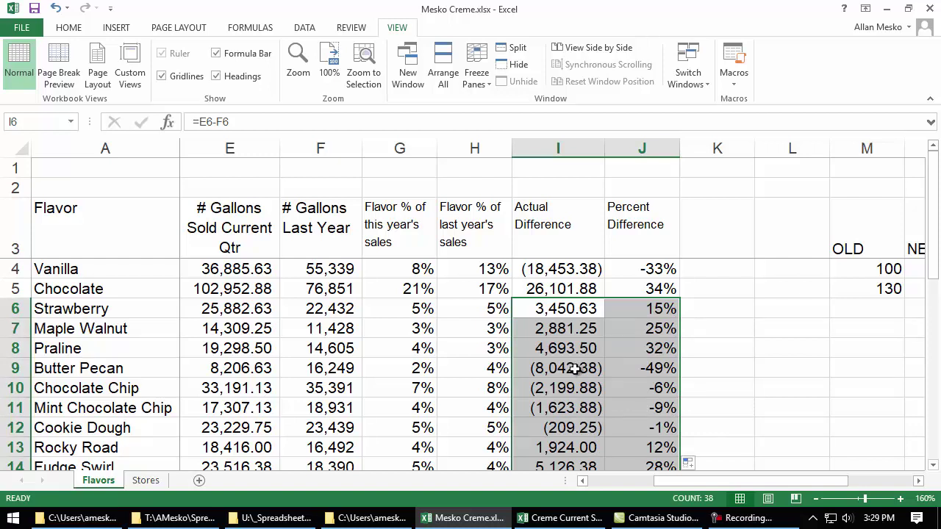
- Examine the Actual Difference and Percent Difference columns for all flavors down to row 24
{"action": "scroll", "coordinate": [590, 396], "scroll_direction": "down", "scroll_amount": 1}
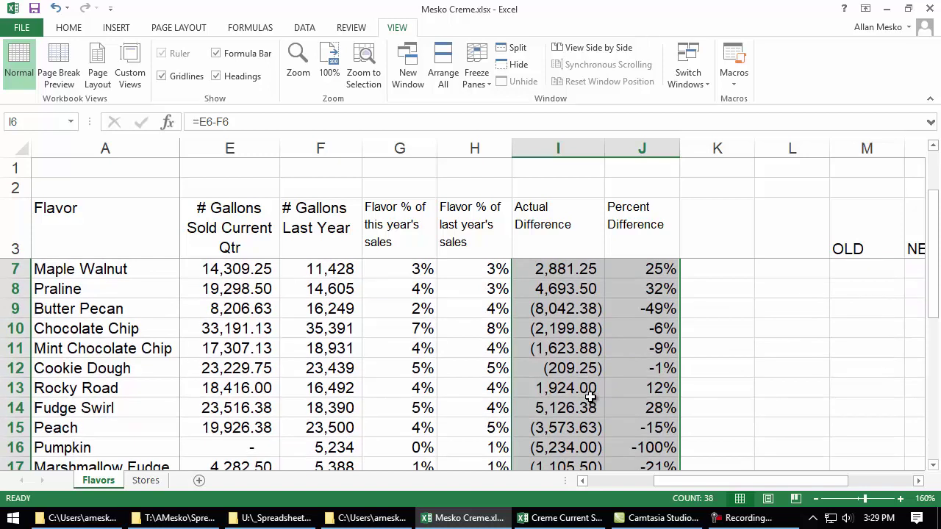
{"action": "scroll", "coordinate": [590, 395], "scroll_direction": "down", "scroll_amount": 6}
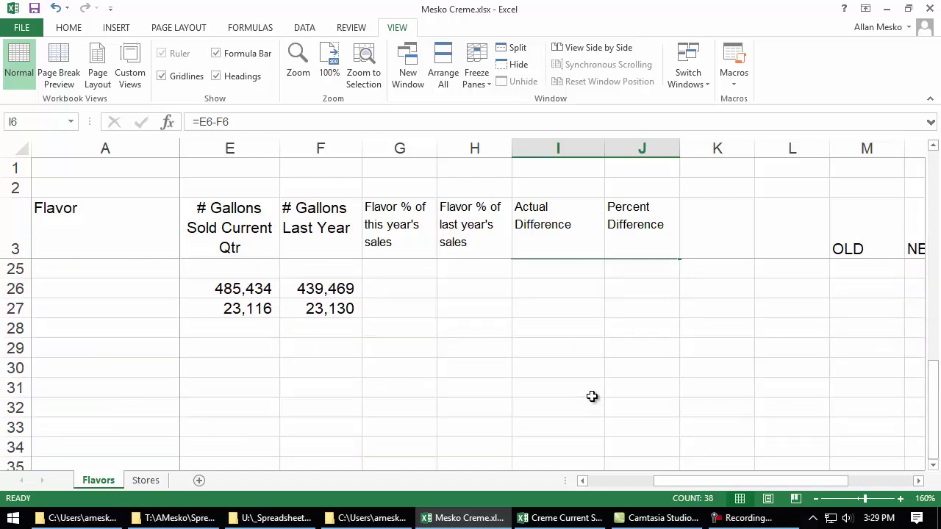
{"action": "scroll", "coordinate": [593, 395], "scroll_direction": "up", "scroll_amount": 3}
{"action": "scroll", "coordinate": [600, 378], "scroll_direction": "up", "scroll_amount": 1}
{"action": "scroll", "coordinate": [617, 353], "scroll_direction": "up", "scroll_amount": 3}
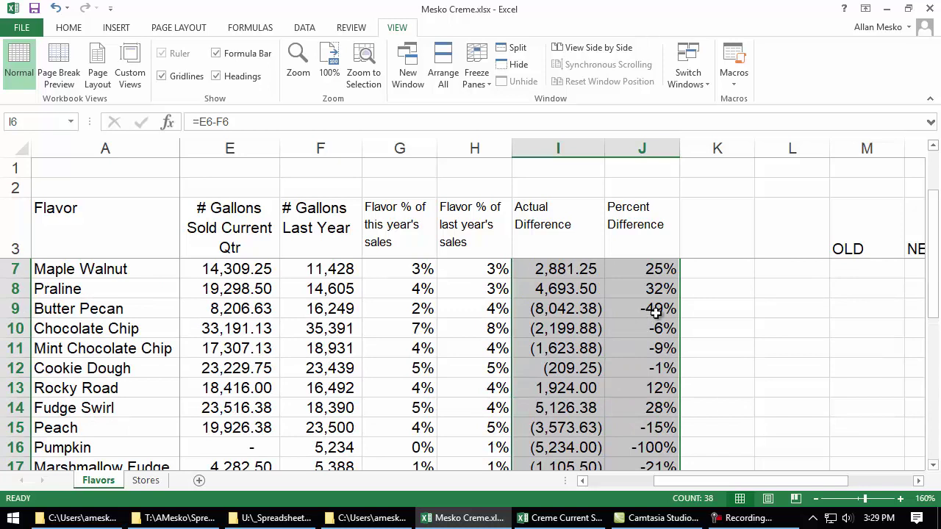
{"action": "scroll", "coordinate": [660, 326], "scroll_direction": "down", "scroll_amount": 3}
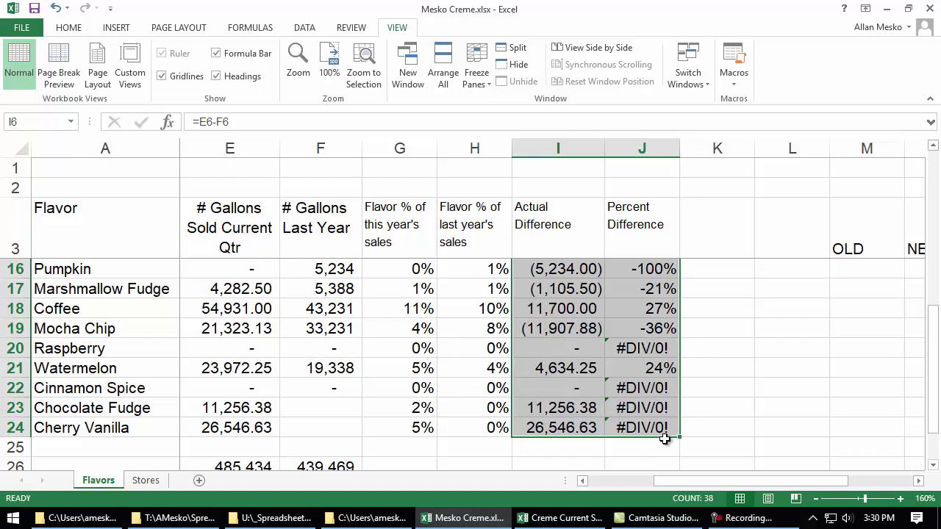
{"action": "scroll", "coordinate": [684, 376], "scroll_direction": "up", "scroll_amount": 4}
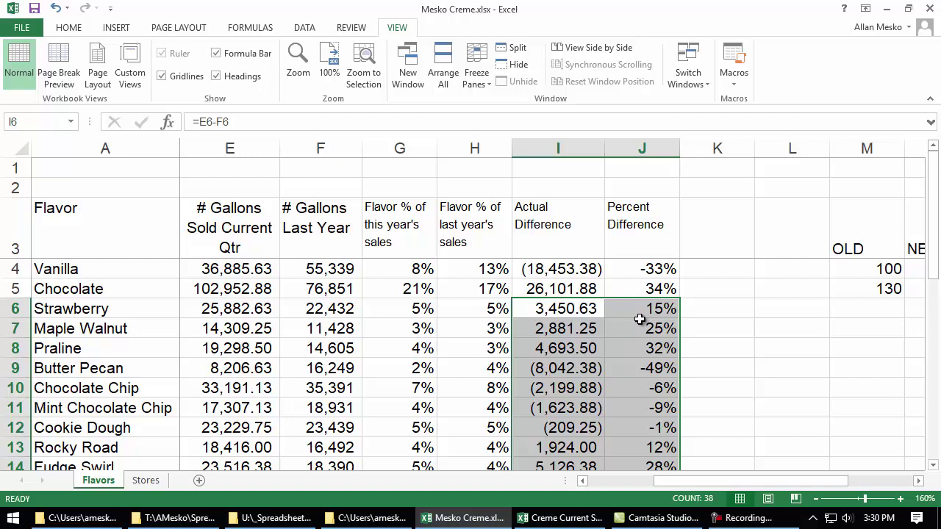
- Wrap the percent difference formula in J4 in IFERROR with an empty text fallback: =IFERROR(I4/F4,"")
{"action": "left_click", "coordinate": [631, 272]}
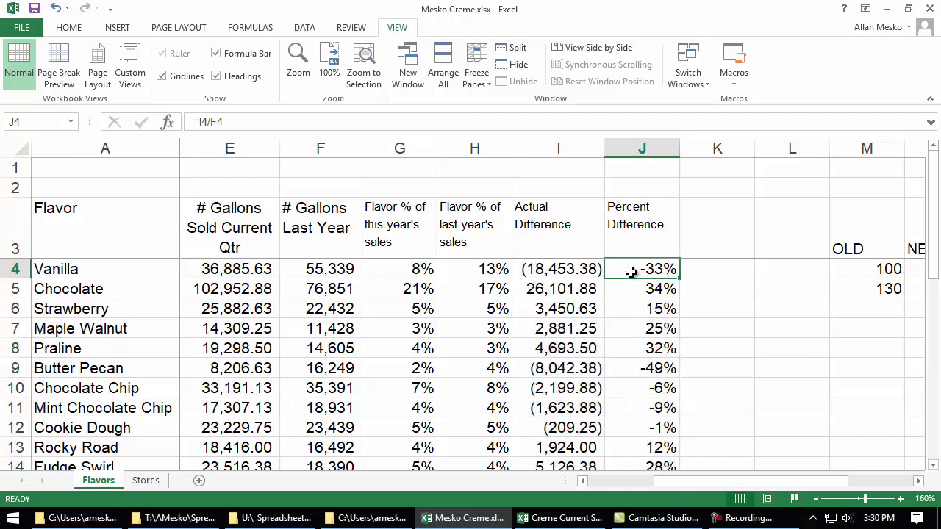
{"action": "double_click", "coordinate": [630, 271]}
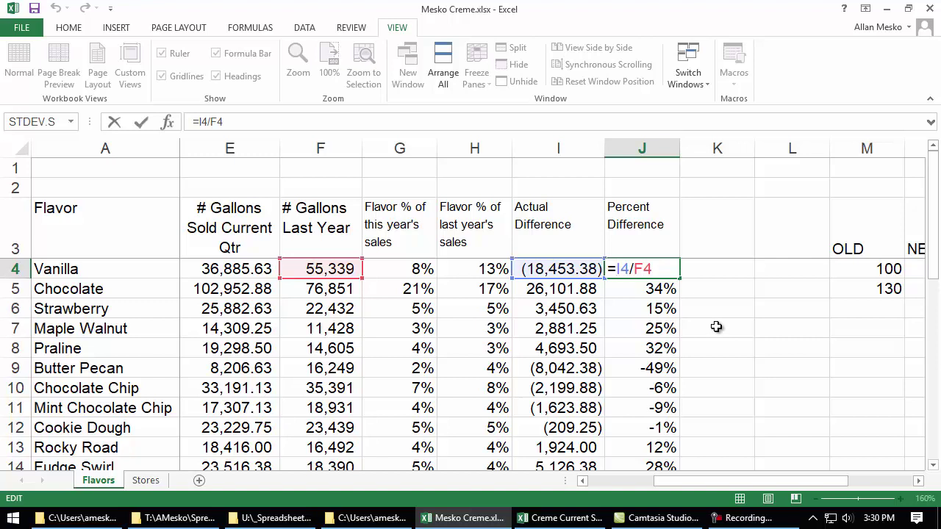
{"action": "type", "text": "iferror"}
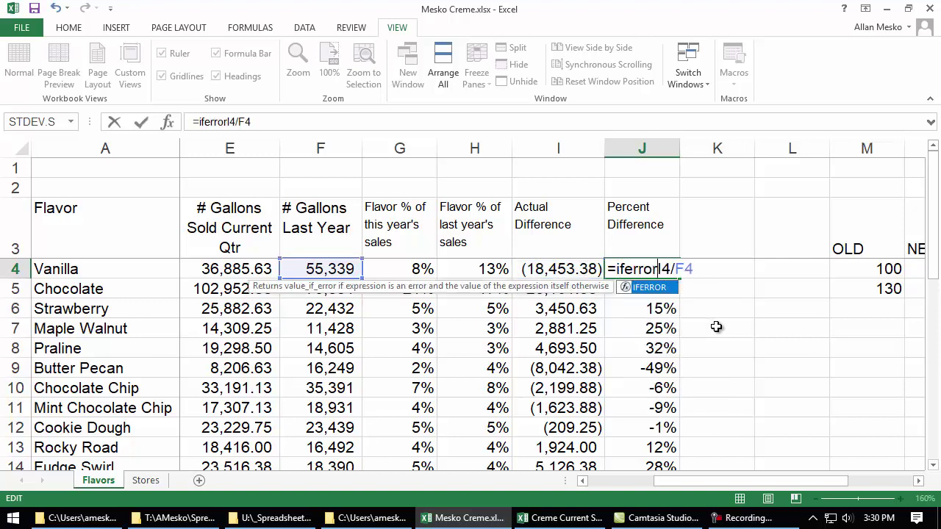
{"action": "type", "text": "("}
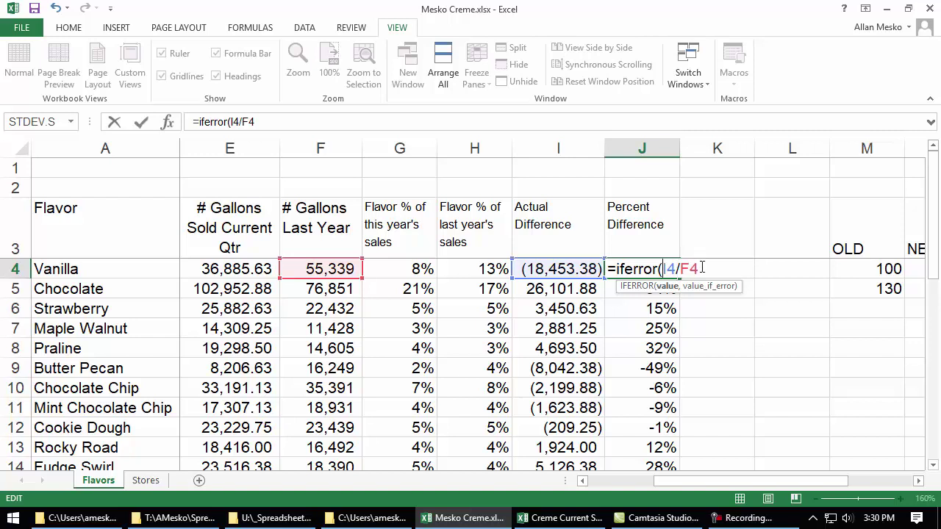
{"action": "type", "text": ","}
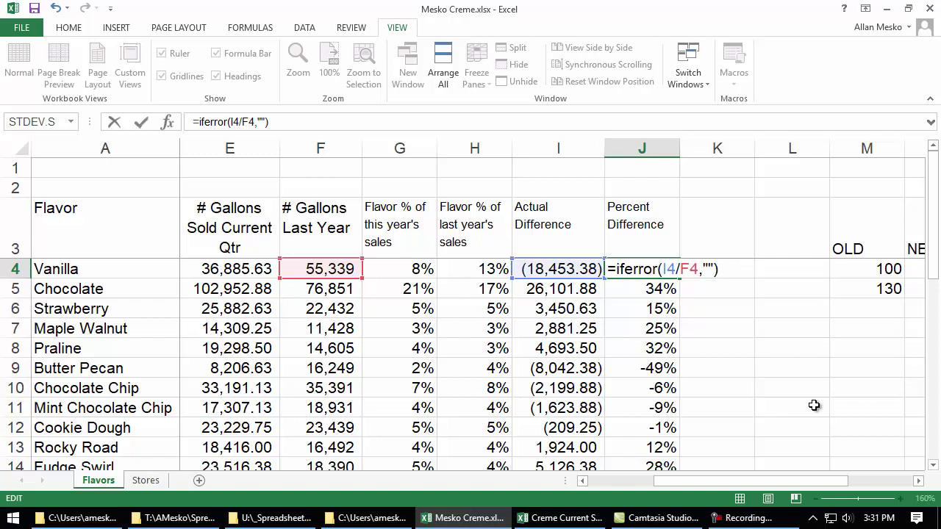
{"action": "key", "text": "Return"}
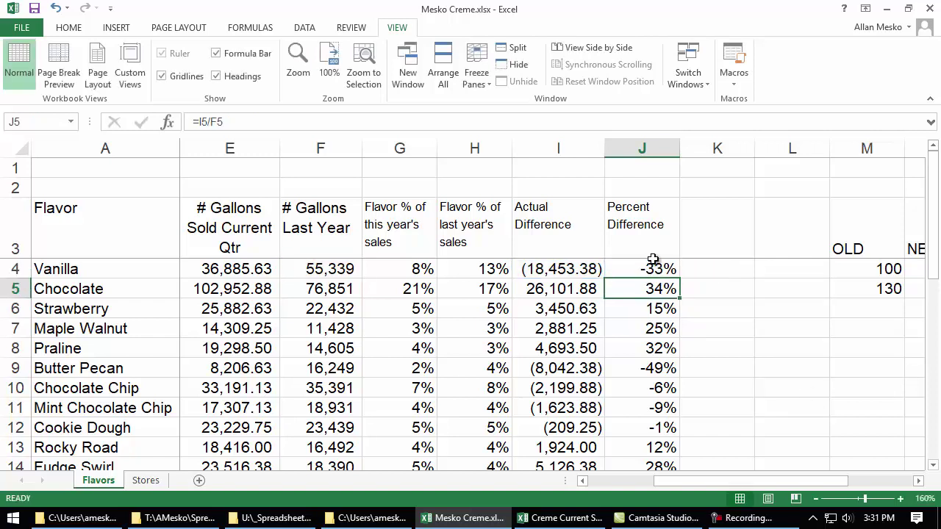
- Copy the IFERROR formula from J4 down the Percent Difference column through row 24 and check the last flavors
{"action": "left_click", "coordinate": [656, 269]}
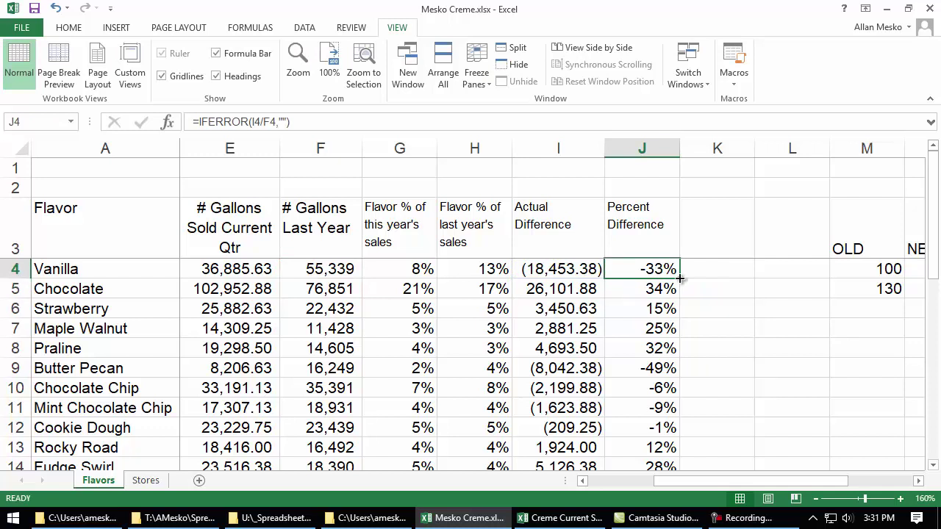
{"action": "double_click", "coordinate": [680, 279]}
{"action": "scroll", "coordinate": [718, 382], "scroll_direction": "down", "scroll_amount": 4}
{"action": "scroll", "coordinate": [723, 387], "scroll_direction": "down", "scroll_amount": 1}
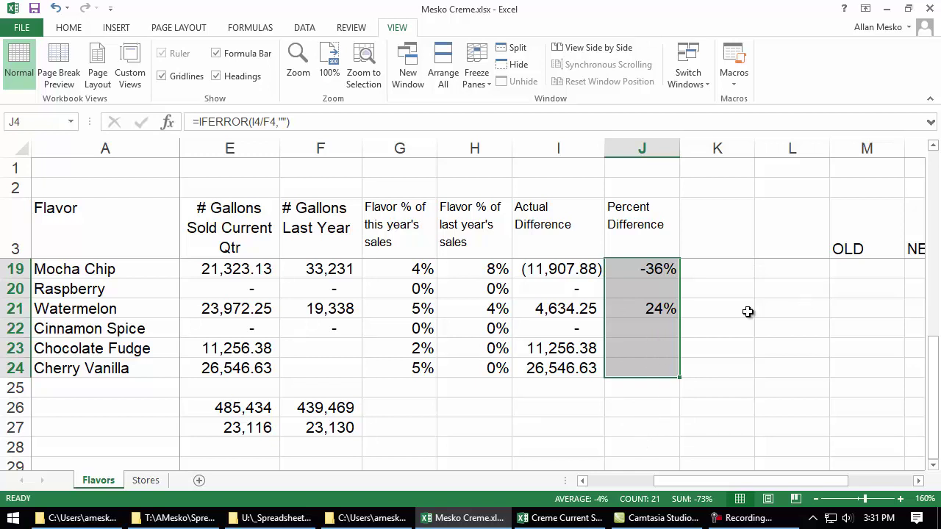
{"action": "scroll", "coordinate": [748, 311], "scroll_direction": "up", "scroll_amount": 5}
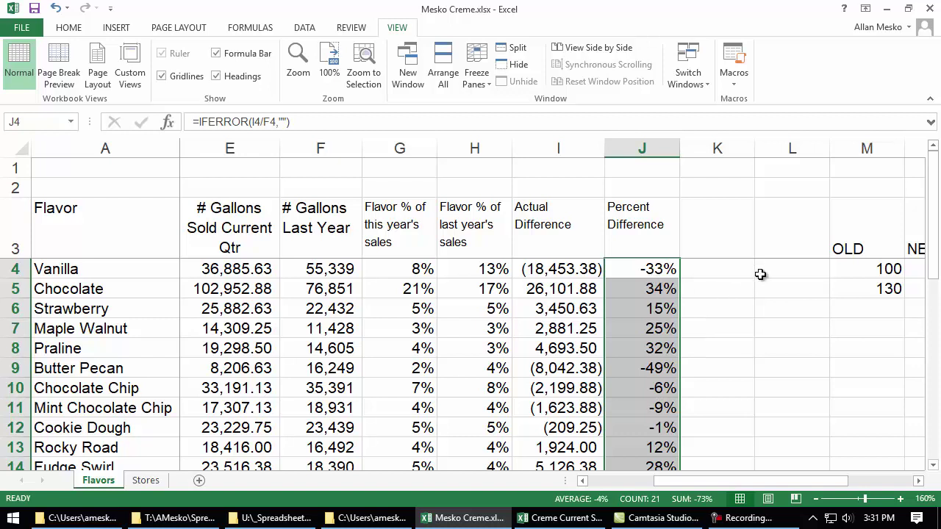
- Enter the alternative percent difference formula for Vanilla in K4: =E4/F4-1
{"action": "left_click", "coordinate": [726, 269]}
{"action": "type", "text": "="}
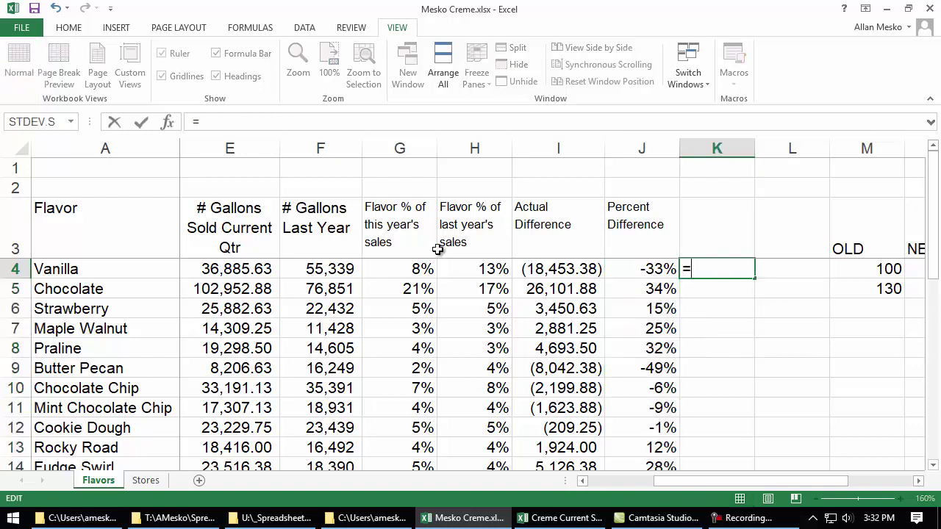
{"action": "left_click", "coordinate": [235, 269]}
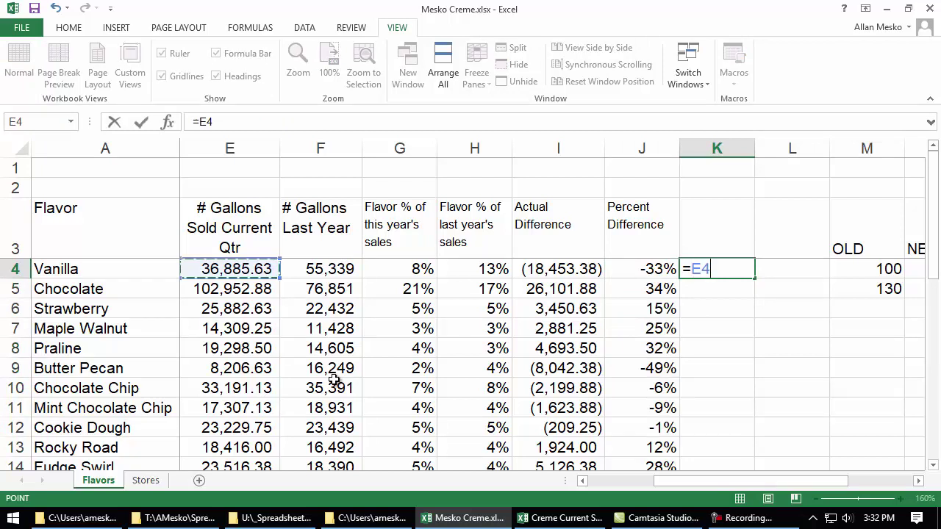
{"action": "type", "text": "/"}
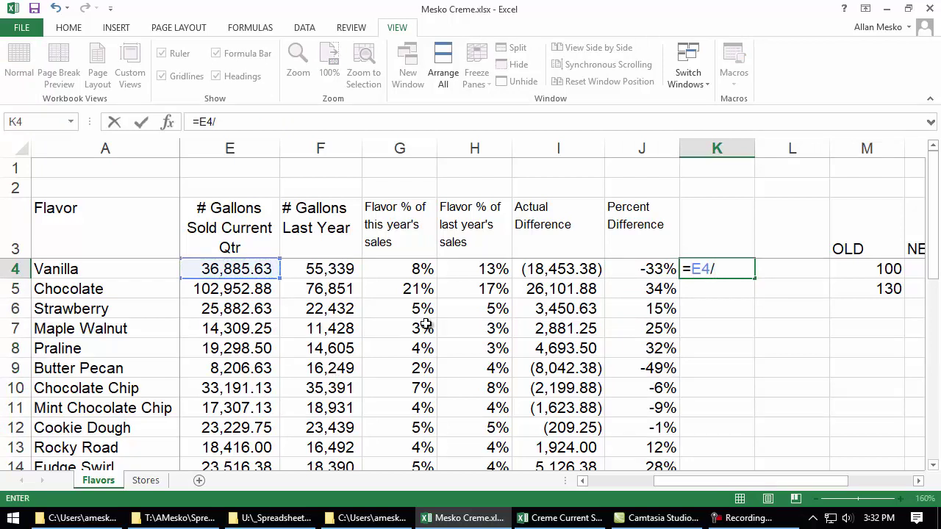
{"action": "left_click", "coordinate": [332, 268]}
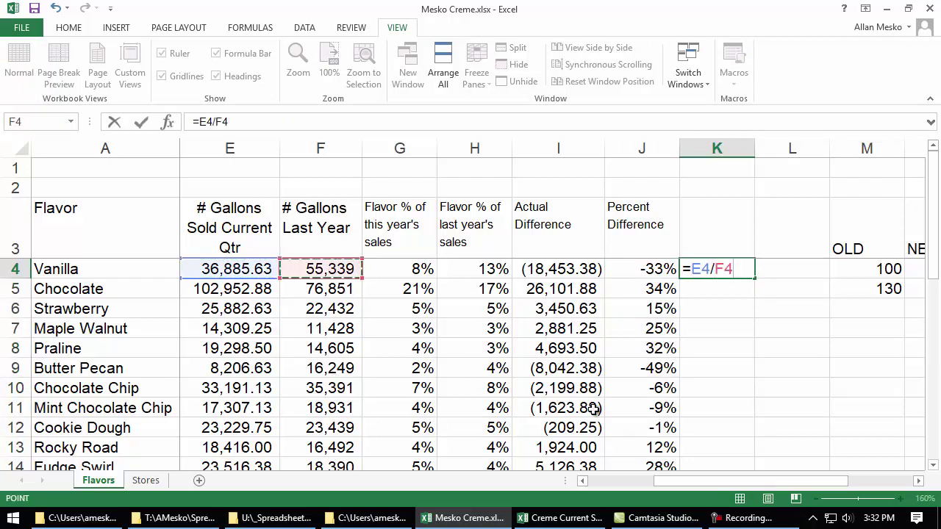
{"action": "key", "text": "Return"}
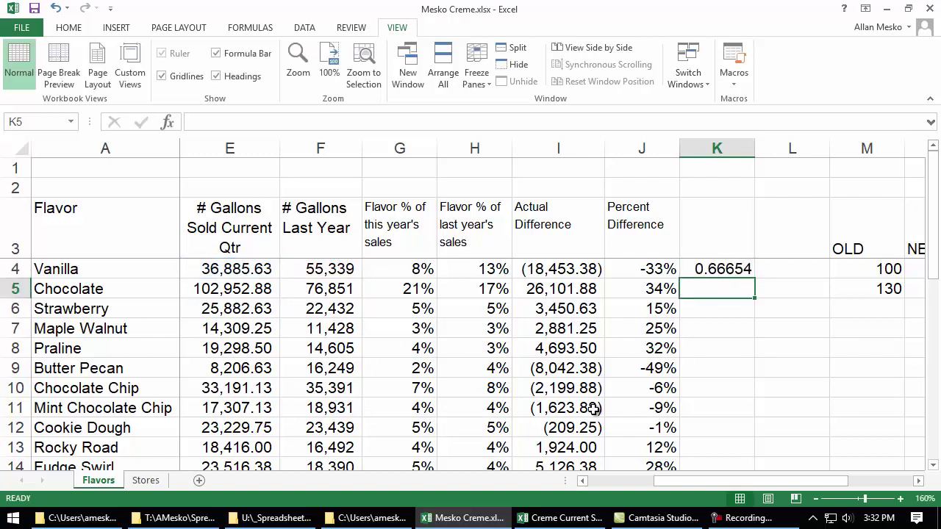
{"action": "double_click", "coordinate": [695, 269]}
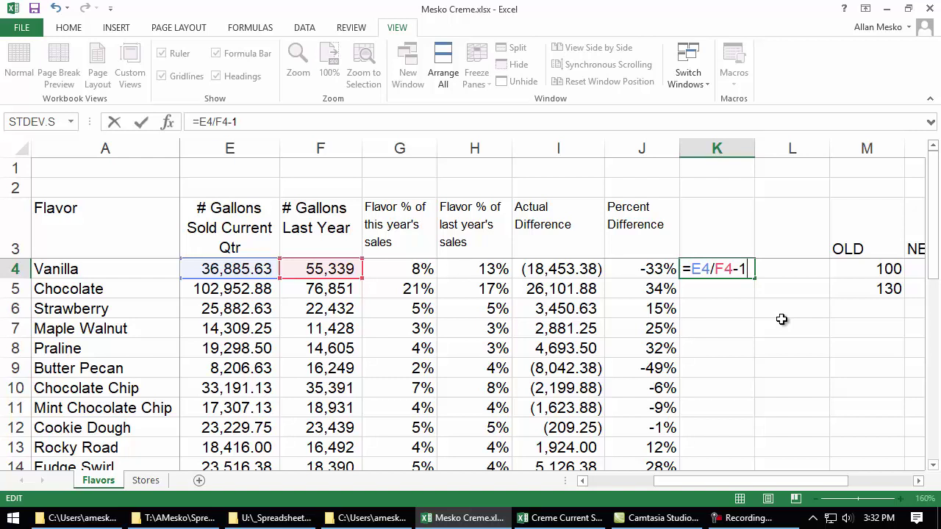
{"action": "key", "text": "Return"}
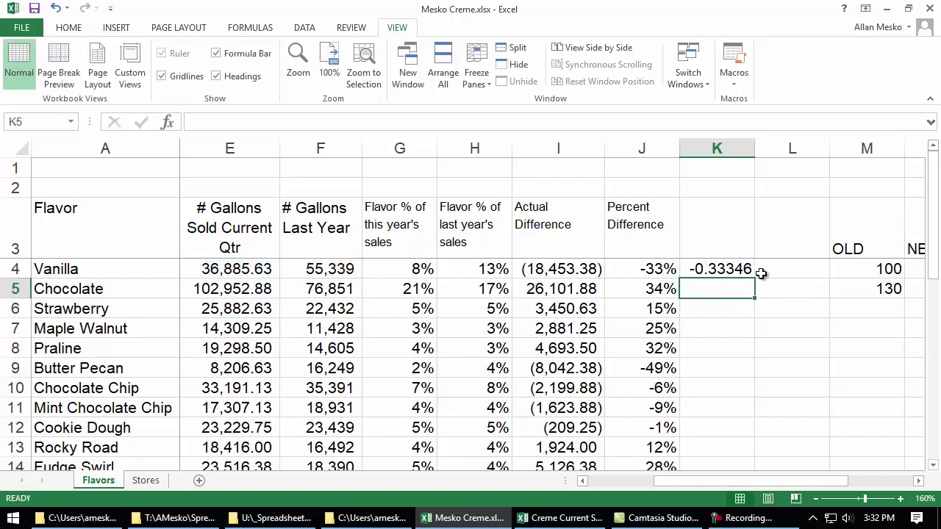
- Review the formula in K4 and add the column header "New / Old -1" in K3
{"action": "left_click", "coordinate": [728, 271]}
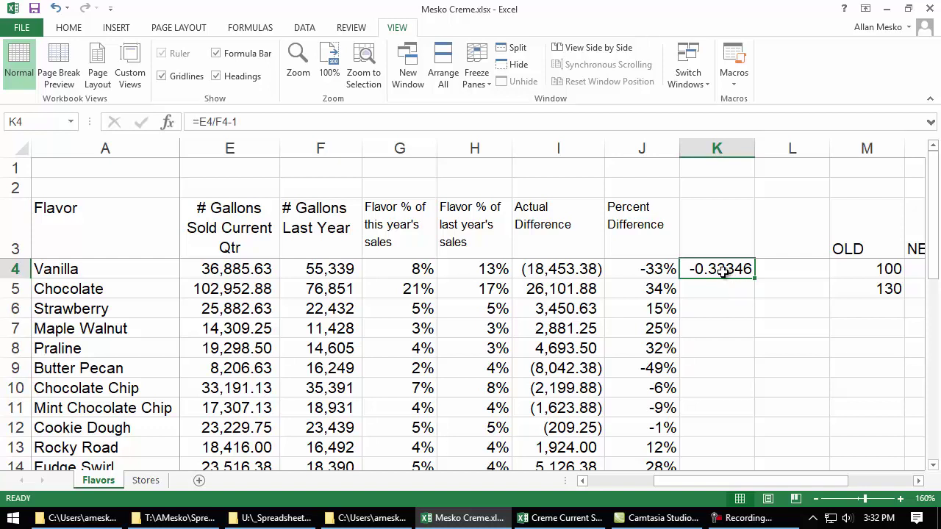
{"action": "double_click", "coordinate": [726, 269]}
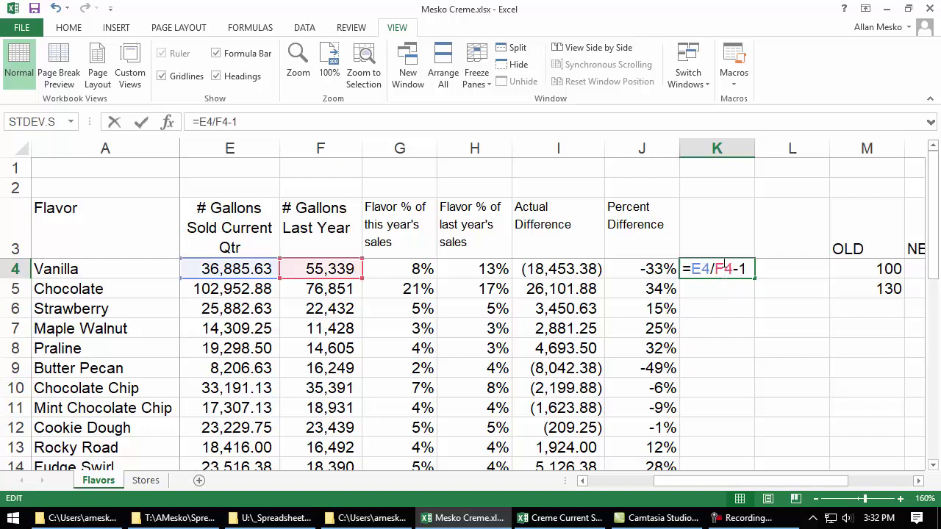
{"action": "left_click", "coordinate": [704, 224]}
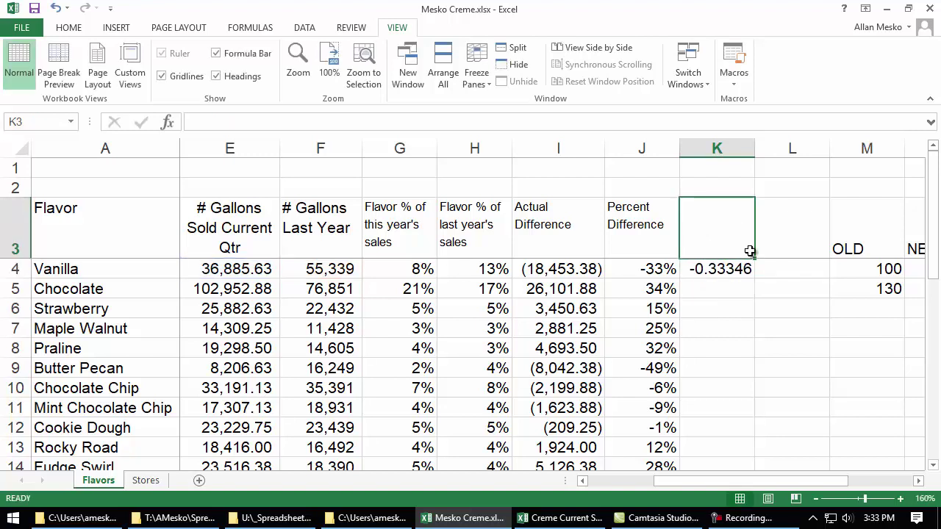
{"action": "type", "text": "New"}
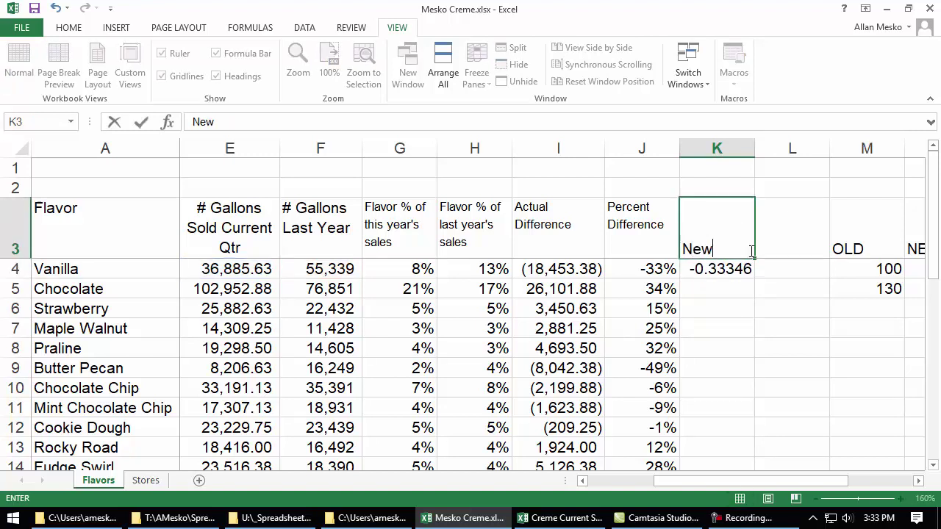
{"action": "type", "text": " / Old -1"}
{"action": "key", "text": "Return"}
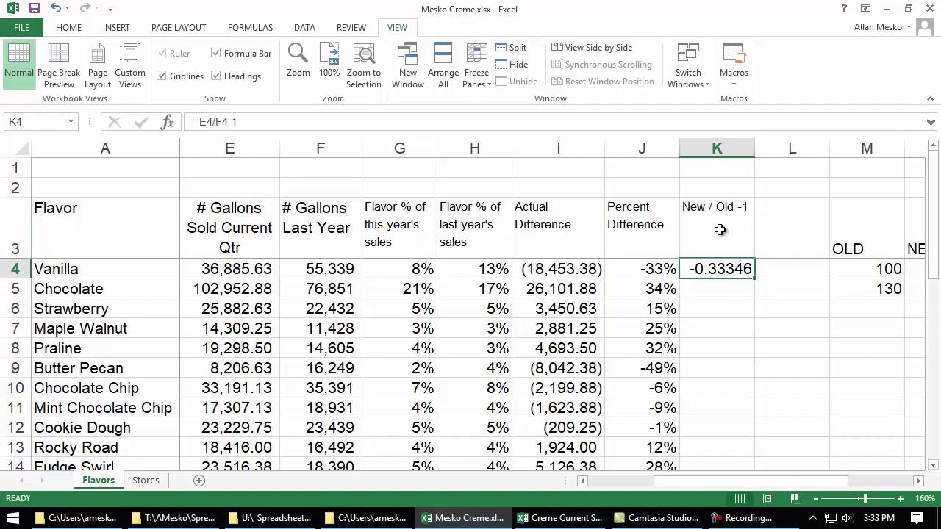
- Recheck the formula in K4 and format its result as a percentage
{"action": "double_click", "coordinate": [719, 266]}
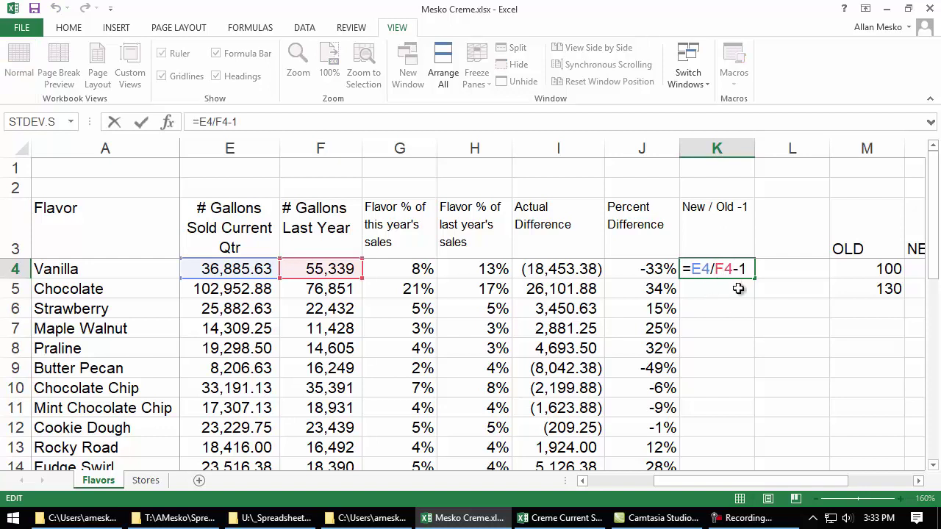
{"action": "key", "text": "ctrl+Return"}
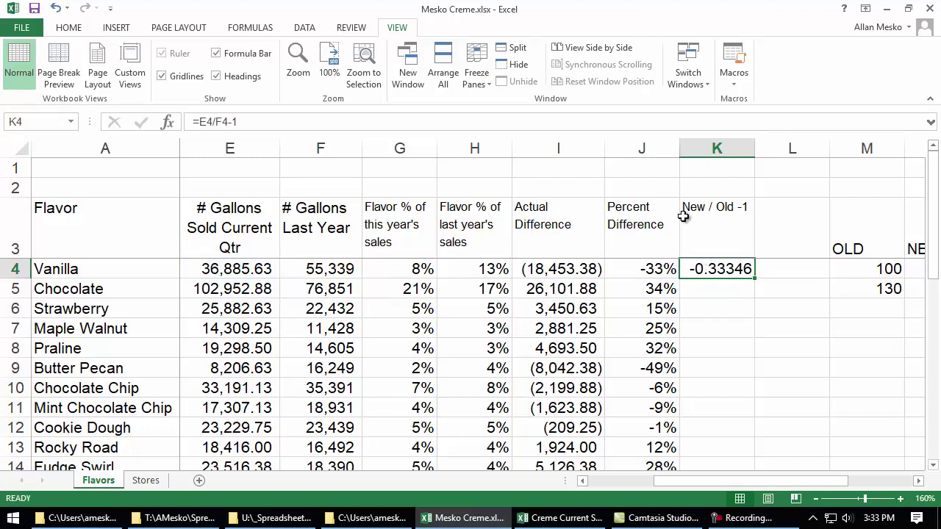
{"action": "left_click", "coordinate": [68, 30]}
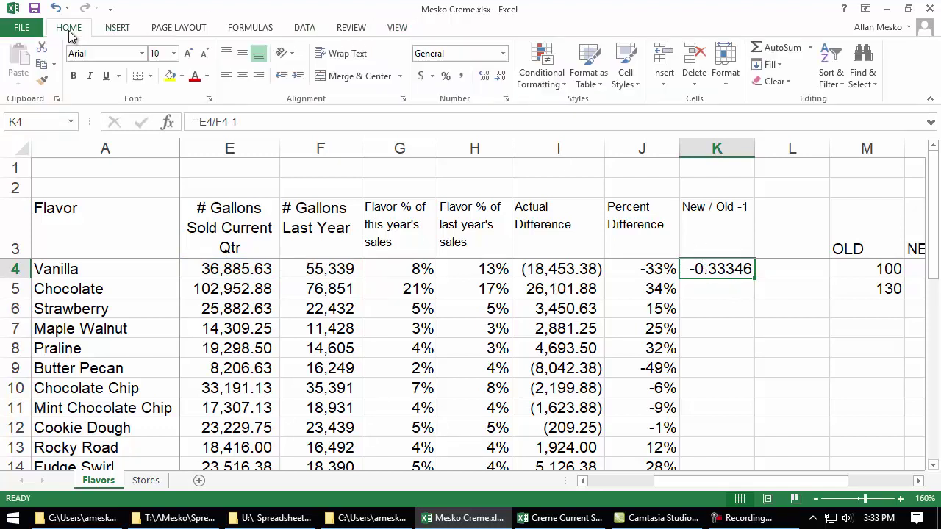
{"action": "left_click", "coordinate": [445, 75]}
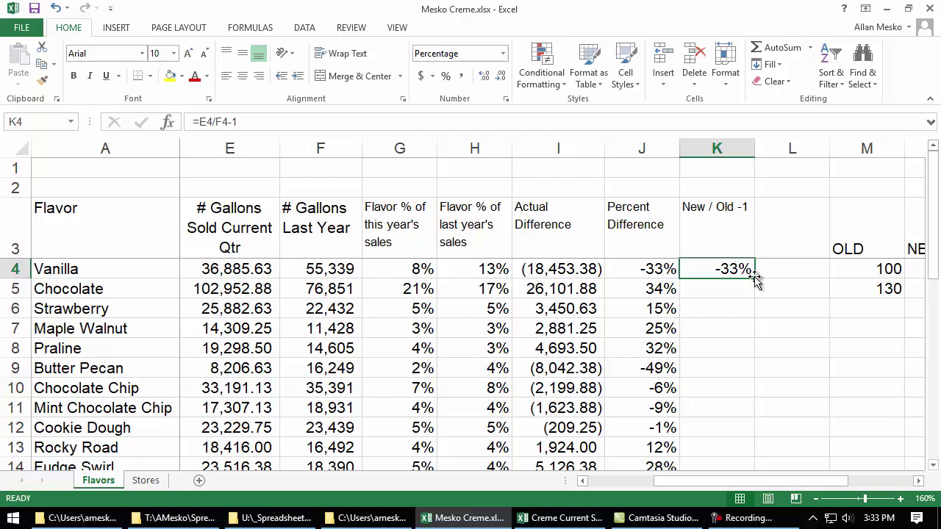
- Copy the K4 formula down the New / Old -1 column through row 24 and check the results for all flavors
{"action": "left_click_drag", "start_coordinate": [755, 279], "coordinate": [754, 276]}
{"action": "double_click", "coordinate": [755, 280]}
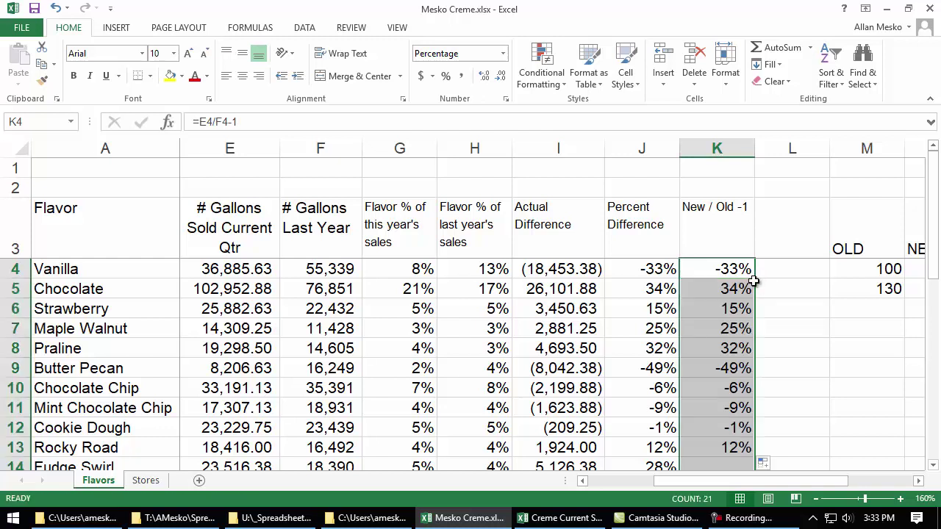
{"action": "scroll", "coordinate": [844, 413], "scroll_direction": "down", "scroll_amount": 4}
{"action": "scroll", "coordinate": [843, 413], "scroll_direction": "down", "scroll_amount": 3}
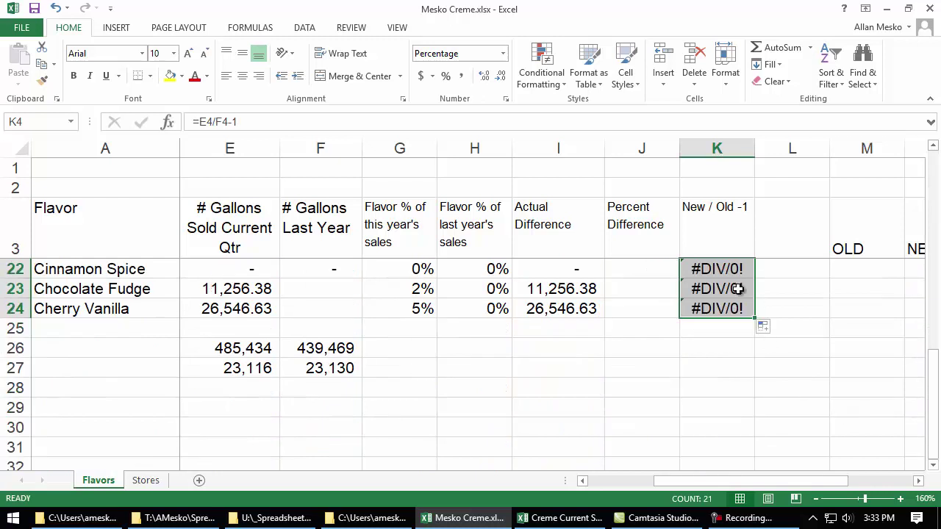
{"action": "scroll", "coordinate": [741, 300], "scroll_direction": "up", "scroll_amount": 3}
{"action": "scroll", "coordinate": [741, 300], "scroll_direction": "up", "scroll_amount": 3}
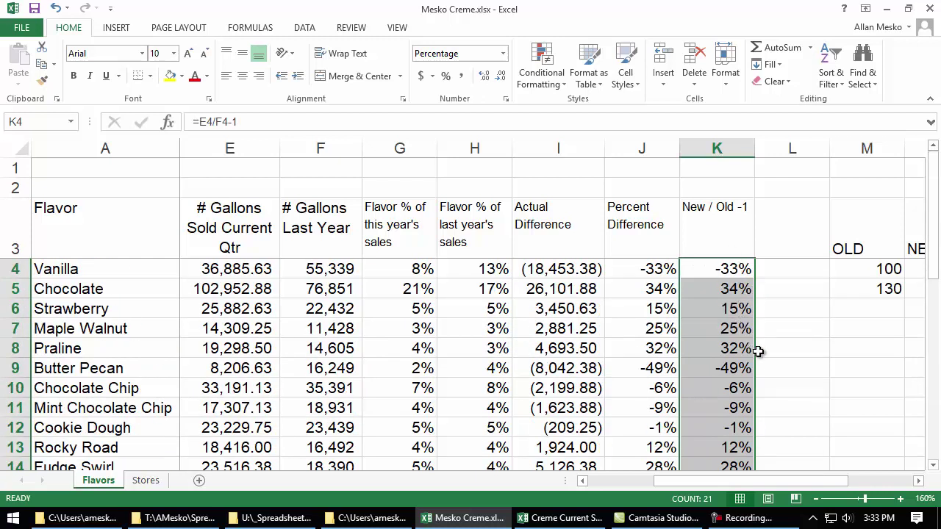
{"action": "scroll", "coordinate": [758, 360], "scroll_direction": "down", "scroll_amount": 4}
{"action": "scroll", "coordinate": [725, 441], "scroll_direction": "down", "scroll_amount": 2}
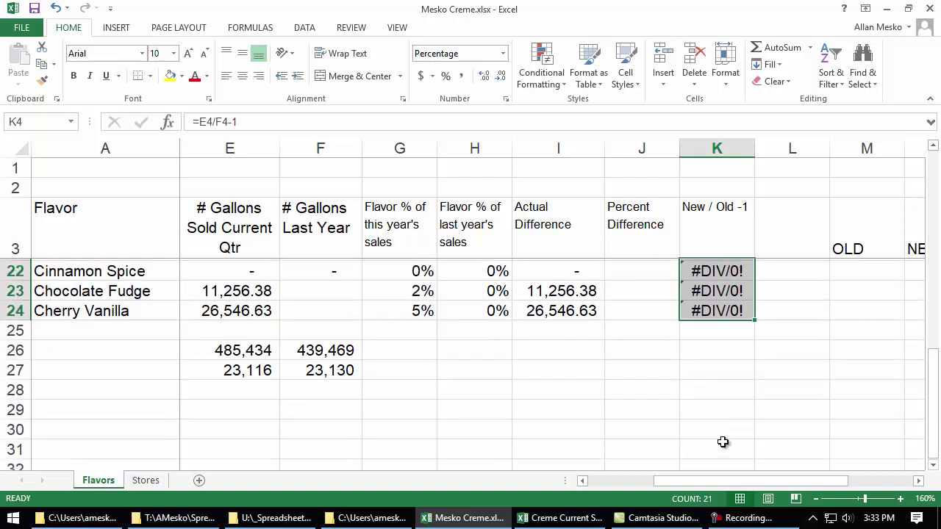
{"action": "scroll", "coordinate": [576, 317], "scroll_direction": "up", "scroll_amount": 1}
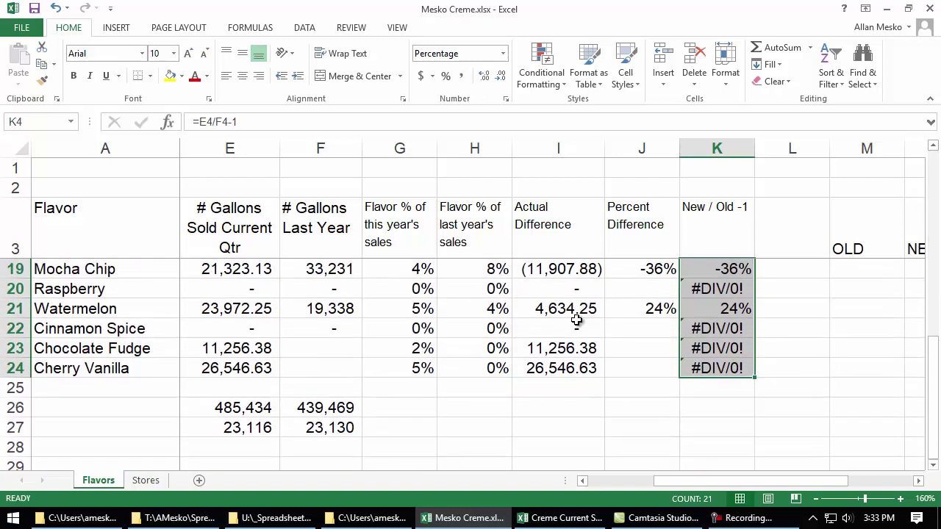
- Copy the Actual Difference and Percent Difference formulas from I24:J24 down through row 26
{"action": "scroll", "coordinate": [577, 317], "scroll_direction": "down", "scroll_amount": 1}
{"action": "left_click_drag", "start_coordinate": [561, 308], "coordinate": [625, 307]}
{"action": "mouse_move", "coordinate": [680, 318]}
{"action": "left_mouse_down"}
{"action": "mouse_move", "coordinate": [678, 380]}
{"action": "mouse_move", "coordinate": [680, 366]}
{"action": "left_mouse_up"}
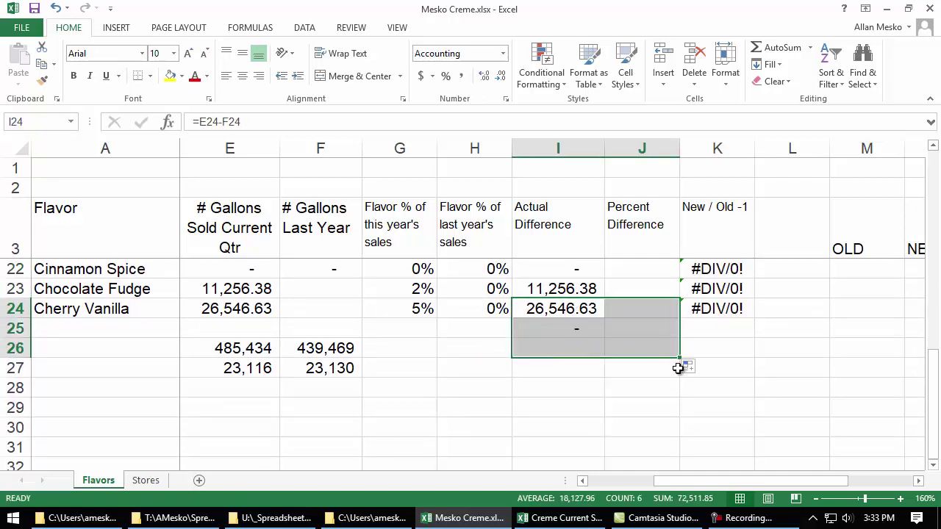
{"action": "left_click", "coordinate": [546, 348]}
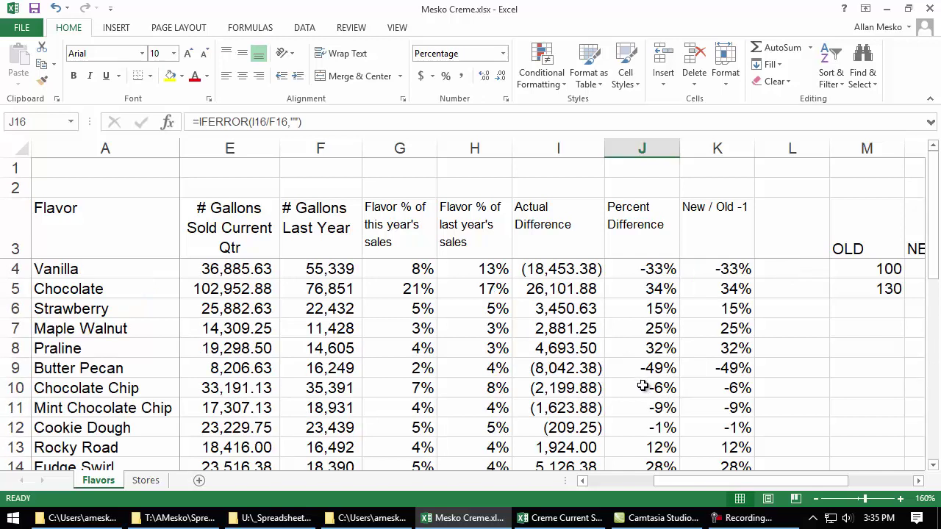
- Enter a single-cell percent difference formula for Vanilla in L4, with the subtraction in parentheses: =(E4-F4)/F4
{"action": "left_click", "coordinate": [778, 269]}
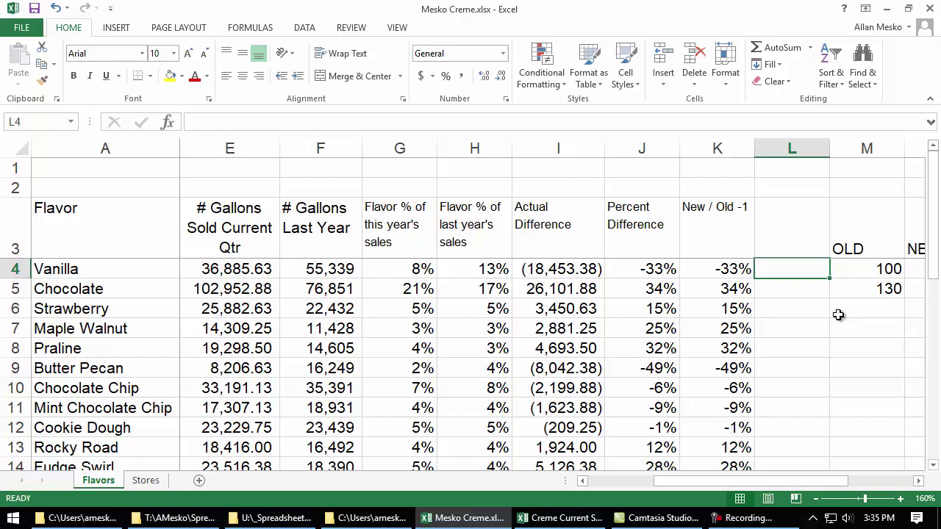
{"action": "type", "text": "="}
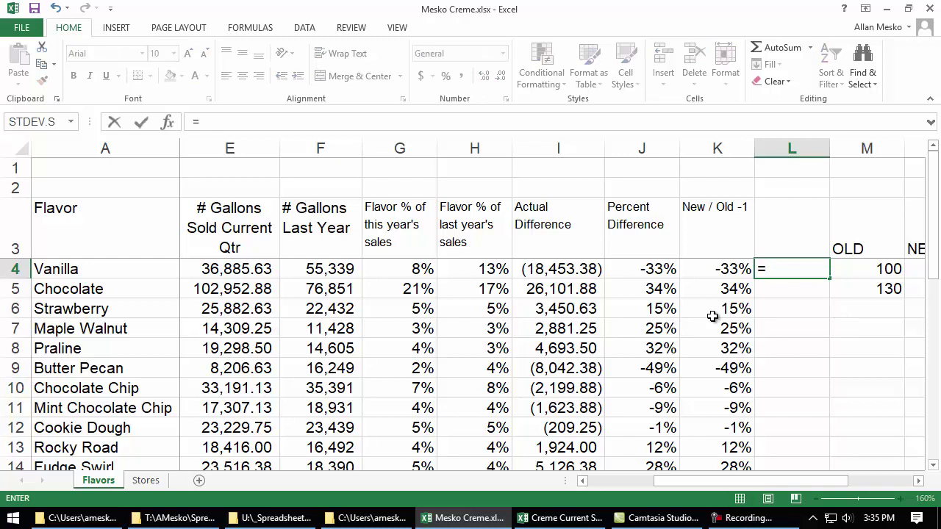
{"action": "left_click", "coordinate": [261, 271]}
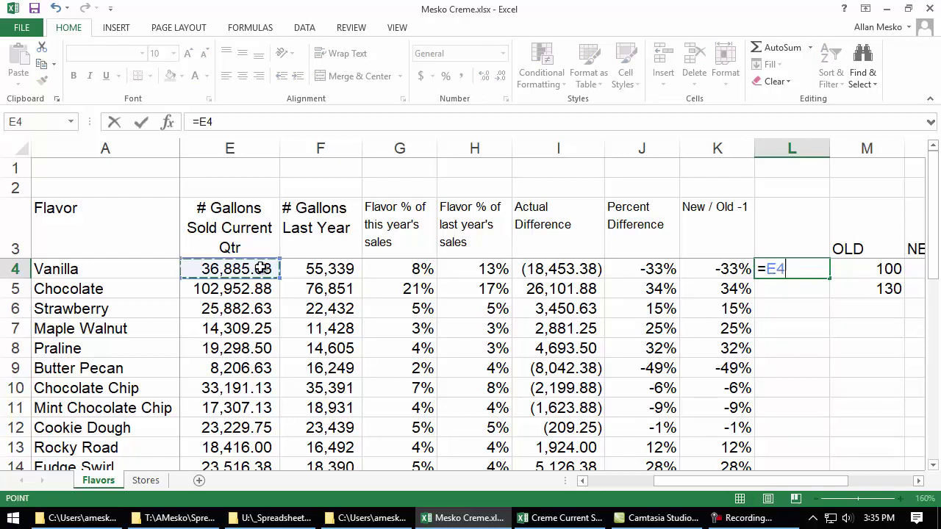
{"action": "type", "text": "-"}
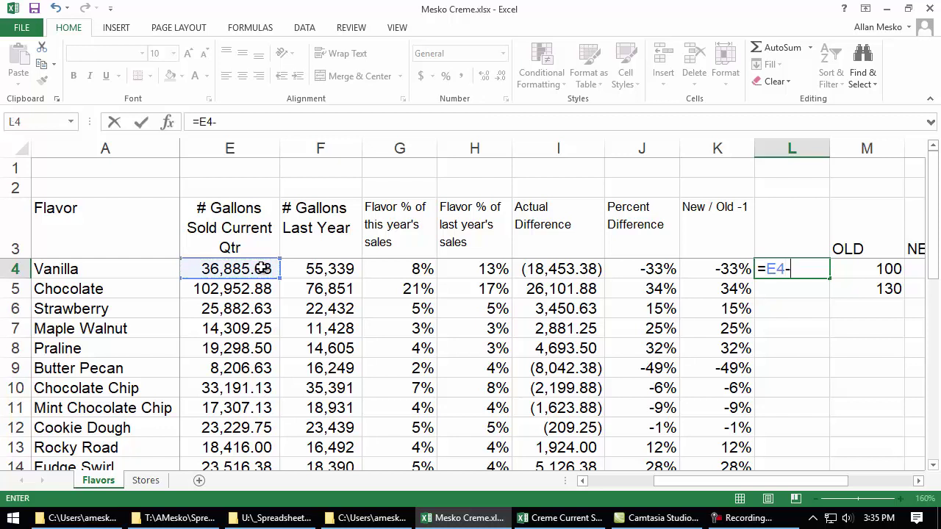
{"action": "left_click", "coordinate": [336, 270]}
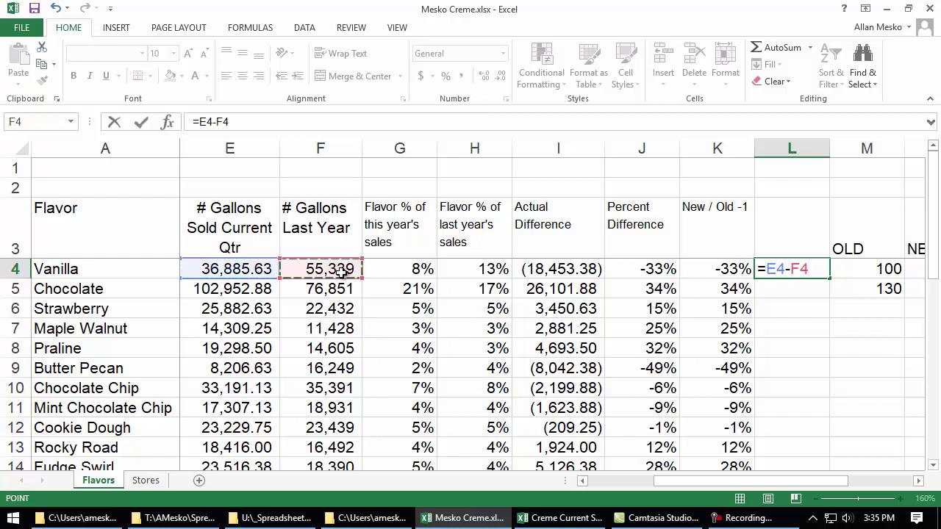
{"action": "type", "text": "/"}
{"action": "left_click", "coordinate": [328, 270]}
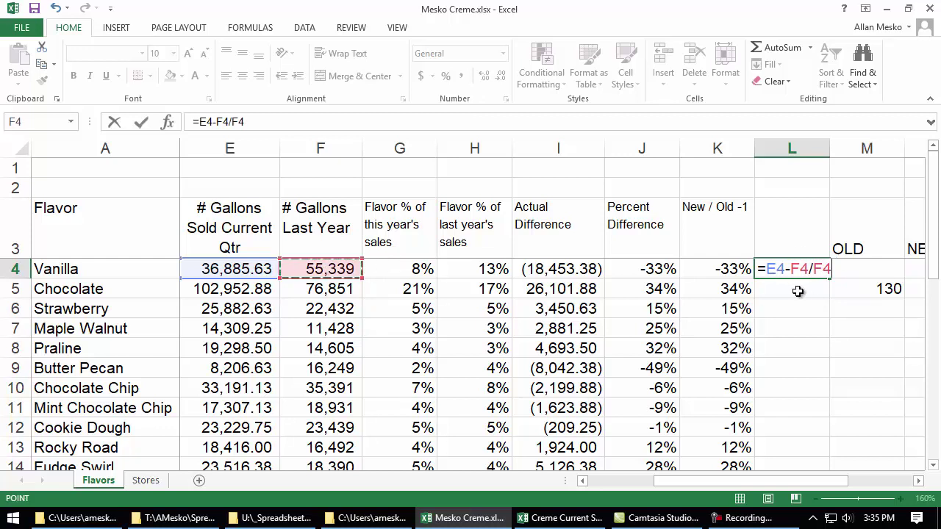
{"action": "left_click", "coordinate": [769, 270]}
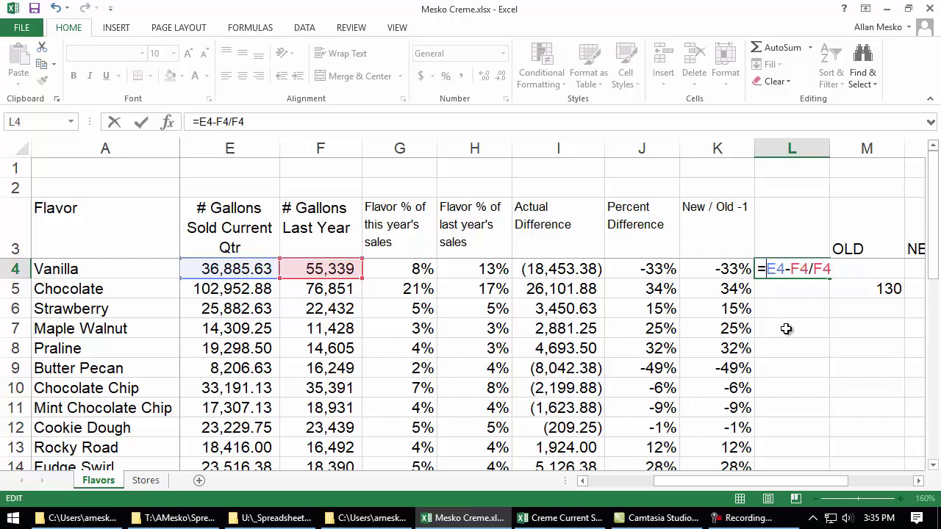
{"action": "type", "text": "("}
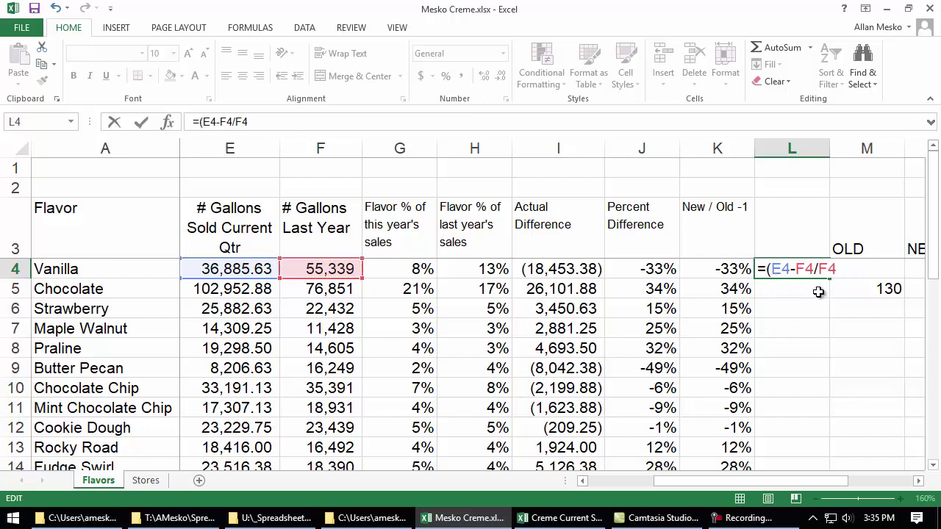
{"action": "left_click", "coordinate": [815, 269]}
{"action": "type", "text": ")"}
{"action": "key", "text": "Return"}
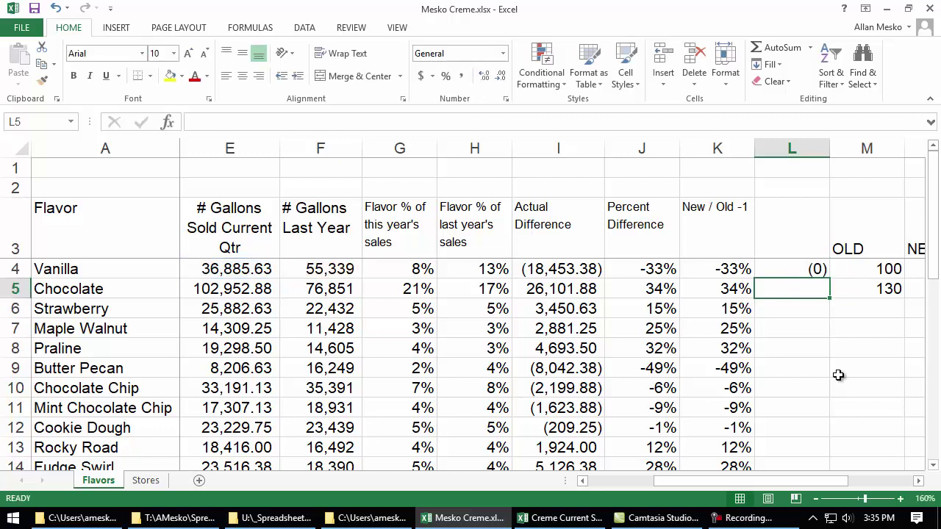
- Show the L4 percent difference result with five decimal places and autofit column L to its contents
{"action": "left_click", "coordinate": [791, 270]}
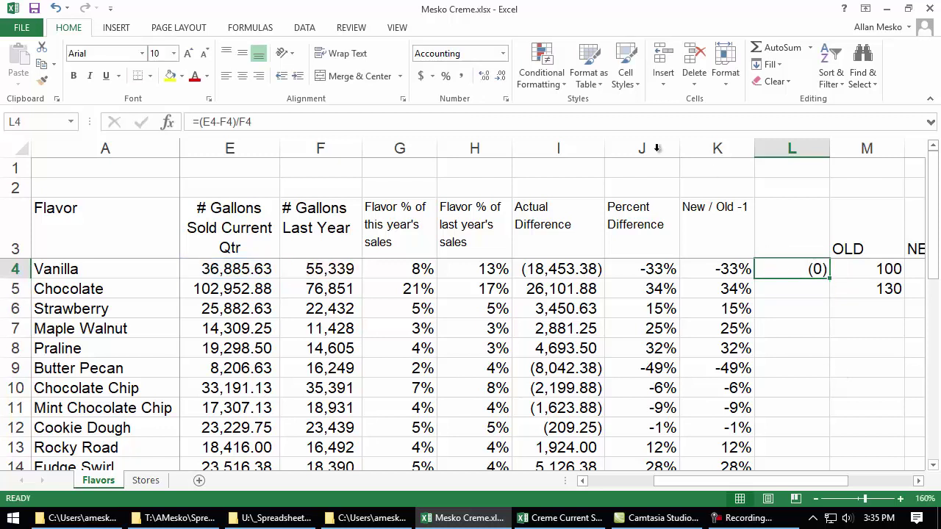
{"action": "left_click", "coordinate": [501, 77]}
{"action": "left_click", "coordinate": [500, 76]}
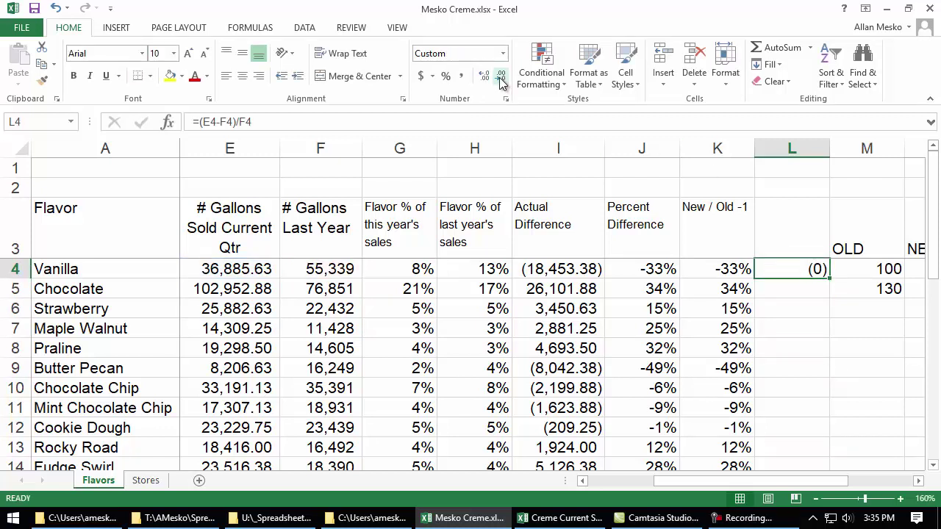
{"action": "left_click", "coordinate": [485, 76]}
{"action": "left_click", "coordinate": [485, 77]}
{"action": "left_click", "coordinate": [484, 77]}
{"action": "left_click", "coordinate": [484, 76]}
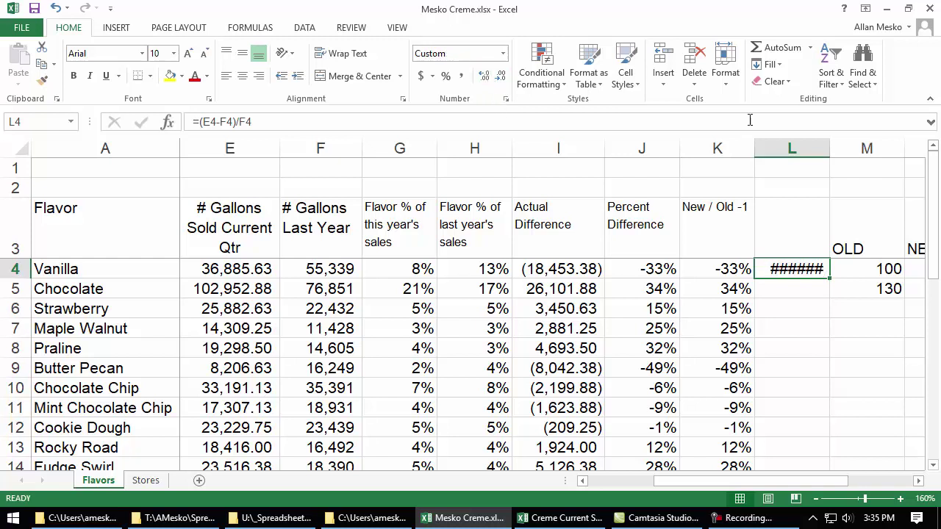
{"action": "double_click", "coordinate": [829, 145]}
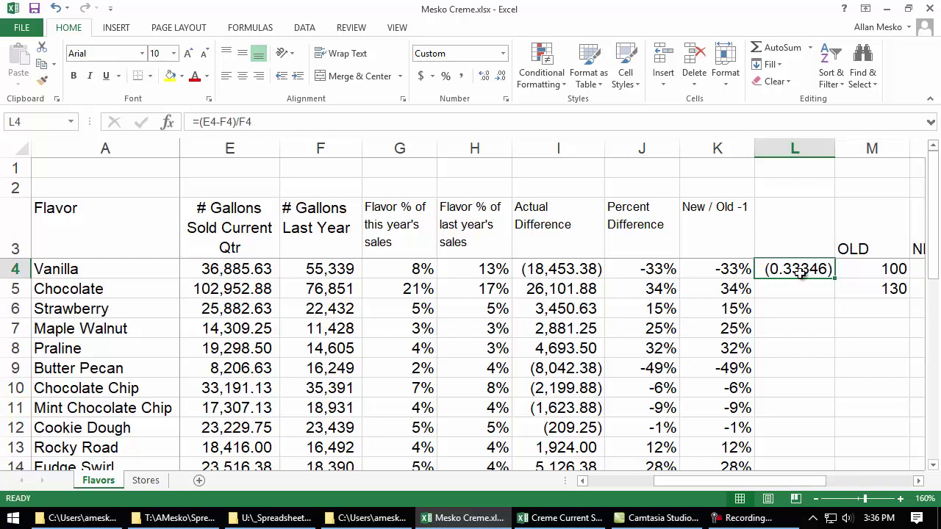
- Clear the alternative formula from L4 and review the Vanilla formulas in I4 and J4
{"action": "key", "text": "Delete"}
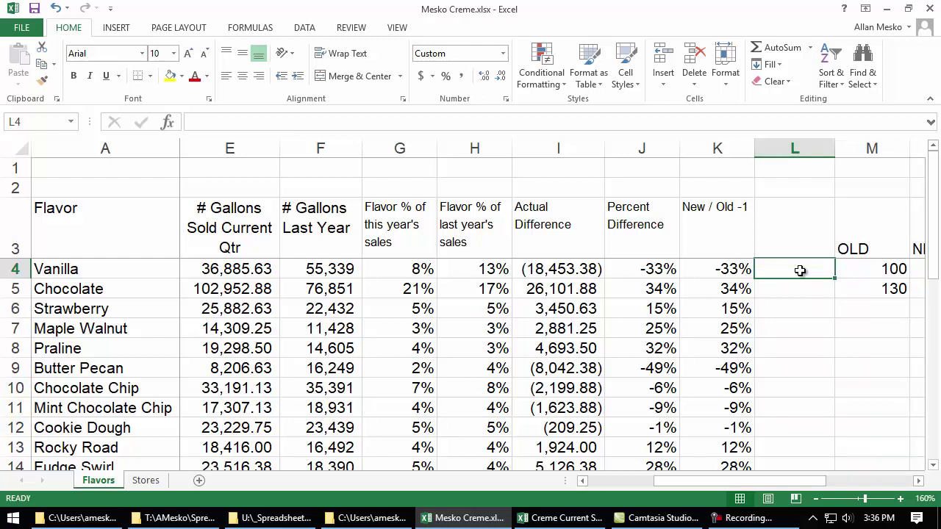
{"action": "left_click", "coordinate": [564, 269]}
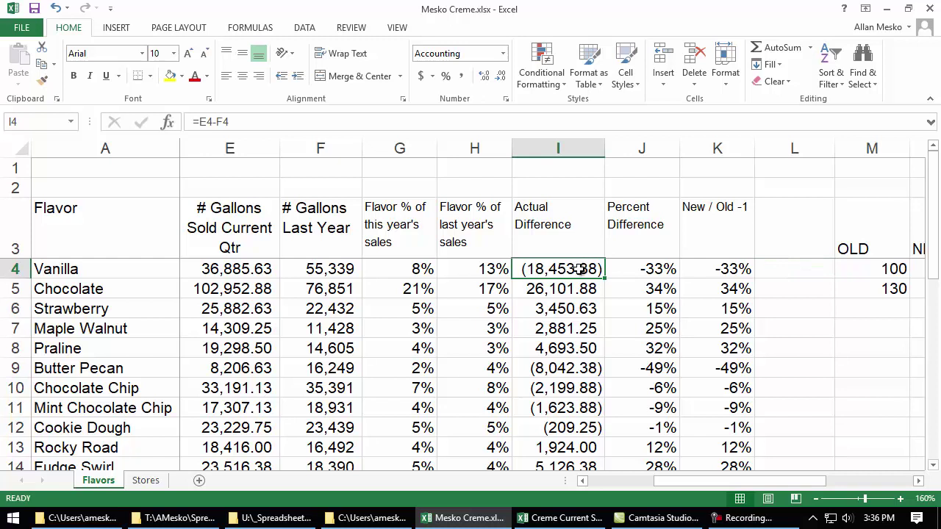
{"action": "left_click", "coordinate": [641, 270]}
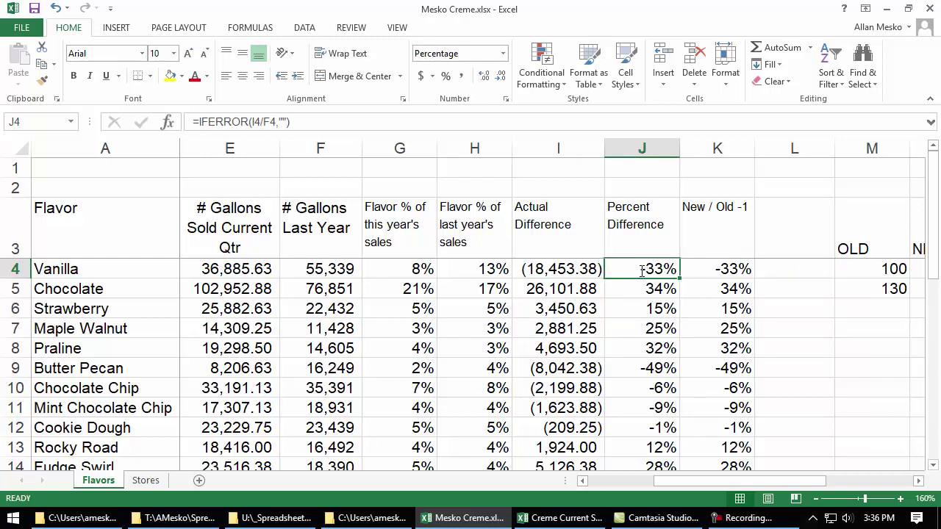
{"action": "double_click", "coordinate": [640, 271]}
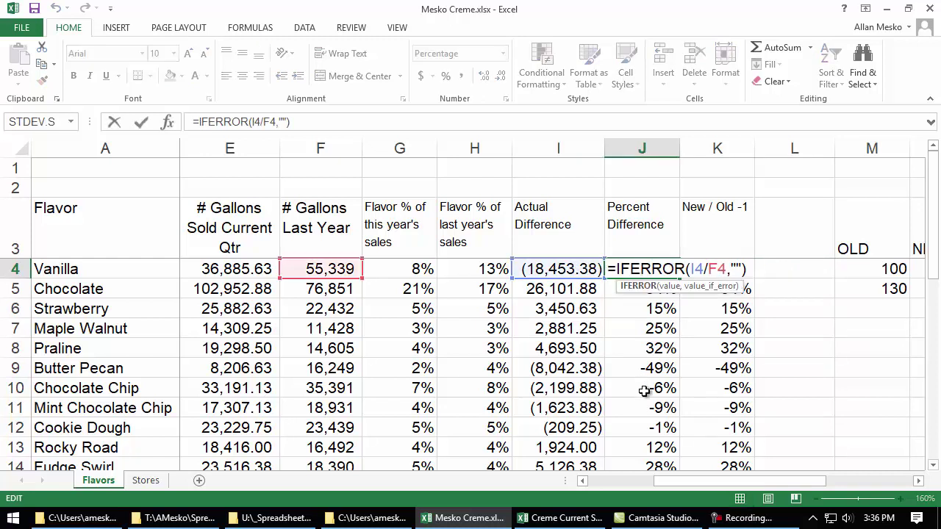
{"action": "key", "text": "Escape"}
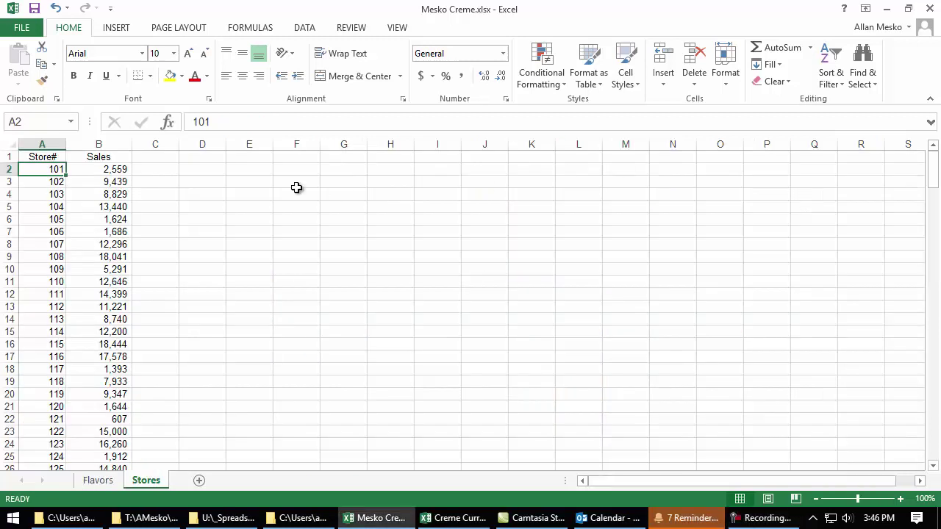
- Freeze the top row of the Stores sheet and check that the headers stay in place down the list
{"action": "left_click", "coordinate": [397, 29]}
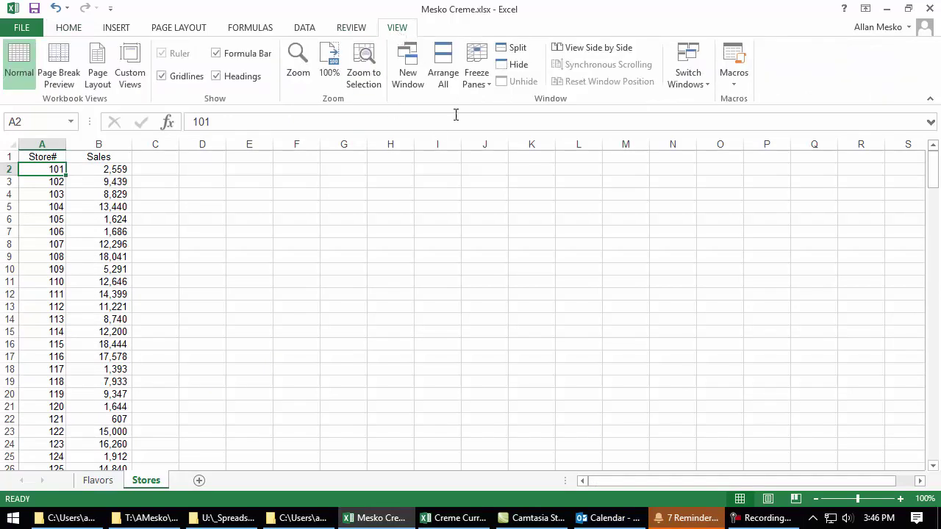
{"action": "left_click", "coordinate": [477, 85]}
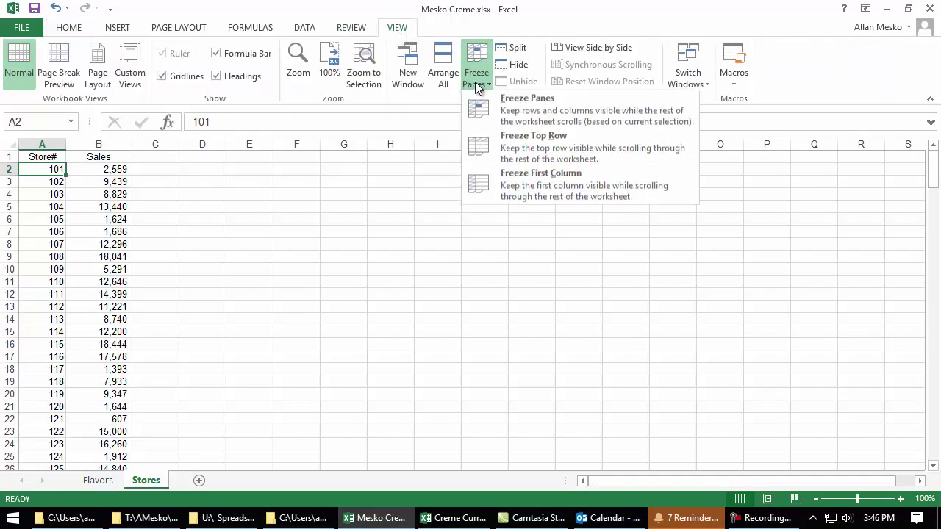
{"action": "left_click", "coordinate": [507, 145]}
{"action": "scroll", "coordinate": [423, 301], "scroll_direction": "down", "scroll_amount": 20}
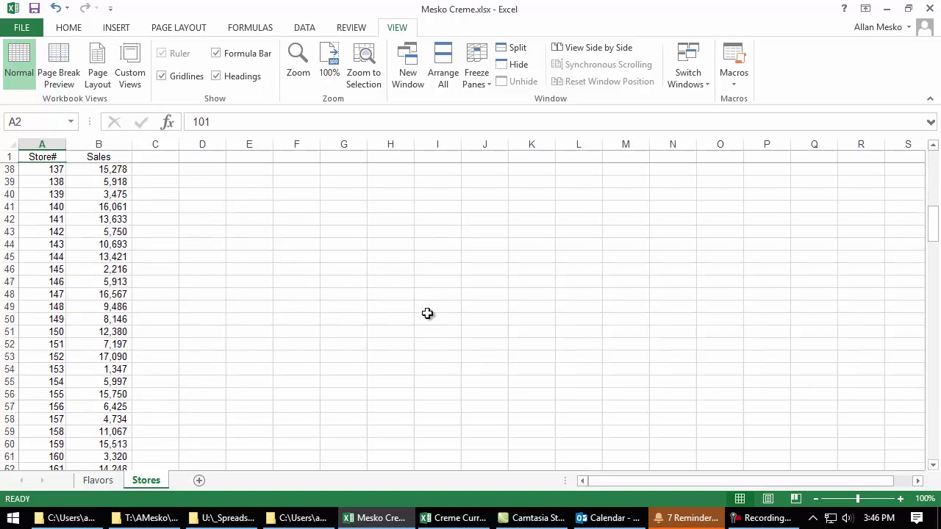
- Enter the labels Total, Mean, Median, Mode and Std.Dev. in A204:A208, below the last store record
{"action": "left_click", "coordinate": [56, 184]}
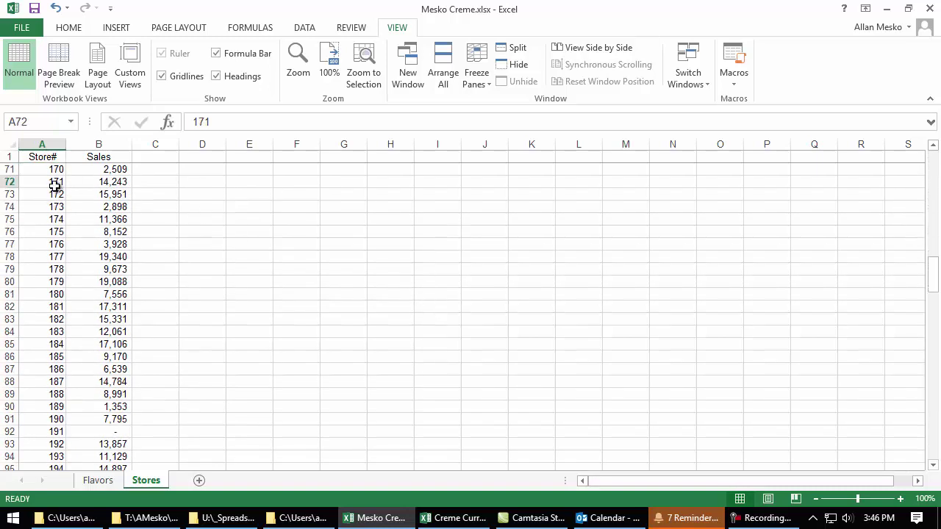
{"action": "key", "text": "ctrl+Down"}
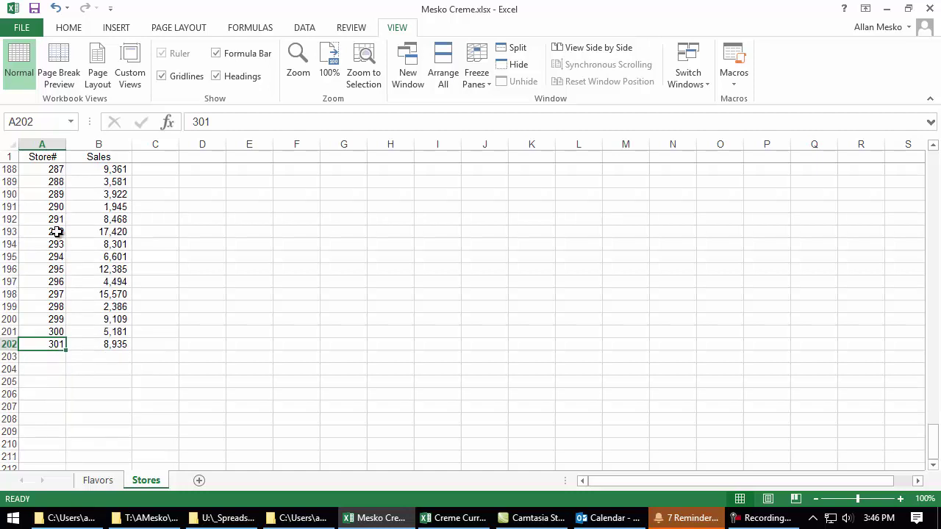
{"action": "left_click", "coordinate": [120, 367]}
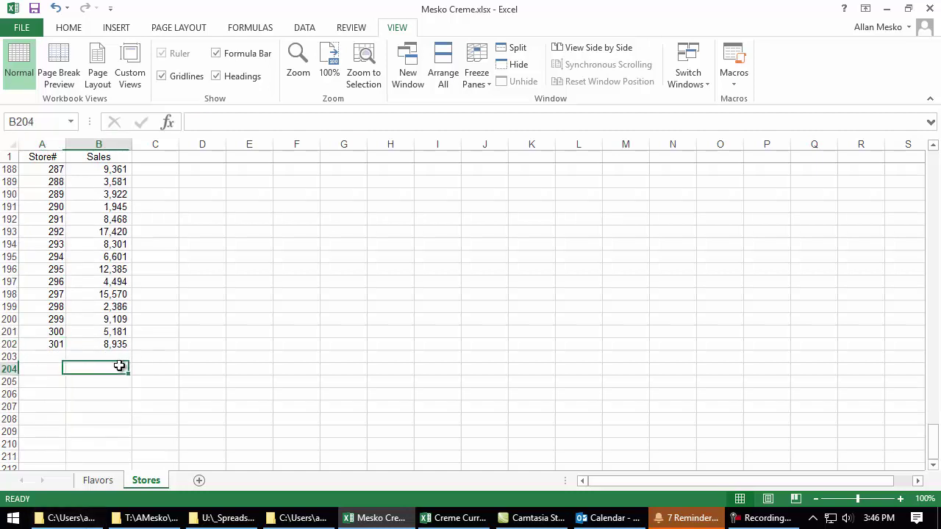
{"action": "left_click", "coordinate": [47, 370]}
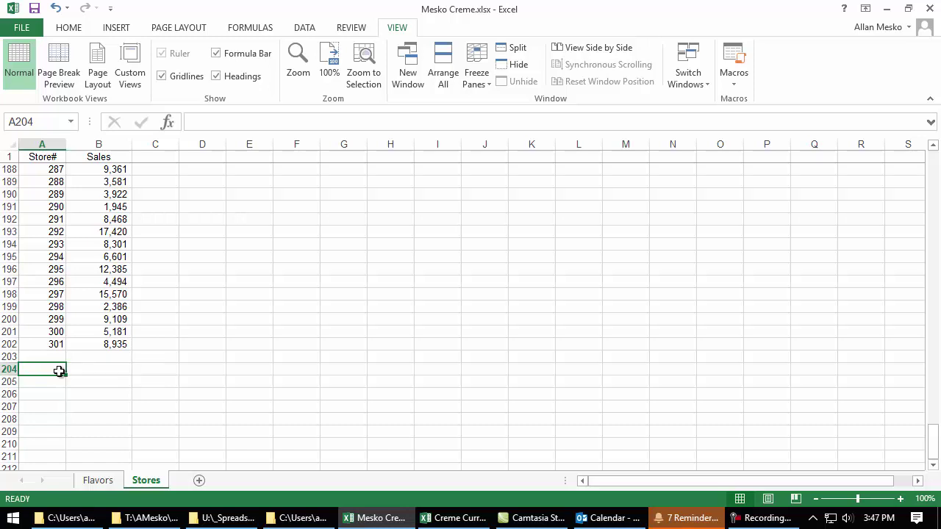
{"action": "type", "text": "Total"}
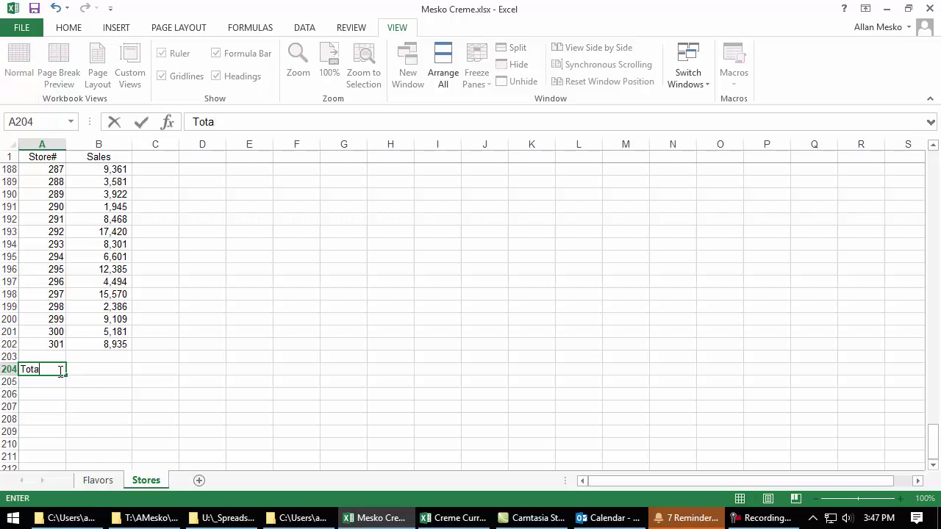
{"action": "key", "text": "Return"}
{"action": "type", "text": "Mean"}
{"action": "key", "text": "Return"}
{"action": "type", "text": "Median"}
{"action": "key", "text": "Return"}
{"action": "type", "text": "Mode"}
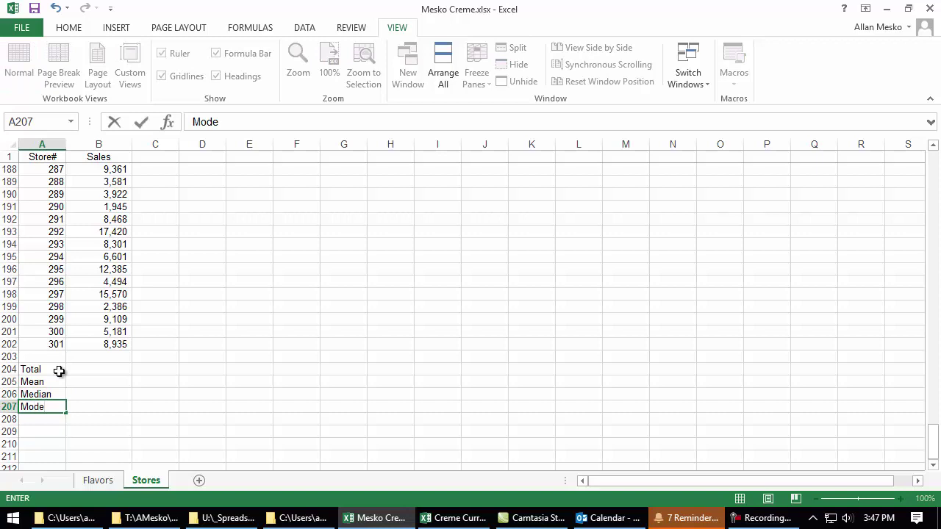
{"action": "key", "text": "Return"}
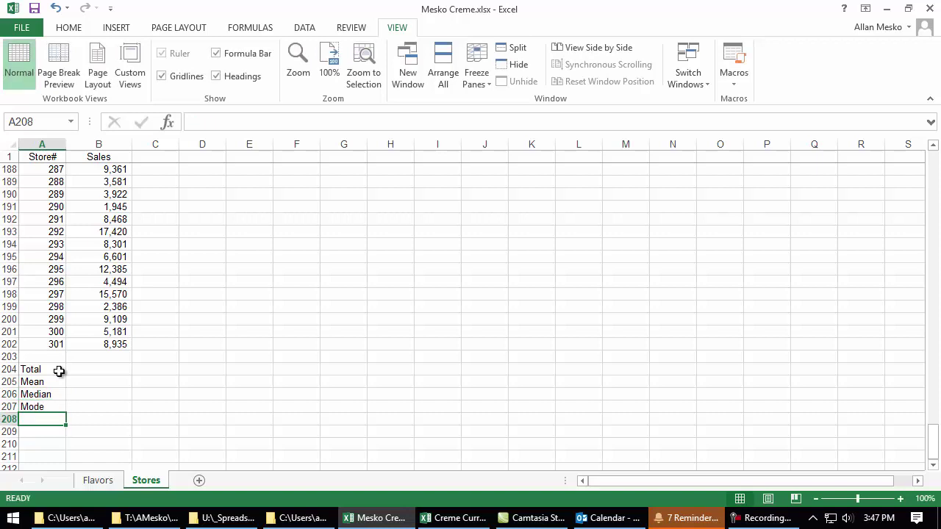
{"action": "type", "text": "Std.De"}
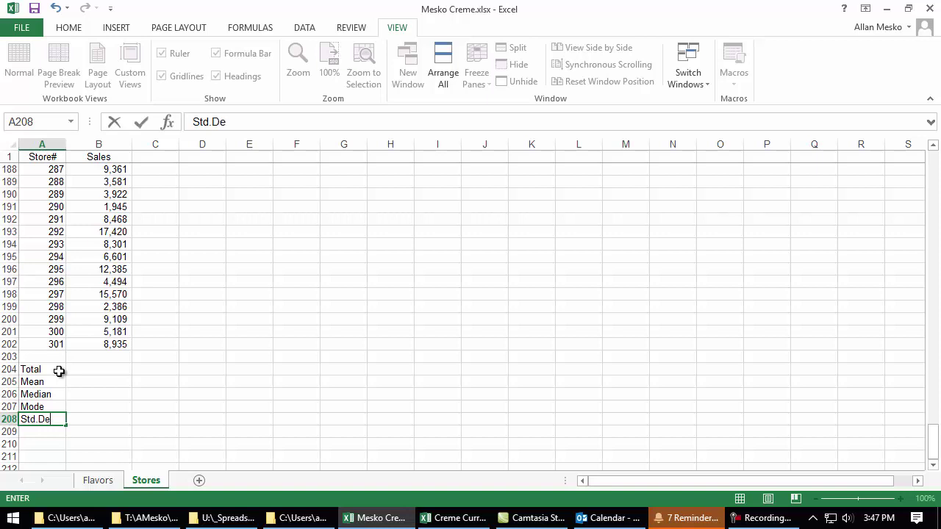
{"action": "type", "text": "v."}
{"action": "key", "text": "Return"}
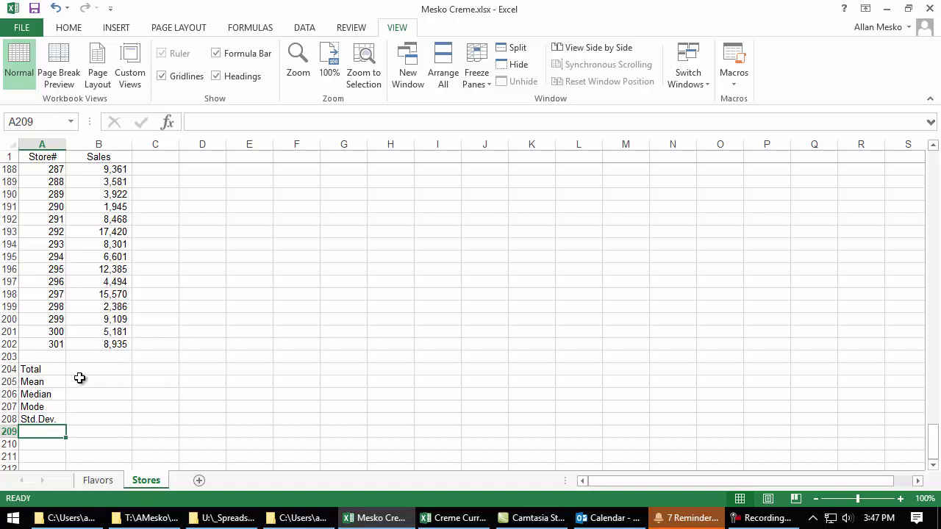
- Total the store sales in B204 with an absolute range: =SUM($B$2:$B$202)
{"action": "left_click", "coordinate": [85, 372]}
{"action": "type", "text": "=s"}
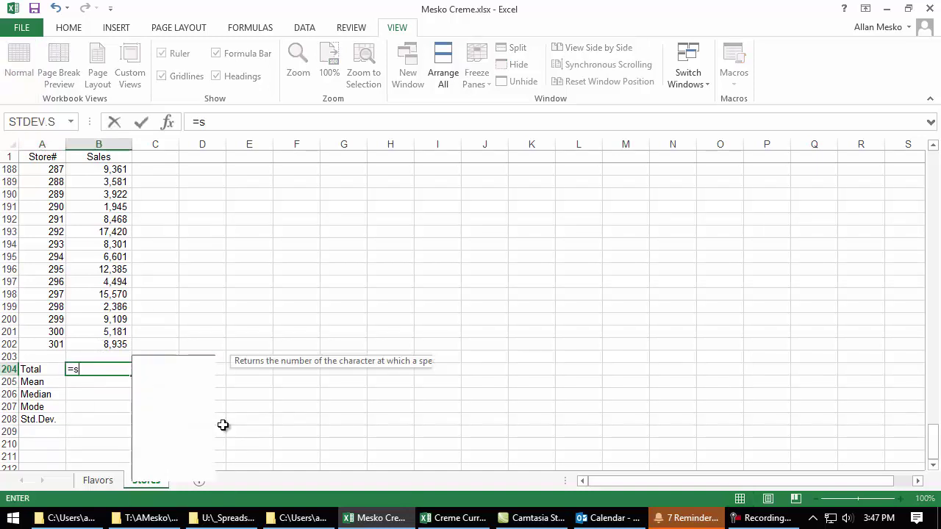
{"action": "type", "text": "um("}
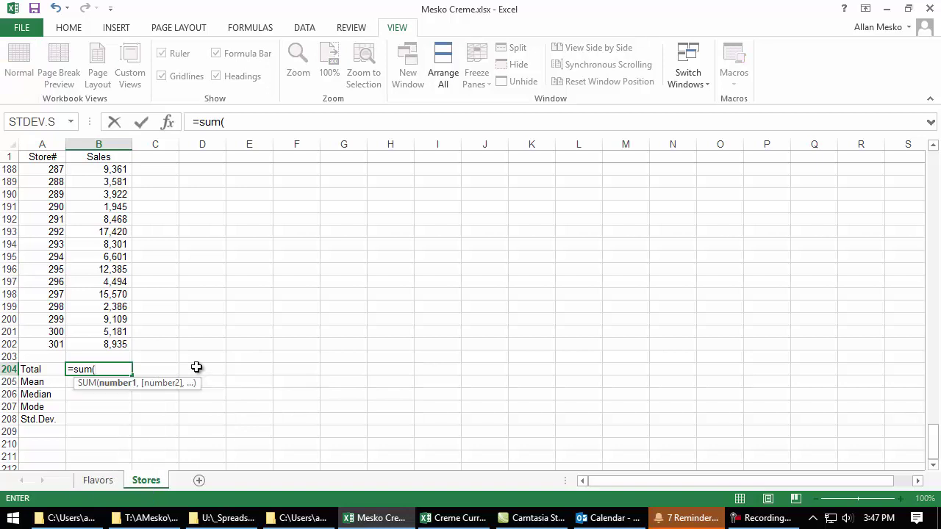
{"action": "left_click", "coordinate": [105, 344]}
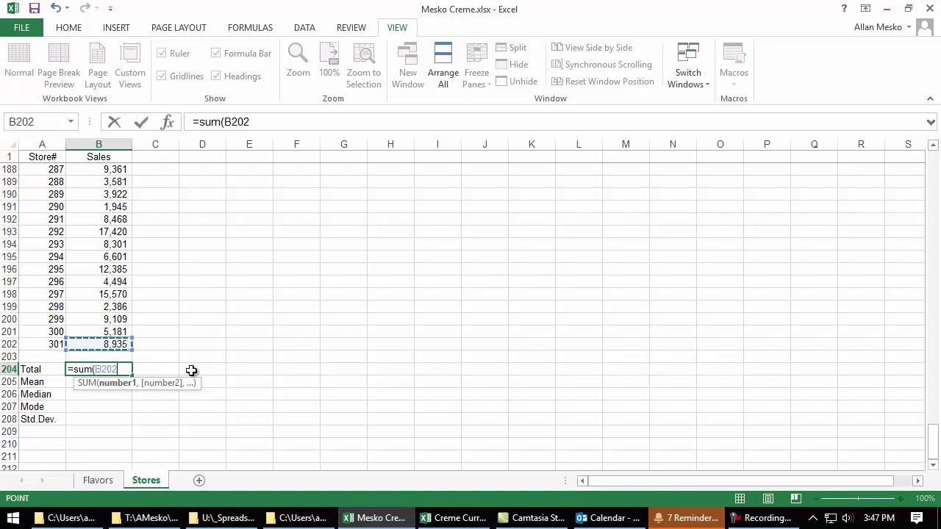
{"action": "key", "text": "ctrl+shift+Up"}
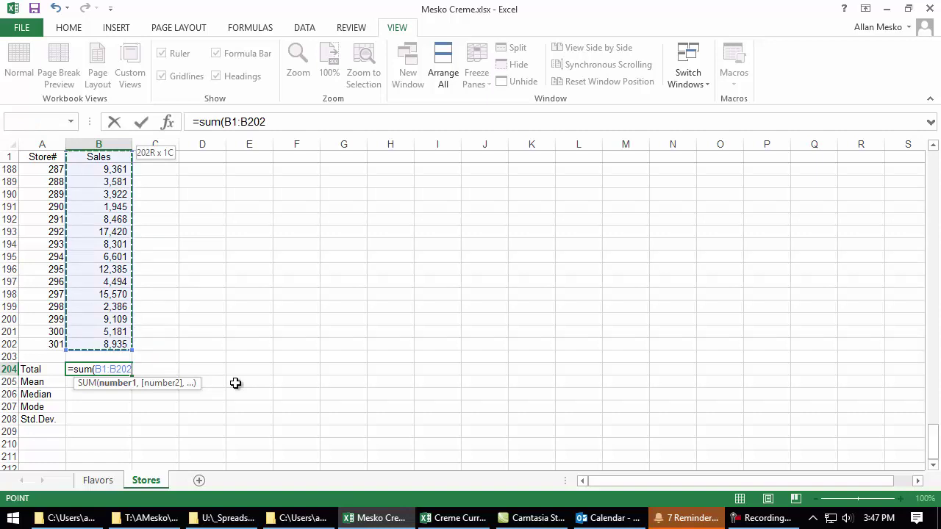
{"action": "key", "text": "shift+Down"}
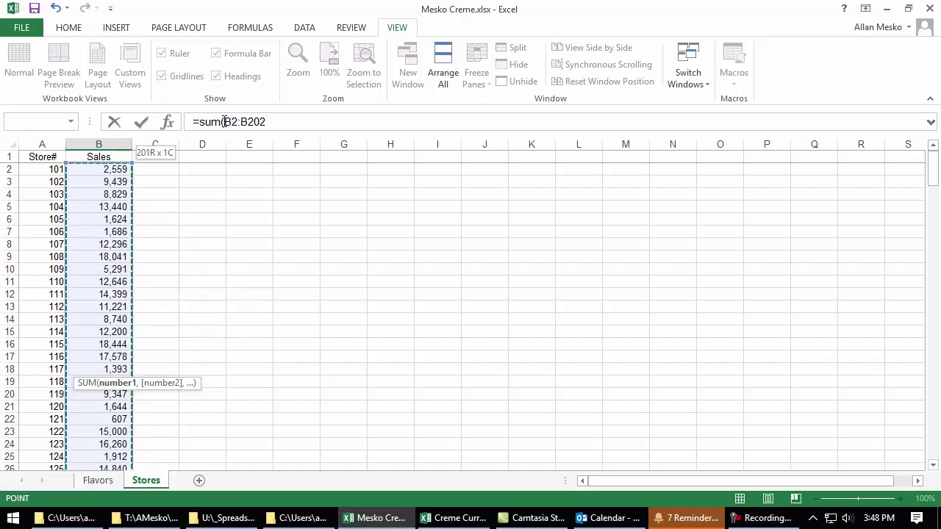
{"action": "left_click_drag", "start_coordinate": [224, 121], "coordinate": [265, 121]}
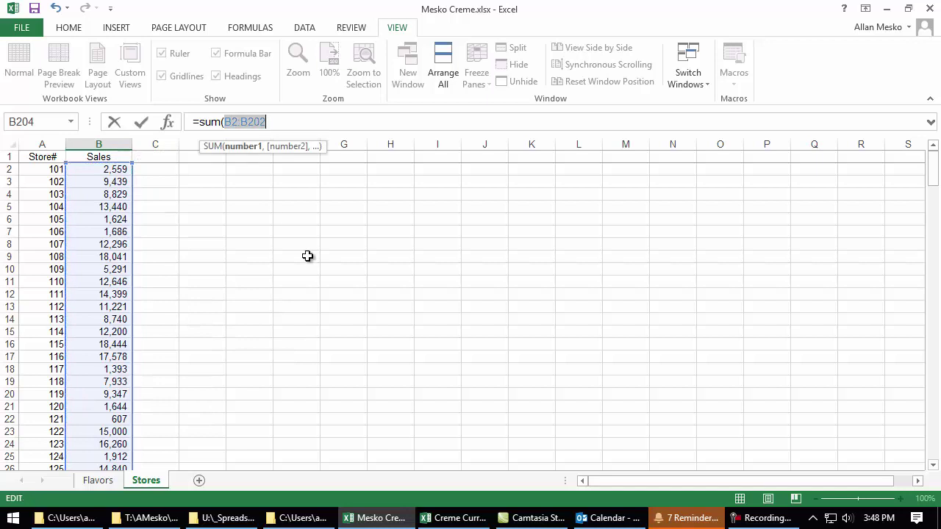
{"action": "key", "text": "F4"}
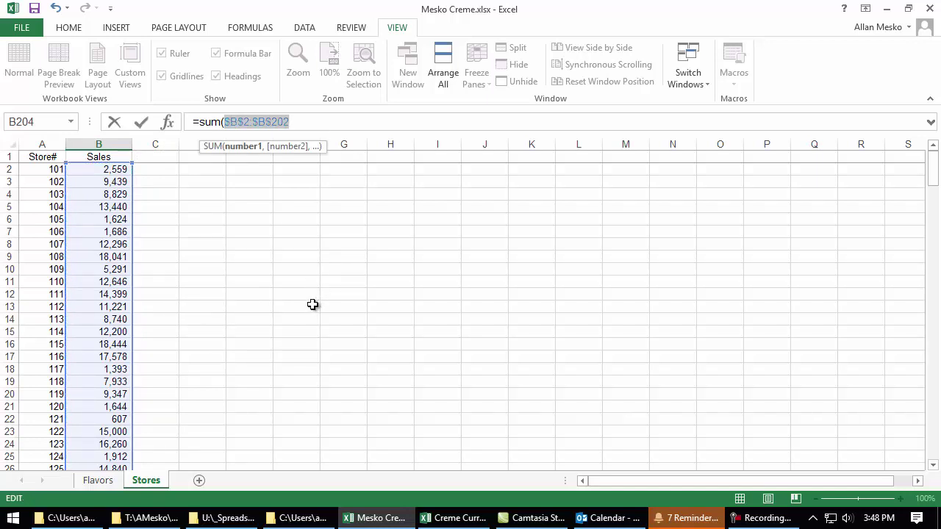
{"action": "key", "text": "Return"}
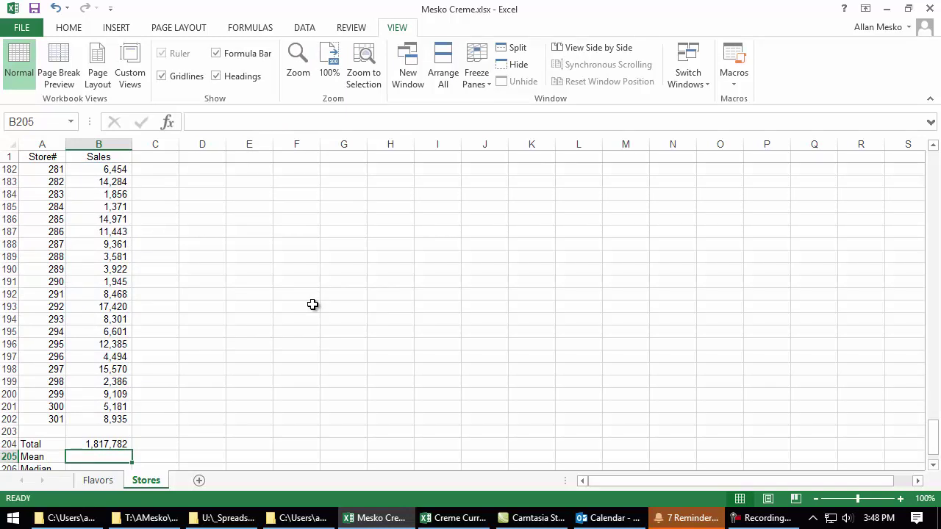
- Copy the Total formula from B204 down through the Std.Dev. row in B208
{"action": "scroll", "coordinate": [312, 304], "scroll_direction": "down", "scroll_amount": 1}
{"action": "left_click", "coordinate": [114, 406]}
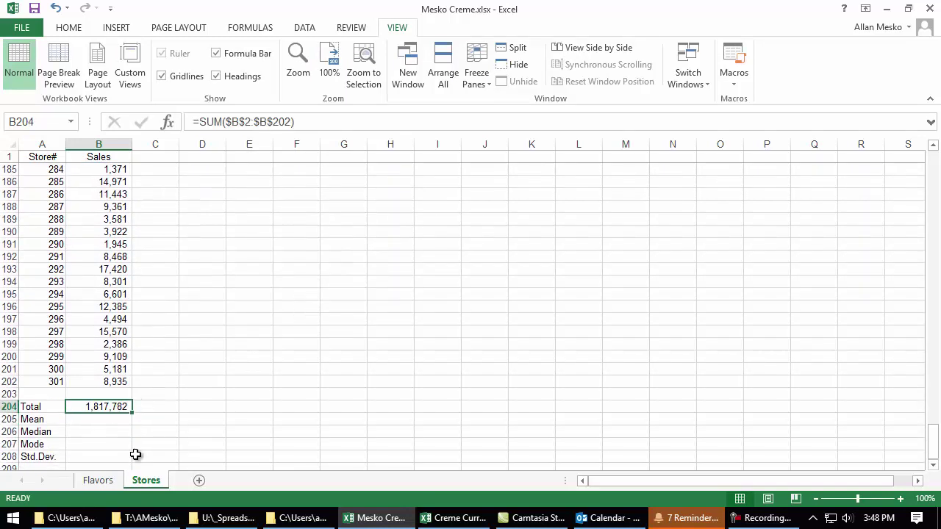
{"action": "scroll", "coordinate": [140, 457], "scroll_direction": "down", "scroll_amount": 2}
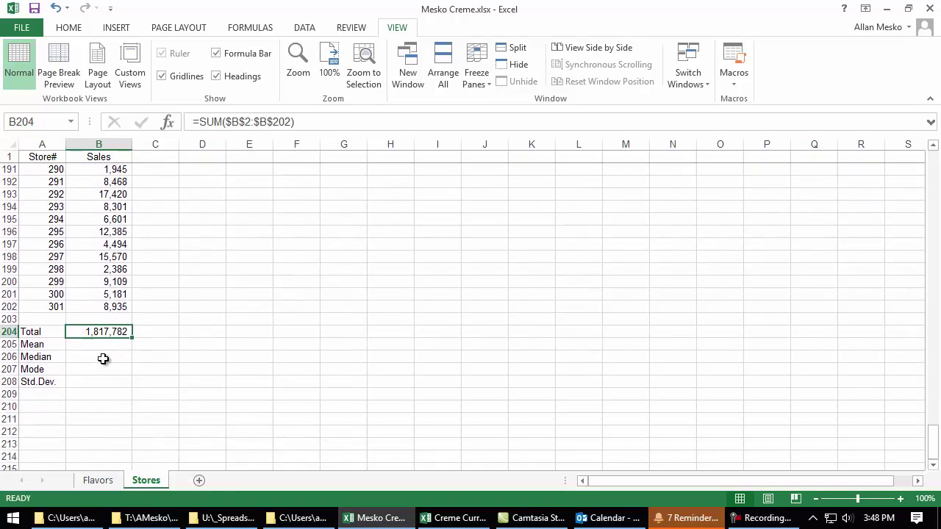
{"action": "left_click_drag", "start_coordinate": [133, 337], "coordinate": [135, 388]}
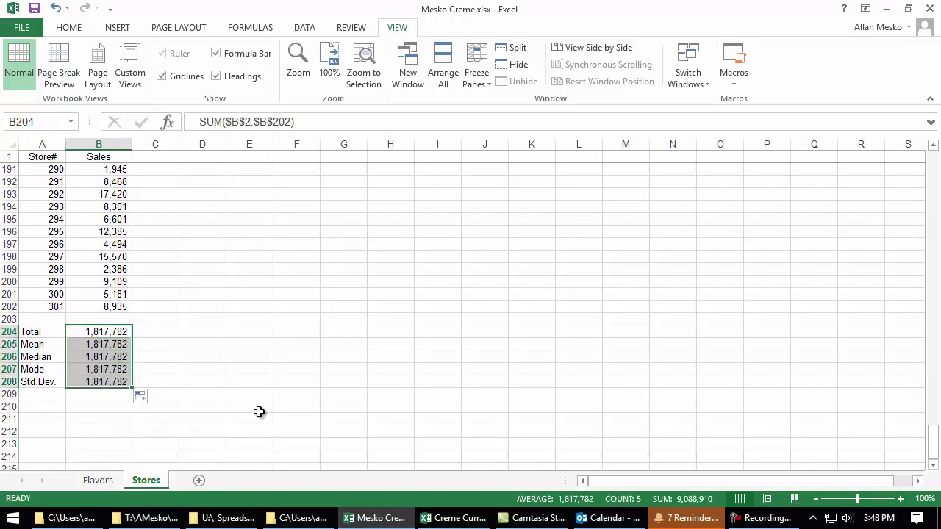
- Change the Mean formula in B205 to average the store sales: =AVERAGE($B$2:$B$202)
{"action": "scroll", "coordinate": [258, 441], "scroll_direction": "up", "scroll_amount": 1, "text": "ctrl"}
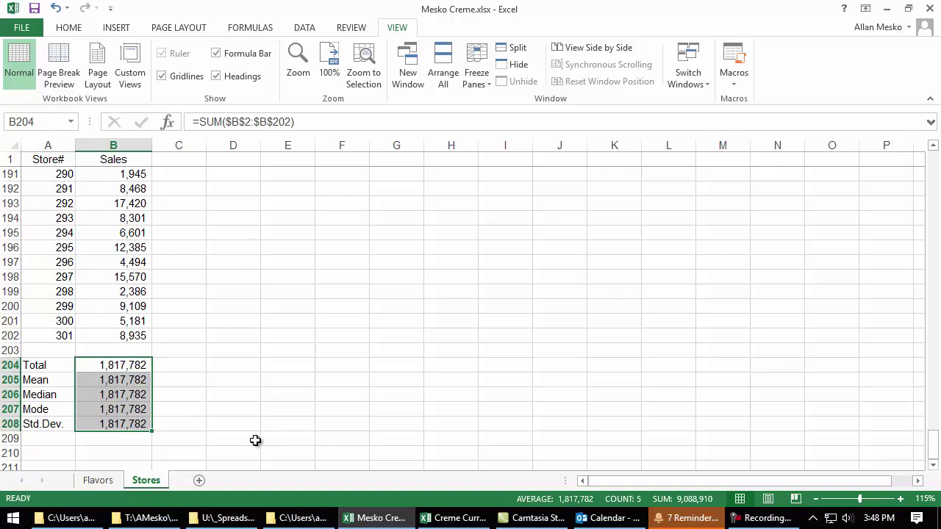
{"action": "scroll", "coordinate": [212, 410], "scroll_direction": "up", "scroll_amount": 1, "text": "ctrl"}
{"action": "scroll", "coordinate": [213, 410], "scroll_direction": "up", "scroll_amount": 1, "text": "ctrl"}
{"action": "left_click", "coordinate": [237, 405]}
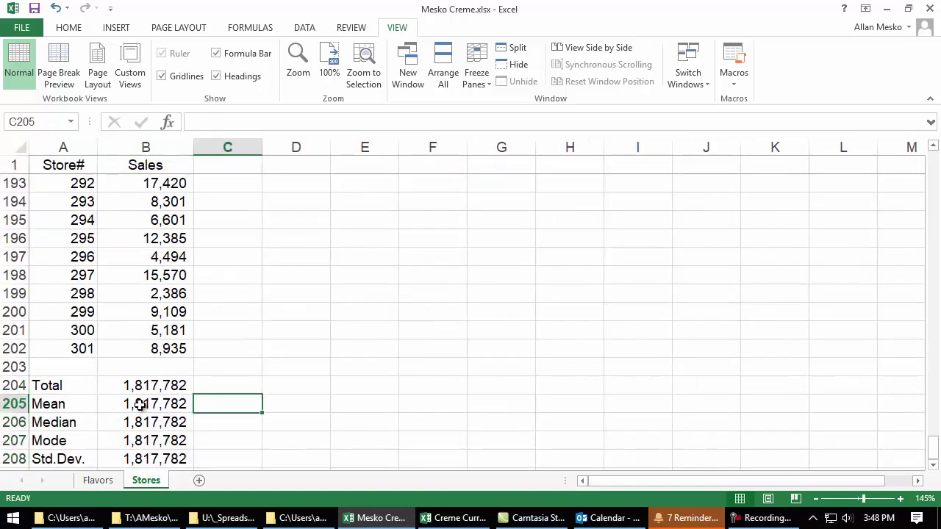
{"action": "double_click", "coordinate": [139, 405]}
{"action": "double_click", "coordinate": [125, 404]}
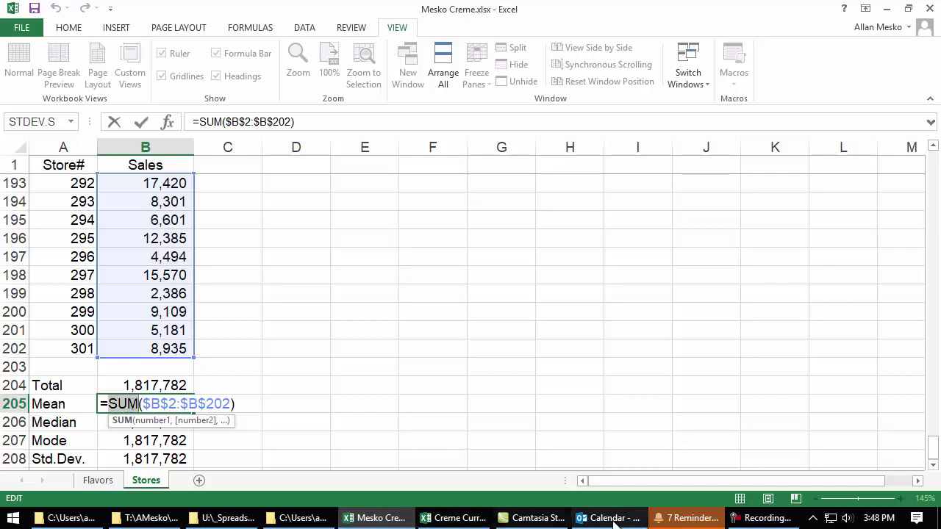
{"action": "mouse_move", "coordinate": [616, 522]}
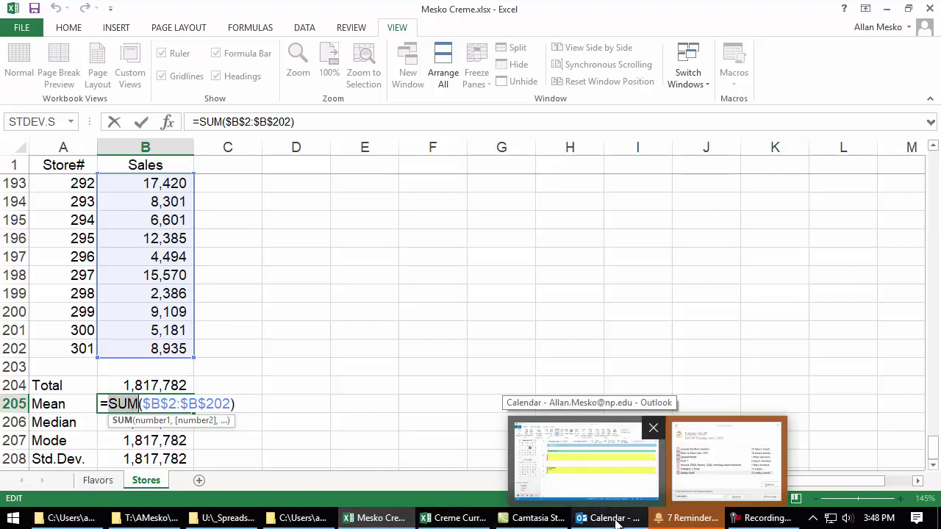
{"action": "type", "text": "average"}
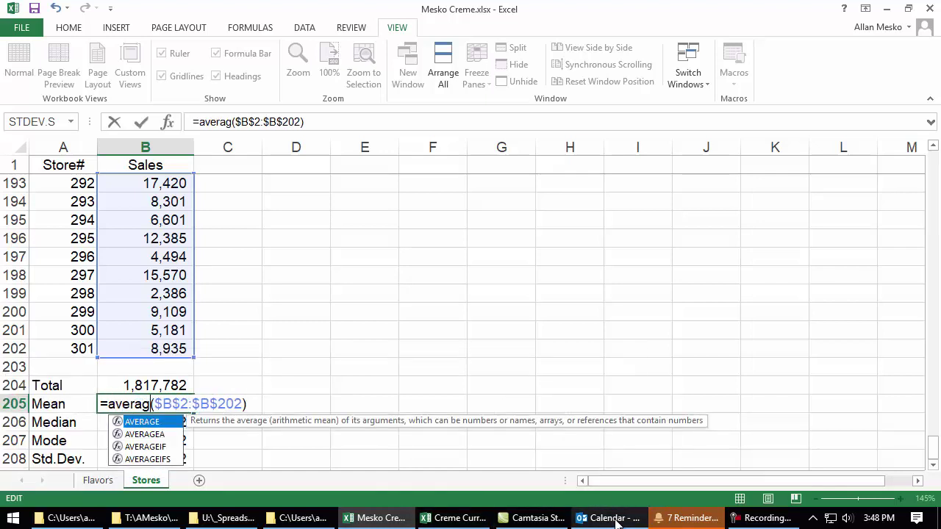
{"action": "key", "text": "Return"}
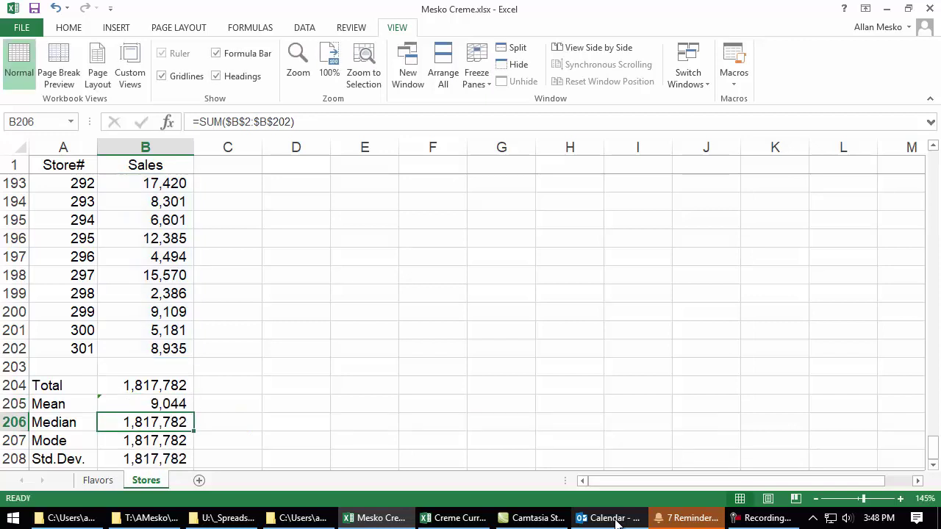
- Replace SUM with MEDIAN in the Median formula in B206, keeping the range $B$2:$B$202
{"action": "double_click", "coordinate": [129, 424]}
{"action": "double_click", "coordinate": [129, 424]}
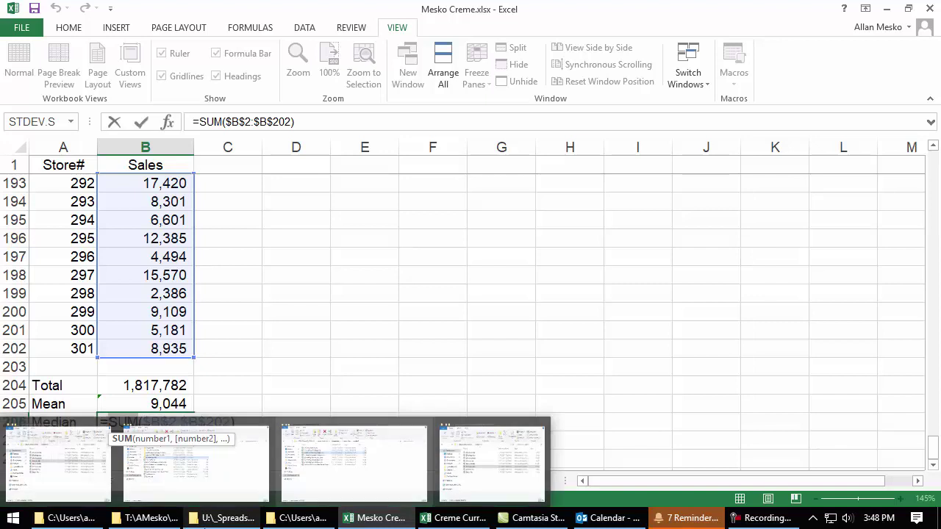
{"action": "type", "text": "median"}
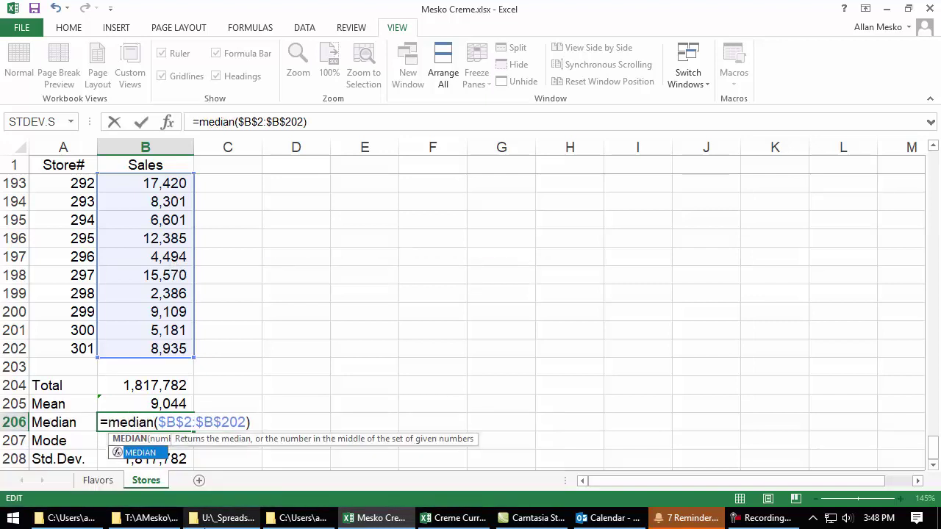
{"action": "key", "text": "Return"}
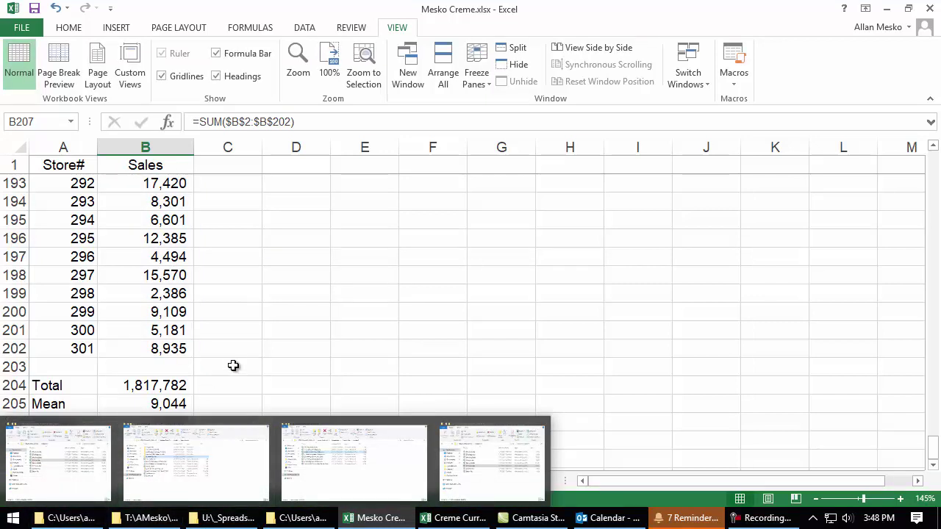
- Make the Mode formula in B207 use the single-value mode function: =MODE.SNGL($B$2:$B$202)
{"action": "double_click", "coordinate": [120, 330]}
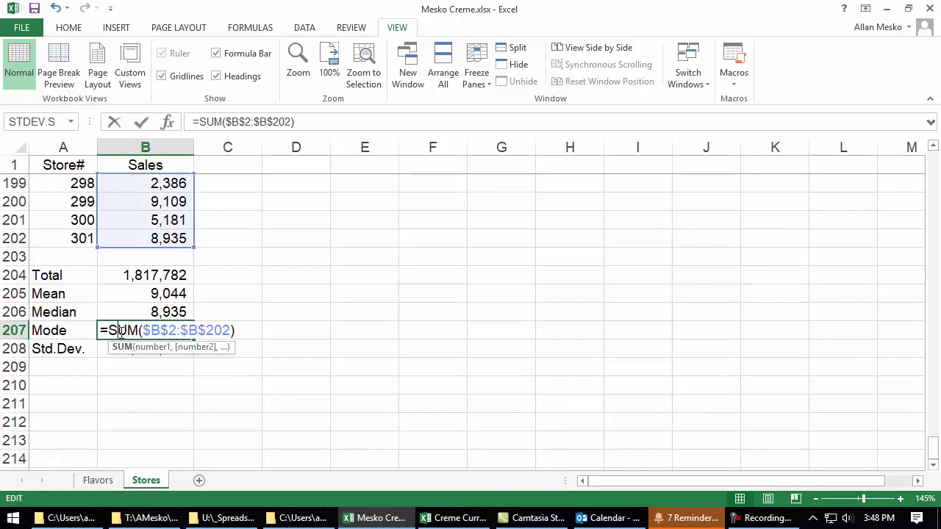
{"action": "double_click", "coordinate": [119, 330]}
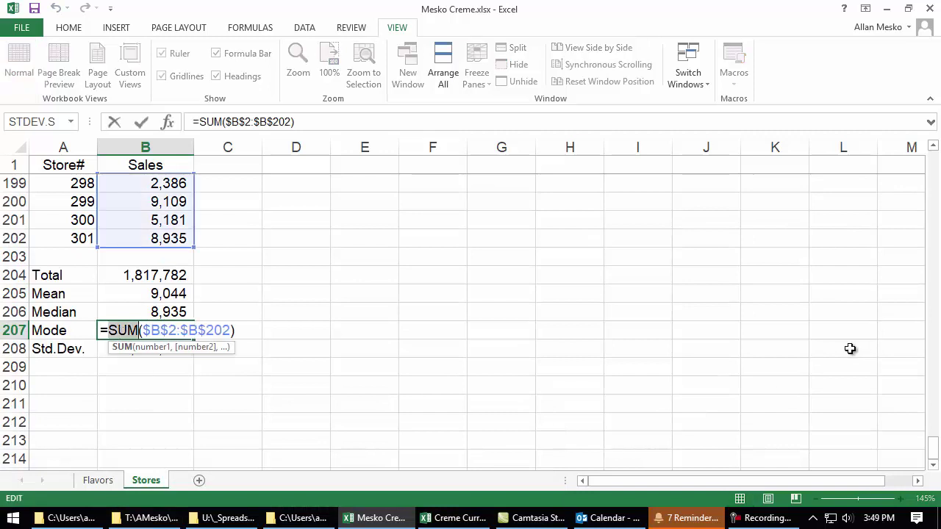
{"action": "type", "text": "mode"}
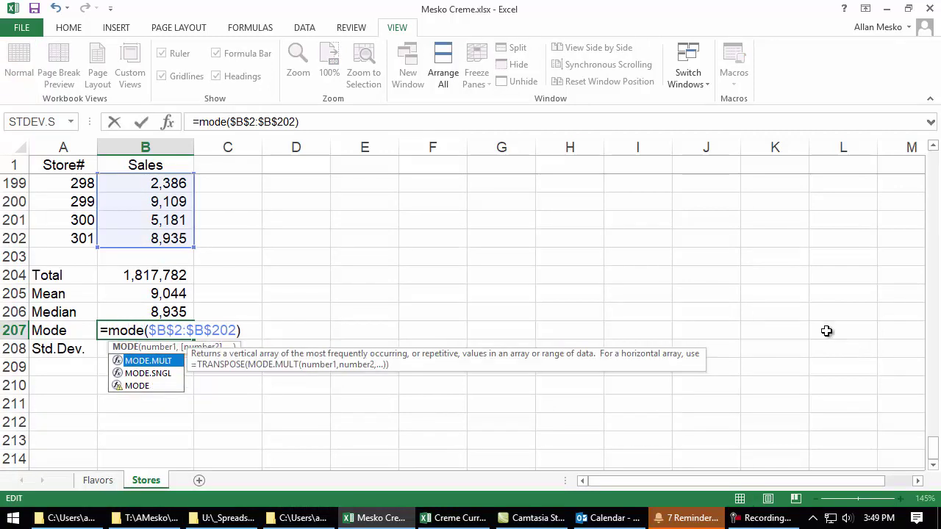
{"action": "double_click", "coordinate": [155, 374]}
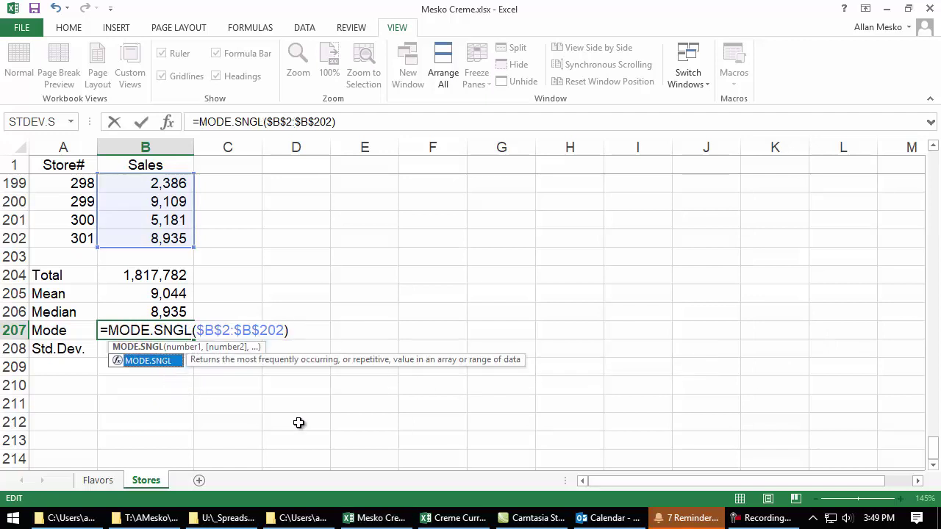
{"action": "key", "text": "Return"}
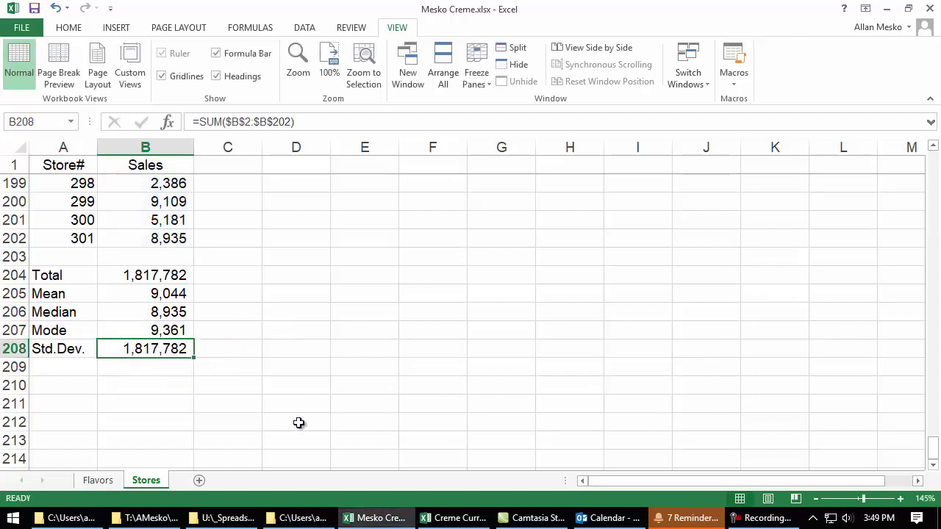
- Change the Std.Dev. formula in B208 to the sample standard deviation: =STDEV.S($B$2:$B$202)
{"action": "double_click", "coordinate": [126, 350]}
{"action": "left_click_drag", "start_coordinate": [140, 349], "coordinate": [109, 349]}
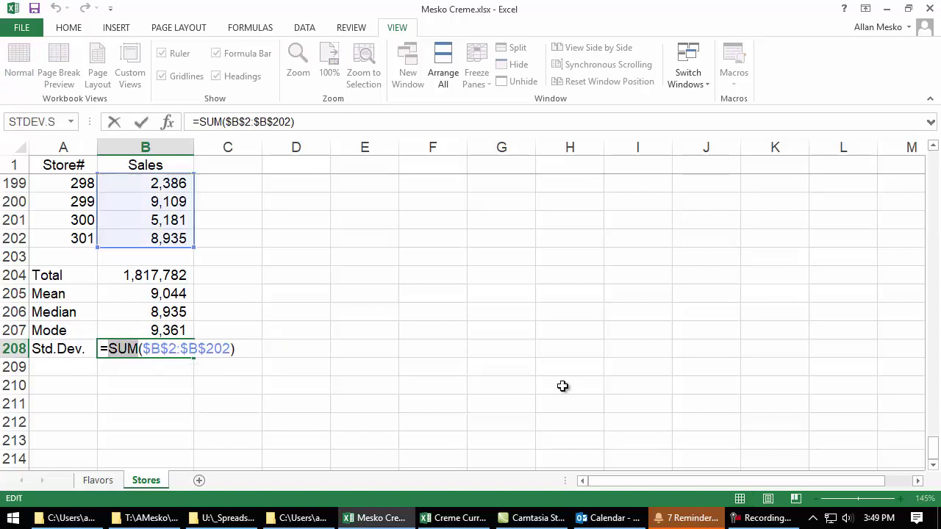
{"action": "type", "text": "std"}
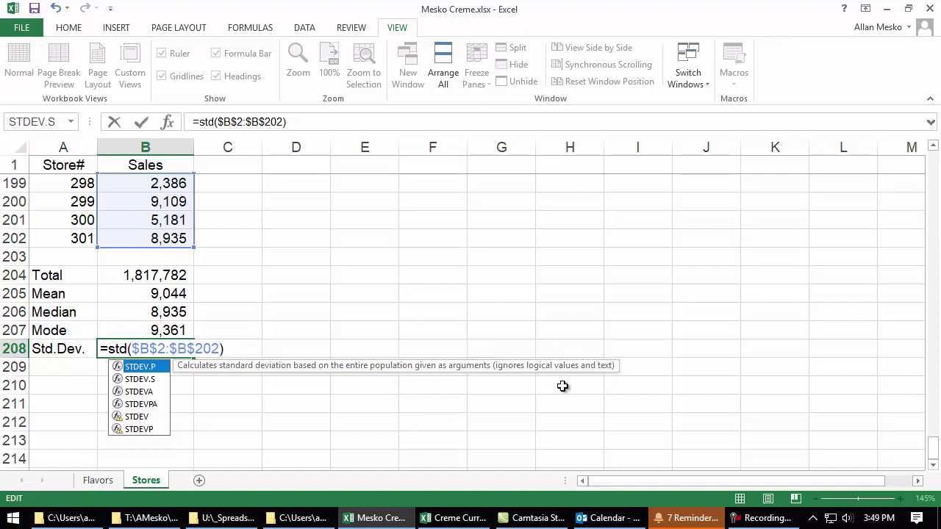
{"action": "left_click", "coordinate": [155, 379]}
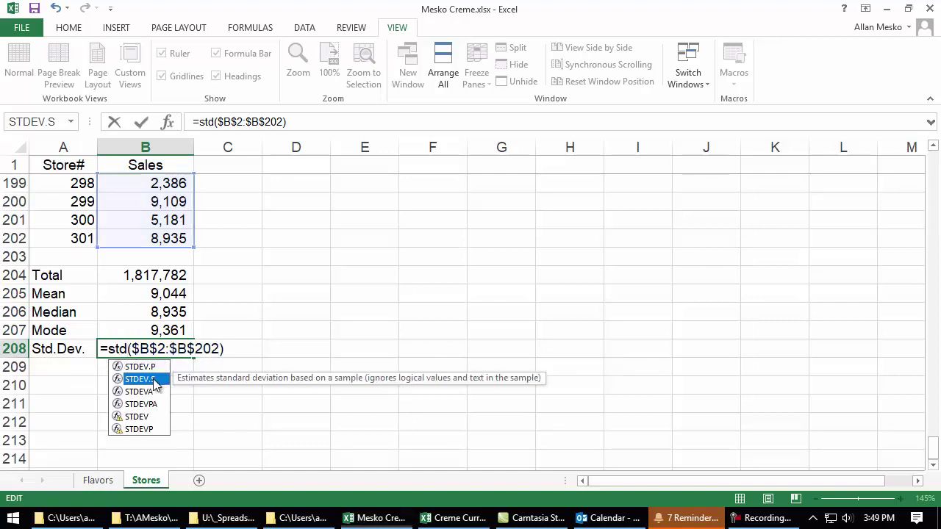
{"action": "double_click", "coordinate": [155, 380]}
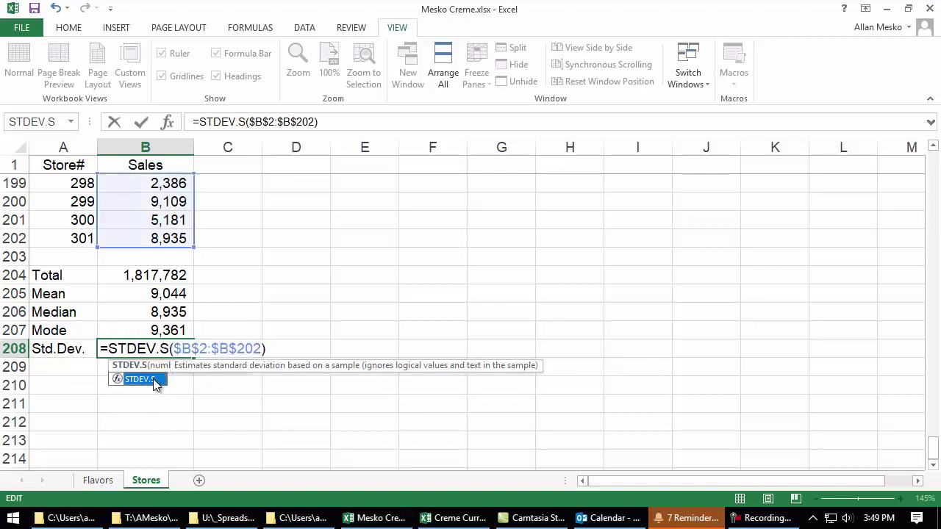
{"action": "key", "text": "Return"}
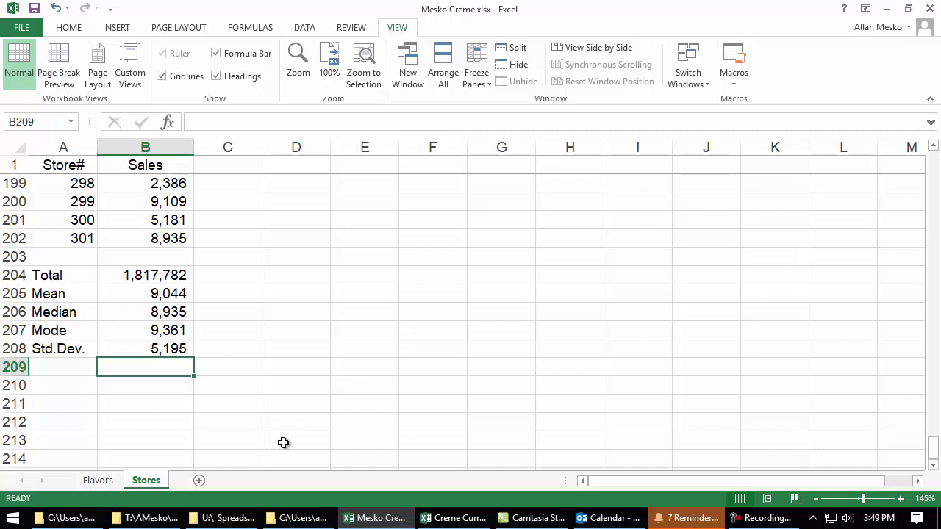
- Apply the Accounting dollar format to the sales statistics in B204:B208
{"action": "key", "text": "Up"}
{"action": "key", "text": "Up"}
{"action": "key", "text": "Up"}
{"action": "key", "text": "Up"}
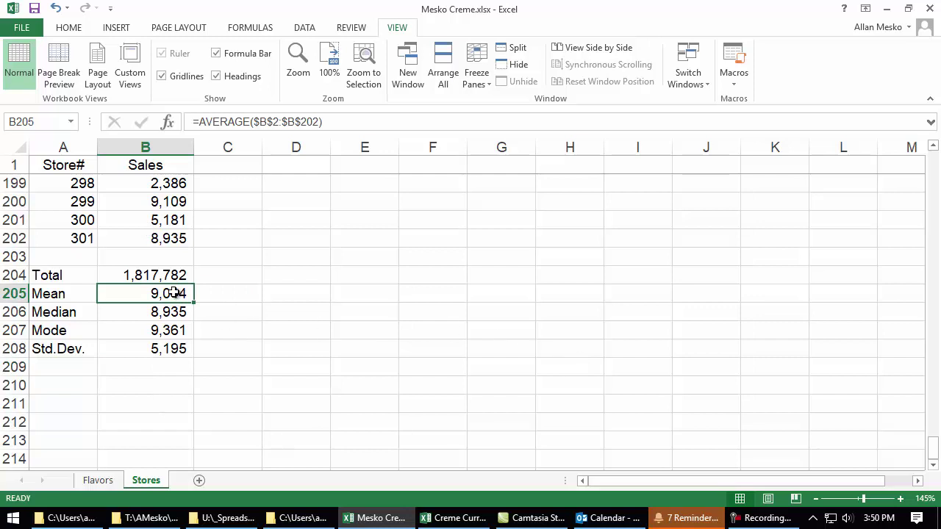
{"action": "left_click_drag", "start_coordinate": [160, 274], "coordinate": [158, 343]}
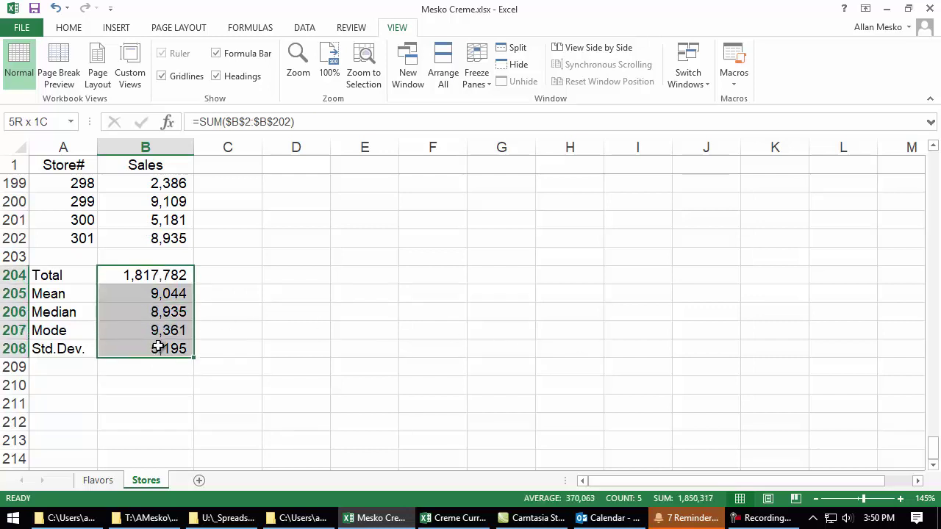
{"action": "left_click", "coordinate": [68, 28]}
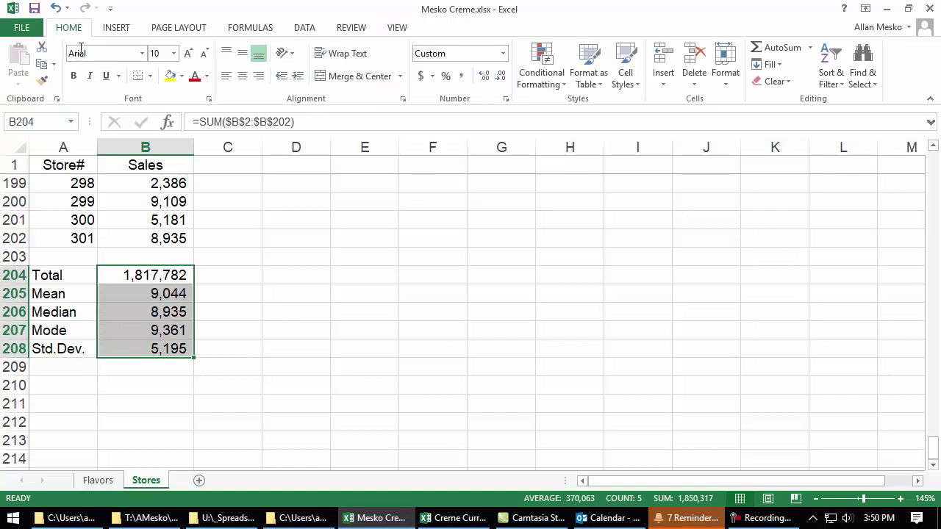
{"action": "left_click", "coordinate": [419, 77]}
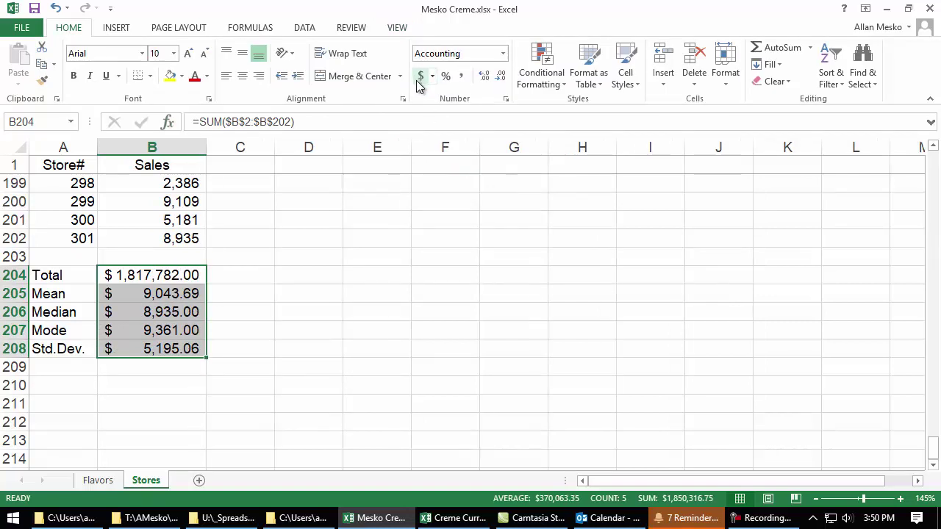
- Enter the column headings Current in B203 and Historical in C203, above the statistics
{"action": "left_click", "coordinate": [187, 301]}
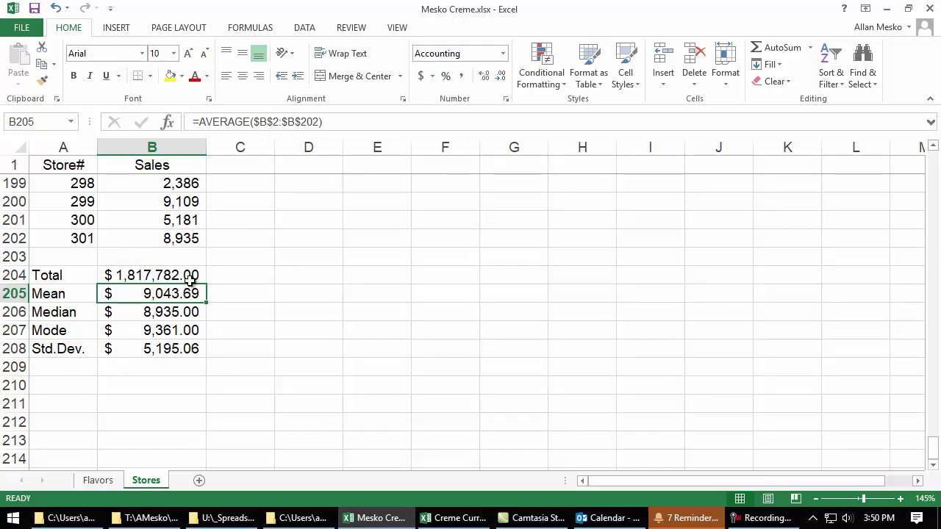
{"action": "left_click", "coordinate": [178, 237]}
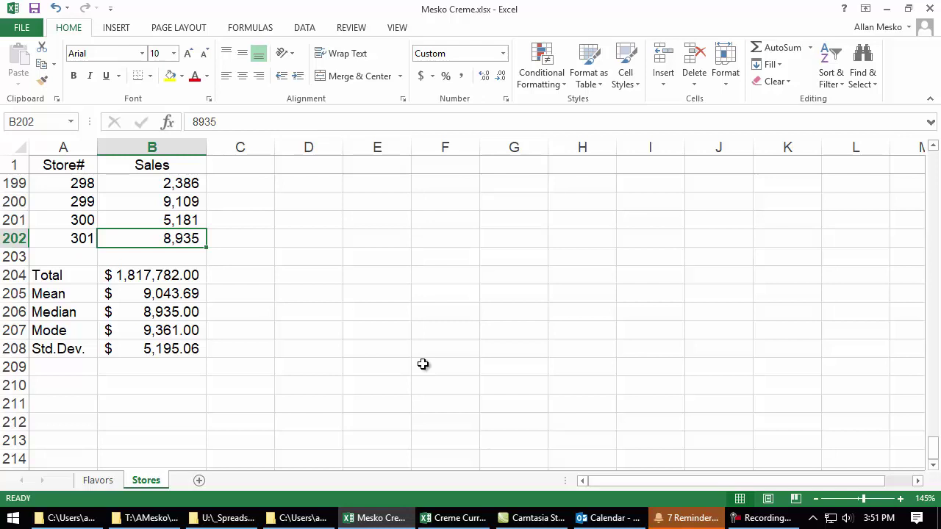
{"action": "key", "text": "Down"}
{"action": "type", "text": "Current"}
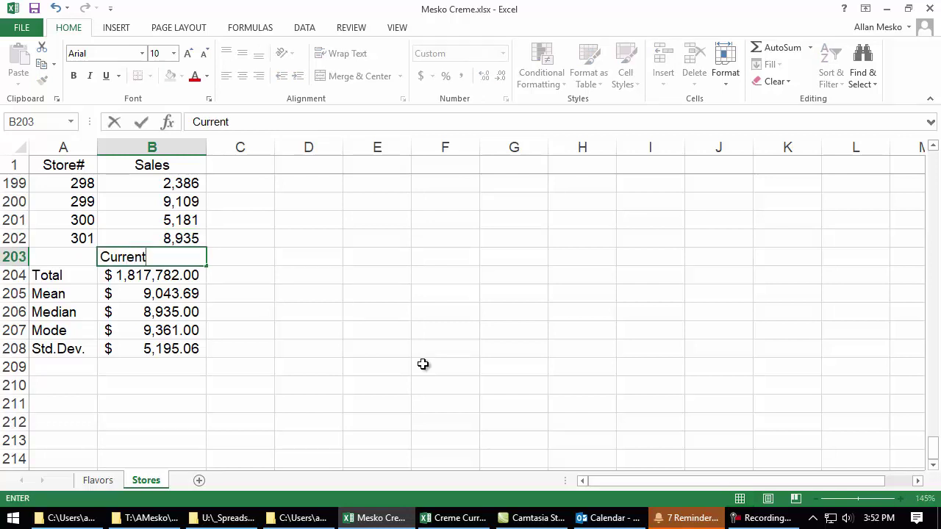
{"action": "key", "text": "Tab"}
{"action": "type", "text": "Historical"}
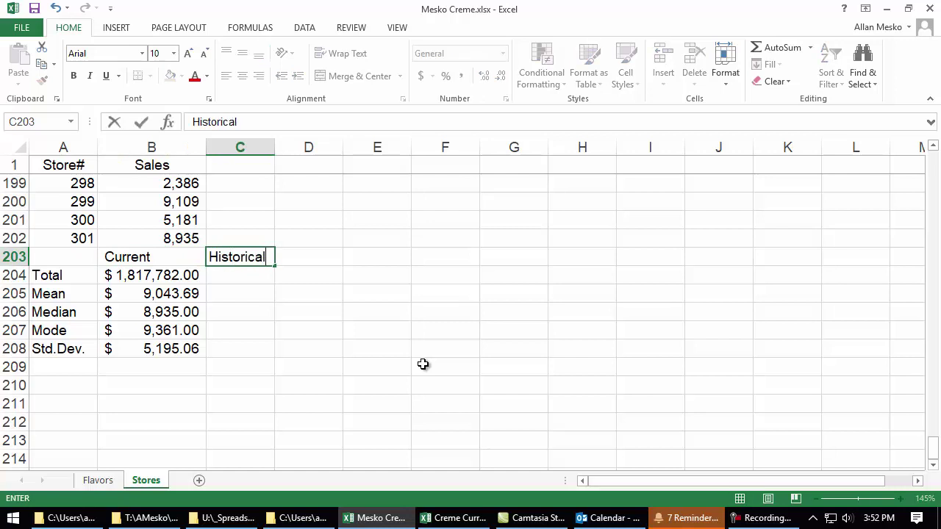
{"action": "key", "text": "Return"}
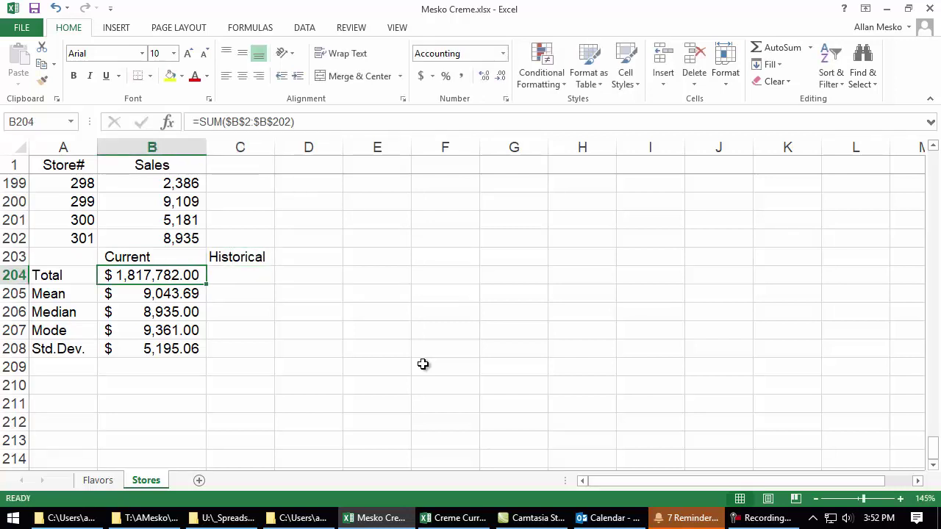
- Enter the historical mean 8817, median 8000, mode 5500 and standard deviation 2920 in C205:C208
{"action": "key", "text": "Down"}
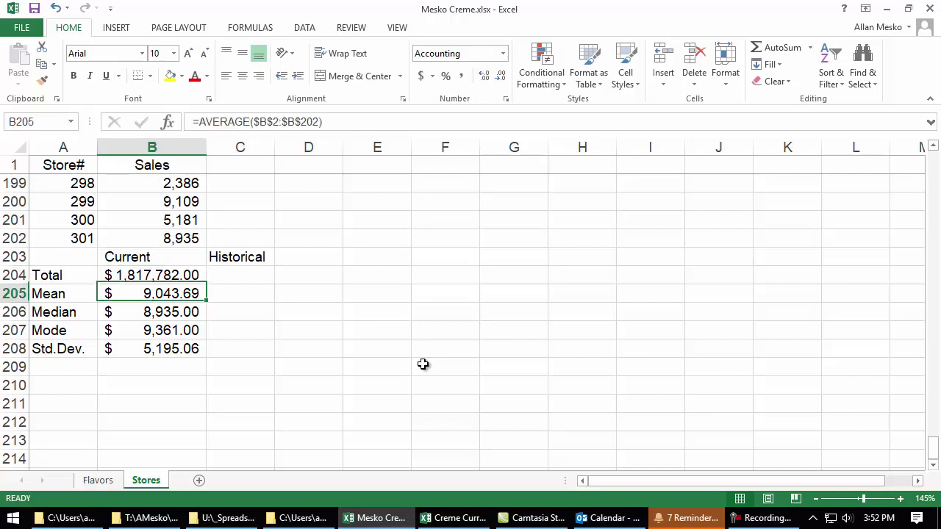
{"action": "key", "text": "Right"}
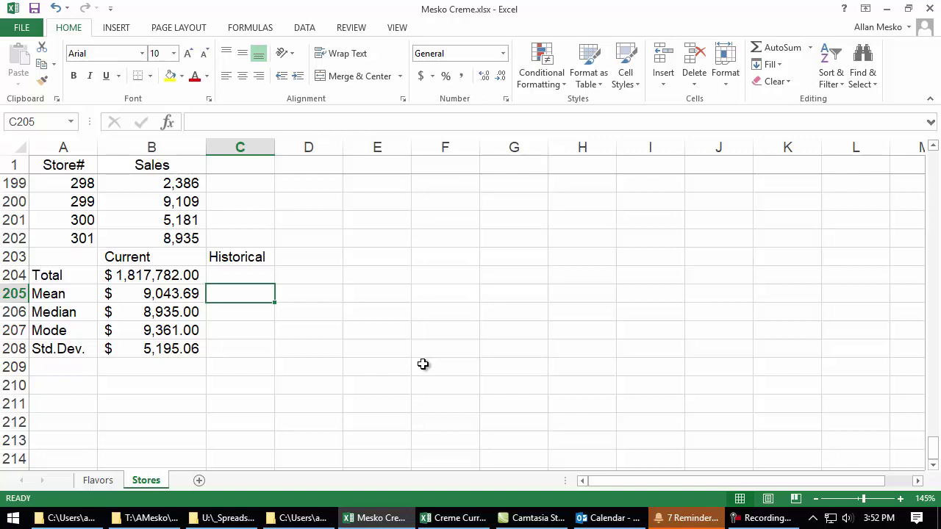
{"action": "type", "text": "8817"}
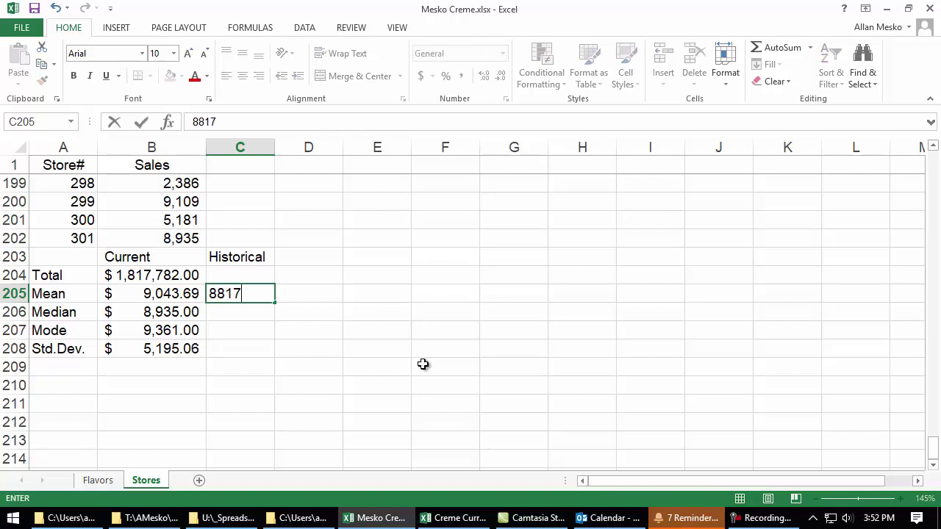
{"action": "key", "text": "Return"}
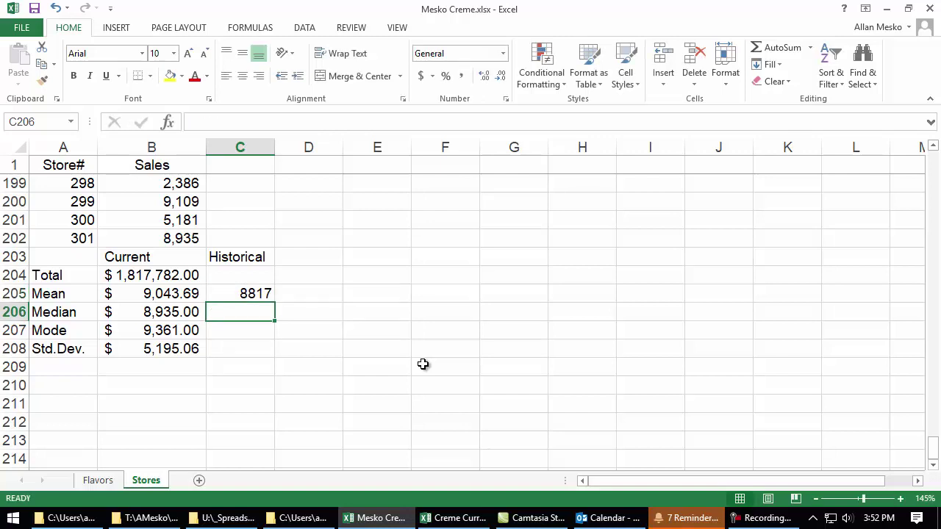
{"action": "type", "text": "8000"}
{"action": "key", "text": "Return"}
{"action": "type", "text": "5500"}
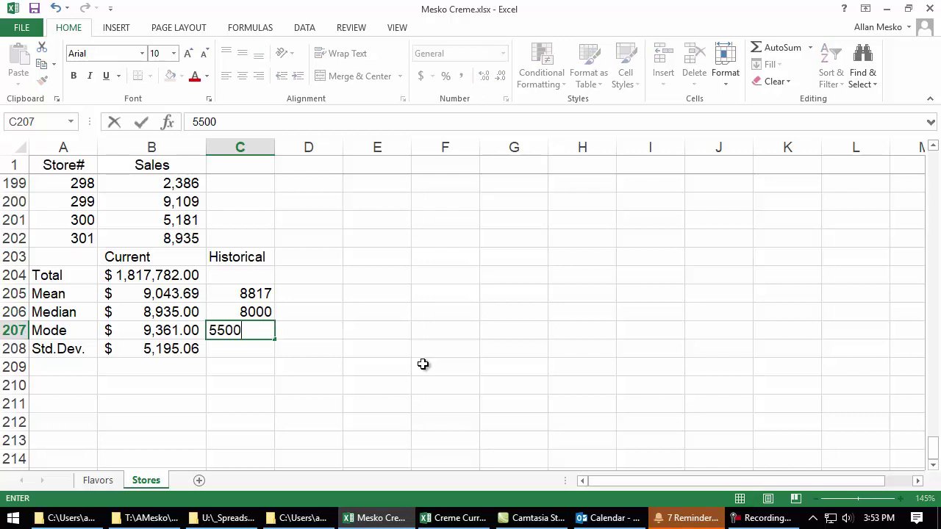
{"action": "key", "text": "Return"}
{"action": "type", "text": "2920"}
{"action": "key", "text": "Return"}
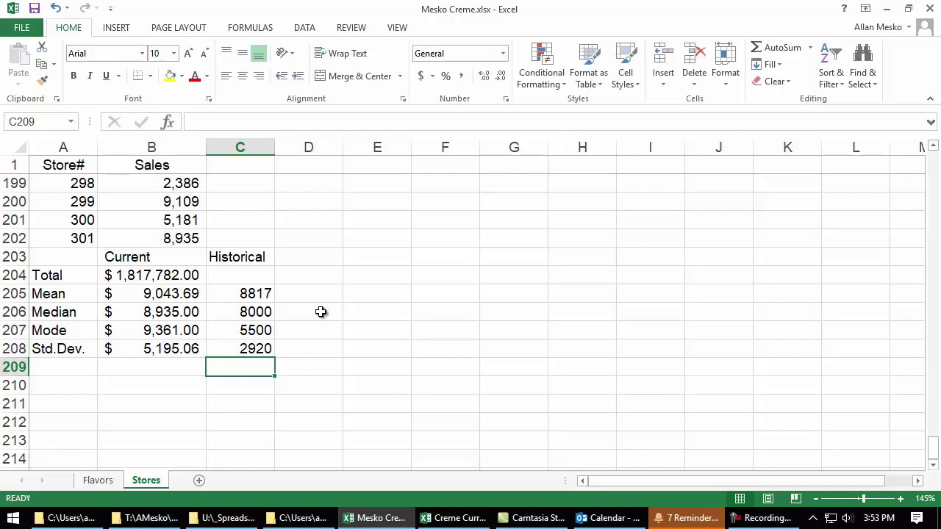
- Apply the Accounting dollar format with no decimal places to the historical values in C205:C208
{"action": "left_click_drag", "start_coordinate": [245, 294], "coordinate": [241, 354]}
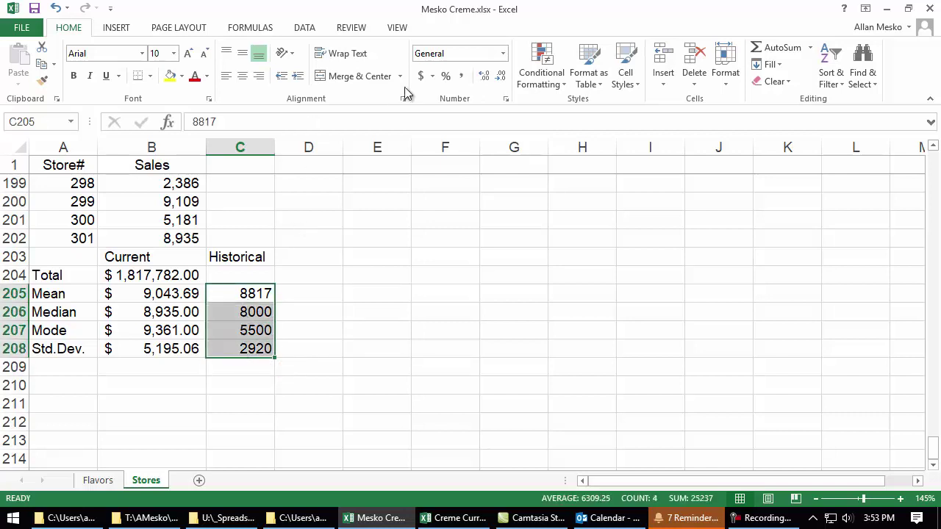
{"action": "left_click", "coordinate": [445, 76]}
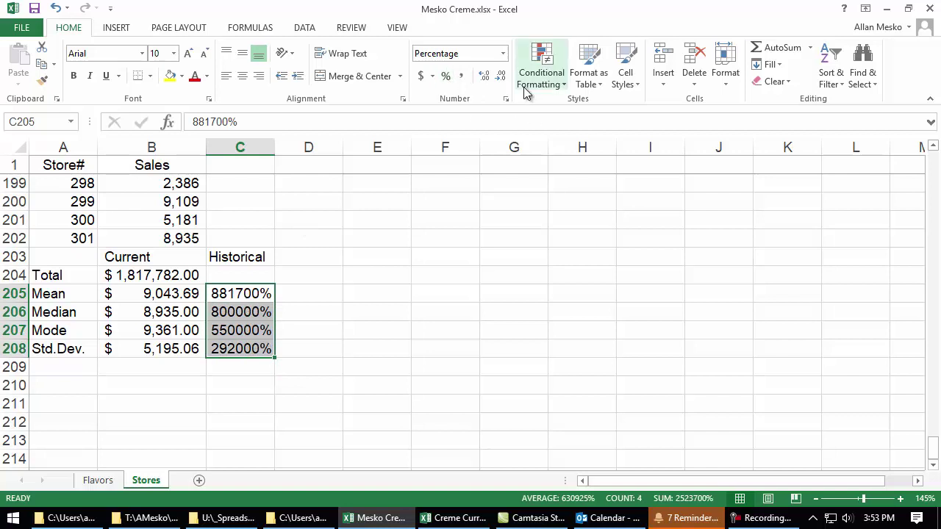
{"action": "left_click", "coordinate": [421, 77]}
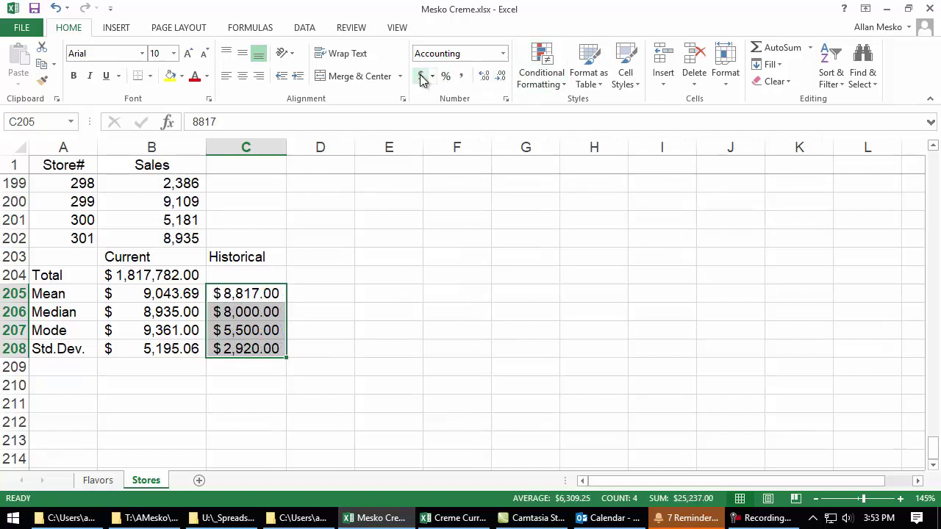
{"action": "left_click", "coordinate": [485, 78]}
{"action": "left_click", "coordinate": [484, 78]}
{"action": "left_click", "coordinate": [404, 386]}
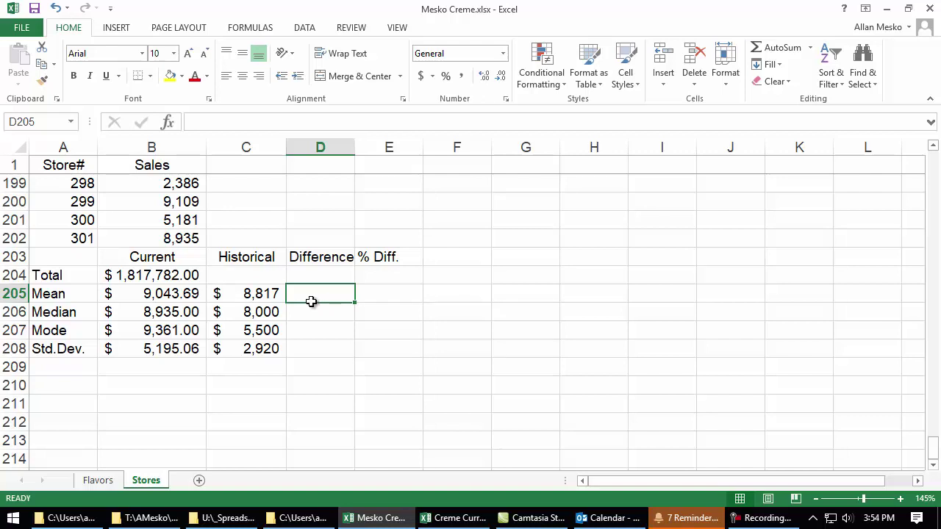
- Calculate the difference between the current and historical mean in D205 with =B205-C205
{"action": "type", "text": "="}
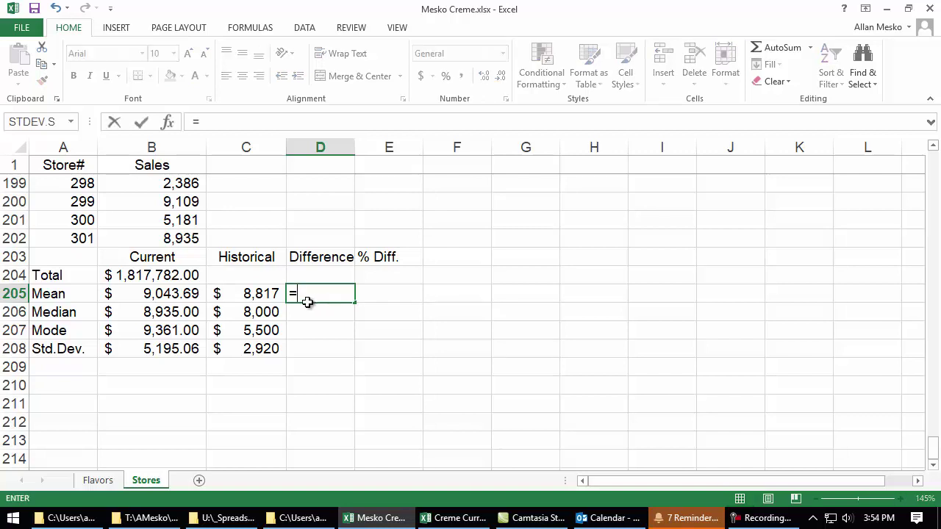
{"action": "left_click", "coordinate": [172, 293]}
{"action": "type", "text": "-"}
{"action": "left_click", "coordinate": [254, 294]}
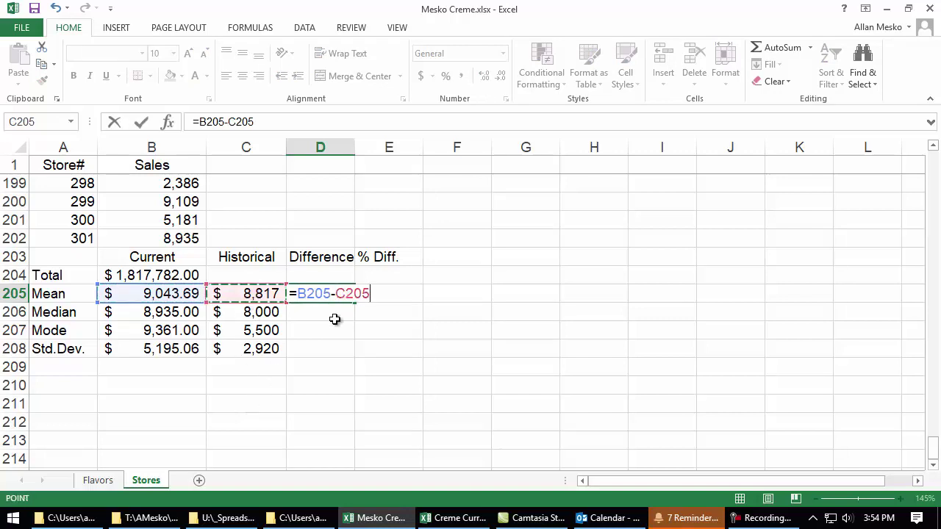
{"action": "key", "text": "Return"}
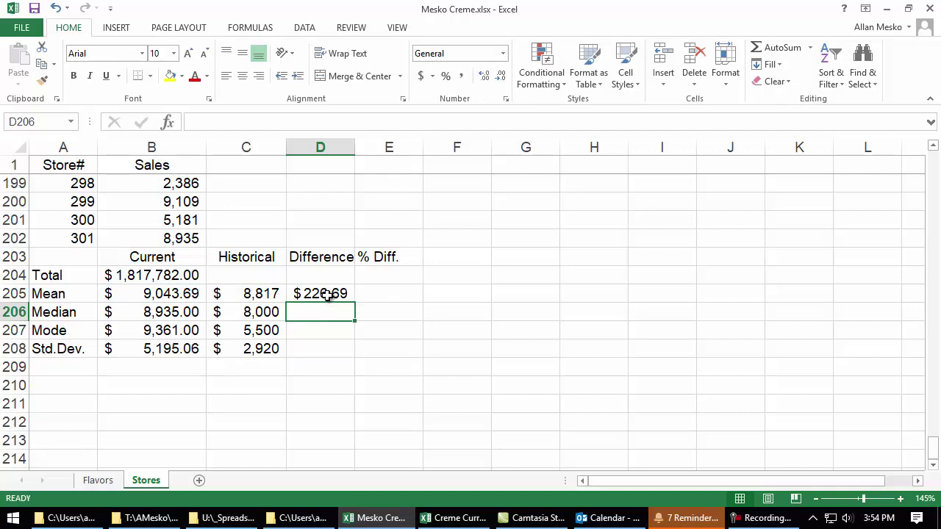
- Calculate the mean's percent difference in E205 by dividing the difference by the historical value: =D205/C205
{"action": "left_click", "coordinate": [371, 293]}
{"action": "type", "text": "="}
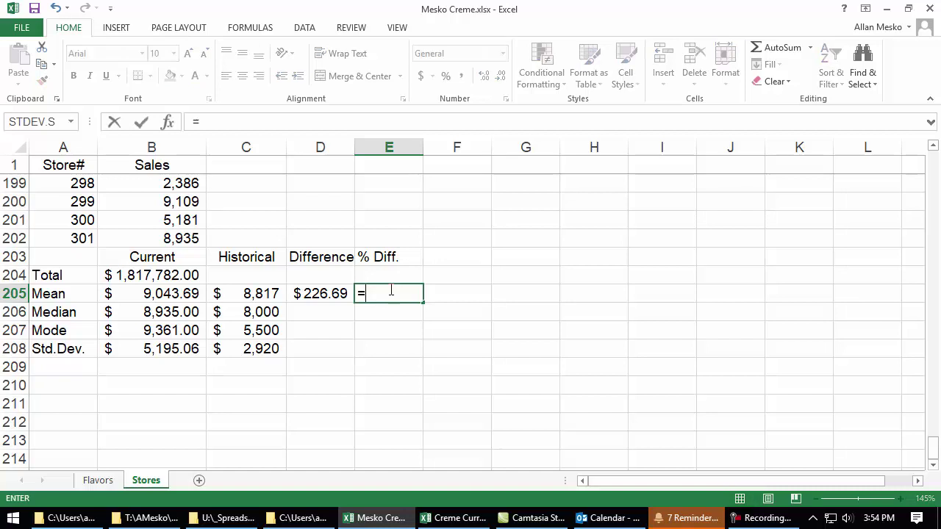
{"action": "left_click", "coordinate": [314, 295]}
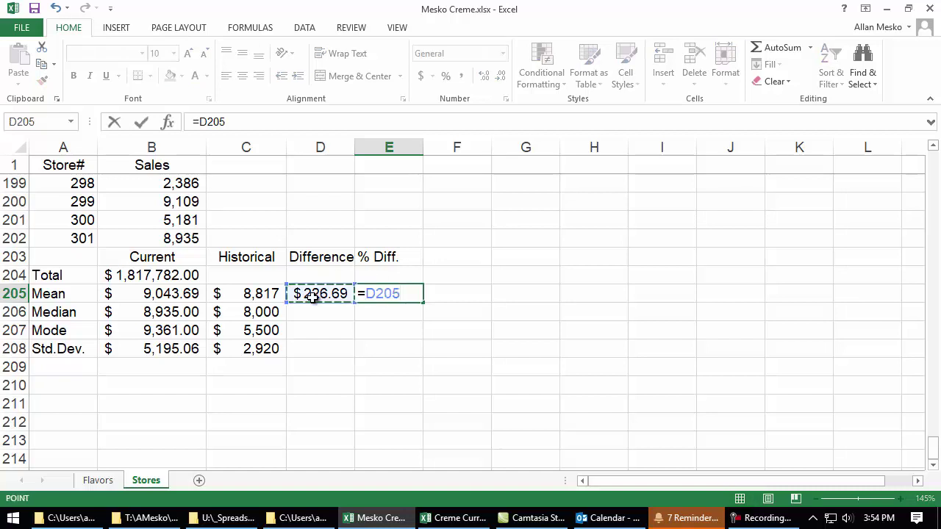
{"action": "type", "text": "/"}
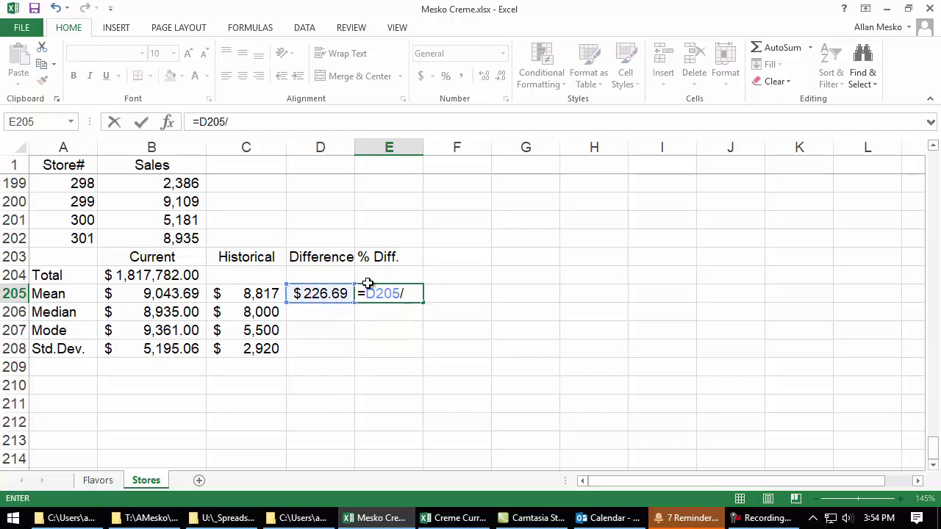
{"action": "left_click", "coordinate": [272, 292]}
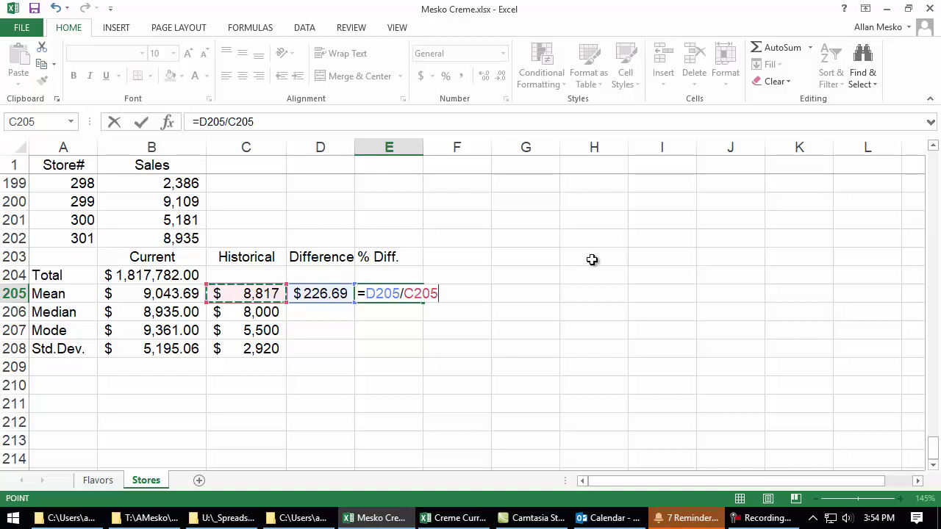
{"action": "key", "text": "Return"}
- Format the percent difference in E205 as a percentage with two decimal places
{"action": "left_click", "coordinate": [309, 293]}
{"action": "left_click_drag", "start_coordinate": [309, 294], "coordinate": [416, 295]}
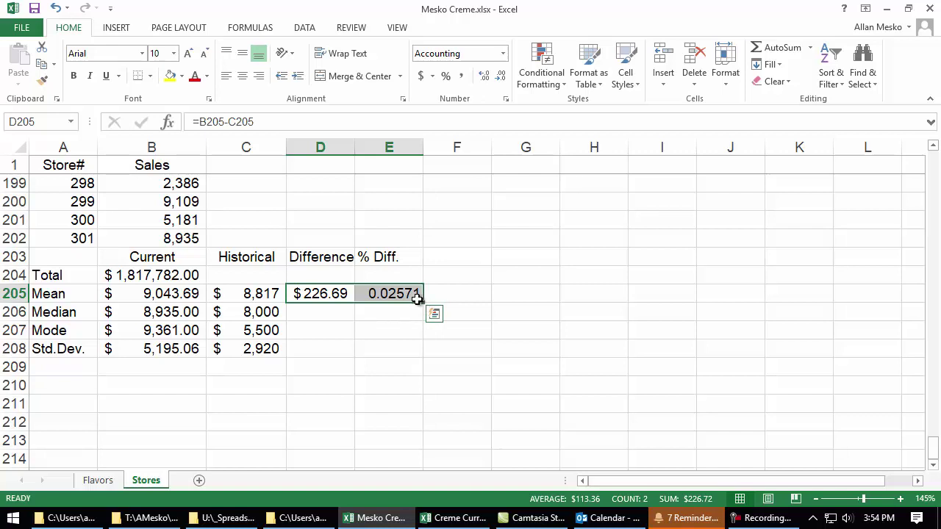
{"action": "left_click", "coordinate": [405, 293]}
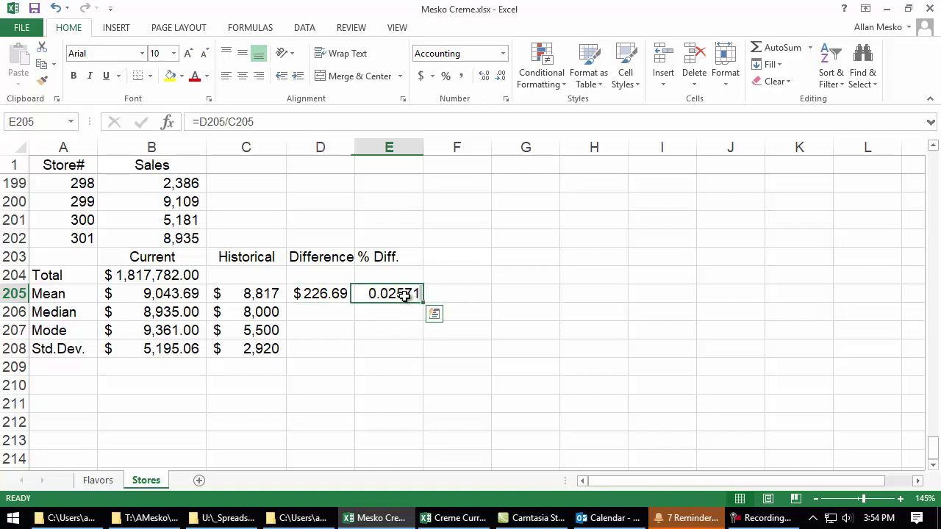
{"action": "left_click", "coordinate": [446, 77]}
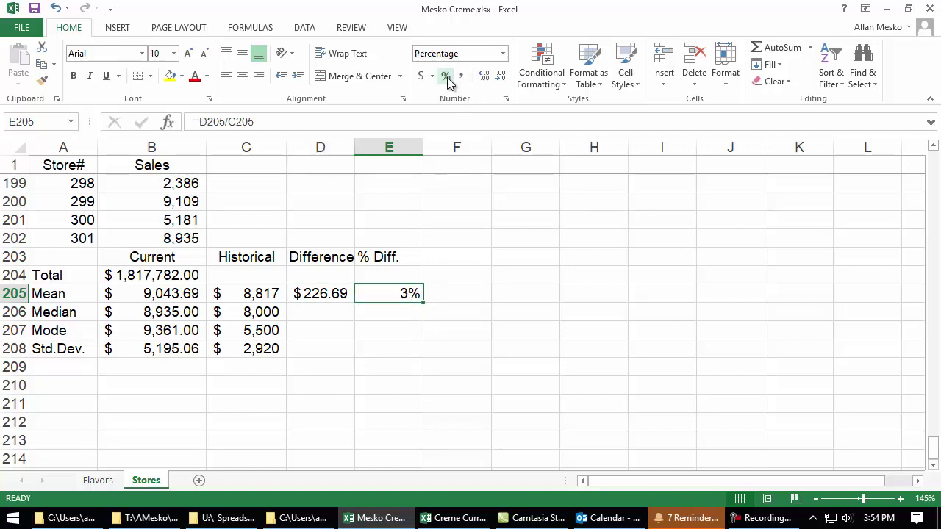
{"action": "left_click", "coordinate": [484, 78]}
{"action": "left_click", "coordinate": [484, 78]}
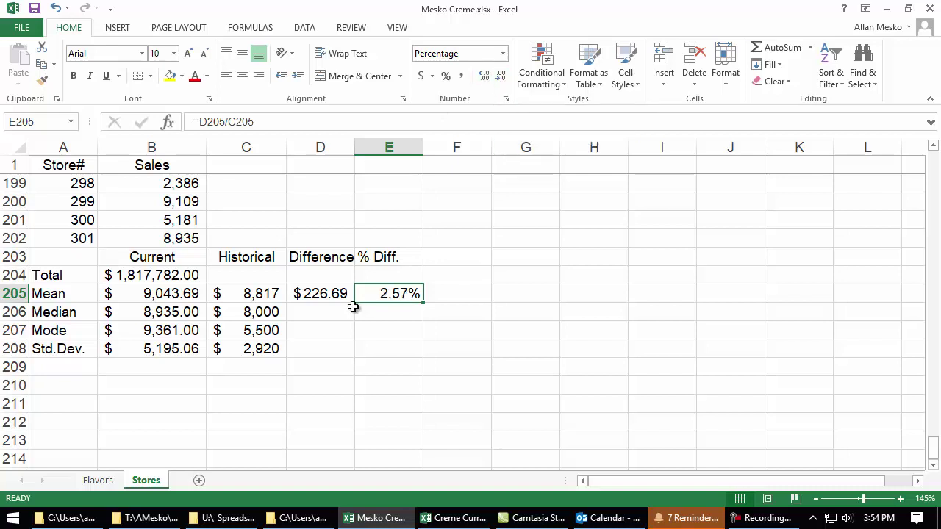
- Fill the difference and percent difference formulas in D205:E205 down to row 208 and autofit column D
{"action": "left_click_drag", "start_coordinate": [326, 294], "coordinate": [426, 354]}
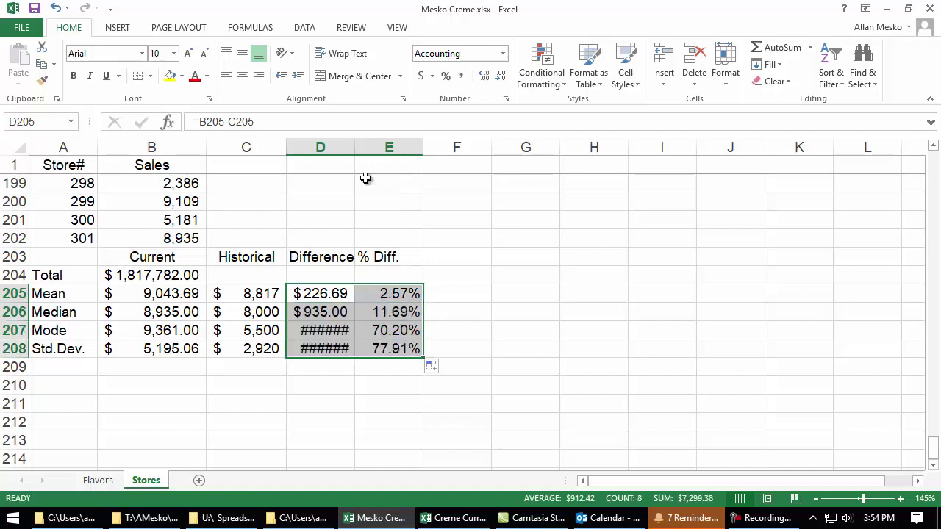
{"action": "double_click", "coordinate": [354, 147]}
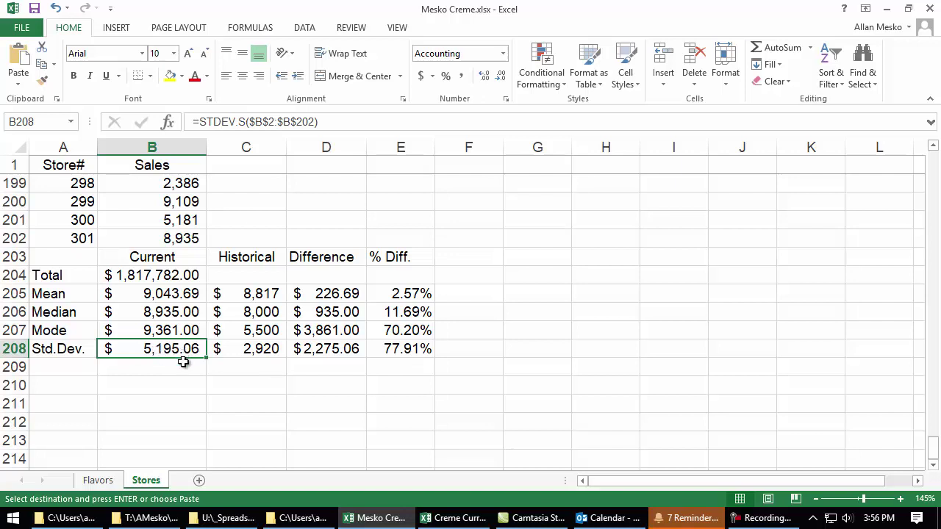
- Enter in B210: stores are doing better this year on average but with significantly more variance from the mean store sales vs. last year
{"action": "left_click", "coordinate": [166, 387]}
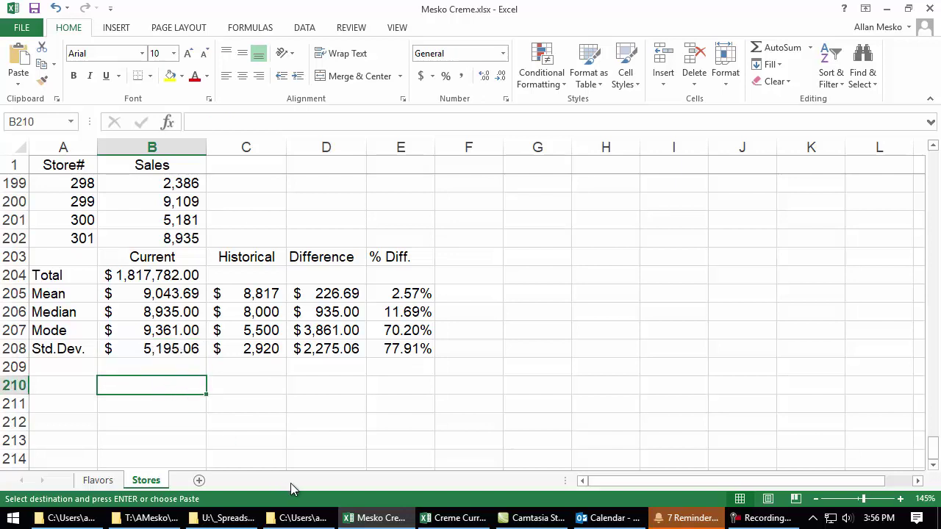
{"action": "type", "text": "stores are doing better this year on average but with significantly more variance from the mean store sales vs. last year"}
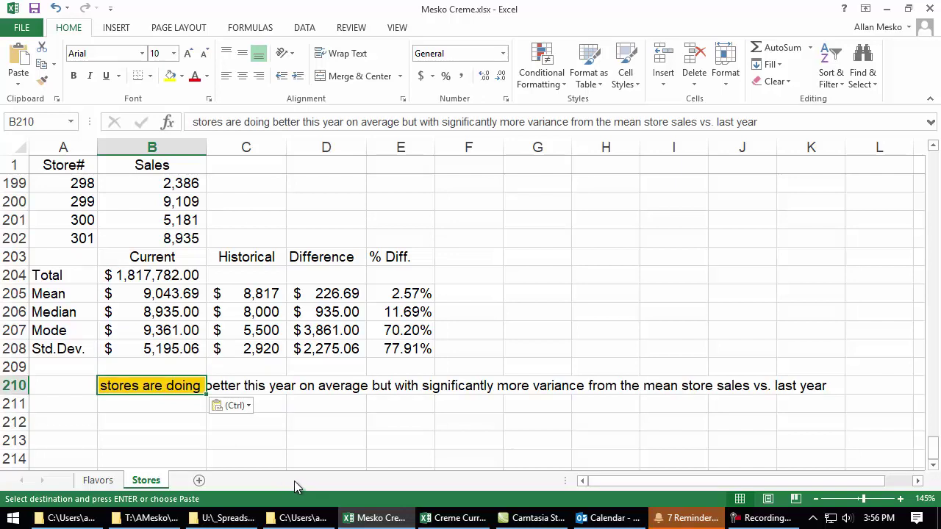
{"action": "left_click", "coordinate": [188, 424]}
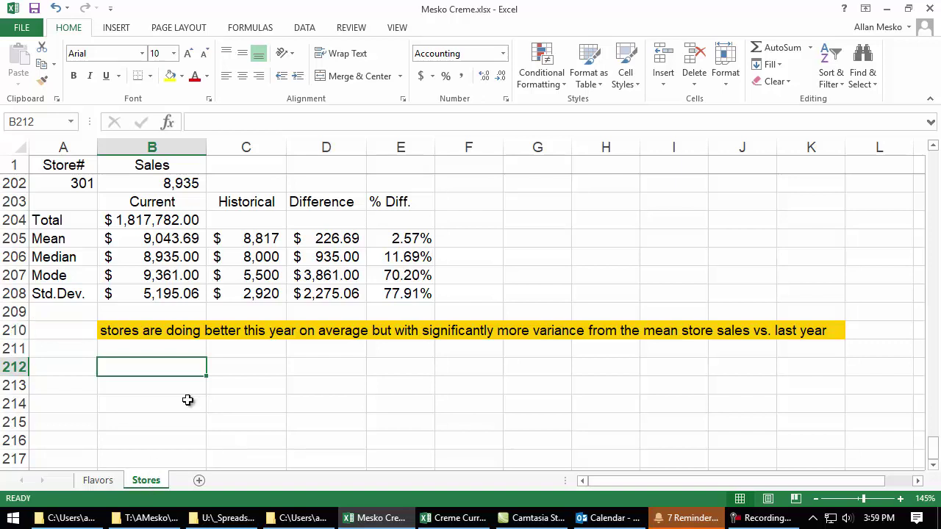
- Review the total store sales in B204 and the total gallons sold in E26 on the Flavors sheet
{"action": "scroll", "coordinate": [197, 373], "scroll_direction": "up", "scroll_amount": 3}
{"action": "left_click", "coordinate": [153, 390]}
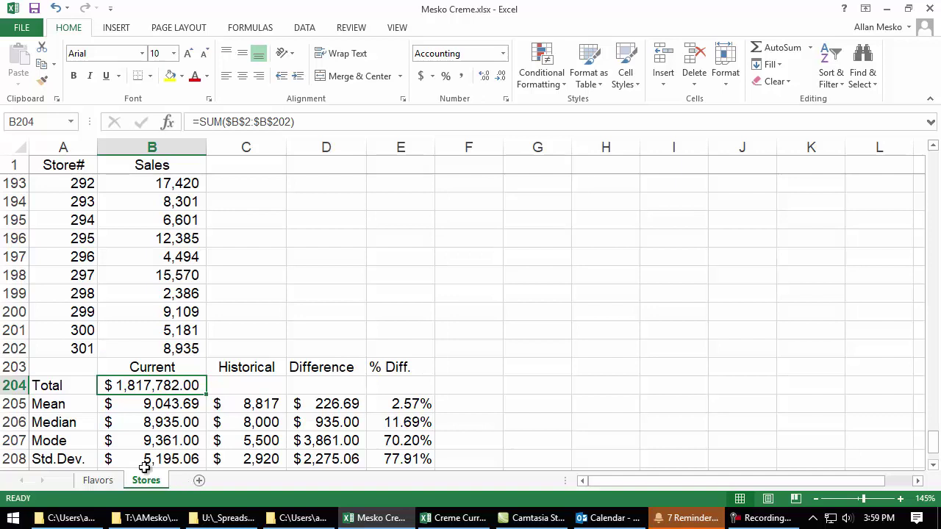
{"action": "left_click", "coordinate": [99, 481]}
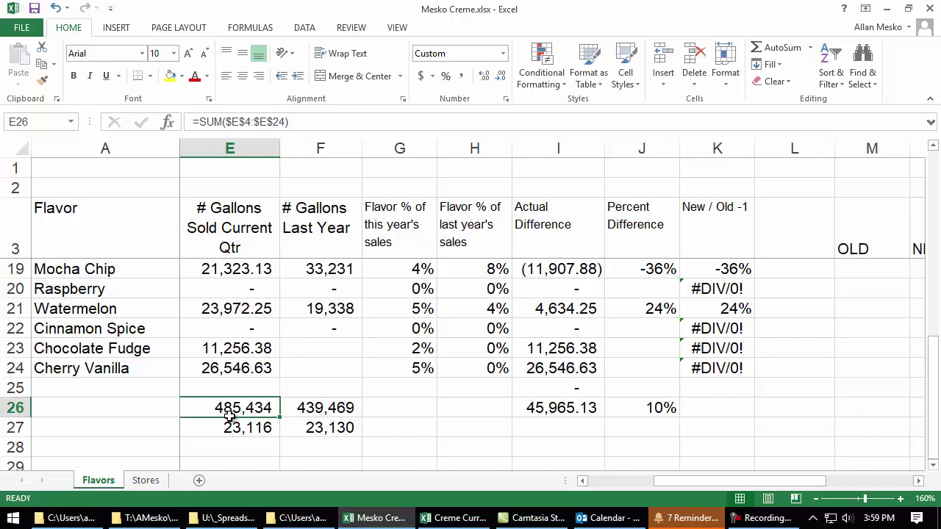
{"action": "left_click", "coordinate": [581, 482]}
{"action": "left_click", "coordinate": [581, 481]}
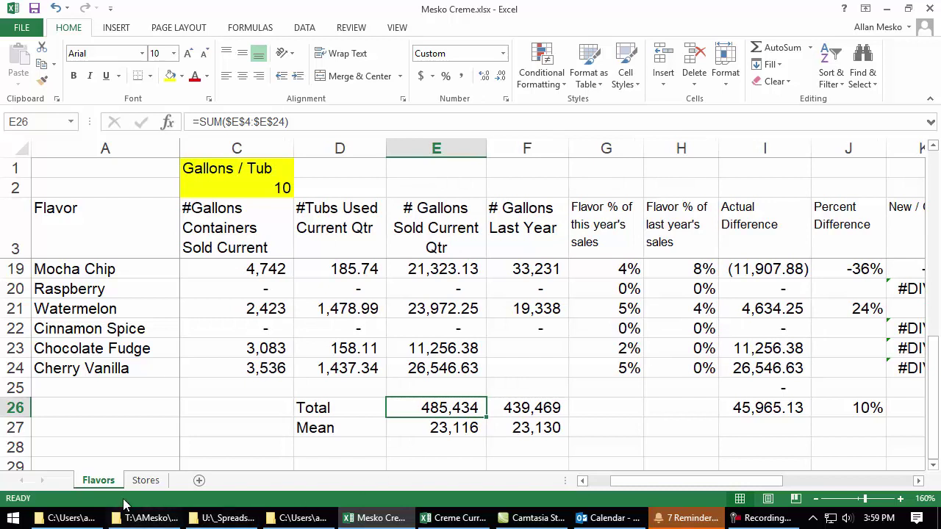
{"action": "left_click", "coordinate": [147, 482]}
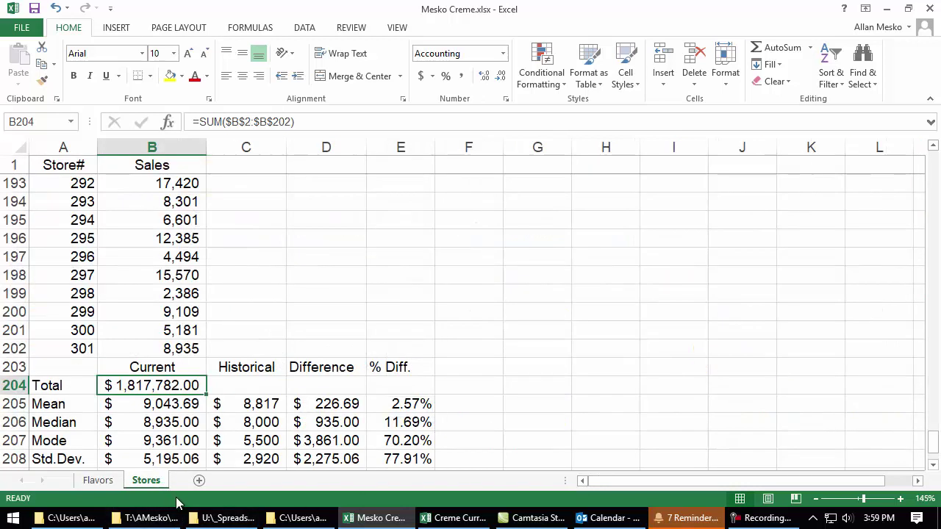
- Enter the label Average price (dollars / gallon) in A212 on the Stores sheet
{"action": "mouse_move", "coordinate": [186, 513]}
{"action": "scroll", "coordinate": [184, 456], "scroll_direction": "down", "scroll_amount": 2}
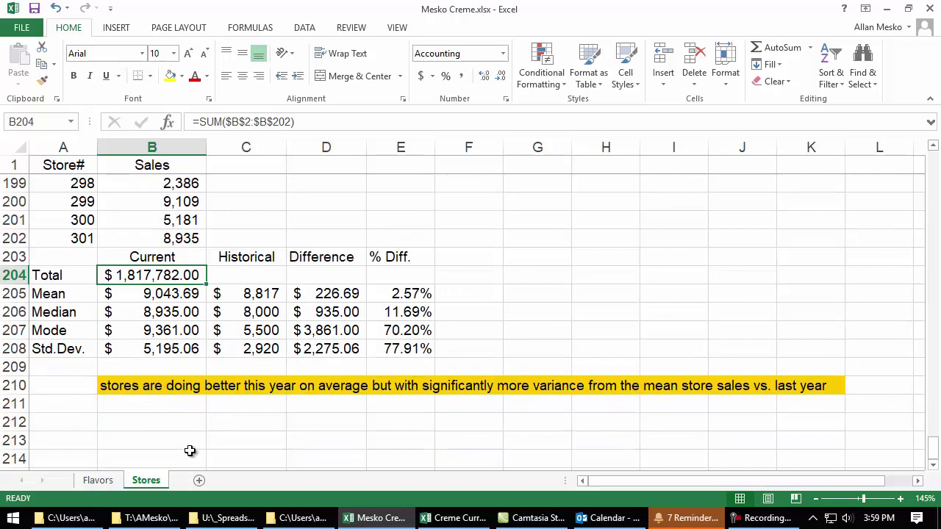
{"action": "left_click", "coordinate": [83, 424]}
{"action": "type", "text": "A"}
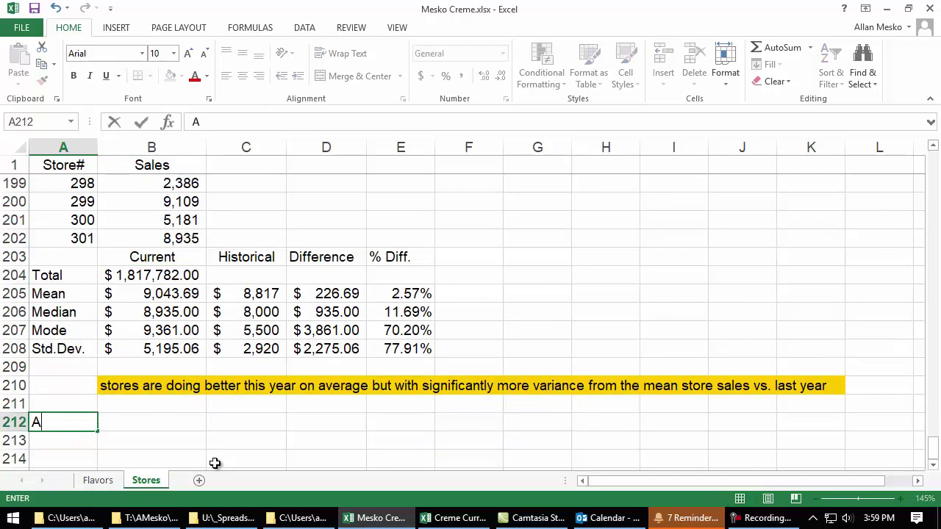
{"action": "type", "text": "verage pric"}
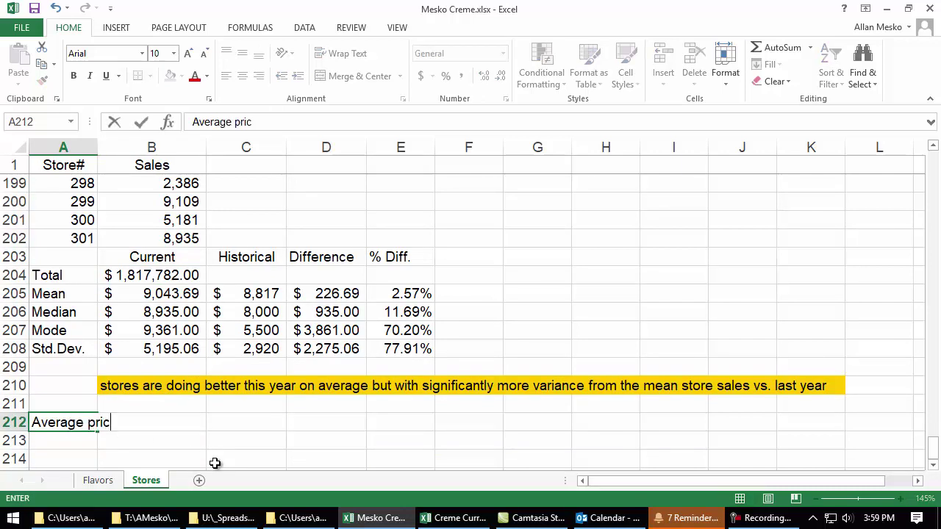
{"action": "type", "text": "e (dollars /"}
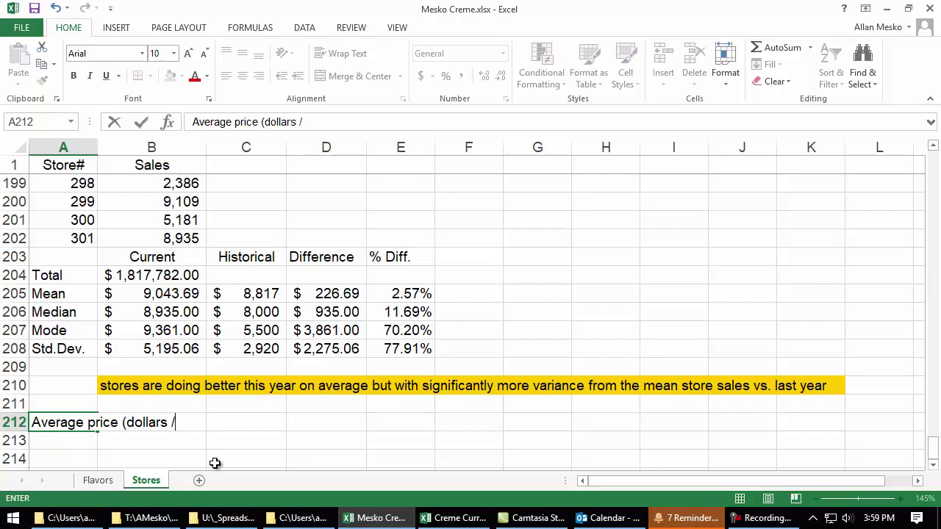
{"action": "type", "text": " gallon"}
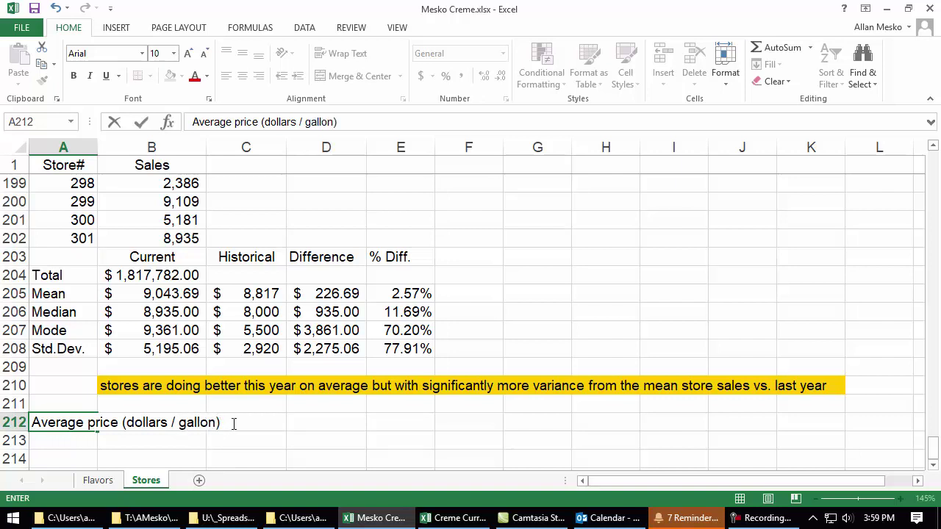
{"action": "left_click", "coordinate": [318, 425]}
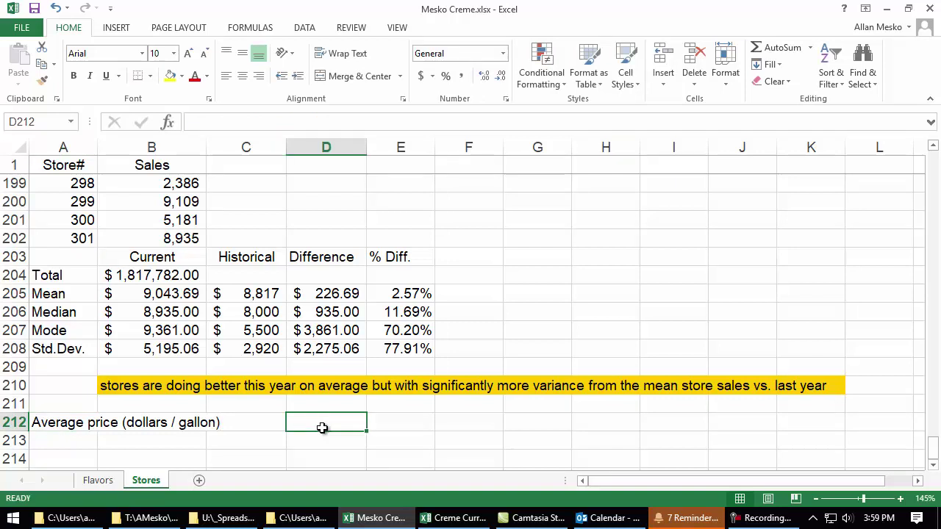
- Move the average price label from A212 to C212 and right-align it
{"action": "left_click", "coordinate": [171, 281]}
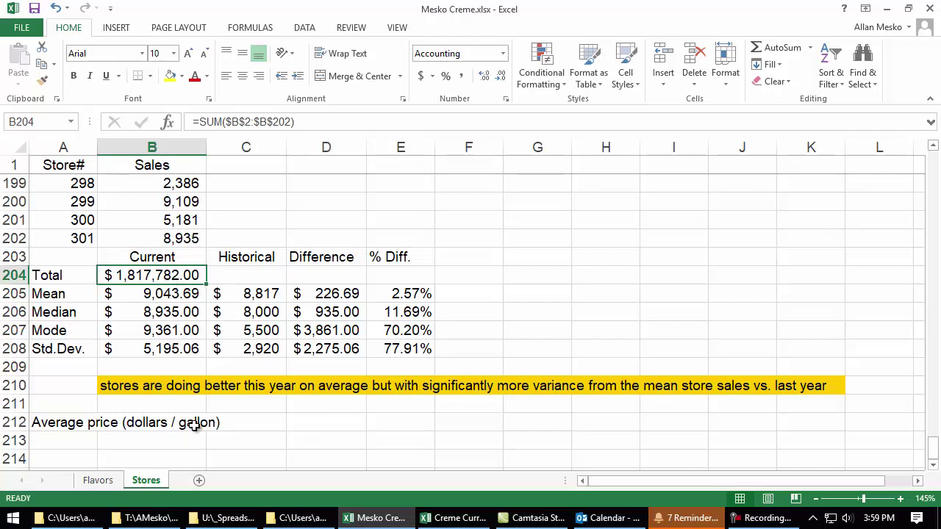
{"action": "left_click", "coordinate": [86, 425]}
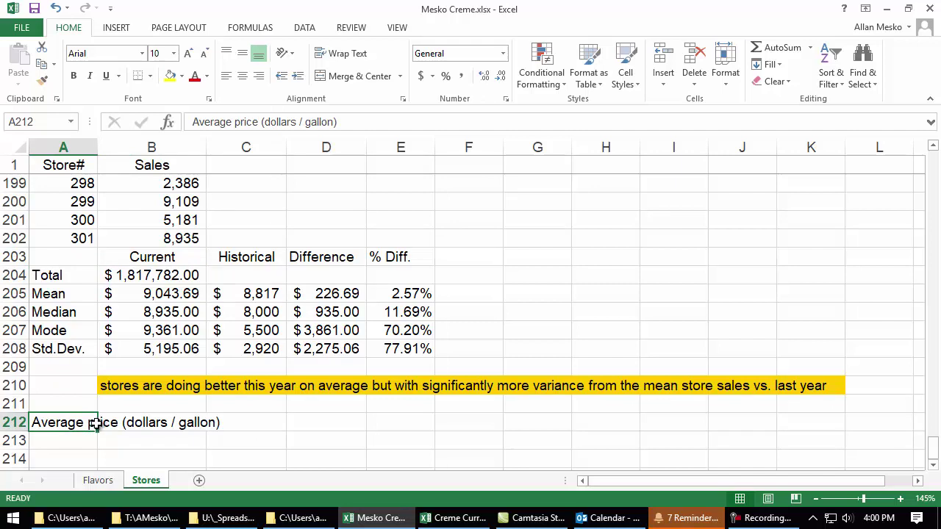
{"action": "key", "text": "ctrl+c"}
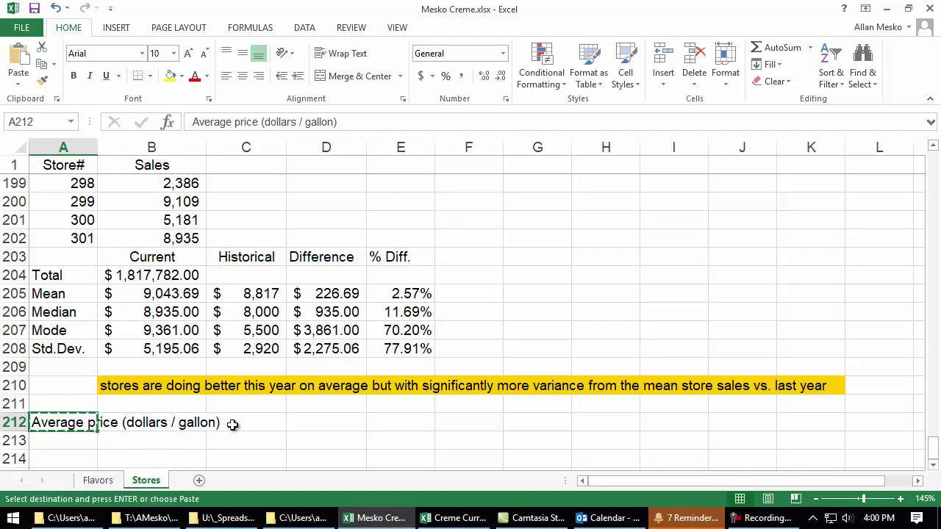
{"action": "left_click", "coordinate": [232, 426]}
{"action": "key", "text": "Return"}
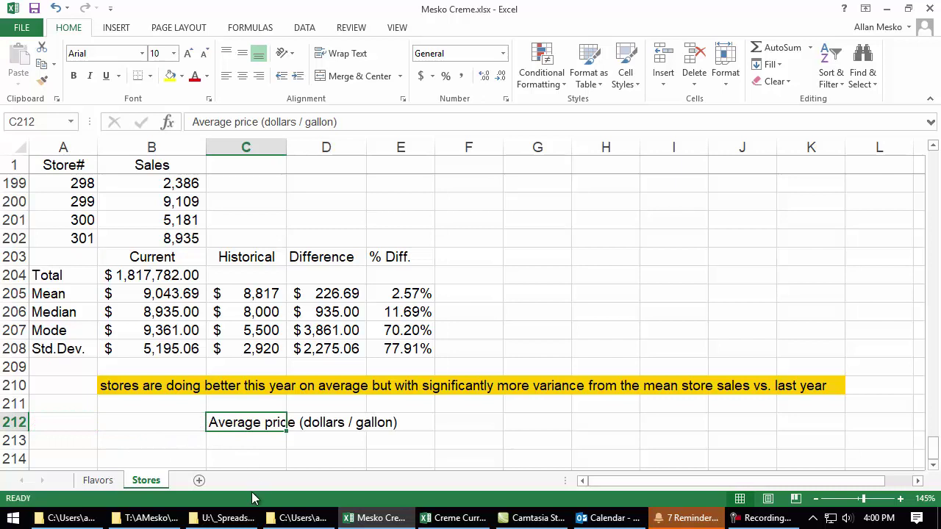
{"action": "left_click", "coordinate": [258, 76]}
{"action": "left_click", "coordinate": [319, 422]}
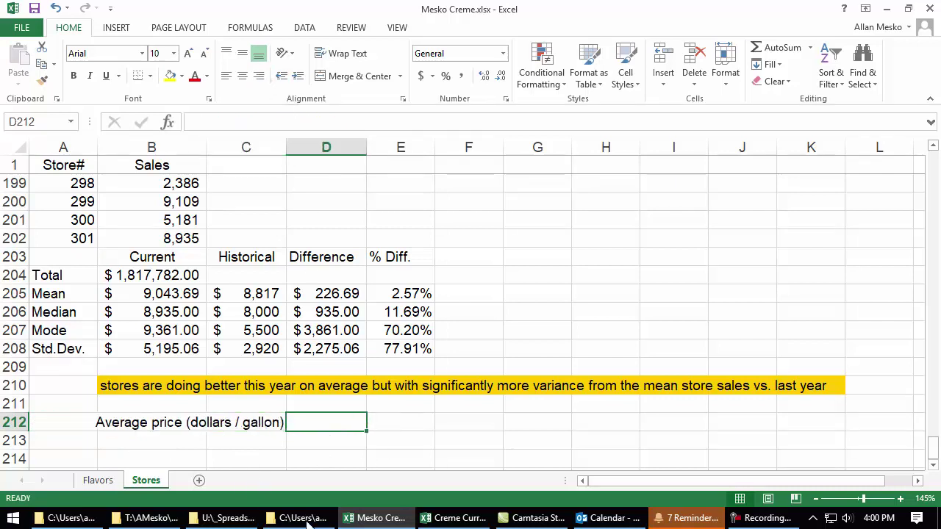
- Calculate the average price per gallon in D212 on the Stores sheet by dividing total sales B204 by the gallons total Flavors!E26
{"action": "mouse_move", "coordinate": [301, 518]}
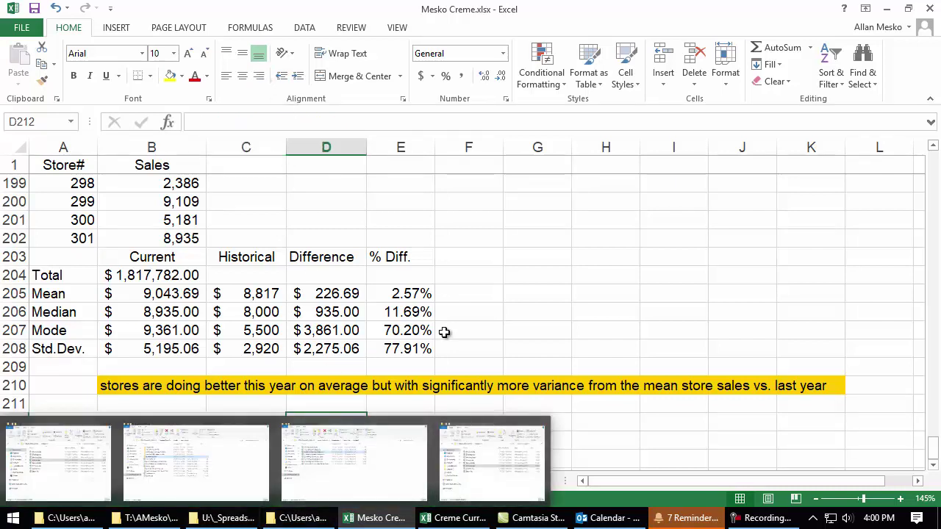
{"action": "type", "text": "="}
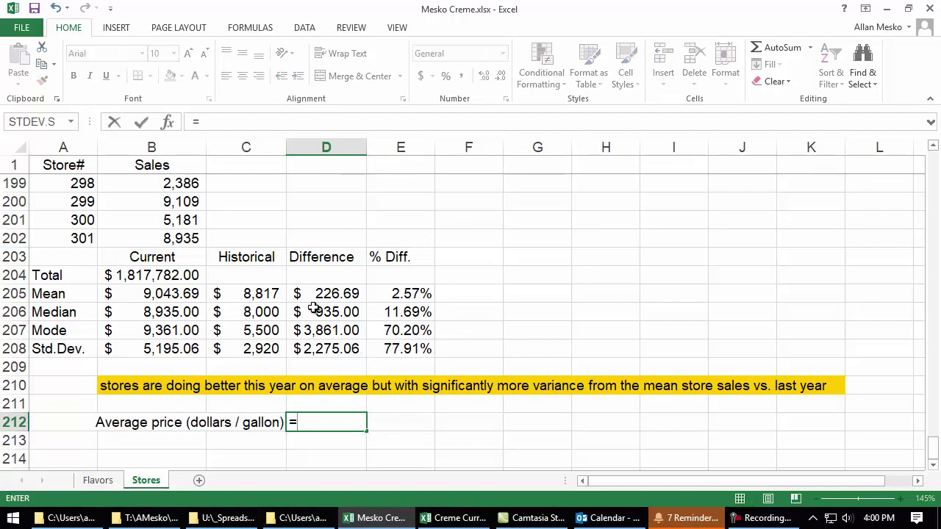
{"action": "left_click", "coordinate": [182, 275]}
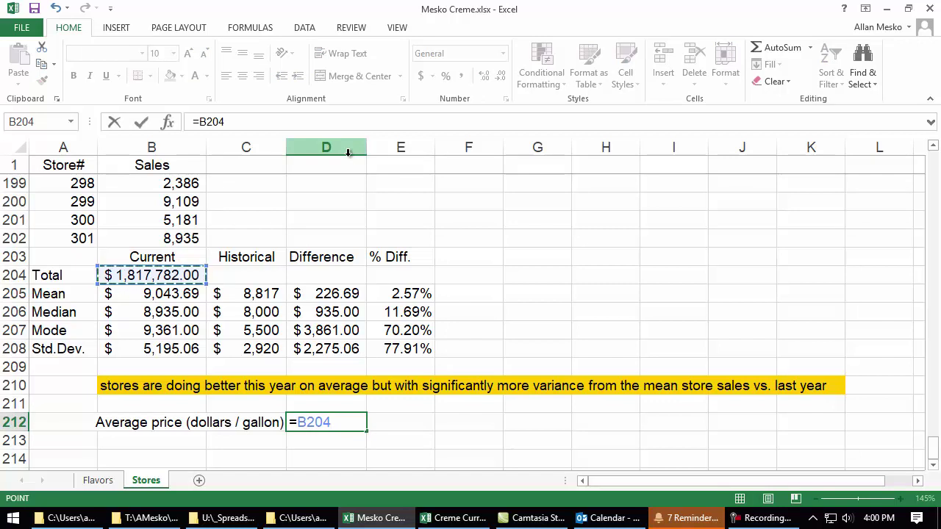
{"action": "type", "text": "/"}
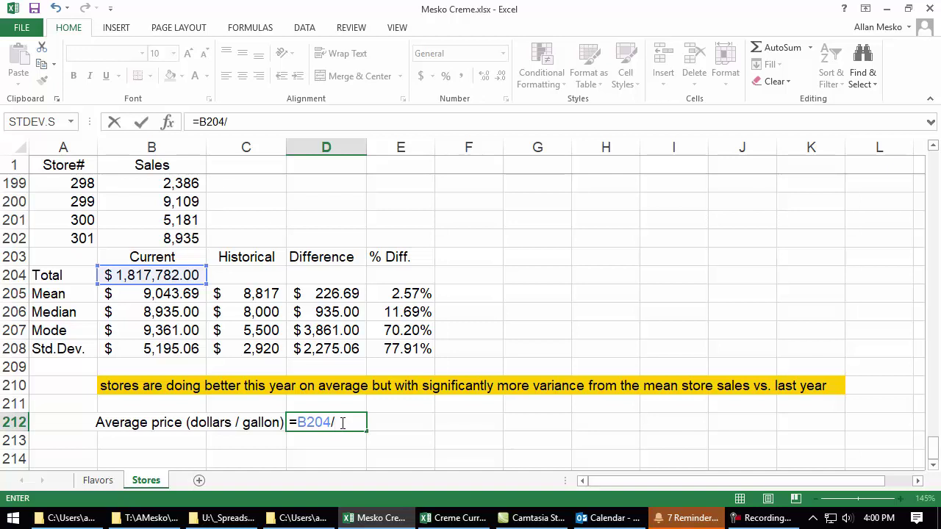
{"action": "left_click", "coordinate": [100, 481]}
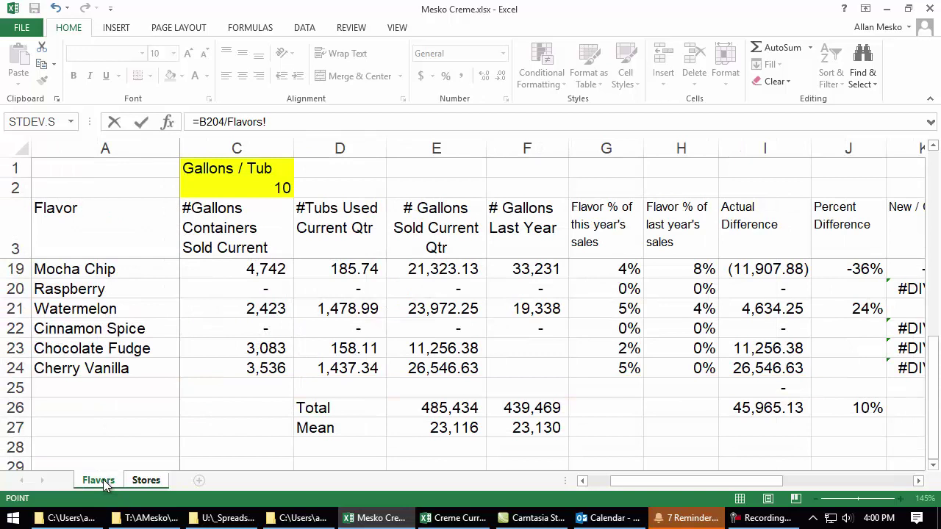
{"action": "left_click", "coordinate": [436, 412]}
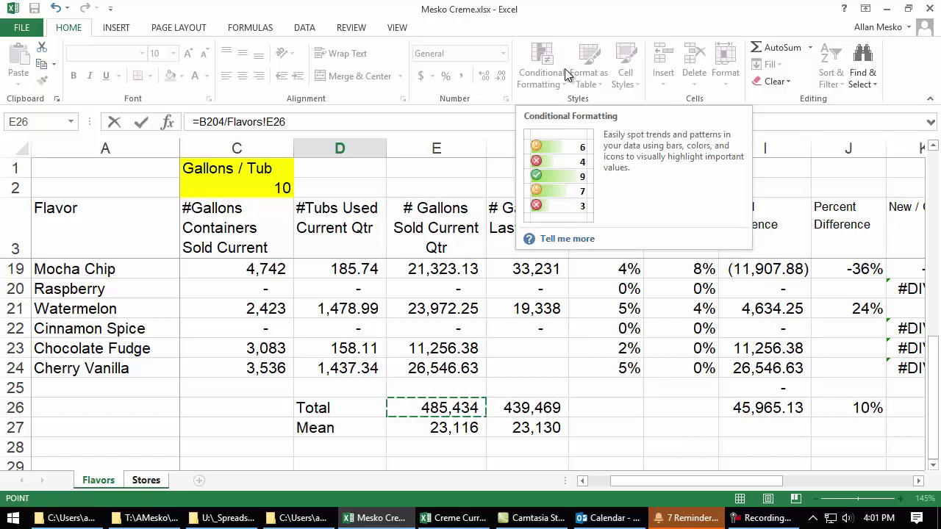
{"action": "key", "text": "Return"}
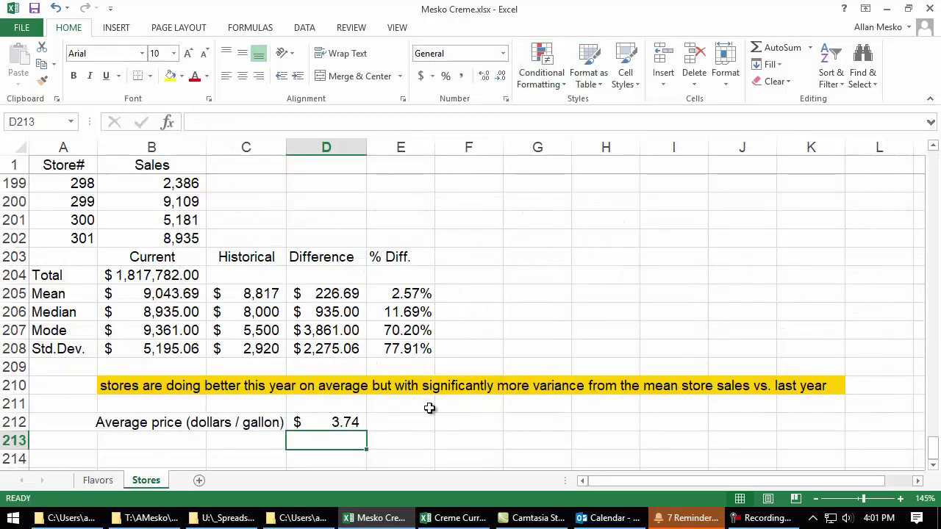
{"action": "left_click", "coordinate": [333, 422]}
{"action": "left_click", "coordinate": [331, 443]}
{"action": "mouse_move", "coordinate": [345, 521]}
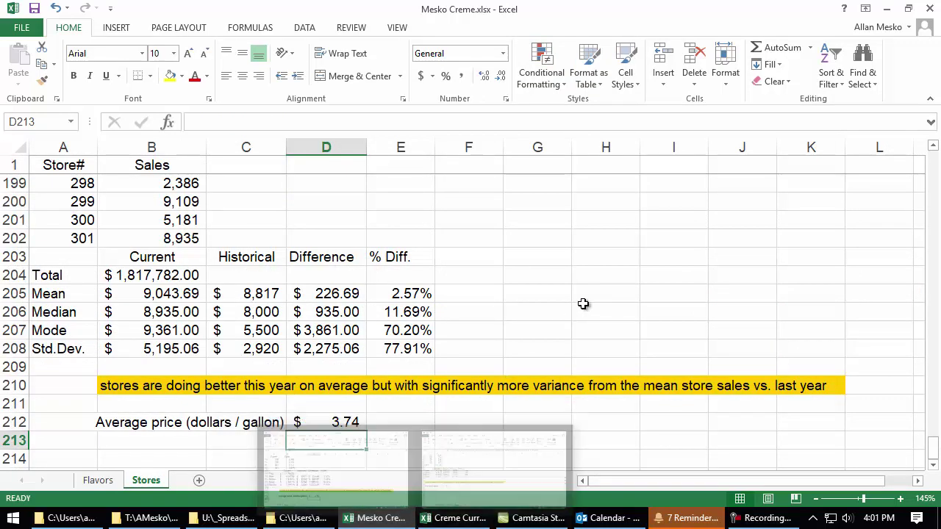